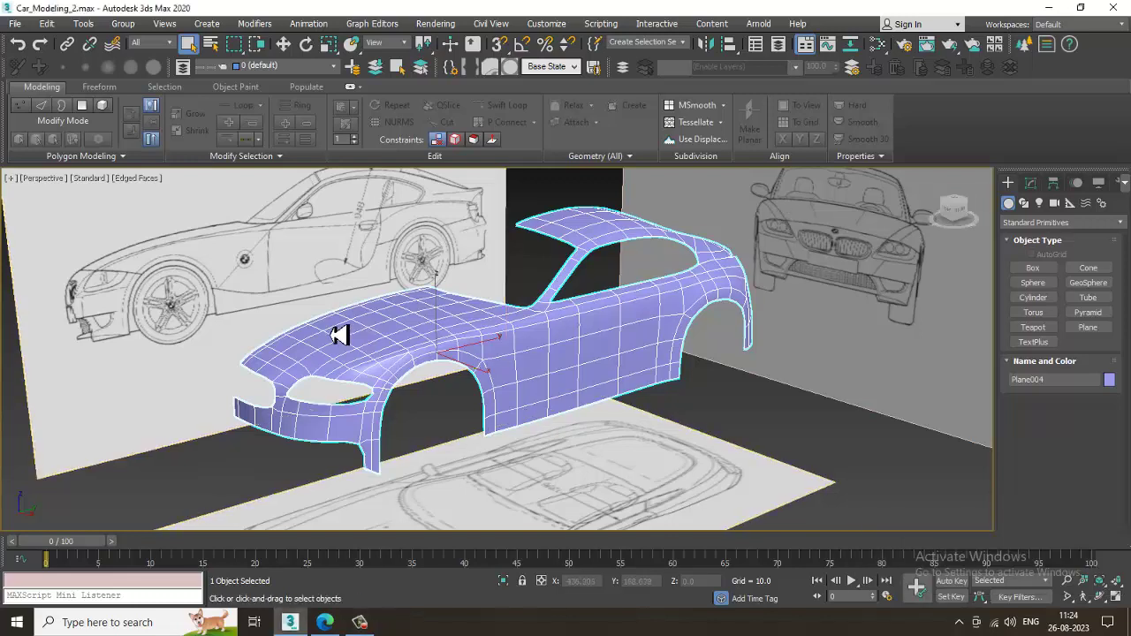
Turn off the NURMS smoothing on the car body mesh
right_click(571, 344)
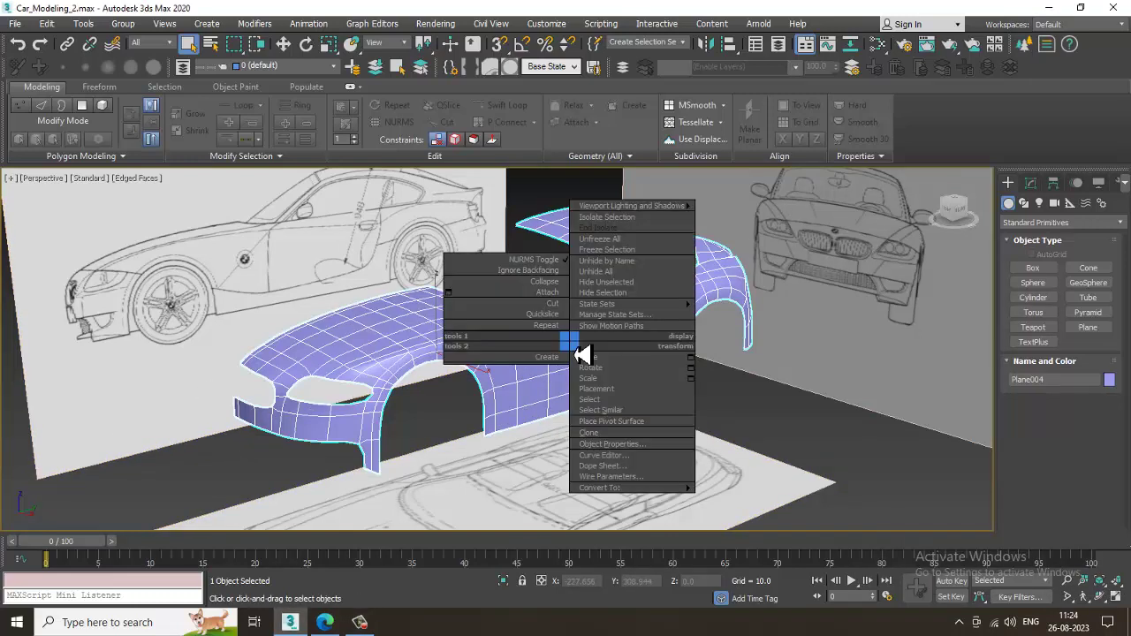
left_click(534, 260)
Examine how the car body mesh lines up with the blueprints in the right and top views
scroll(576, 353, "down", 4)
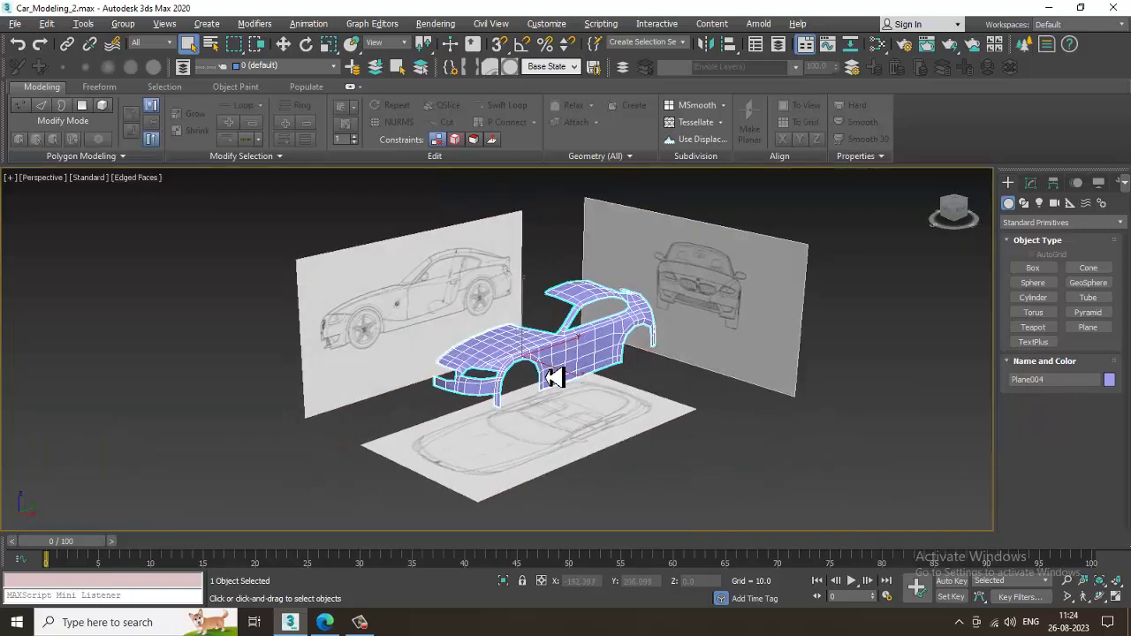
key("alt+w")
scroll(351, 453, "down", 5)
middle_click_drag(386, 391, 333, 404)
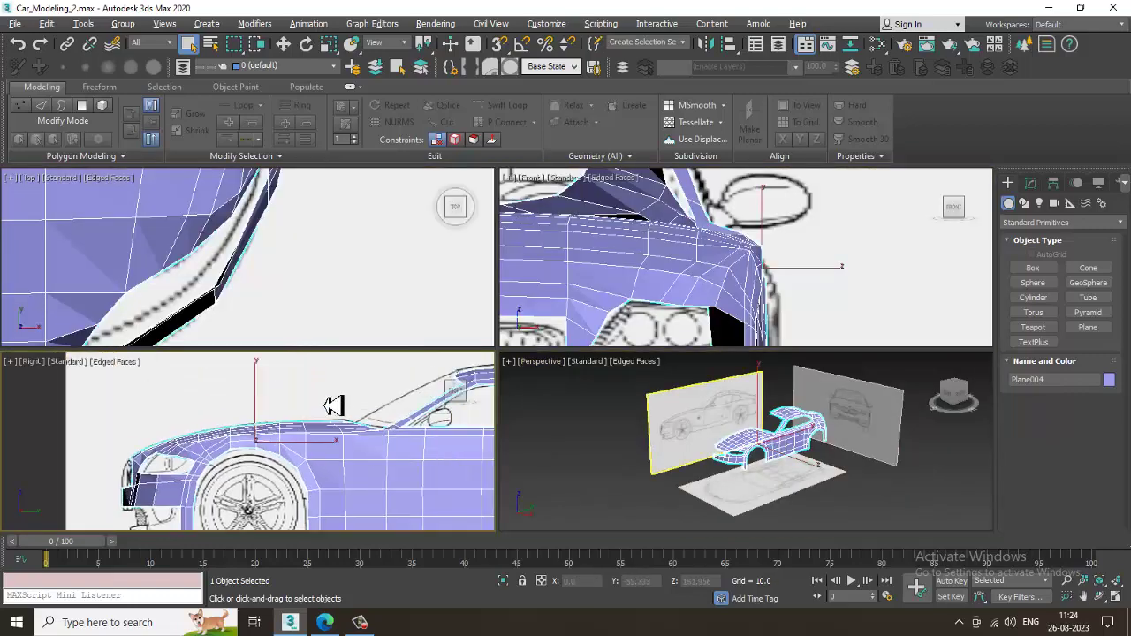
key("alt+w")
middle_click_drag(546, 383, 400, 356)
key("alt+w")
scroll(270, 288, "down", 5)
key("alt+w")
middle_click_drag(270, 288, 527, 327)
scroll(222, 286, "down", 3)
scroll(509, 326, "down", 3)
scroll(538, 371, "up", 2)
scroll(573, 273, "down", 4)
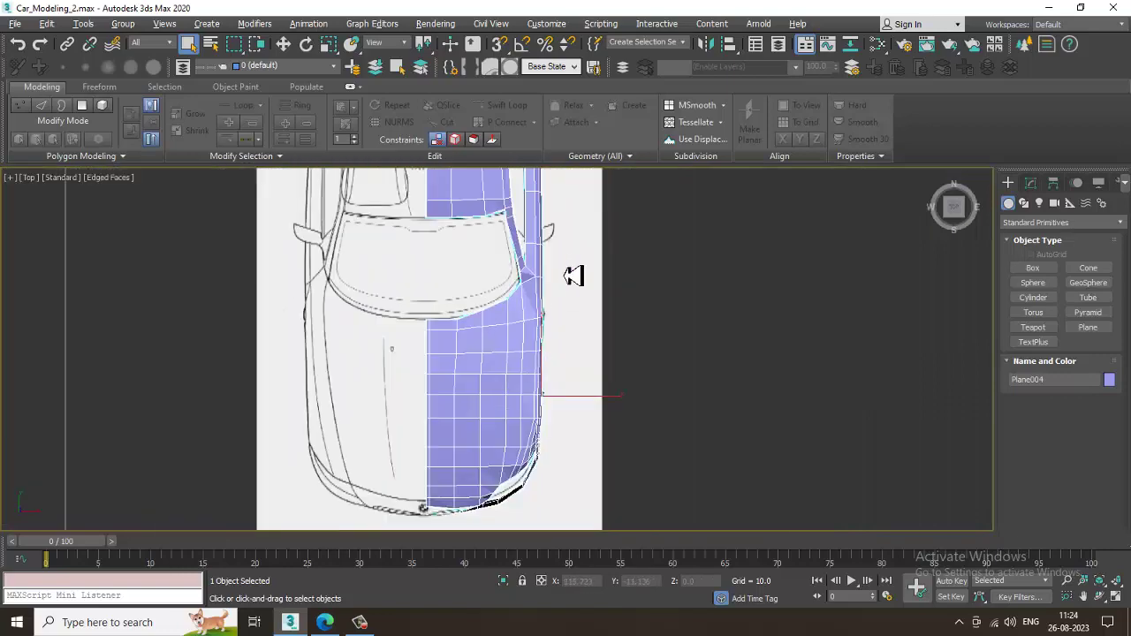
key("alt+w")
middle_click_drag(357, 462, 336, 459)
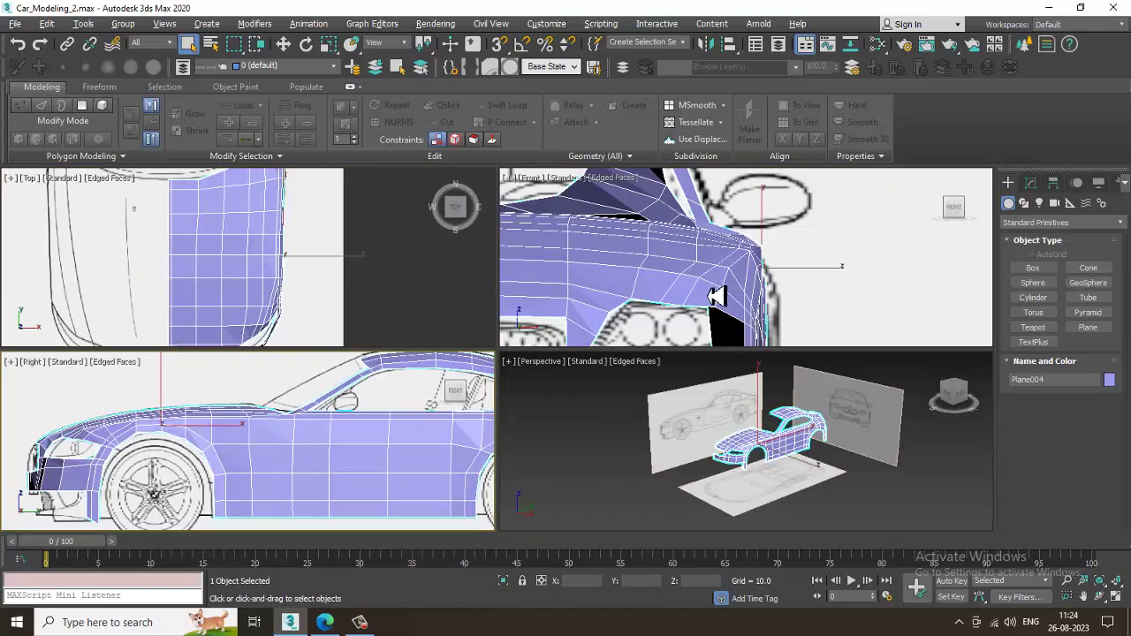
Make the car body mesh see-through in the front view so the headlight blueprint shows behind it
middle_click_drag(717, 296, 701, 298)
key("alt+w")
scroll(673, 278, "down", 3)
middle_click_drag(451, 376, 732, 288)
scroll(735, 364, "up", 3)
scroll(736, 367, "up", 5)
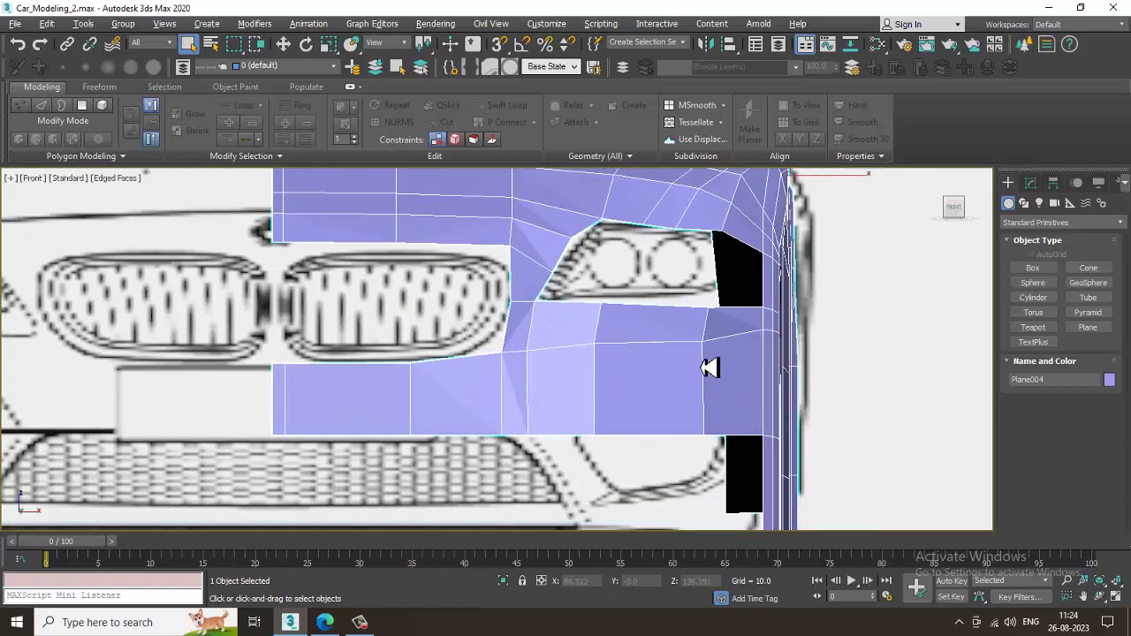
key("alt+x")
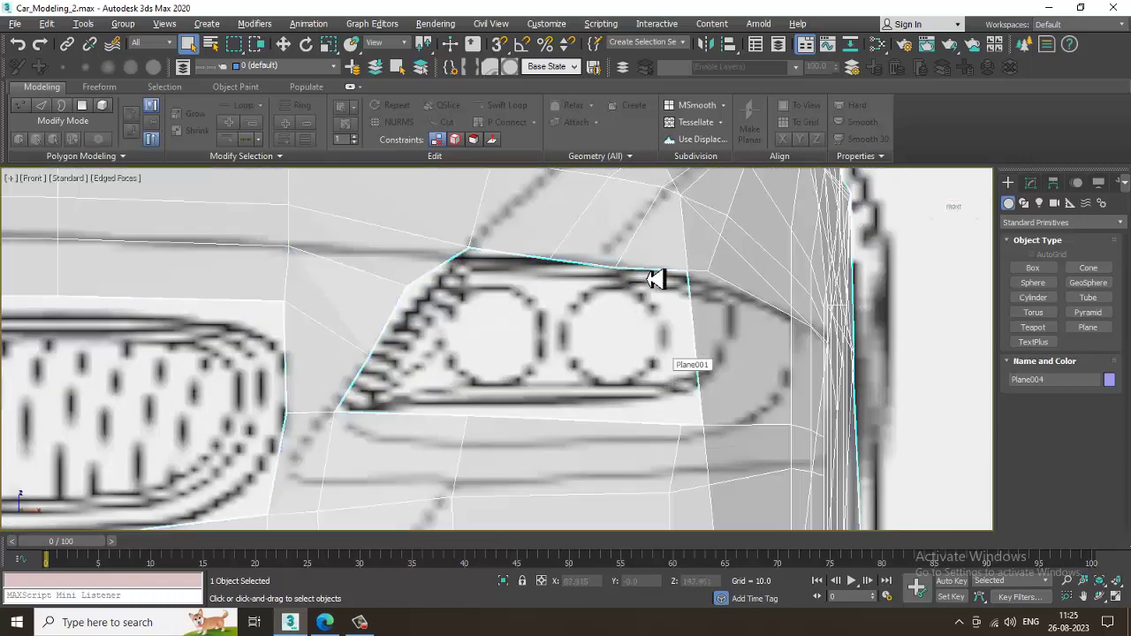
Raise the two middle vertices on the headlight opening's upper edge to match the front blueprint outline
middle_click_drag(657, 279, 654, 366)
key("1")
left_click(1037, 243)
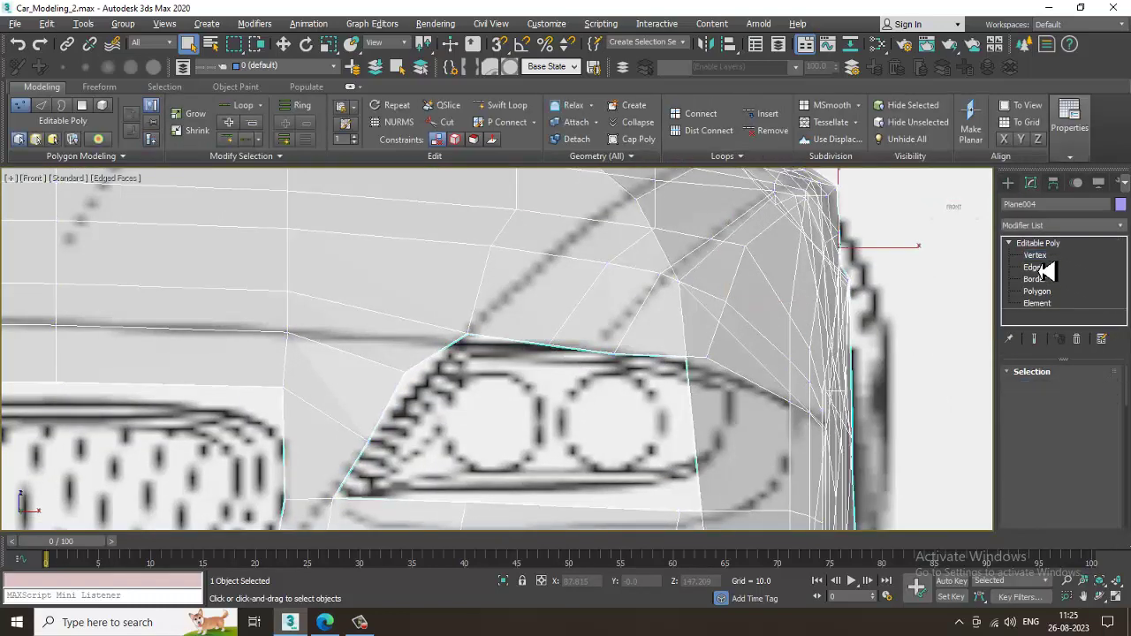
left_click(1089, 256)
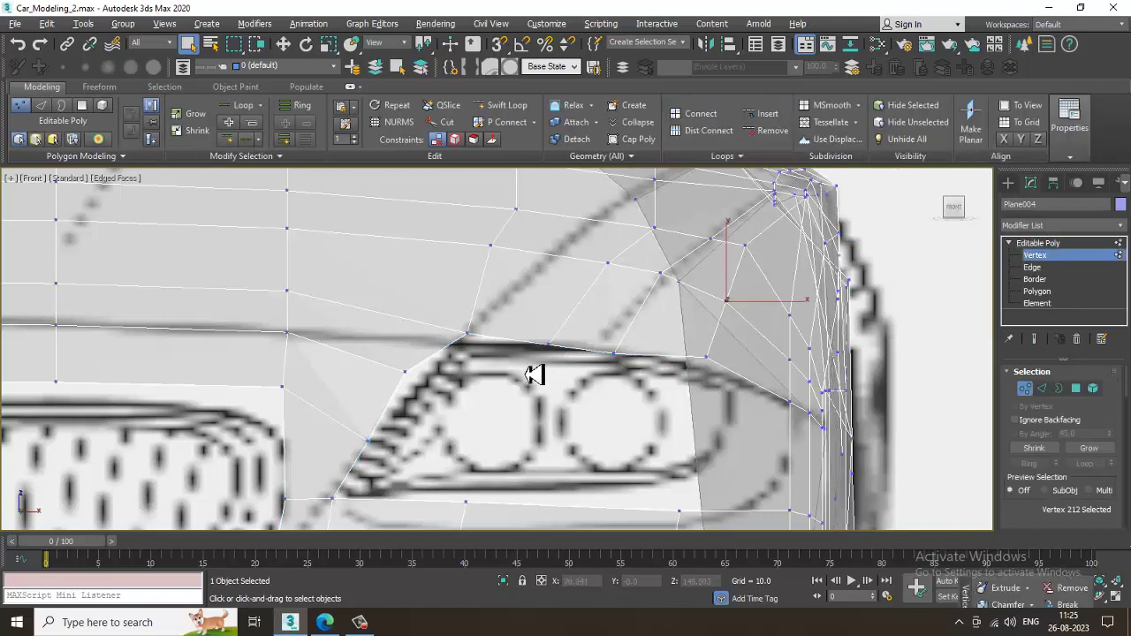
left_click_drag(568, 377, 569, 376)
key("w")
left_click_drag(551, 319, 550, 314)
left_click(614, 352)
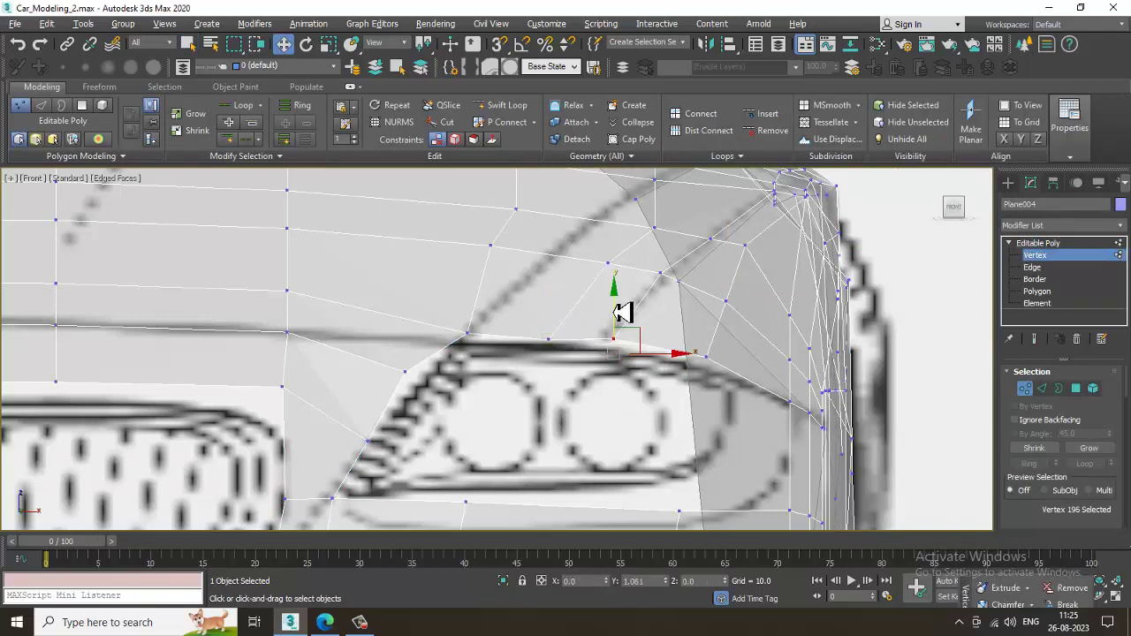
left_click_drag(617, 307, 621, 316)
Move the vertices on the headlight opening's lower edge up to the headlight outline in the front view
middle_click_drag(637, 389, 685, 318)
left_click_drag(423, 294, 517, 303)
scroll(530, 322, "down", 2)
middle_click_drag(589, 385, 602, 338)
scroll(672, 339, "up", 2)
left_click(685, 359)
left_click_drag(717, 345, 715, 326)
left_click_drag(502, 394, 505, 394)
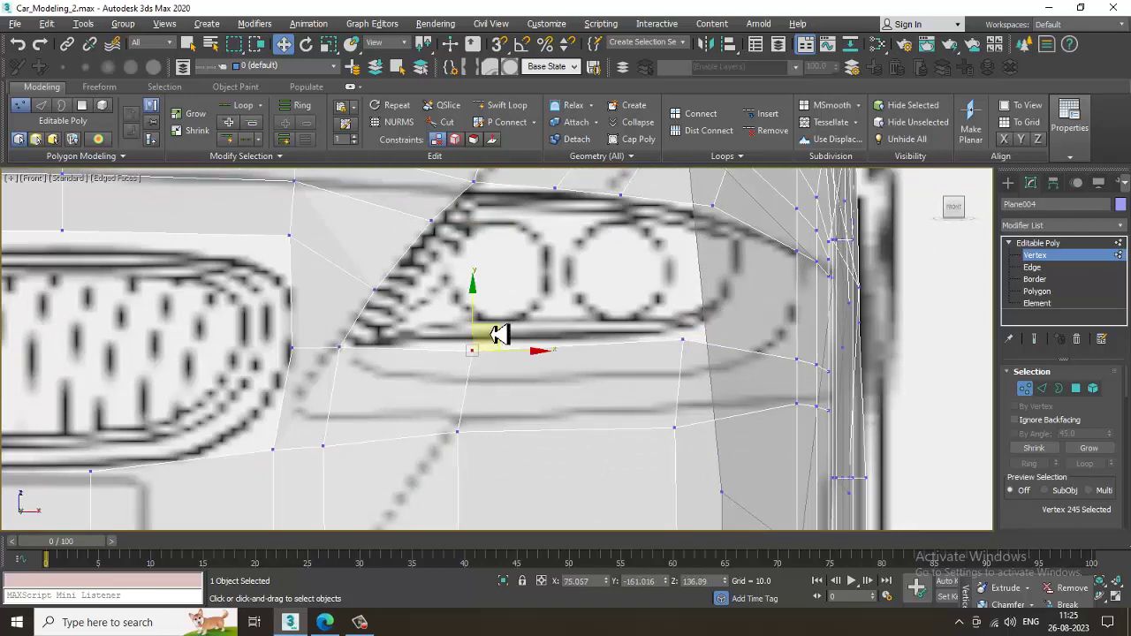
left_click_drag(500, 333, 499, 328)
Reposition the two front vertices of the headlight's lower edge to follow the curve in the right-view blueprint
key("alt+w")
middle_click_drag(763, 296, 741, 294)
middle_click(322, 454)
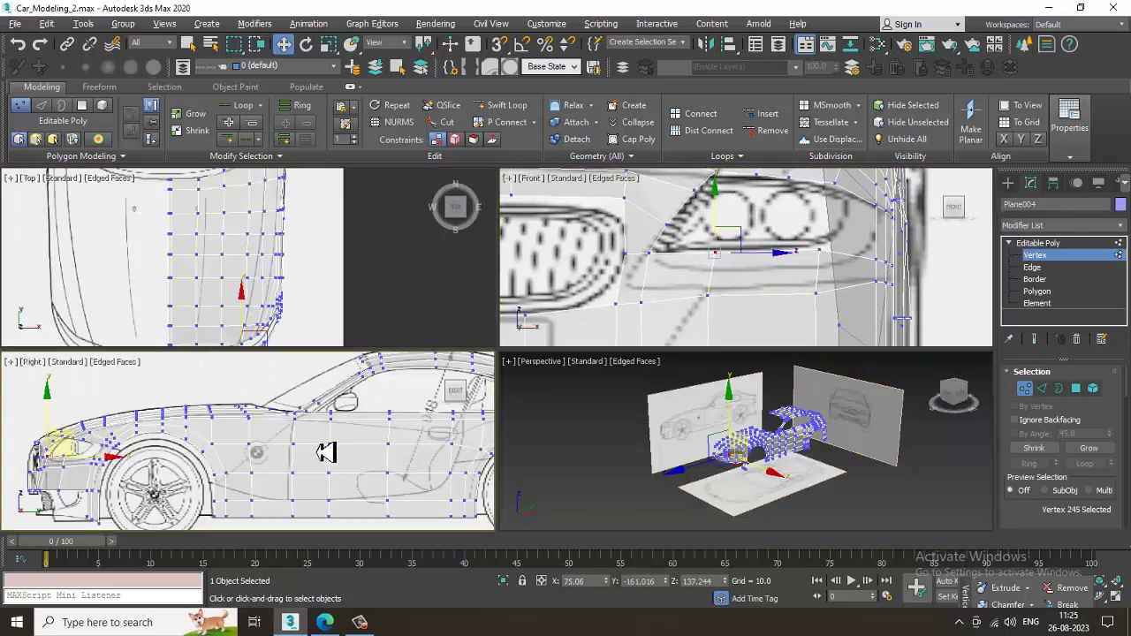
middle_click_drag(322, 454, 386, 437)
key("alt+w")
scroll(442, 352, "up", 2)
middle_click_drag(398, 342, 509, 350)
scroll(353, 357, "up", 2)
scroll(342, 358, "up", 2)
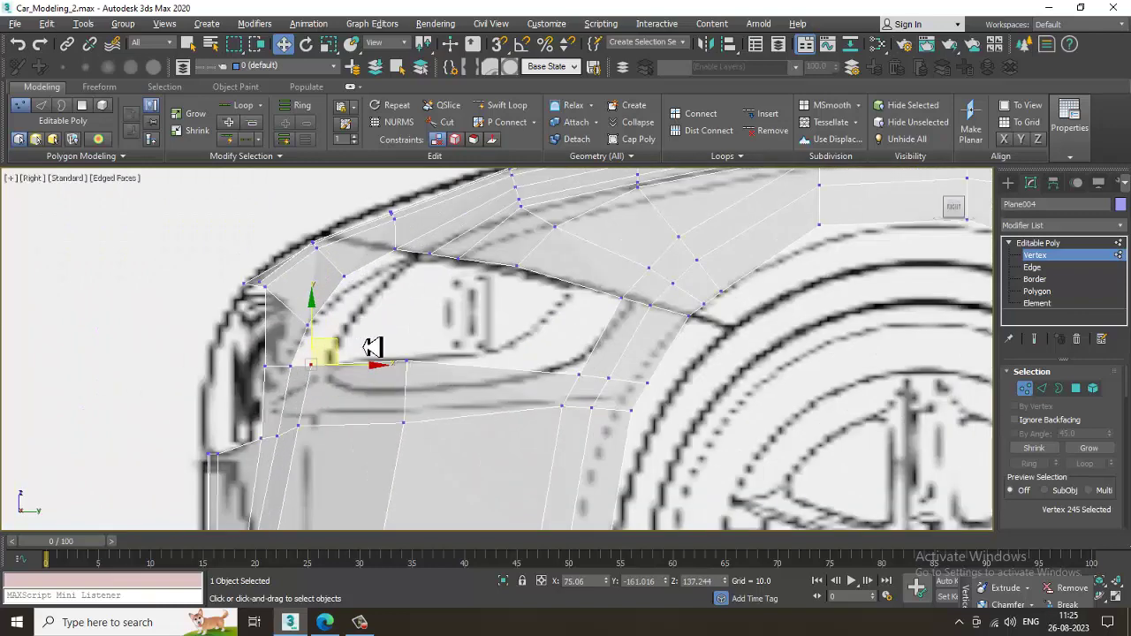
left_click_drag(426, 366, 425, 370)
left_click_drag(418, 338, 429, 369)
left_click_drag(305, 360, 345, 362)
Insert a vertical edge loop through the front bumper below the headlight with Swift Loop
middle_click_drag(336, 372, 357, 367)
key("alt+w")
mouse_move(760, 299)
middle_mouse_down()
mouse_move(752, 292)
mouse_move(946, 222)
middle_mouse_up()
key("alt+w")
middle_click_drag(491, 311, 738, 248)
scroll(763, 252, "down", 3)
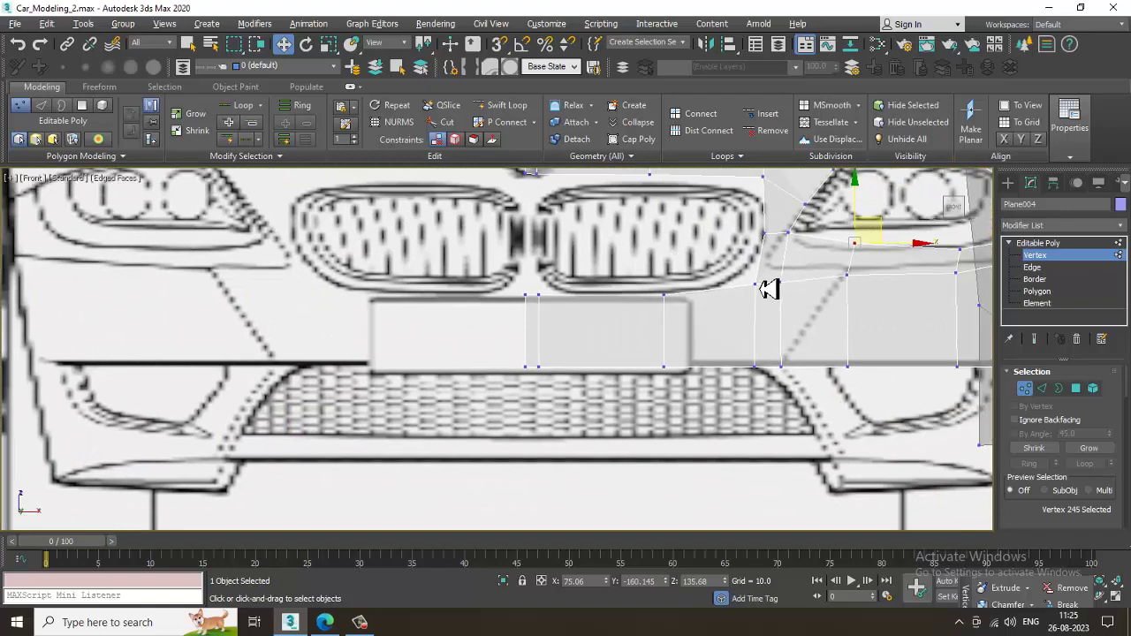
key("alt+w")
middle_click_drag(217, 460, 183, 435)
key("alt+w")
scroll(183, 435, "down", 2)
middle_click_drag(395, 475, 400, 403)
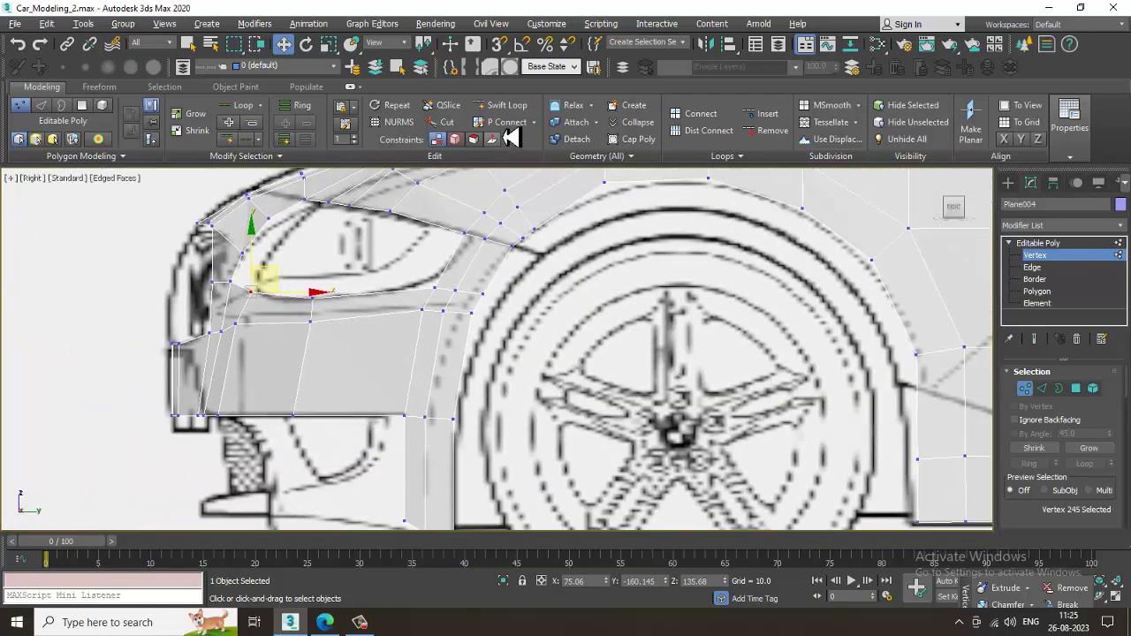
left_click(500, 105)
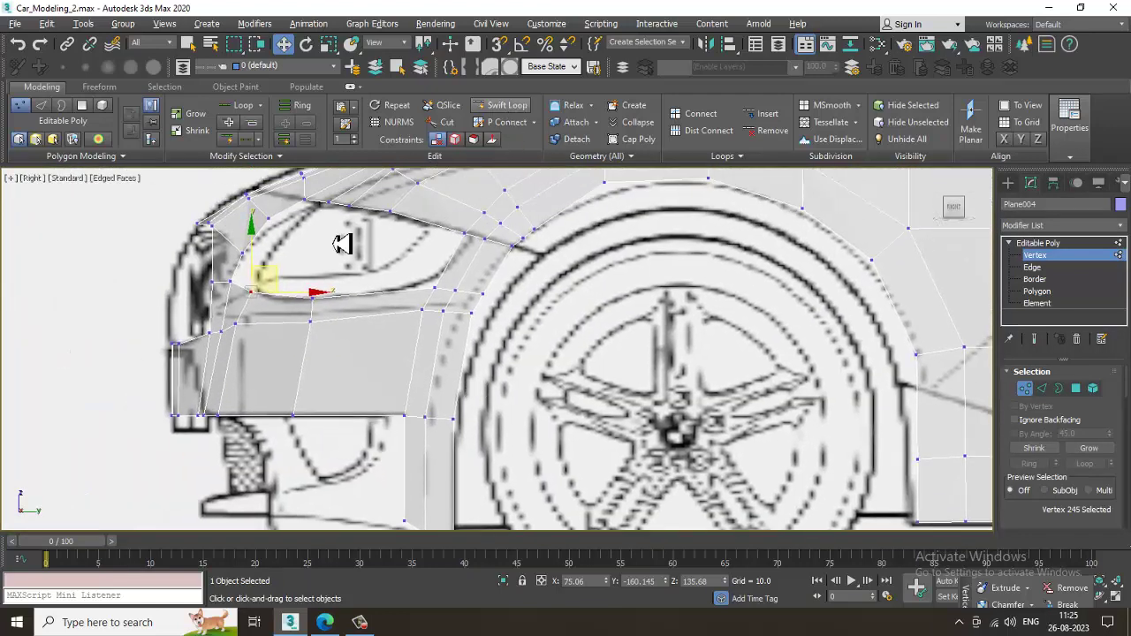
left_click(264, 323)
right_click(264, 322)
Extend the two lower bumper edges above the side air intake down to the intake's bottom in the blueprint
left_click(1036, 268)
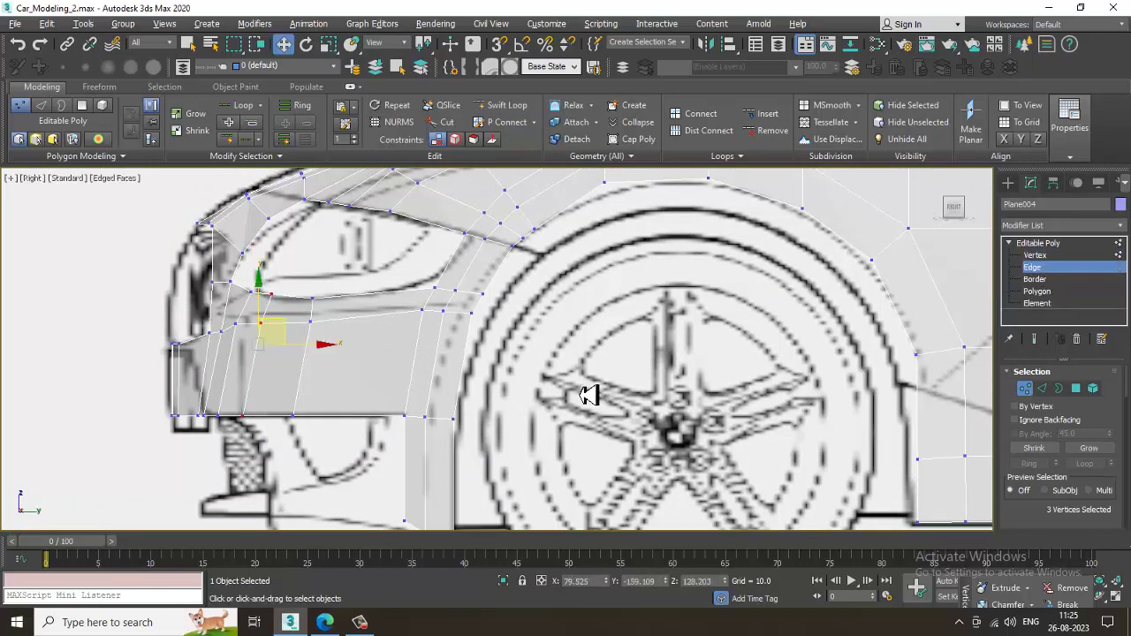
left_click(382, 417)
left_click(278, 417, "ctrl")
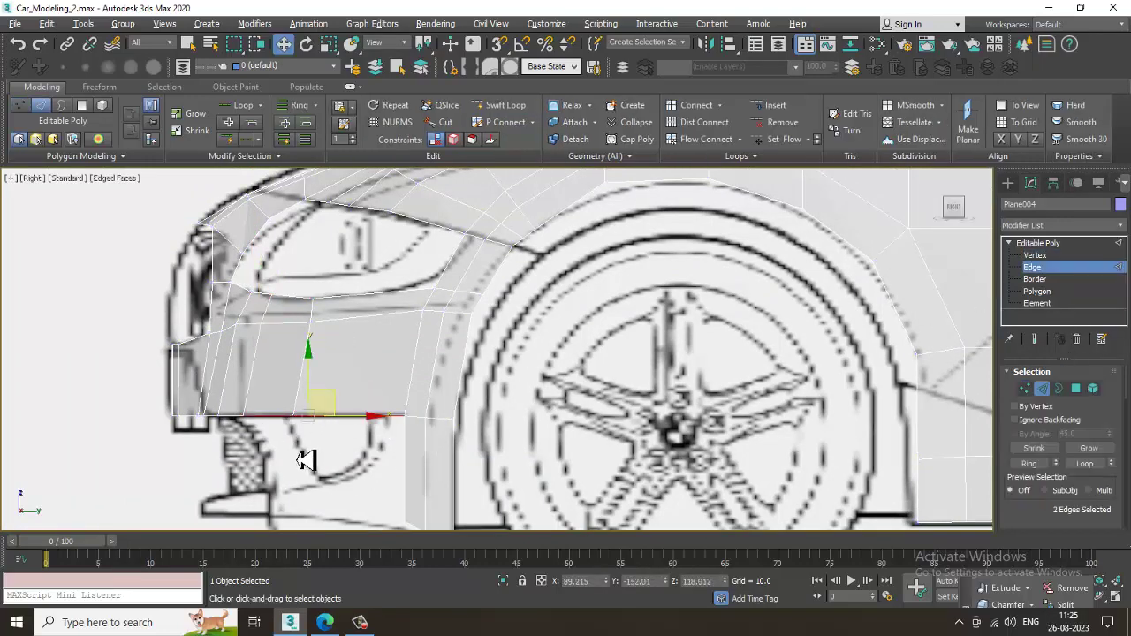
left_click_drag(311, 393, 323, 437, "shift")
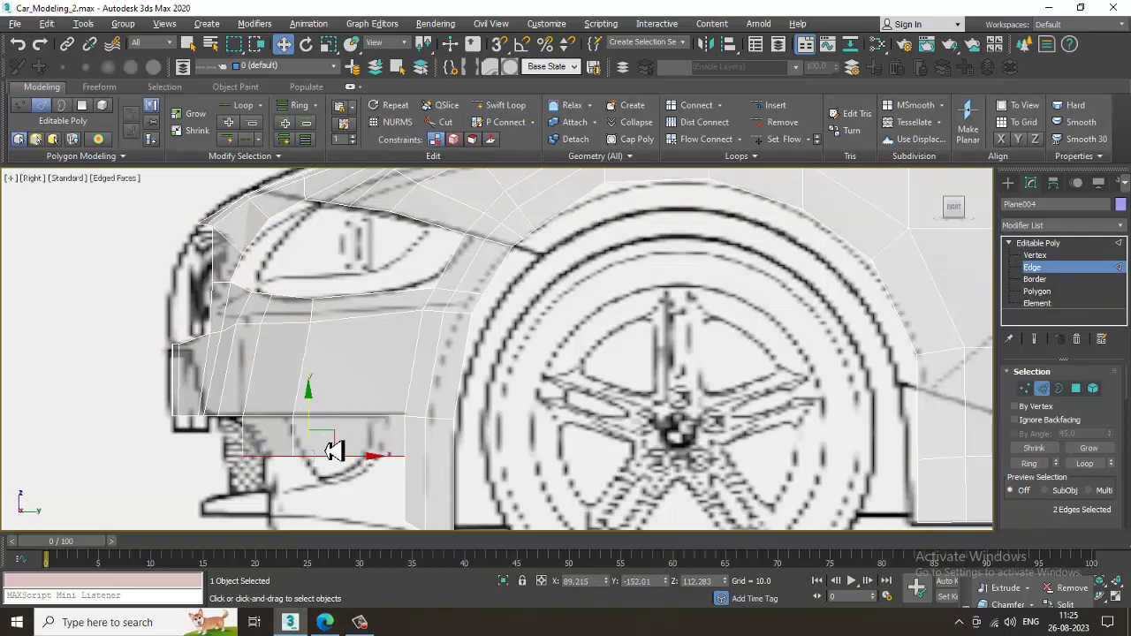
key("alt+w")
scroll(704, 293, "up", 3)
key("alt+w")
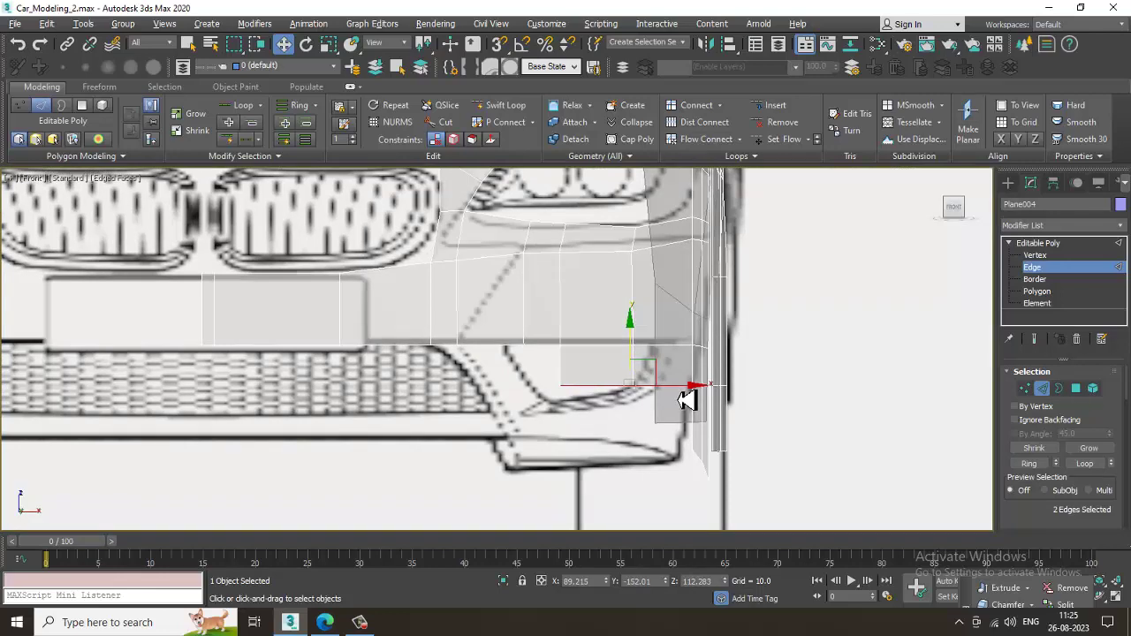
left_click_drag(639, 348, 645, 371)
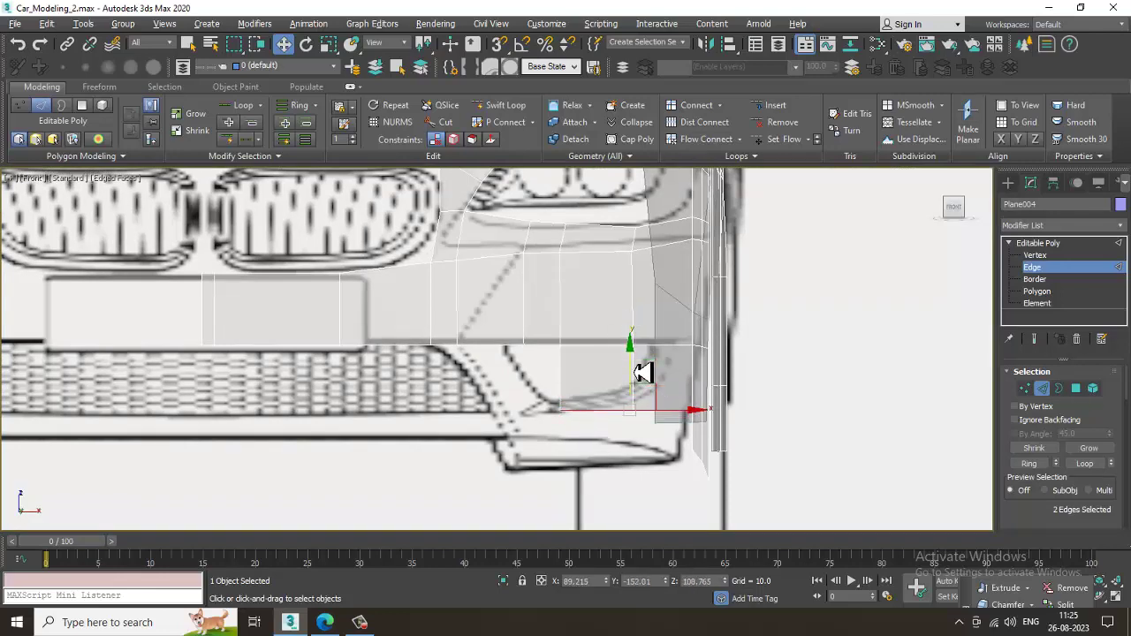
Add a horizontal edge loop across the middle of the new lower bumper faces with Swift Loop
key("alt+w")
middle_click_drag(273, 480, 266, 455)
key("alt+w")
scroll(285, 400, "up", 4)
key("1")
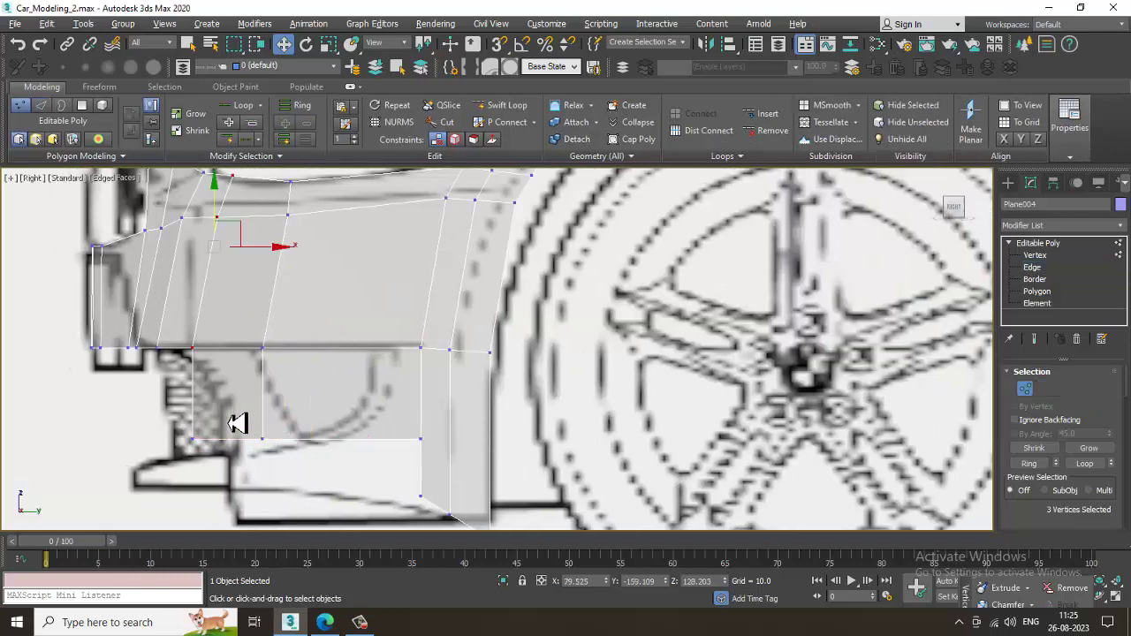
left_click(500, 105)
key("w")
scroll(325, 388, "up", 4)
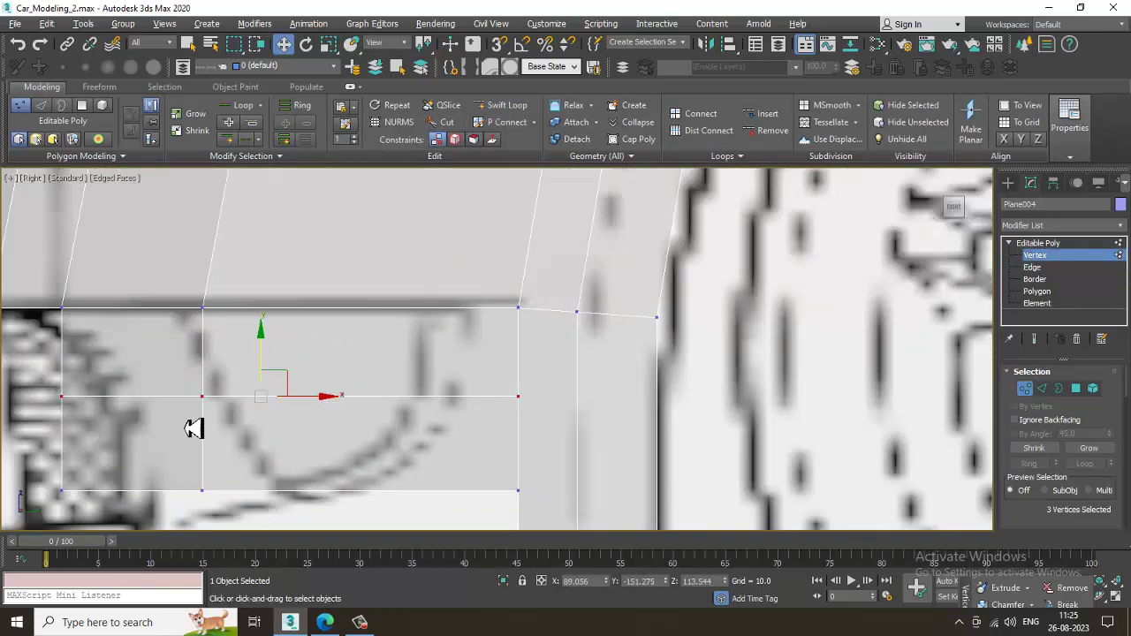
Shift the two front vertices of the lower bumper faces rearward to follow the central grille's curved outline
key("1")
key("1")
left_click(62, 396)
left_click_drag(128, 401, 177, 401)
left_click(64, 489)
left_click_drag(120, 492, 183, 503)
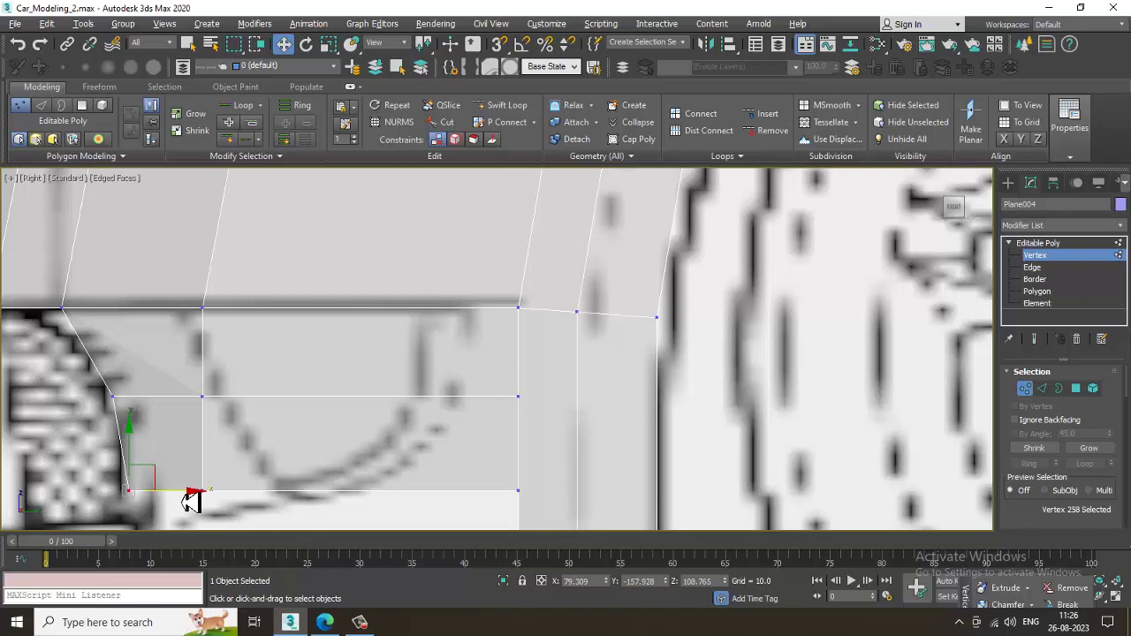
Inspect the extended lower bumper section in the perspective view
scroll(495, 357, "down", 5)
key("alt+w")
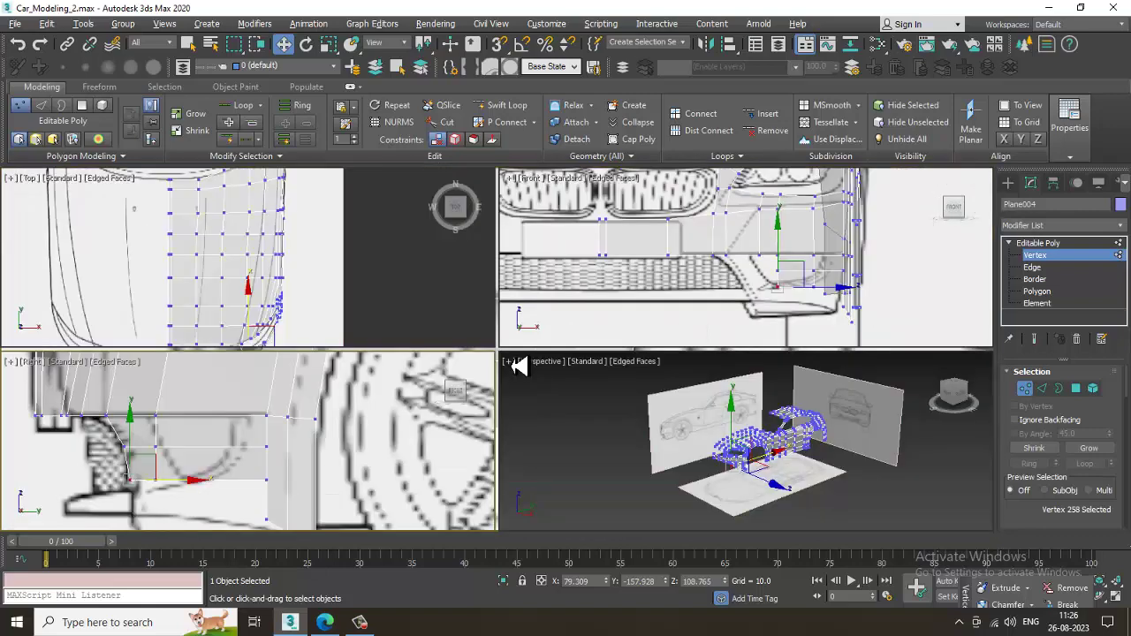
middle_click(694, 490)
key("alt+w")
key("z")
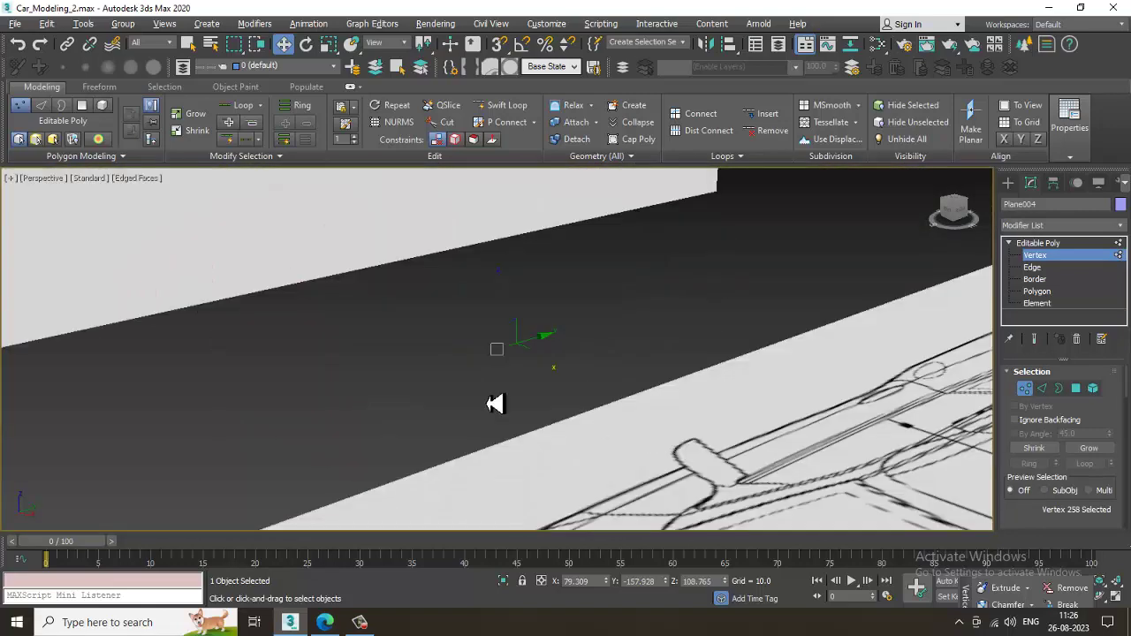
middle_click_drag(496, 404, 416, 368, "alt")
scroll(496, 397, "down", 8)
scroll(595, 439, "down", 1)
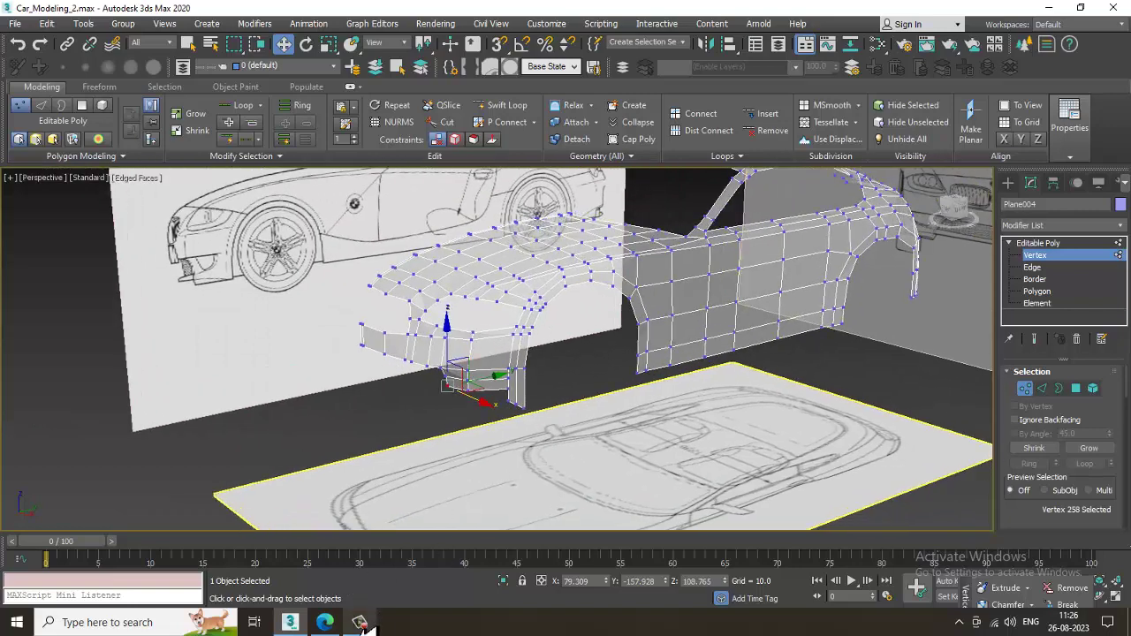
mouse_move(364, 624)
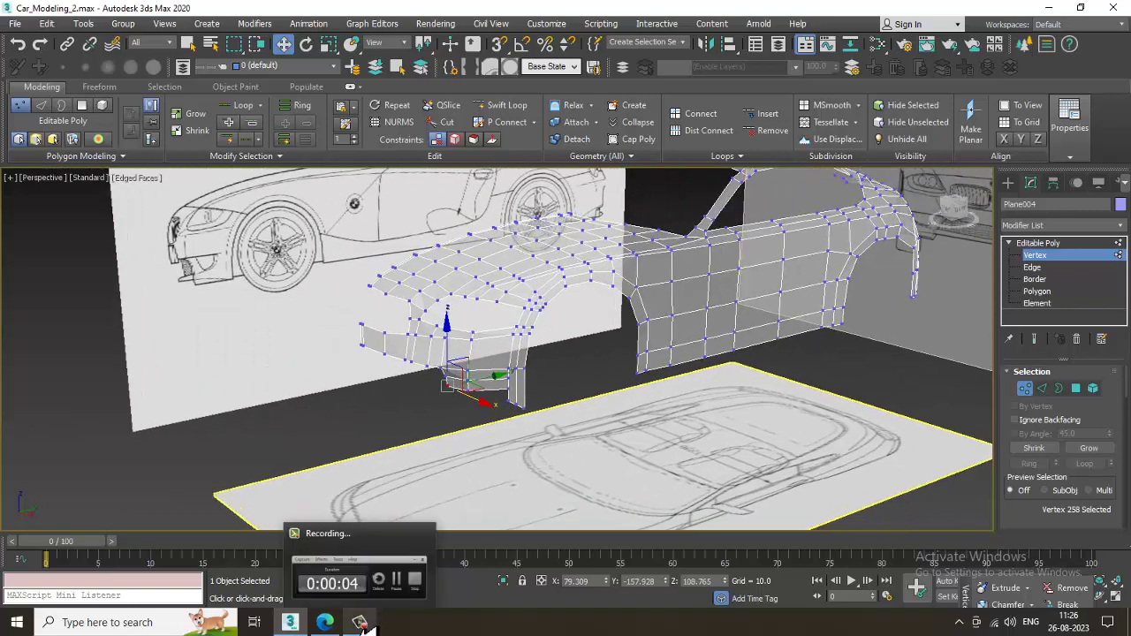
left_click(360, 623)
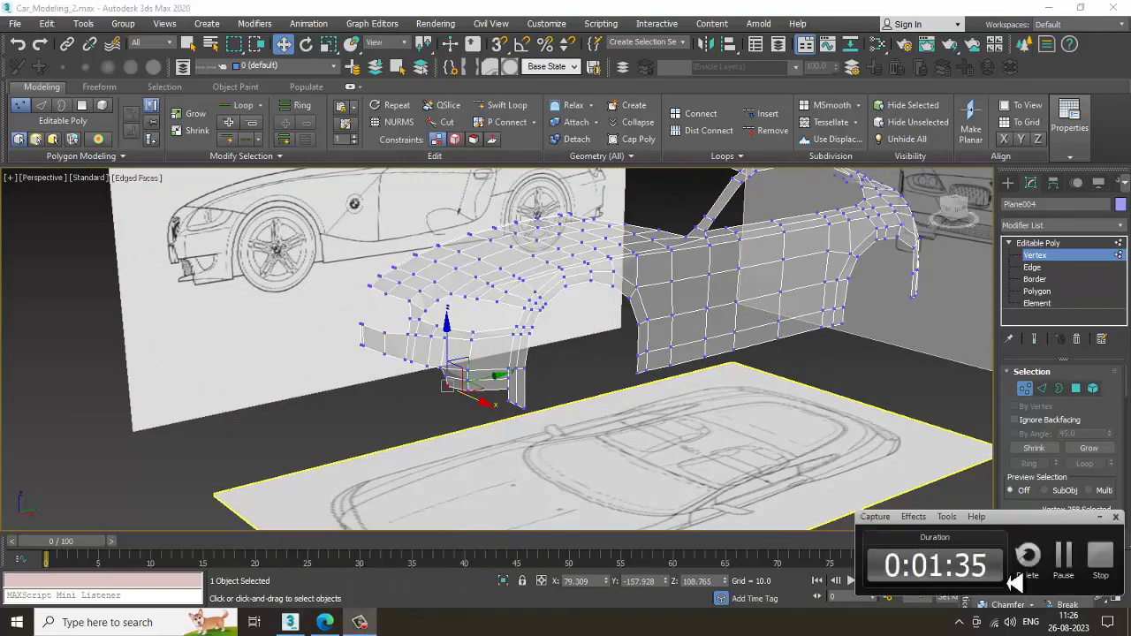
left_click(1067, 573)
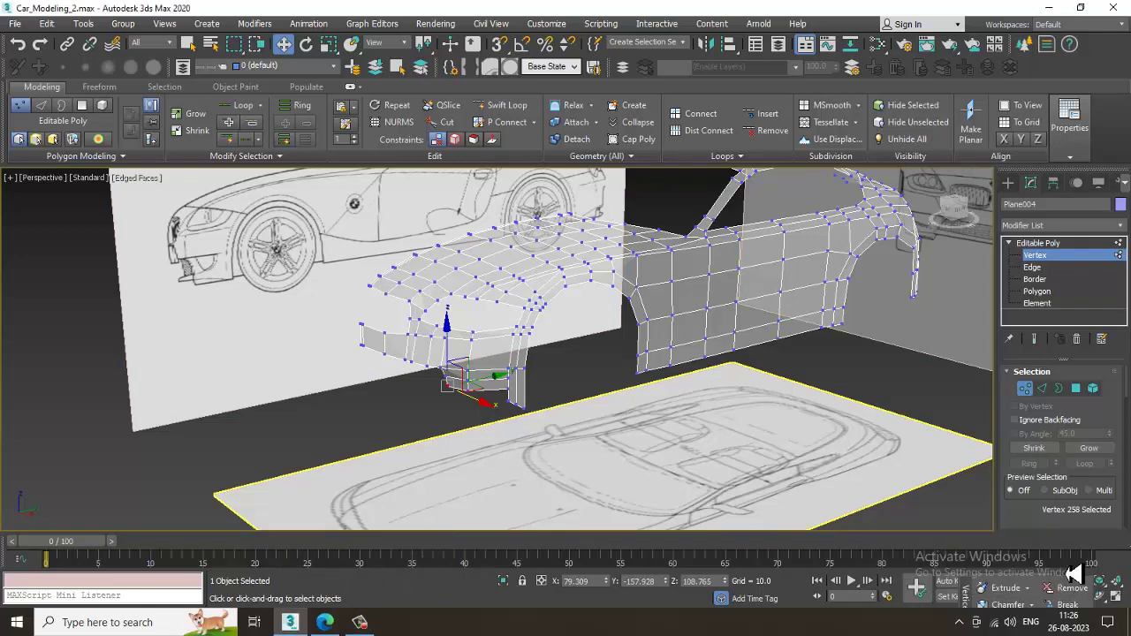
Add a horizontal edge loop across the fender strip beside the new bumper faces with Swift Loop
scroll(412, 452, "up", 4)
middle_click_drag(428, 304, 424, 456)
scroll(434, 457, "up", 5)
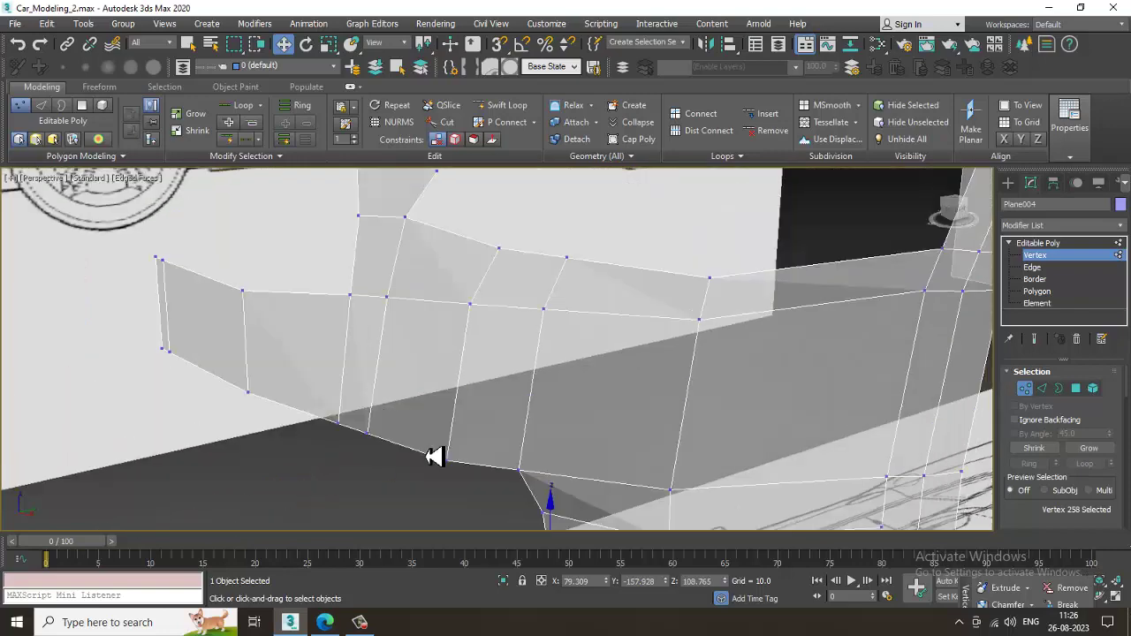
scroll(459, 435, "down", 2)
middle_click_drag(461, 413, 348, 336)
left_click(503, 106)
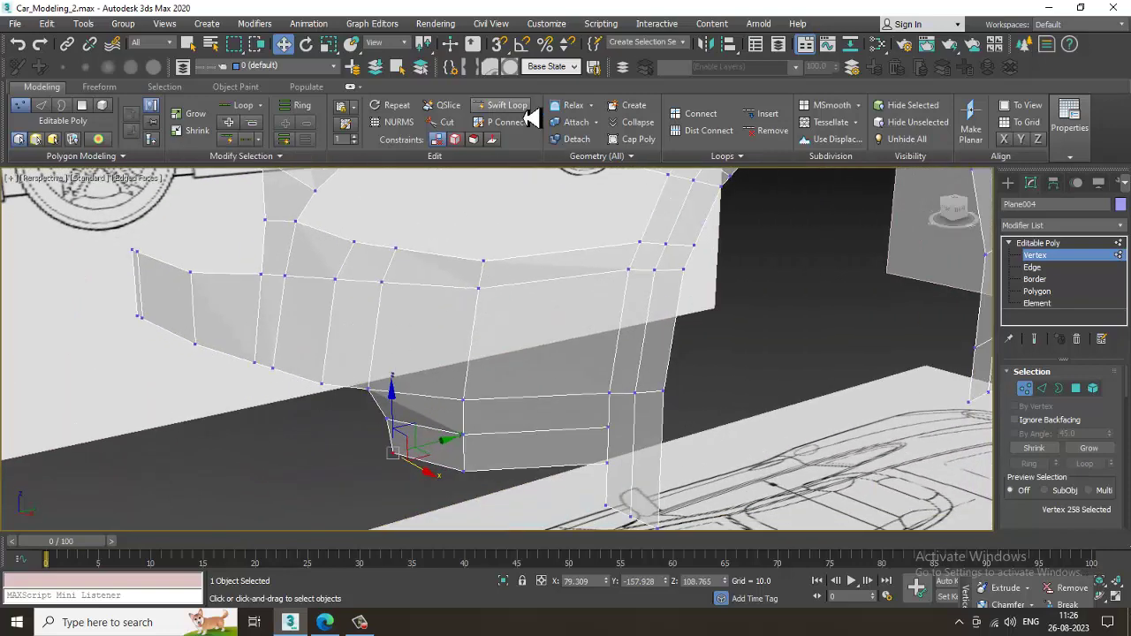
right_click(661, 444)
Weld the two adjacent vertices where the new bumper faces' middle loop meets the fender strip
key("1")
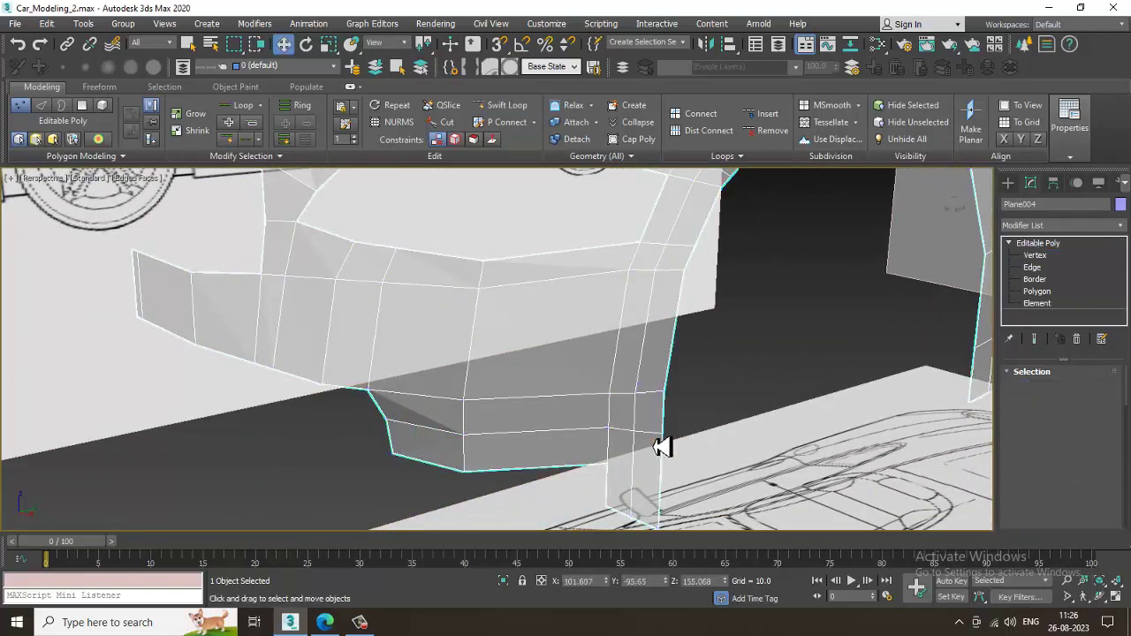
key("1")
left_click_drag(589, 418, 623, 442)
right_click(612, 438)
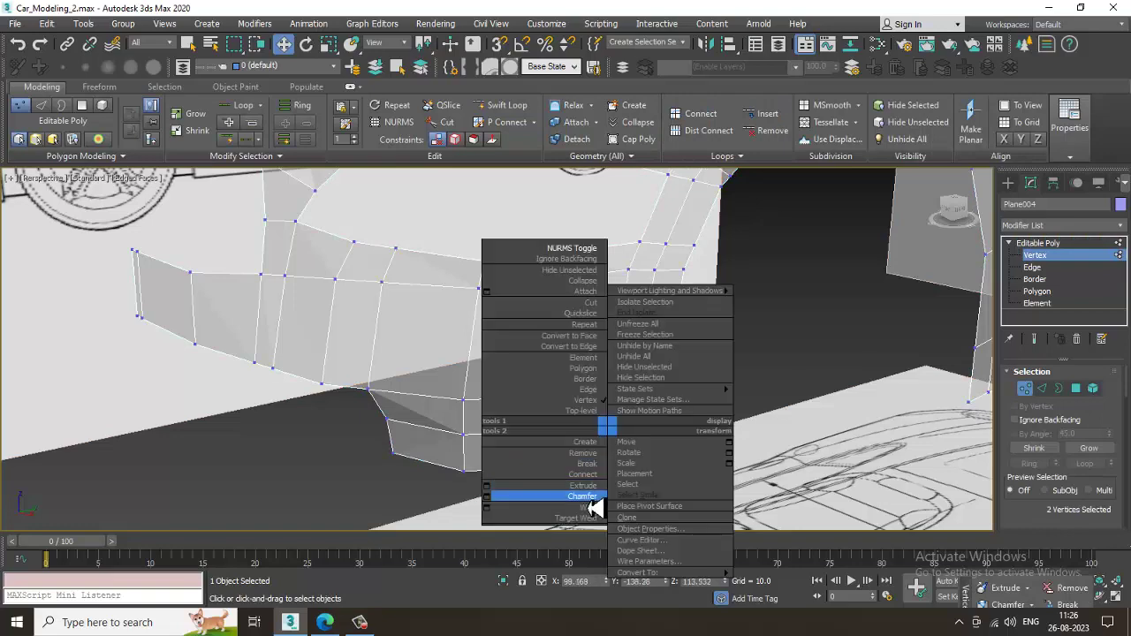
left_click(591, 510)
key("alt+w")
middle_click_drag(305, 485, 273, 460)
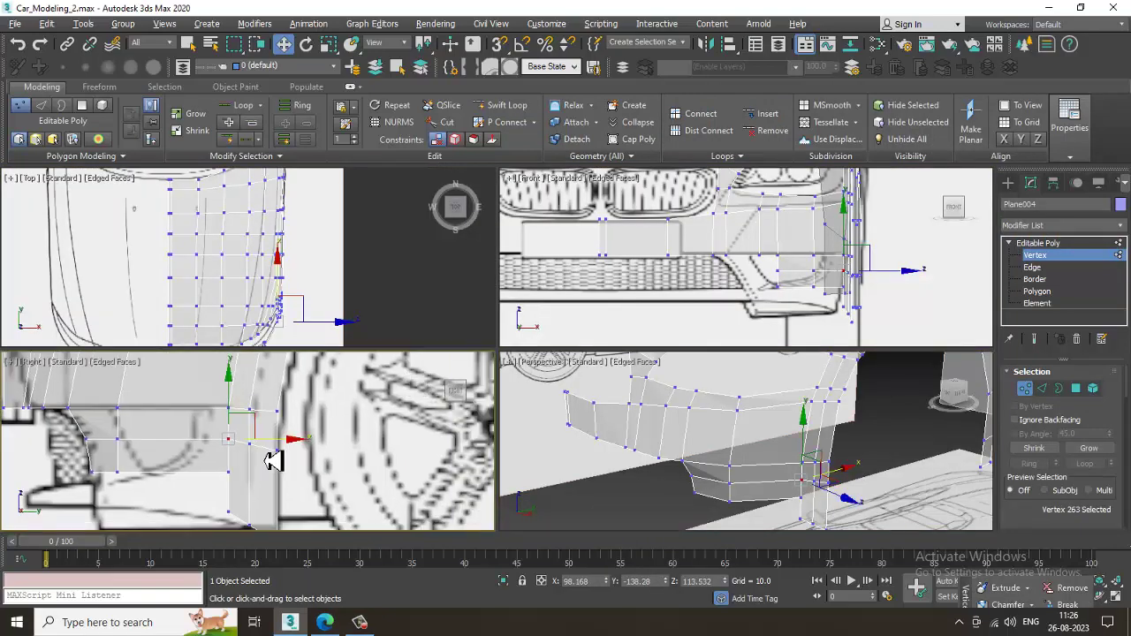
Compare the lower bumper faces and the adjoining fender strip with the front and side blueprints
key("alt+w")
scroll(438, 346, "down", 2)
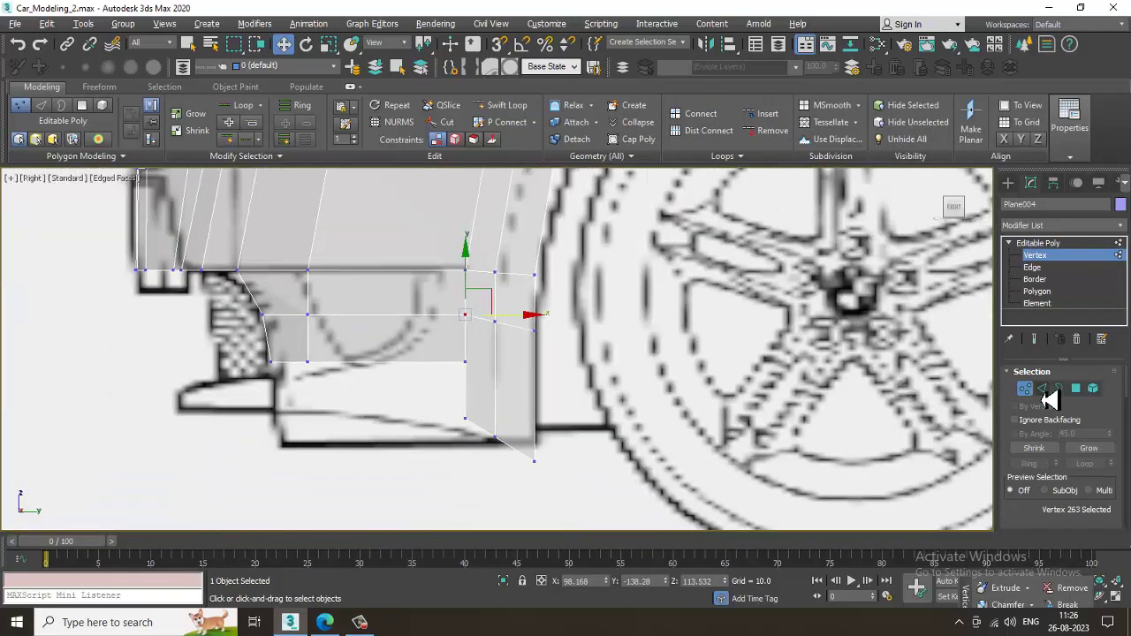
key("2")
key("alt+w")
middle_click_drag(808, 341, 748, 258)
key("alt+w")
scroll(645, 311, "up", 2)
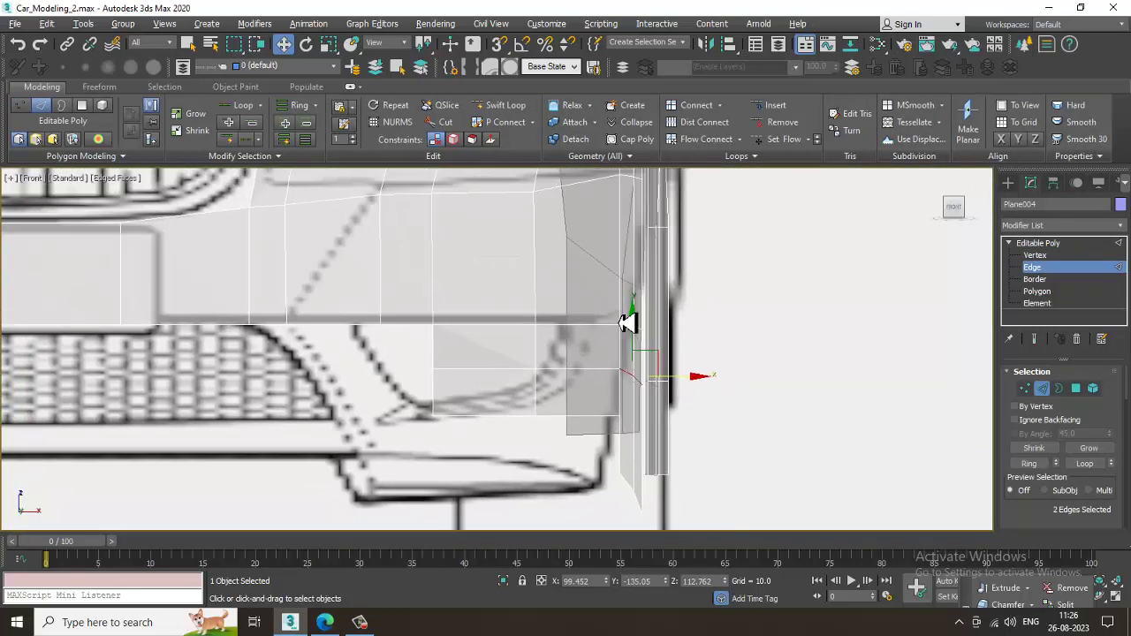
key("alt+w")
middle_click_drag(321, 452, 317, 453)
key("alt+w")
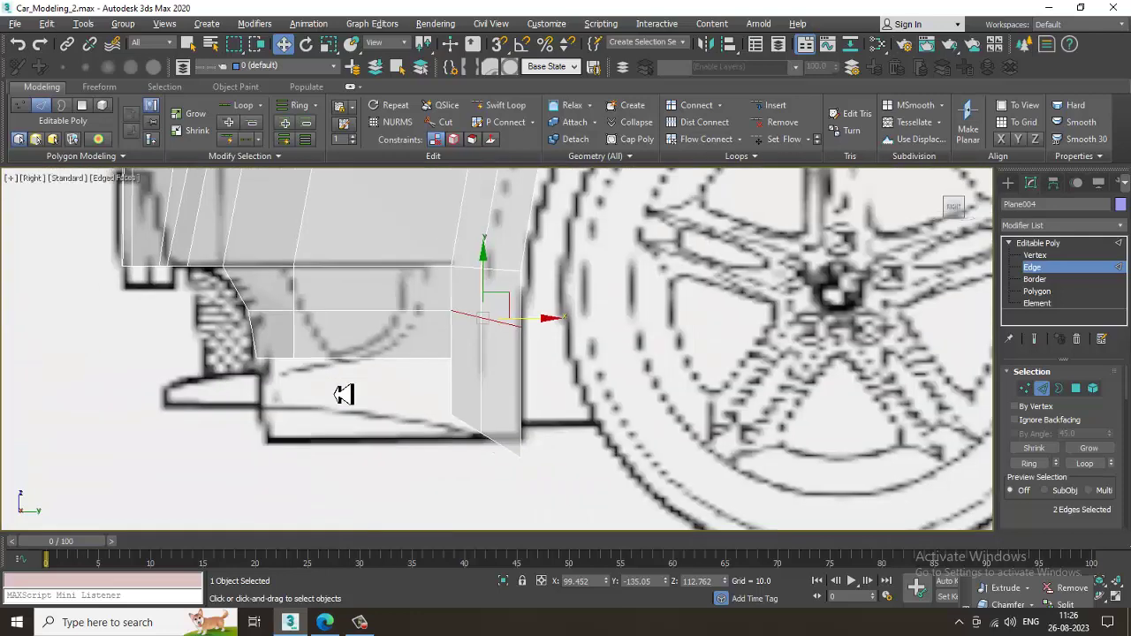
middle_click_drag(343, 394, 401, 379)
Select the lower bumper's two bottom side edges, and flatten the fender strip's three bottom vertices to one height with vertical scaling
left_click(451, 351)
left_click(450, 342)
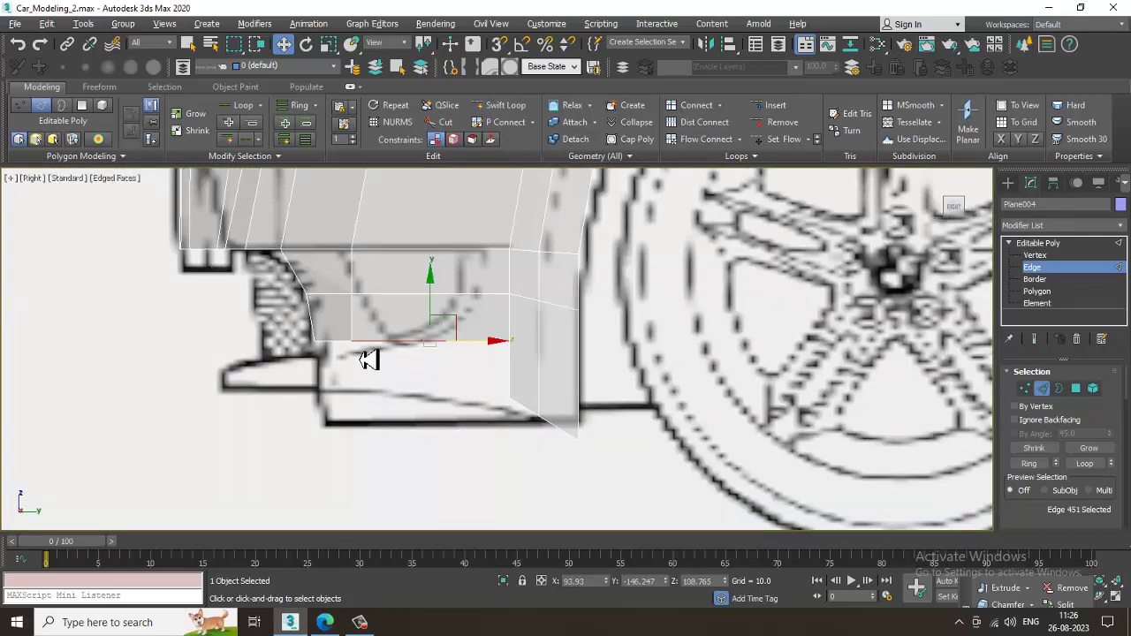
left_click(339, 342, "ctrl")
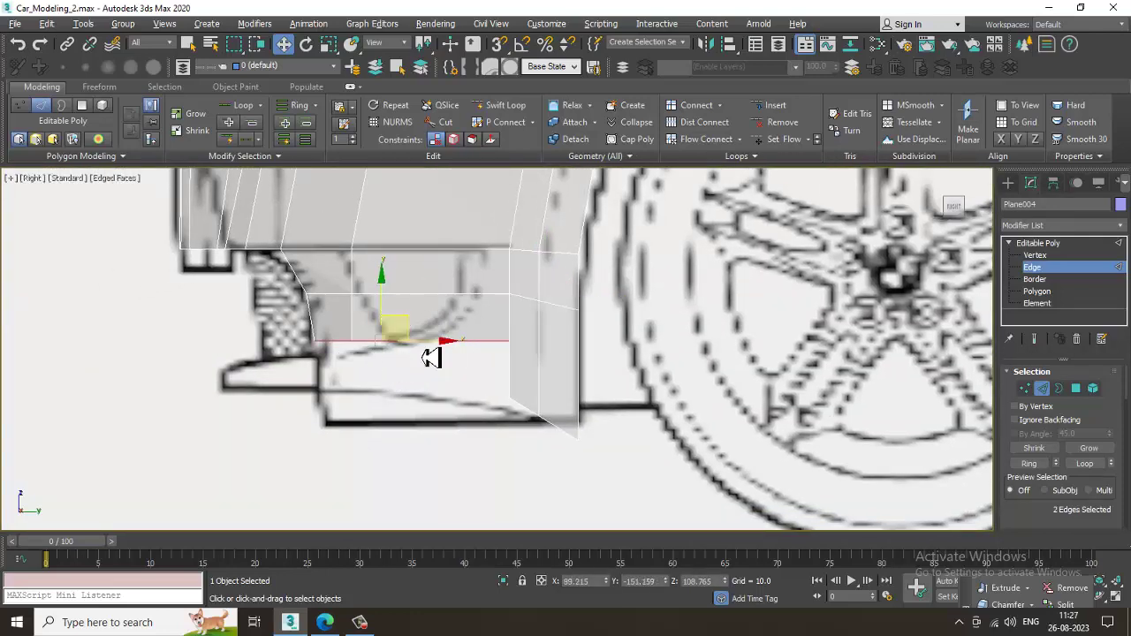
key("1")
left_click_drag(483, 374, 617, 474)
key("r")
left_click_drag(550, 361, 574, 461)
left_click_drag(763, 508, 767, 620)
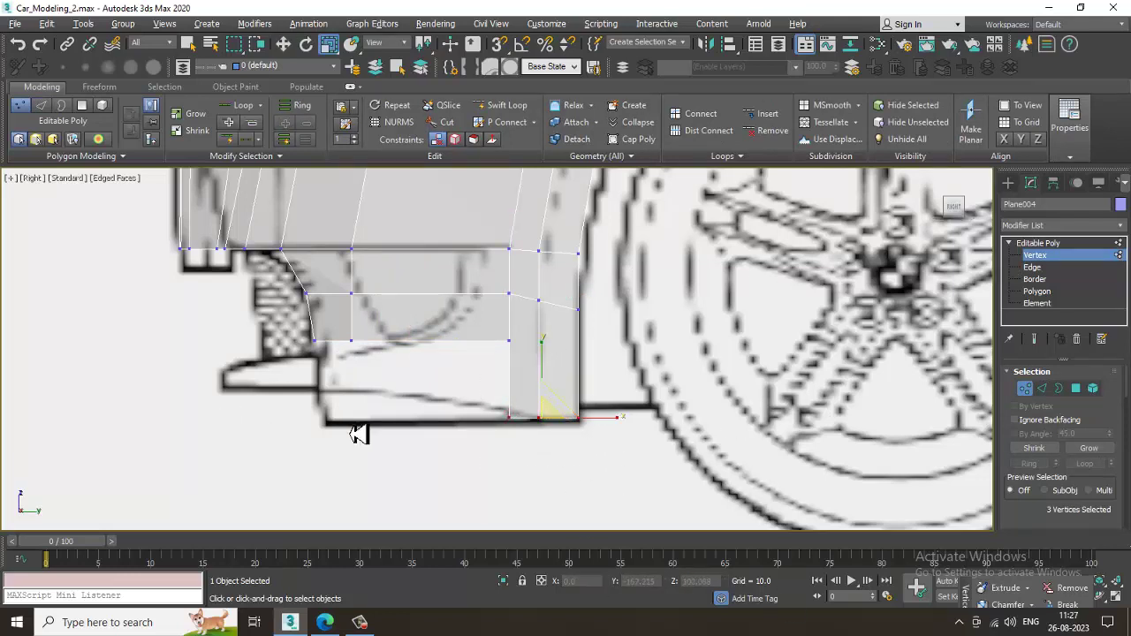
Extend the lower bumper's two bottom side edges straight down to the blueprint's underside line to create a new row of faces
key("2")
key("w")
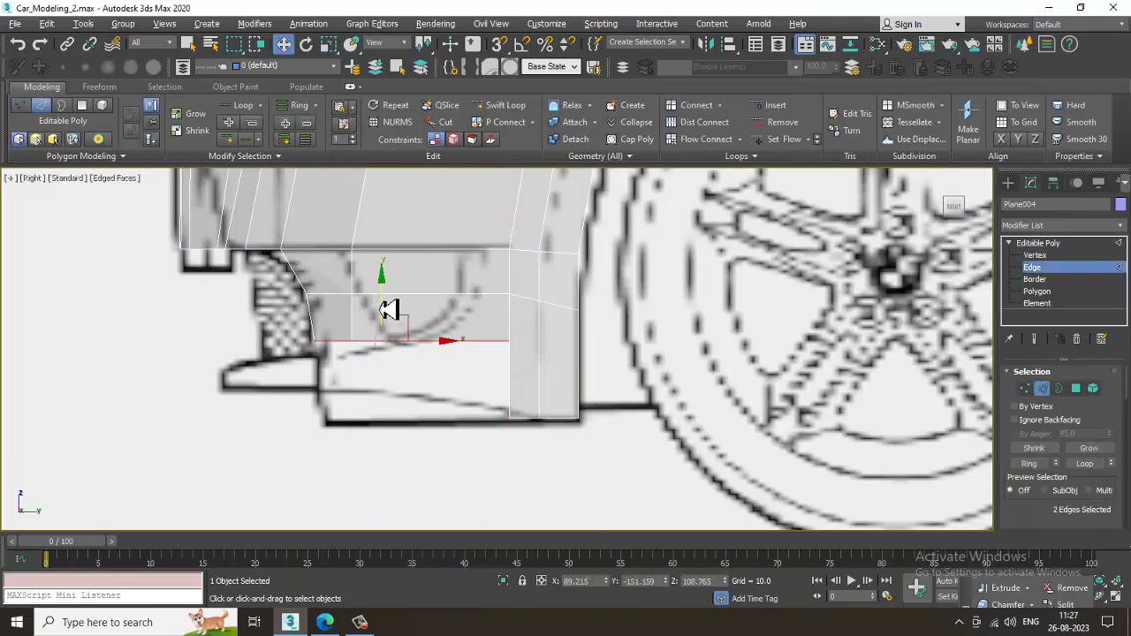
left_click_drag(382, 308, 410, 381, "shift")
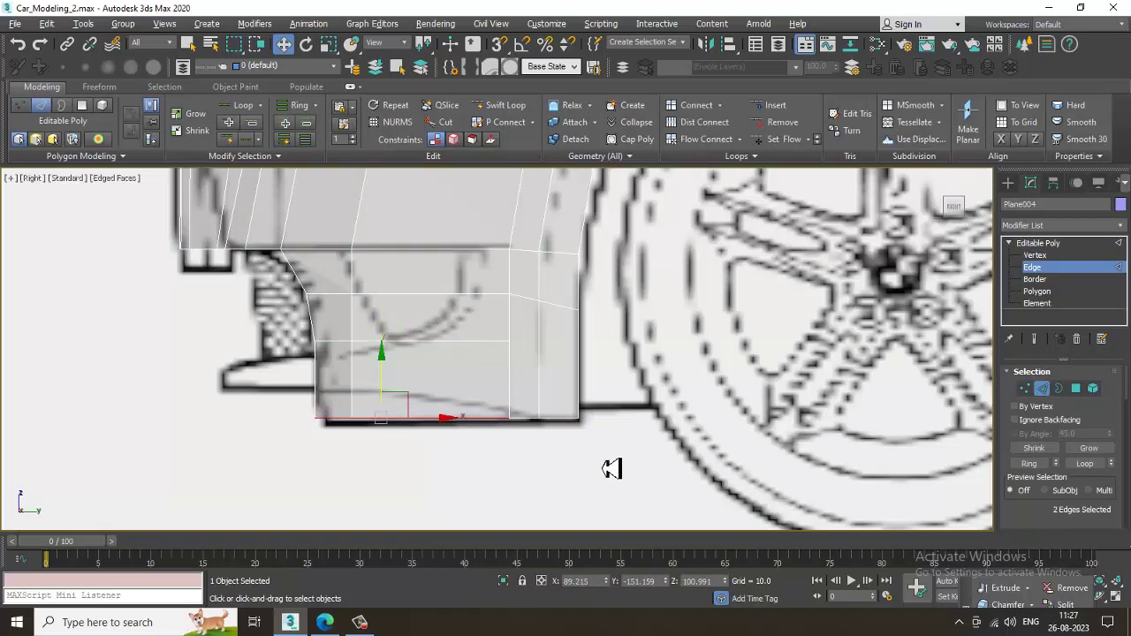
Weld the two overlapping bottom vertices where the new bumper faces meet the fender strip
scroll(606, 461, "up", 2)
key("1")
left_click_drag(453, 426, 476, 394)
right_click(472, 391)
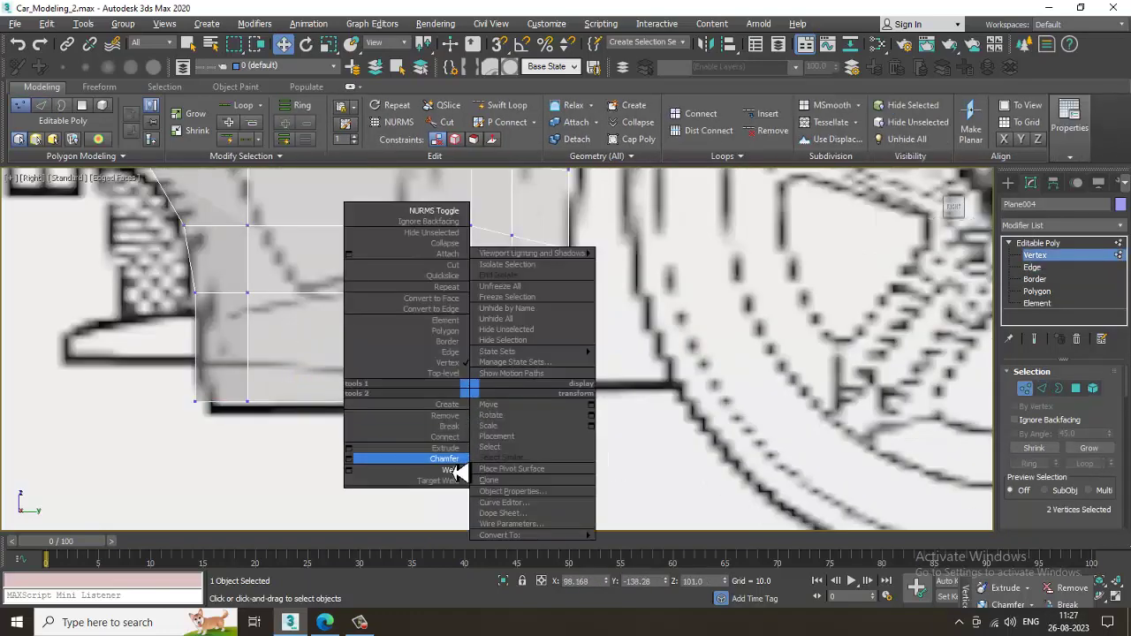
left_click(450, 469)
Shift the fender strip's three middle-row vertices inward in the front view toward the blueprint's tapered bumper side
key("alt+w")
middle_click_drag(714, 315, 642, 289)
key("alt+w")
scroll(694, 296, "up", 2)
middle_click_drag(580, 399, 584, 383)
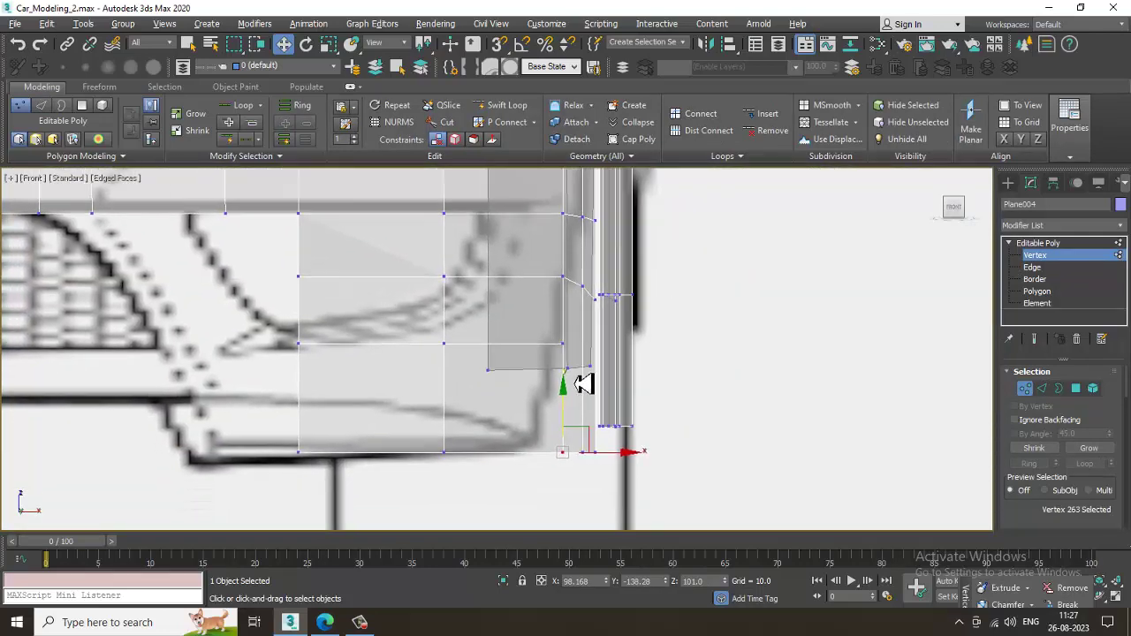
key("alt+w")
middle_click_drag(793, 302, 777, 281)
key("alt+w")
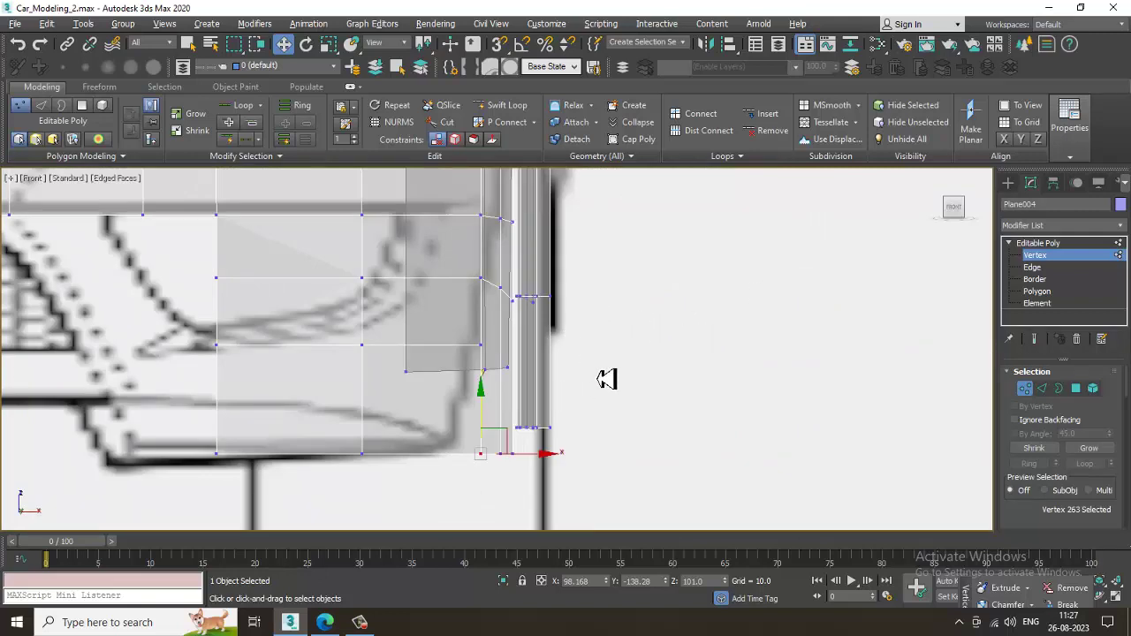
middle_click_drag(616, 339, 626, 380)
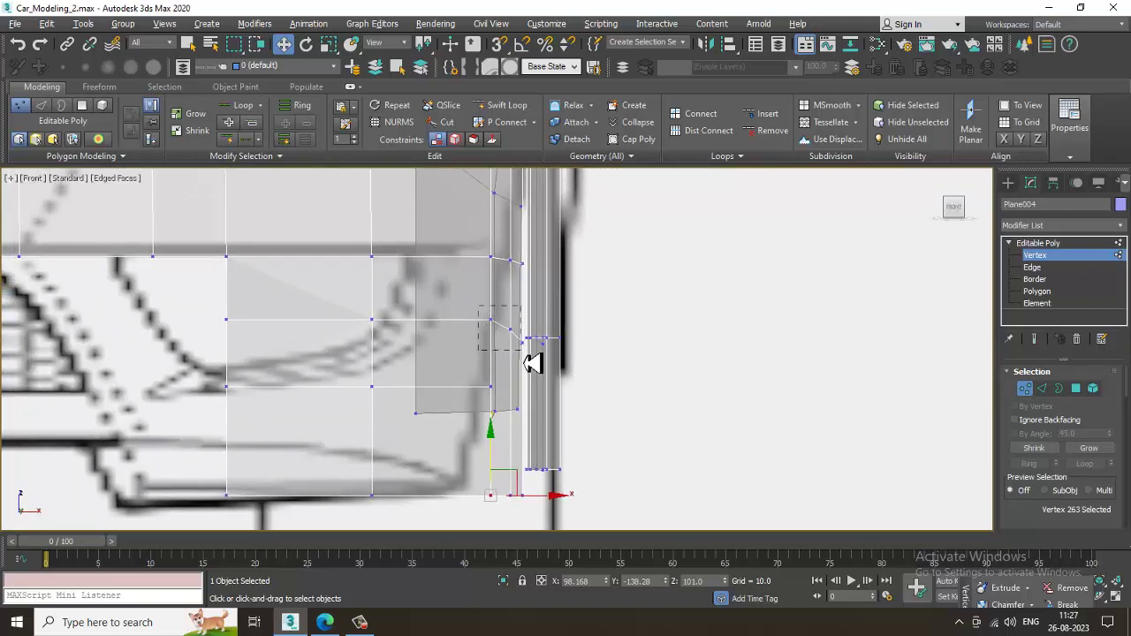
left_click_drag(530, 361, 530, 355)
key("alt+w")
middle_click_drag(739, 492, 798, 477, "alt")
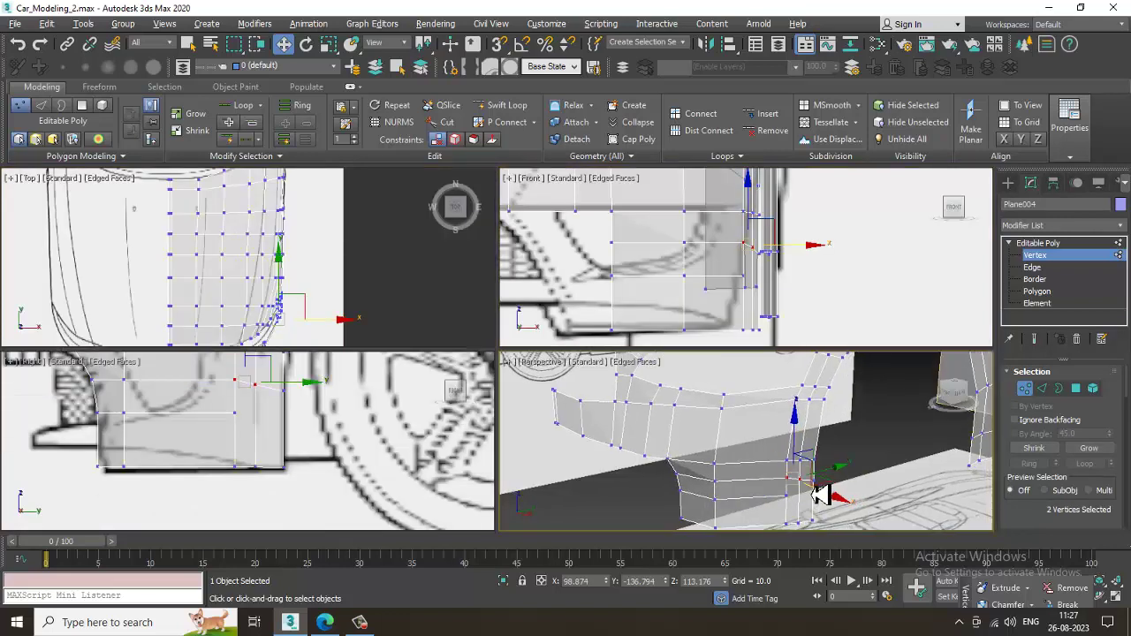
scroll(821, 496, "up", 4)
left_click(815, 480, "ctrl")
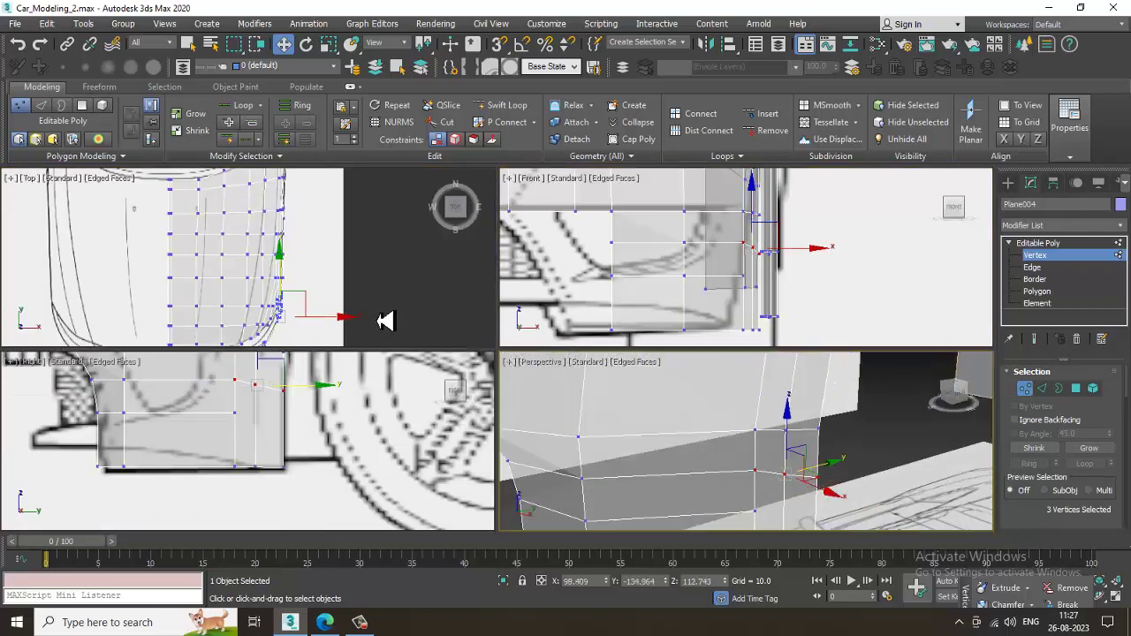
middle_click_drag(351, 456, 454, 454)
key("alt+w")
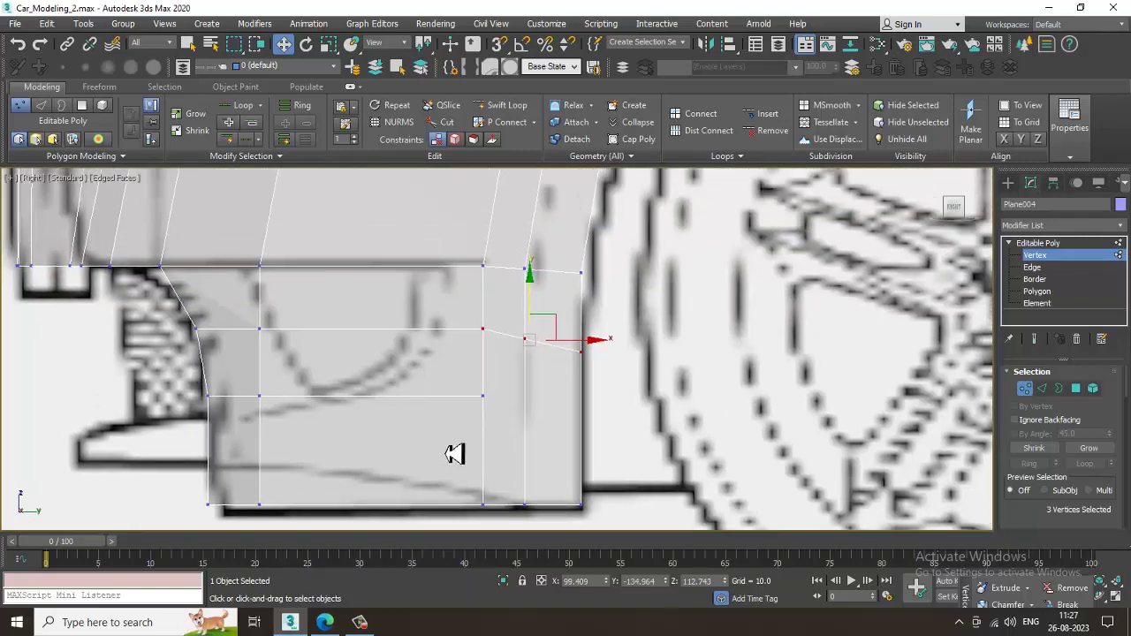
key("alt+w")
middle_click_drag(763, 294, 750, 291)
key("alt+w")
scroll(494, 344, "down", 2)
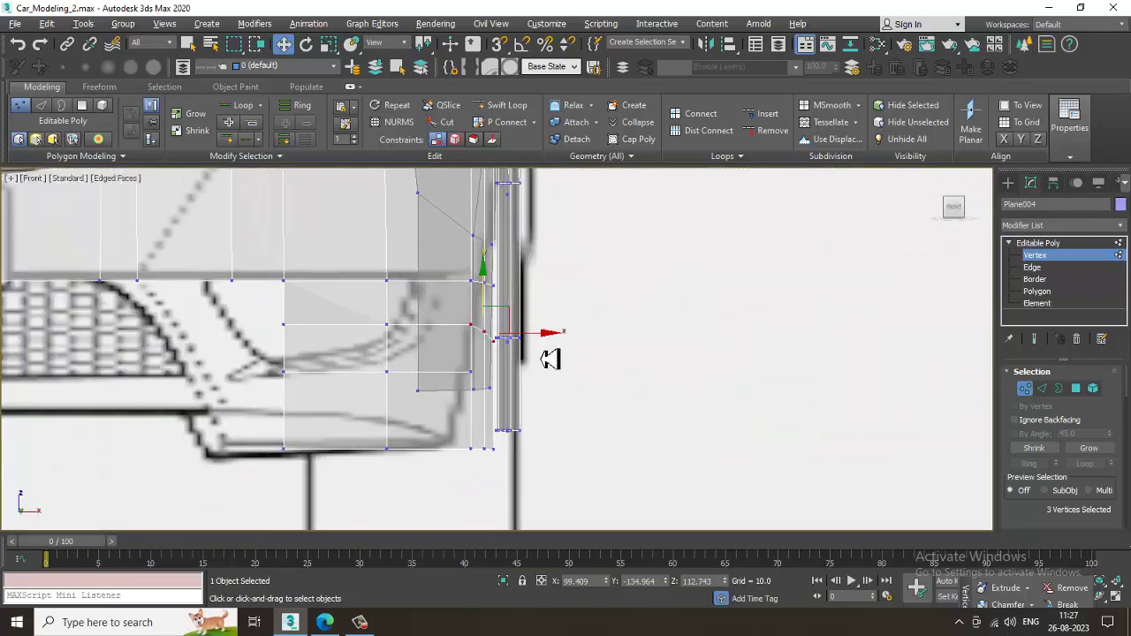
left_click_drag(539, 344, 518, 344)
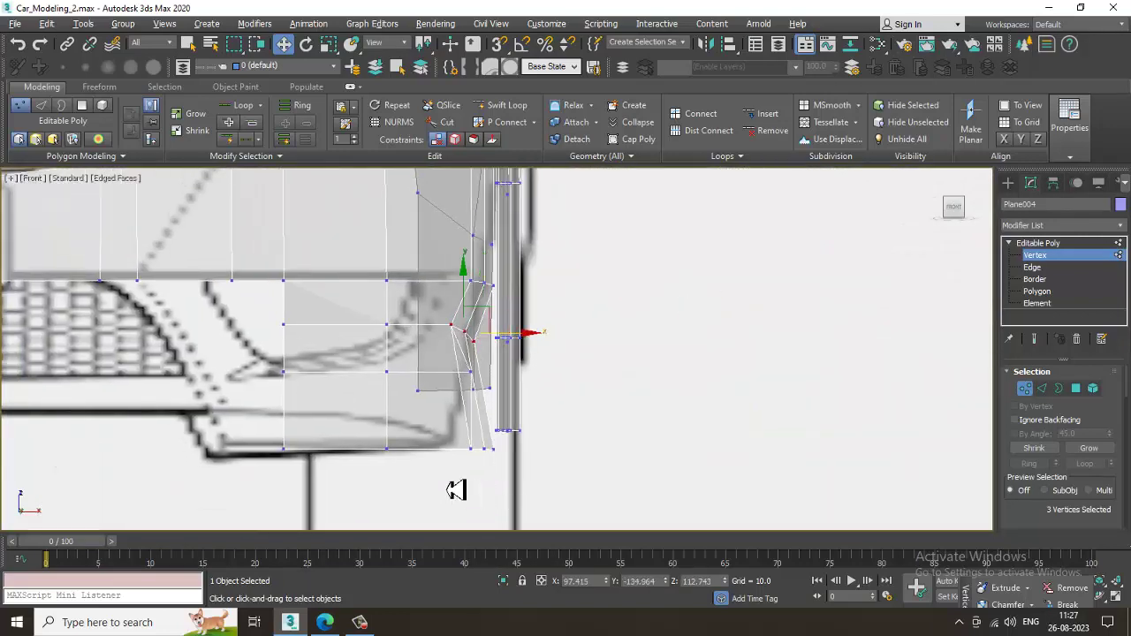
Shift the fender strip's three bottom vertices inward to the blueprint's lower bumper corner and check the mesh in the other views
left_click_drag(491, 440, 379, 425)
scroll(482, 372, "up", 2)
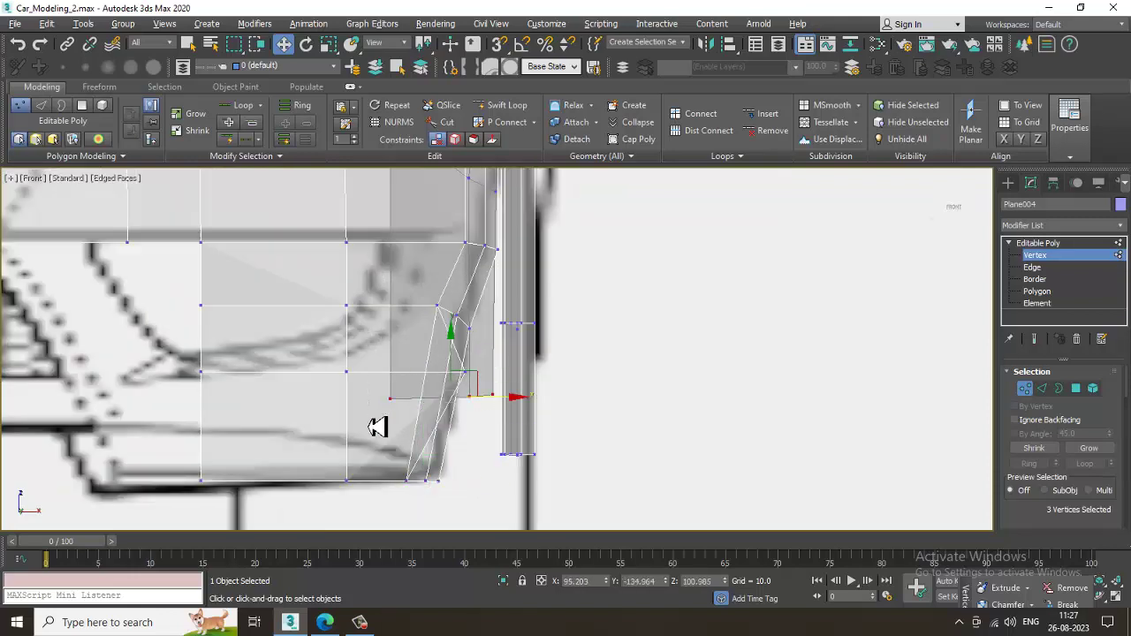
key("alt+w")
middle_click_drag(739, 497, 828, 438, "alt")
key("z")
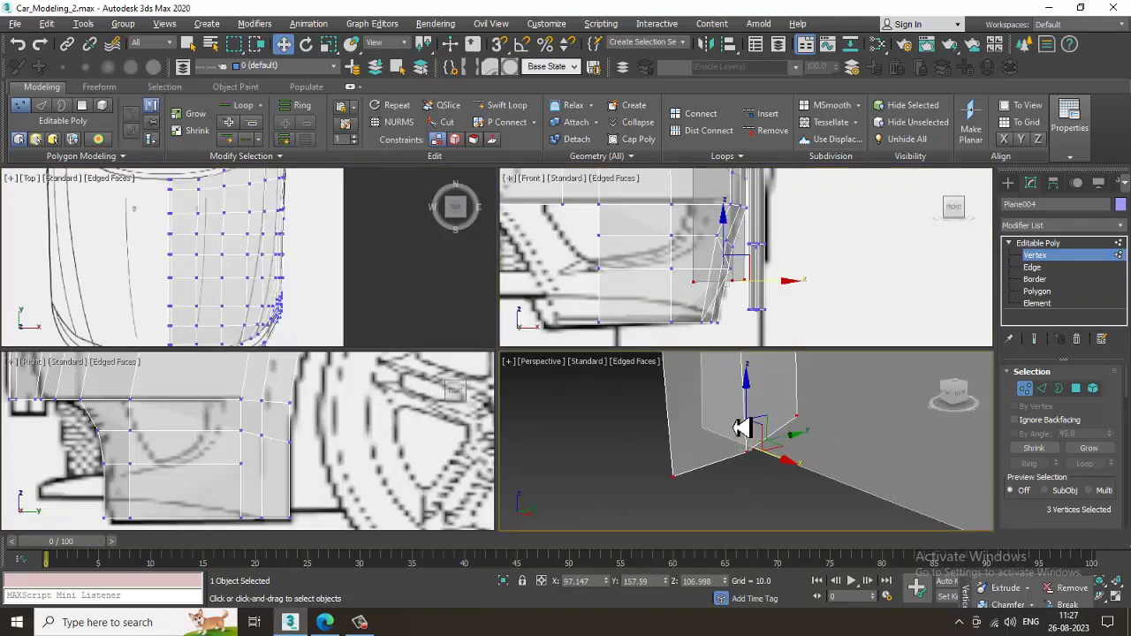
key("alt+w")
scroll(738, 429, "down", 10)
key("alt+w")
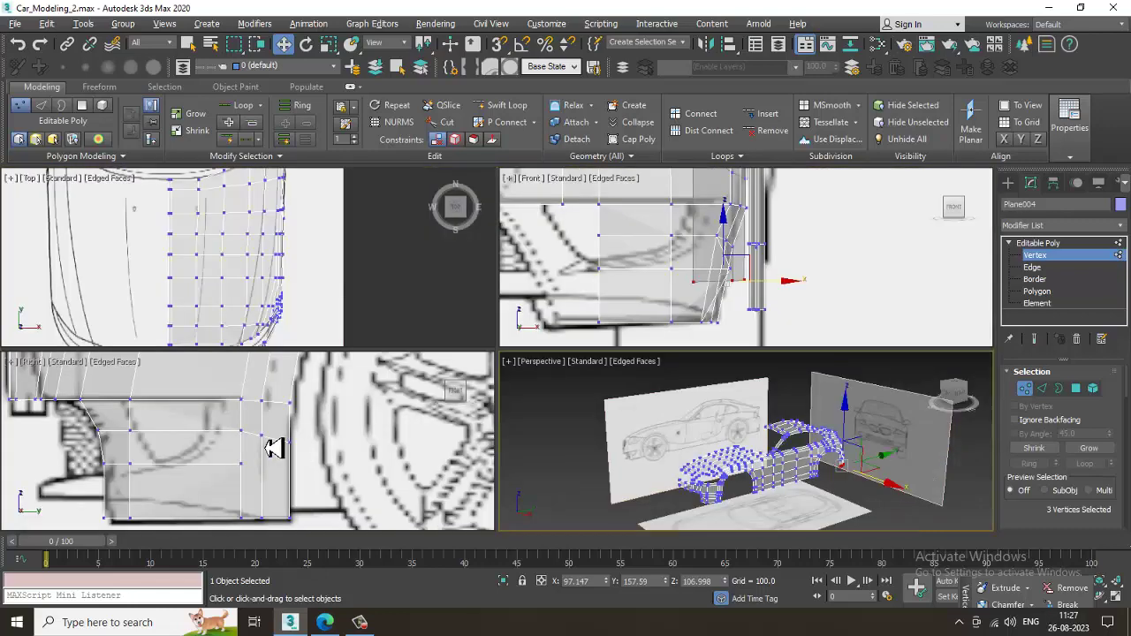
key("alt+w")
scroll(574, 327, "up", 6)
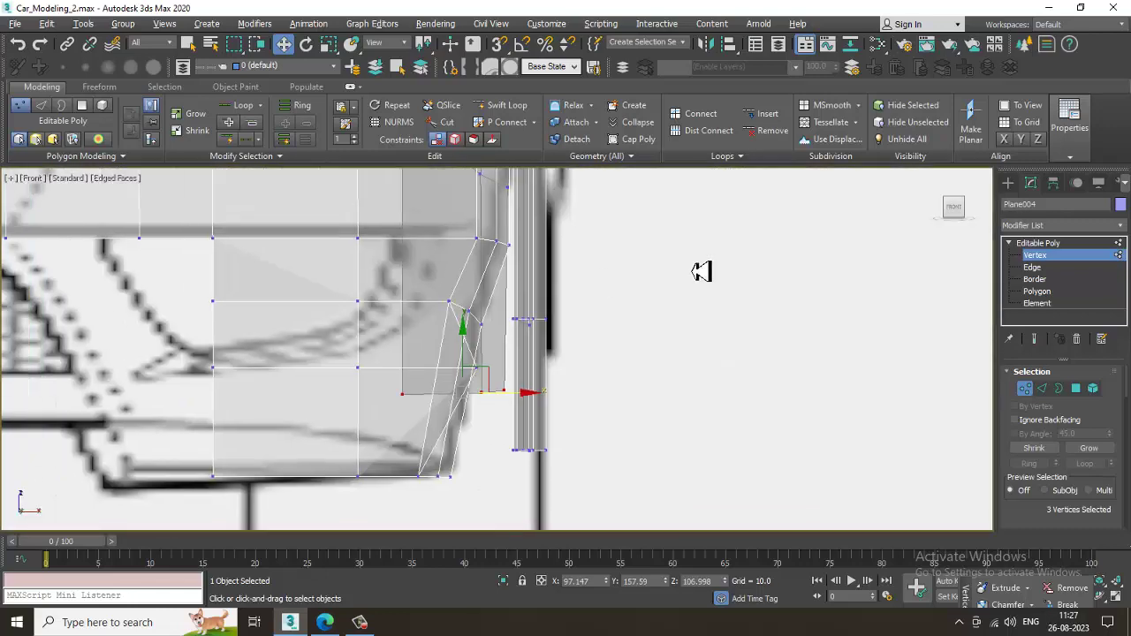
Extend the lower bumper's three inner vertical edges sideways to the central grille, creating a new column of faces
middle_click_drag(579, 338, 800, 358)
left_click(1049, 268)
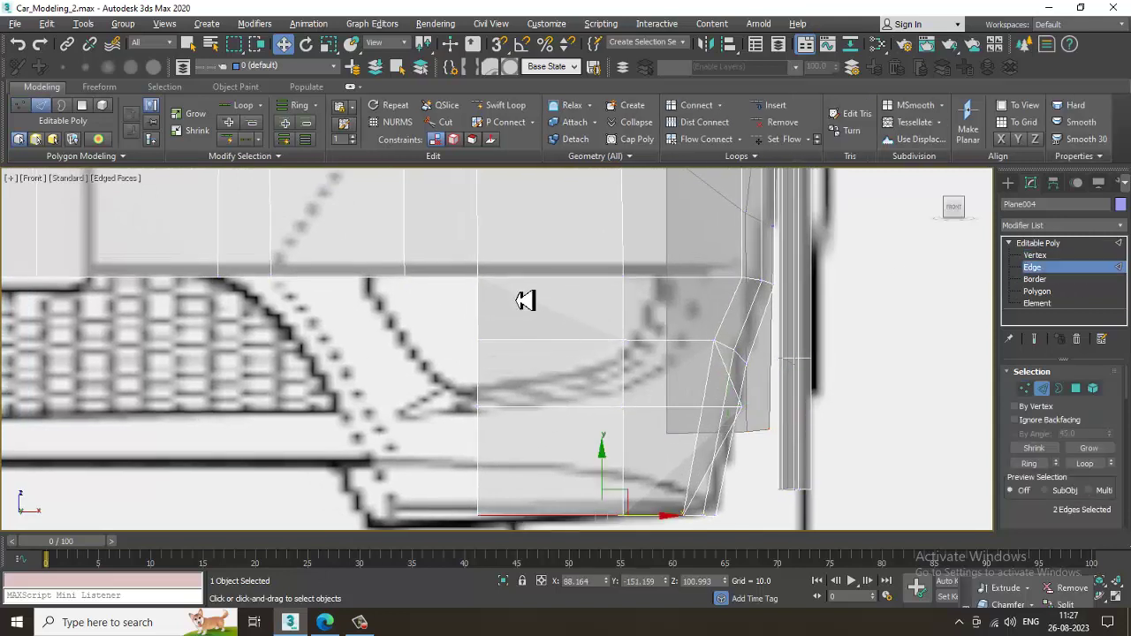
left_click(478, 313)
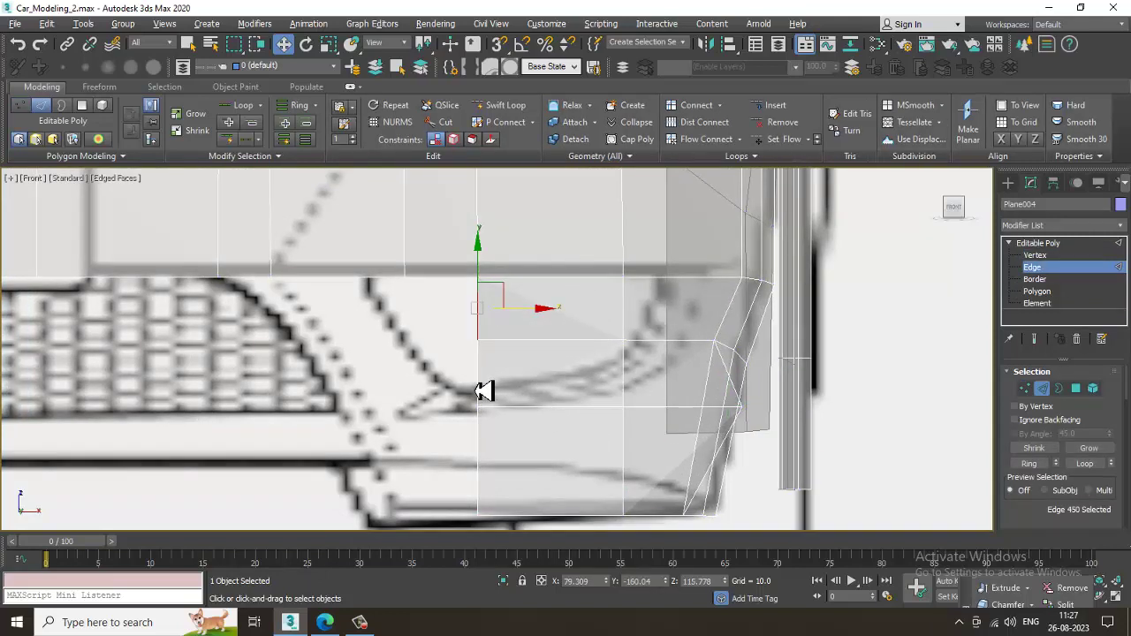
left_click(480, 390, "ctrl")
left_click(482, 457, "ctrl")
scroll(519, 450, "down", 2)
middle_click_drag(516, 410, 551, 418)
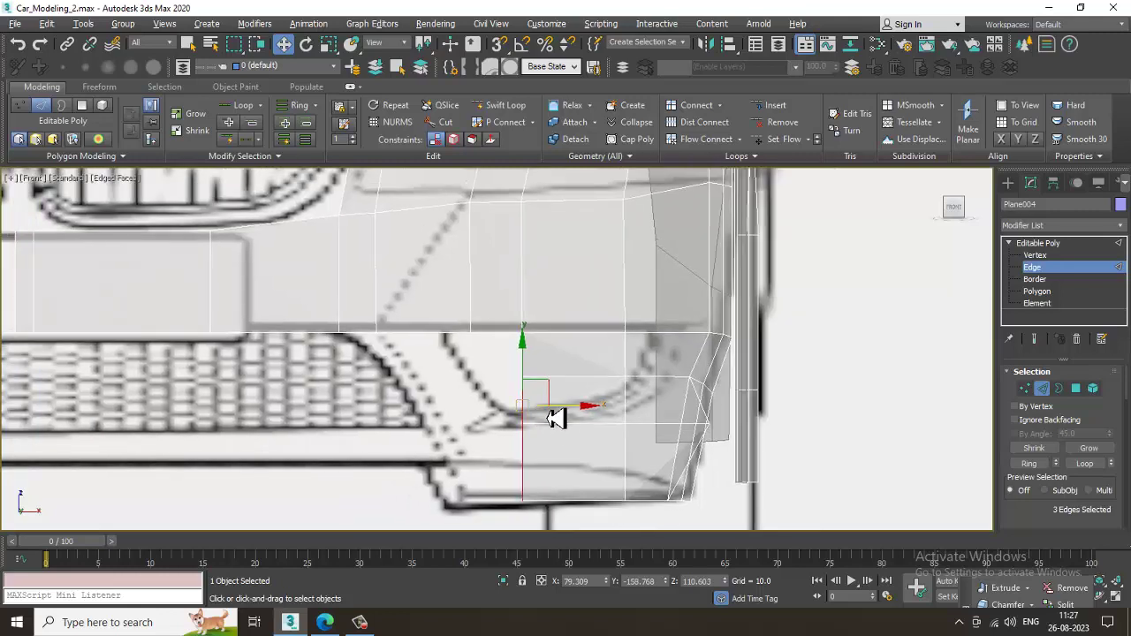
left_click_drag(565, 418, 391, 439, "shift")
scroll(402, 455, "up", 1)
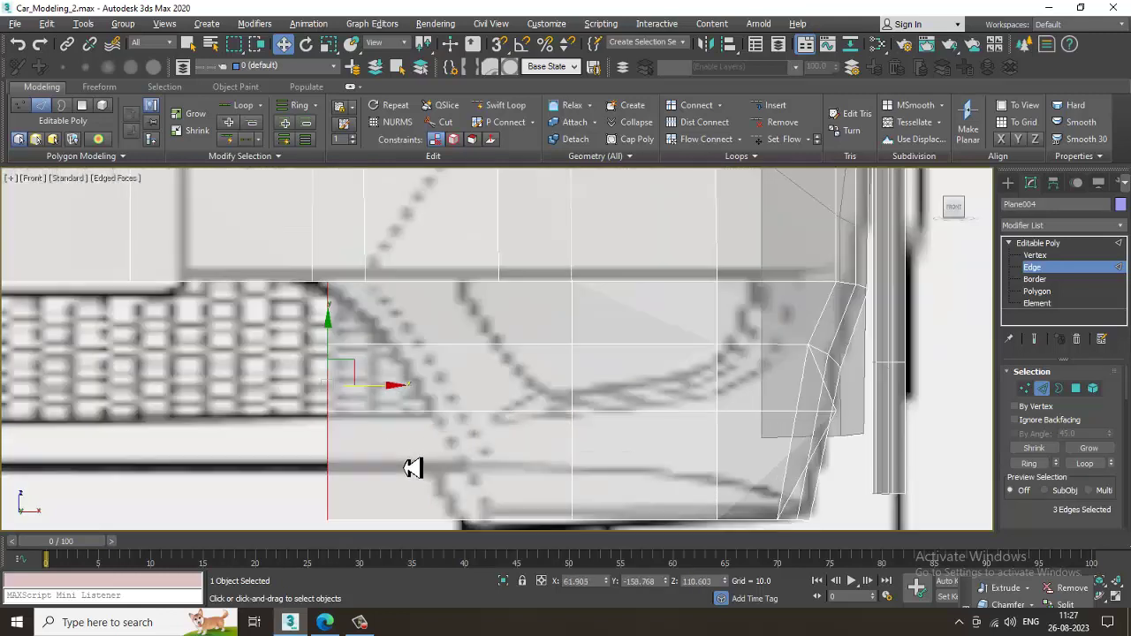
Move the new column's three lower inner vertices sideways to follow the curved grille outline in the front blueprint
key("1")
left_click_drag(286, 504, 361, 539)
middle_click_drag(395, 529, 400, 501)
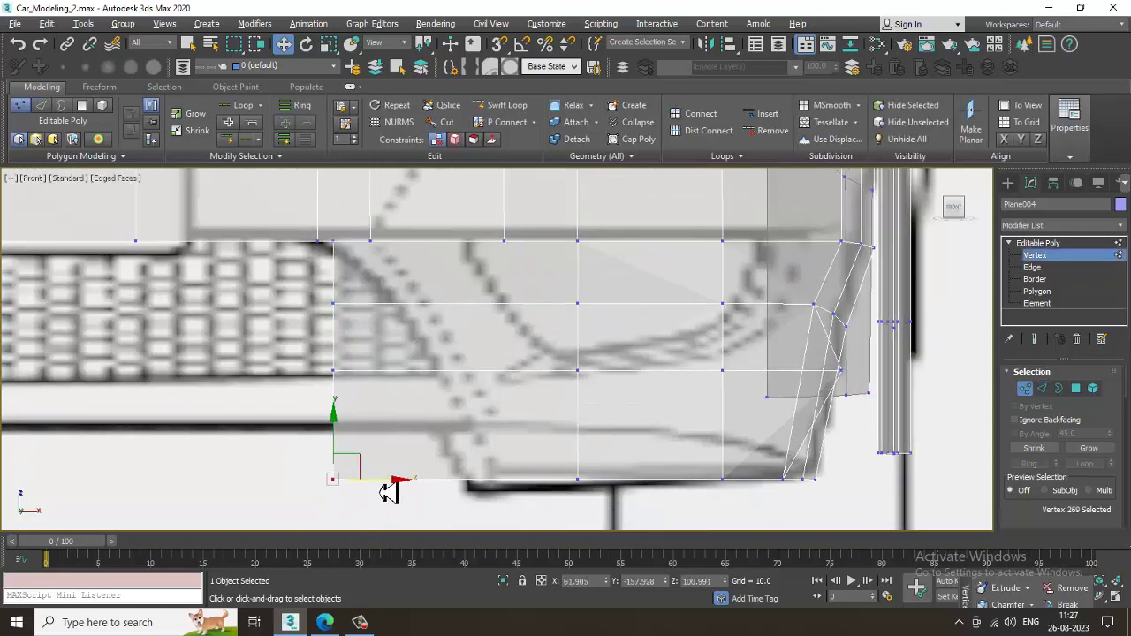
left_click_drag(388, 492, 530, 495)
left_click_drag(410, 396, 504, 383)
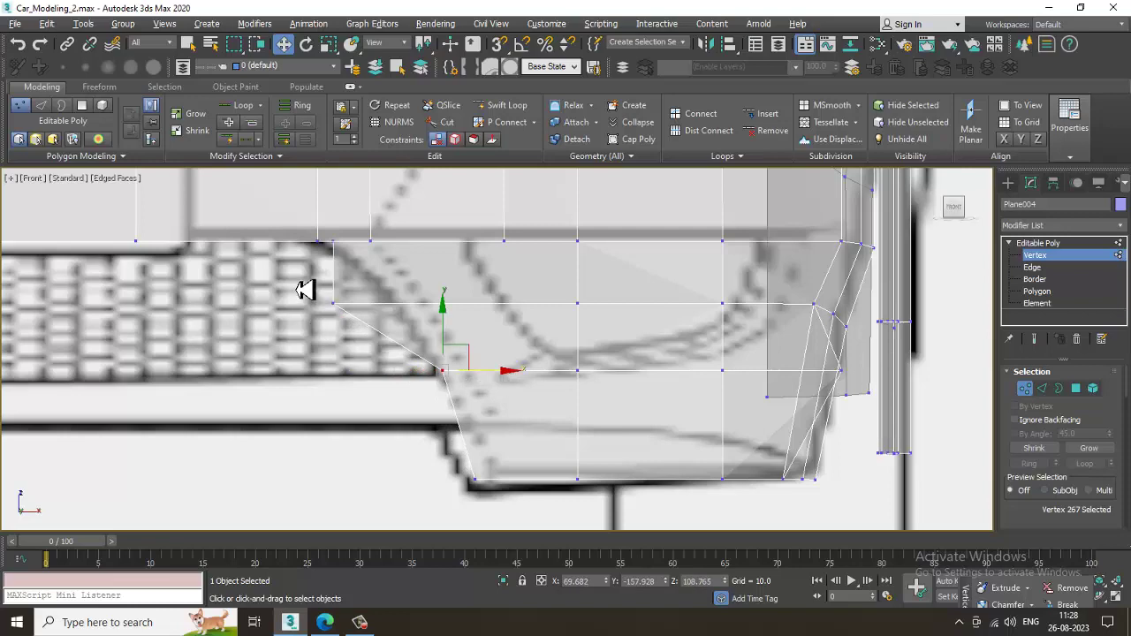
left_click_drag(305, 290, 457, 318)
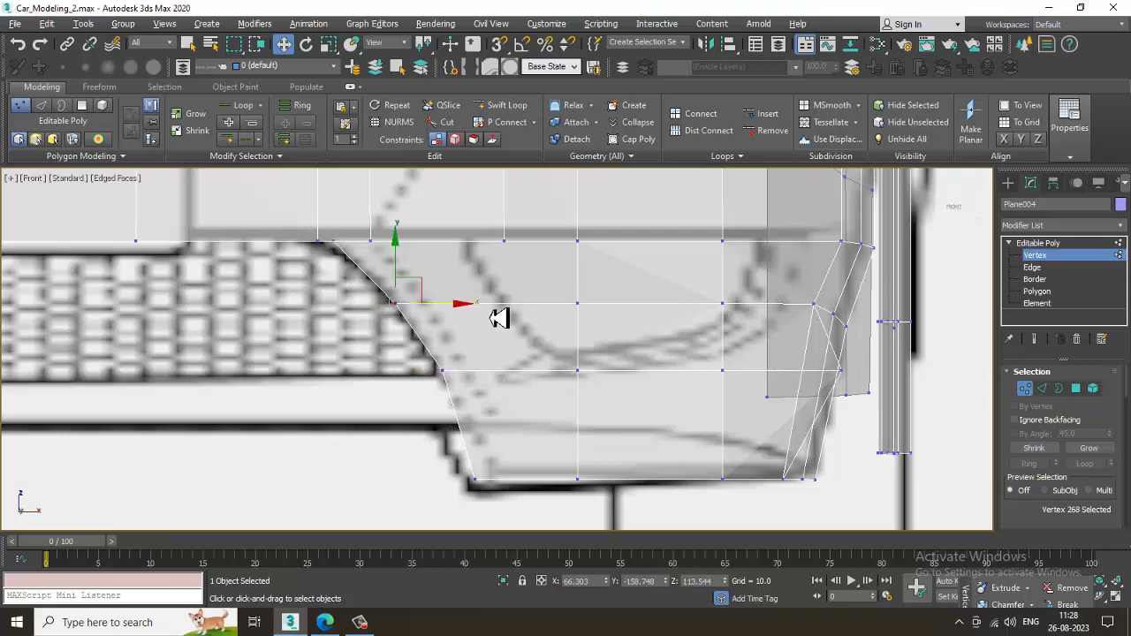
Shift the same three inner vertices of the lower bumper forward along the Y axis in the perspective view
middle_click_drag(549, 309, 545, 333)
key("alt+w")
middle_click_drag(692, 416, 744, 448, "alt")
key("z")
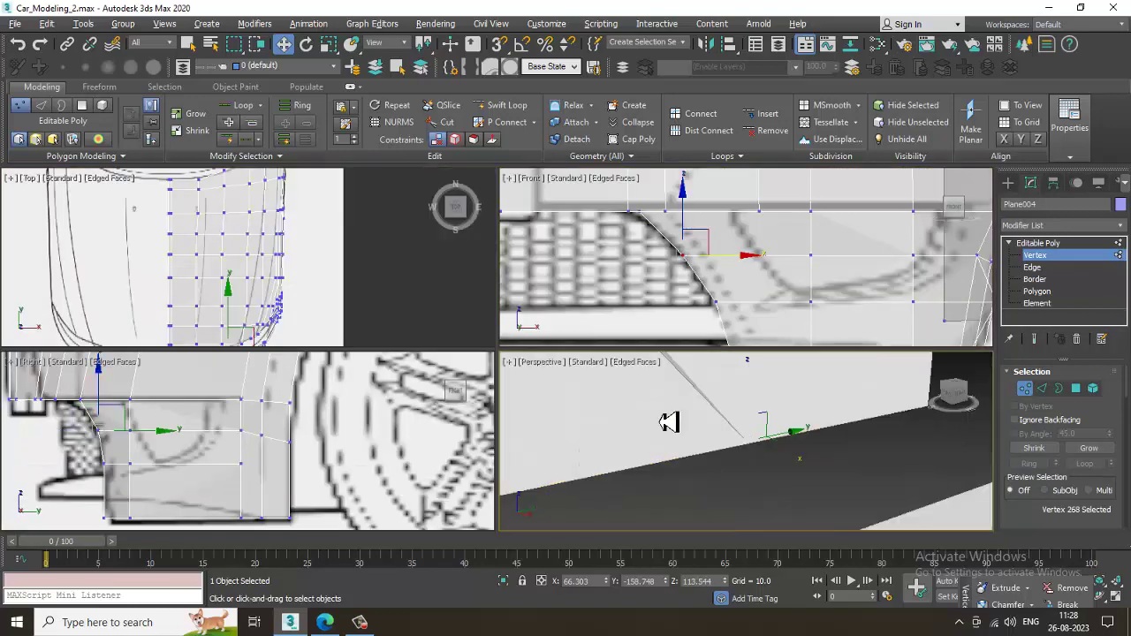
key("alt+w")
scroll(669, 421, "down", 5)
mouse_move(660, 407)
middle_mouse_down("alt")
mouse_move(626, 377)
mouse_move(606, 389)
mouse_move(563, 242)
mouse_move(670, 409)
middle_mouse_up("alt")
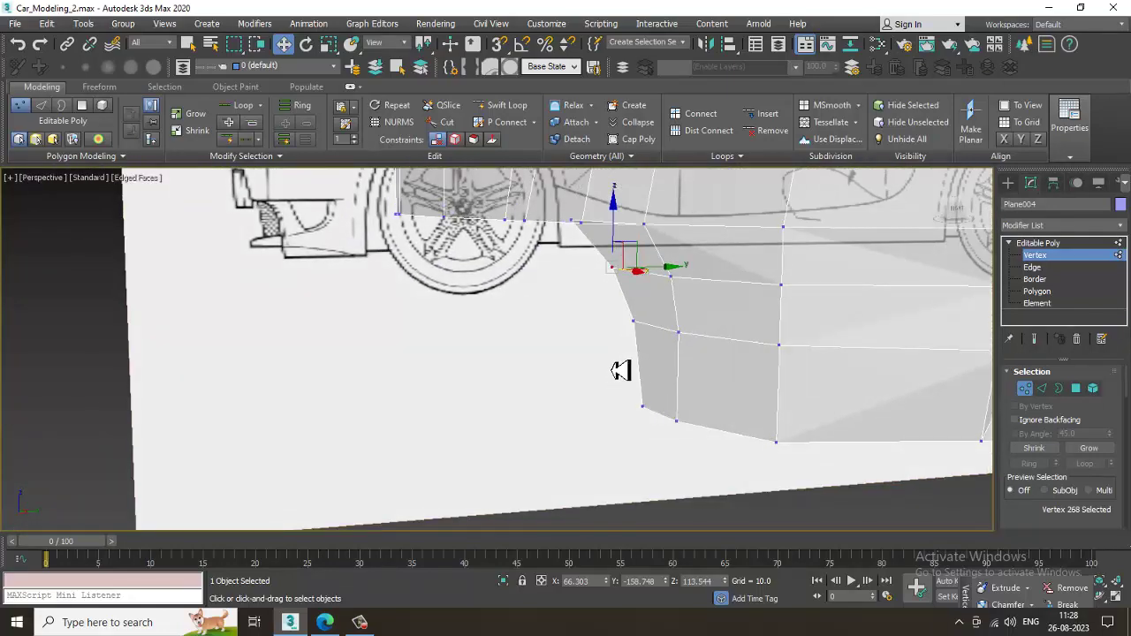
left_click(636, 322, "ctrl")
left_click(644, 407, "ctrl")
middle_click_drag(662, 323, 656, 318, "alt")
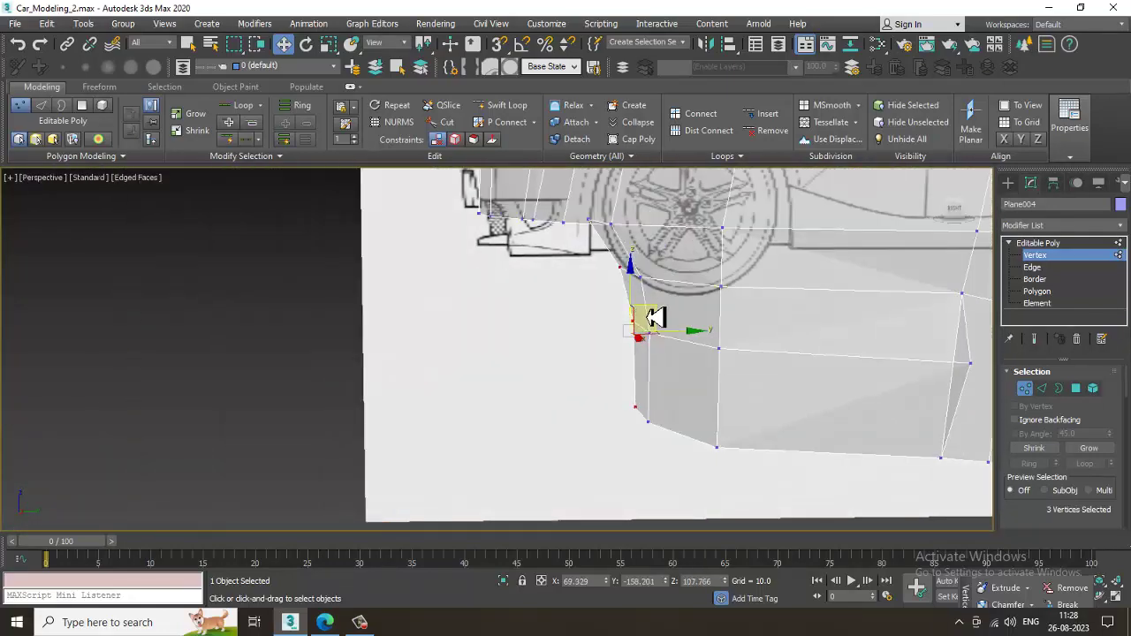
left_click_drag(685, 337, 661, 340)
mouse_move(656, 290)
middle_mouse_down("alt")
mouse_move(648, 282)
mouse_move(661, 283)
middle_mouse_up("alt")
Target-weld the new column's top inner vertex to the adjacent vertex on the bumper's lower edge and check the result
scroll(652, 278, "up", 2)
left_click(547, 228)
right_click(546, 227)
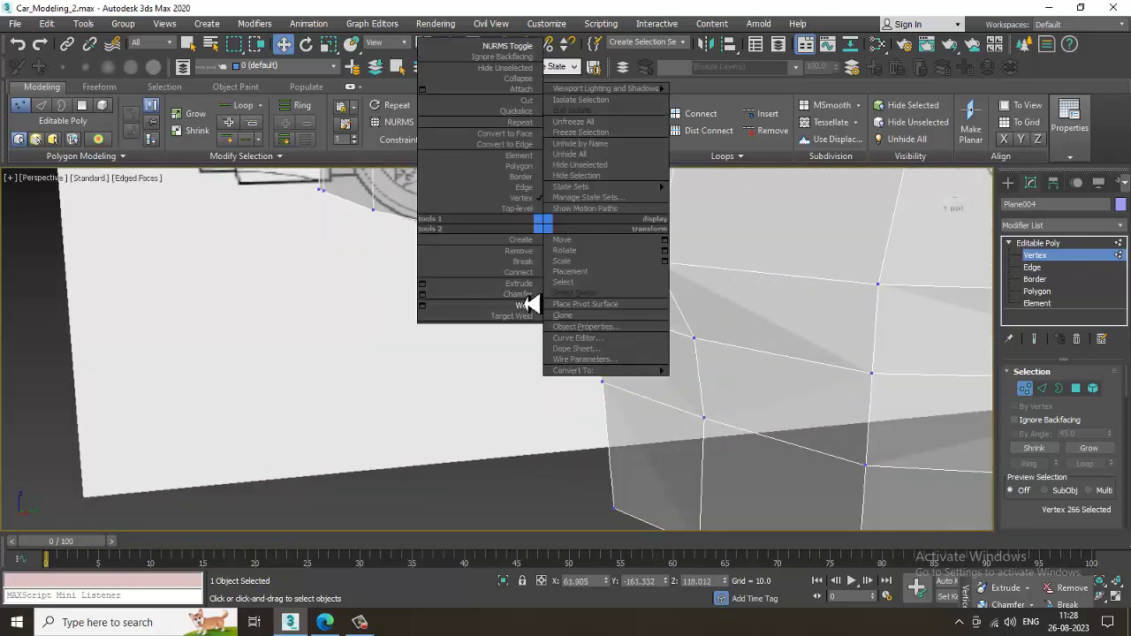
left_click(523, 316)
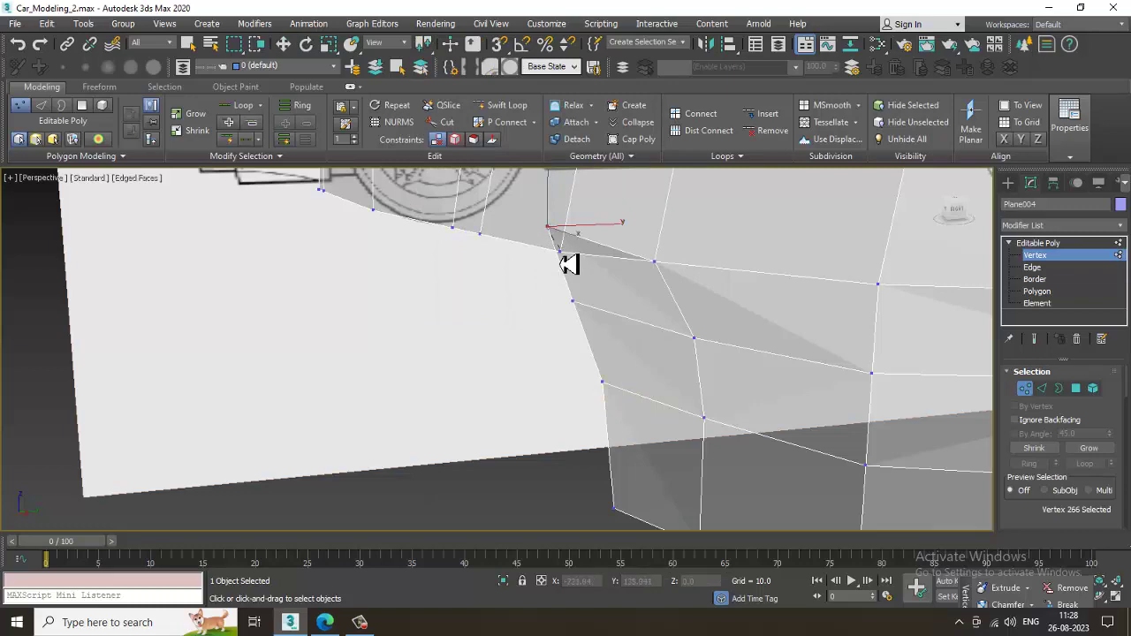
left_click(559, 252)
key("w")
middle_click_drag(587, 310, 565, 352, "alt")
key("alt+w")
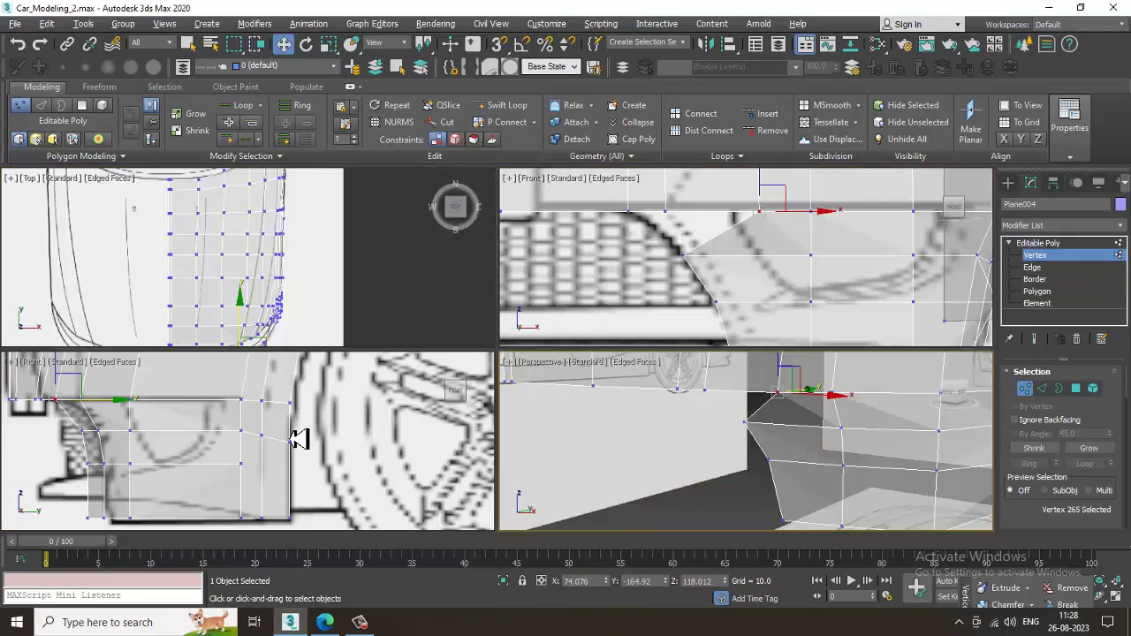
middle_click_drag(363, 314, 351, 274)
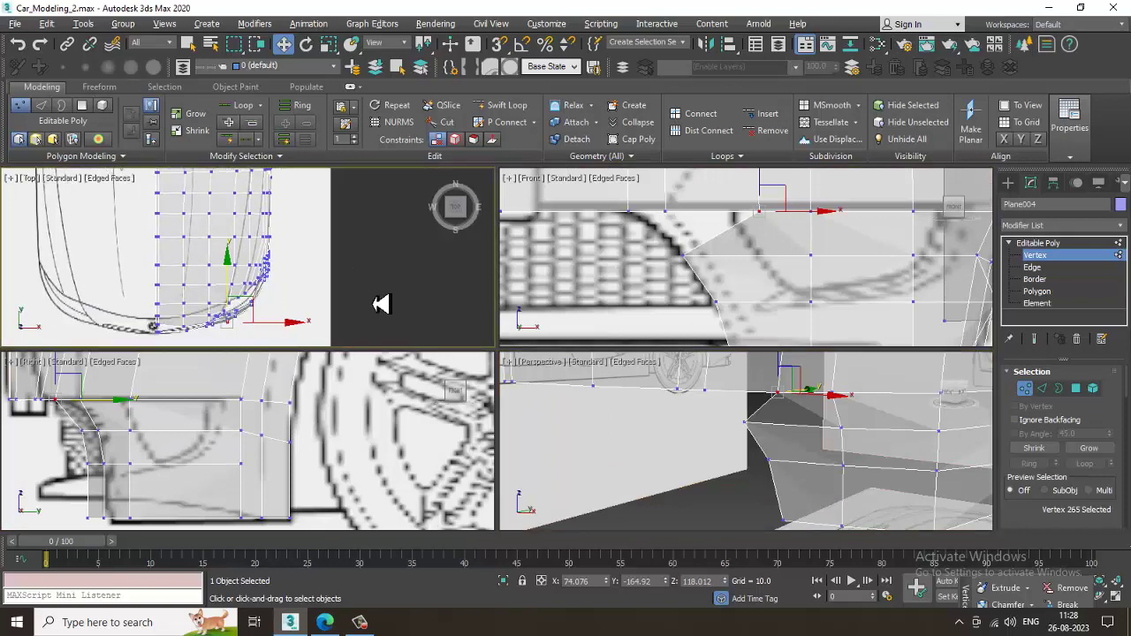
Undo the last weld and target-weld the column's top inner vertex to the nearest vertex on the bumper's lower edge
scroll(809, 256, "down", 3)
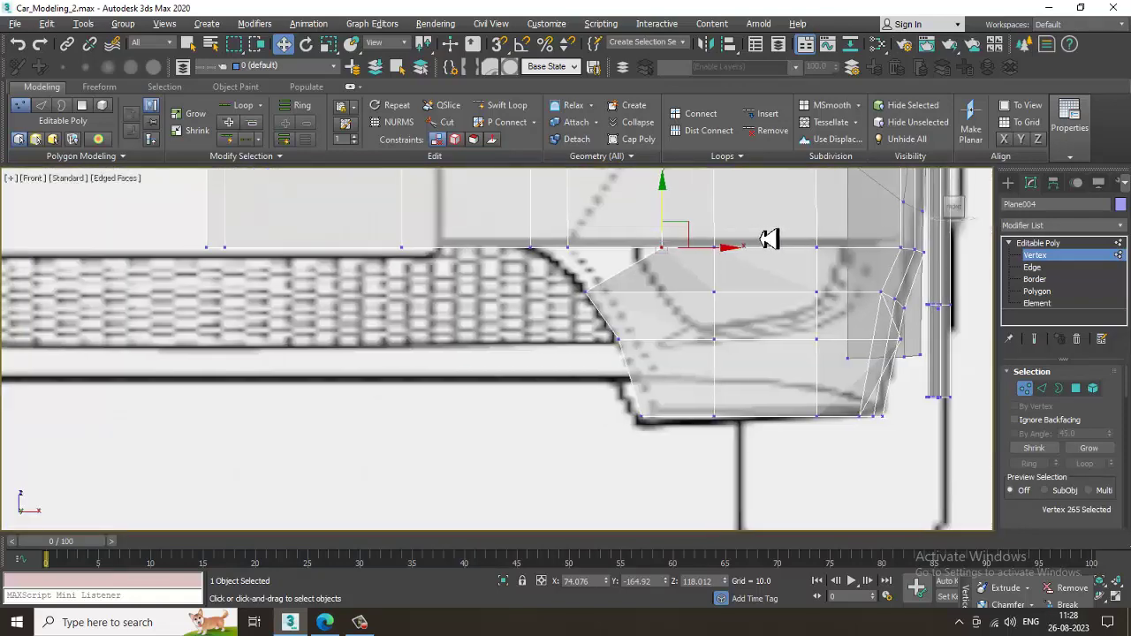
scroll(629, 268, "up", 1)
middle_click_drag(646, 259, 631, 294)
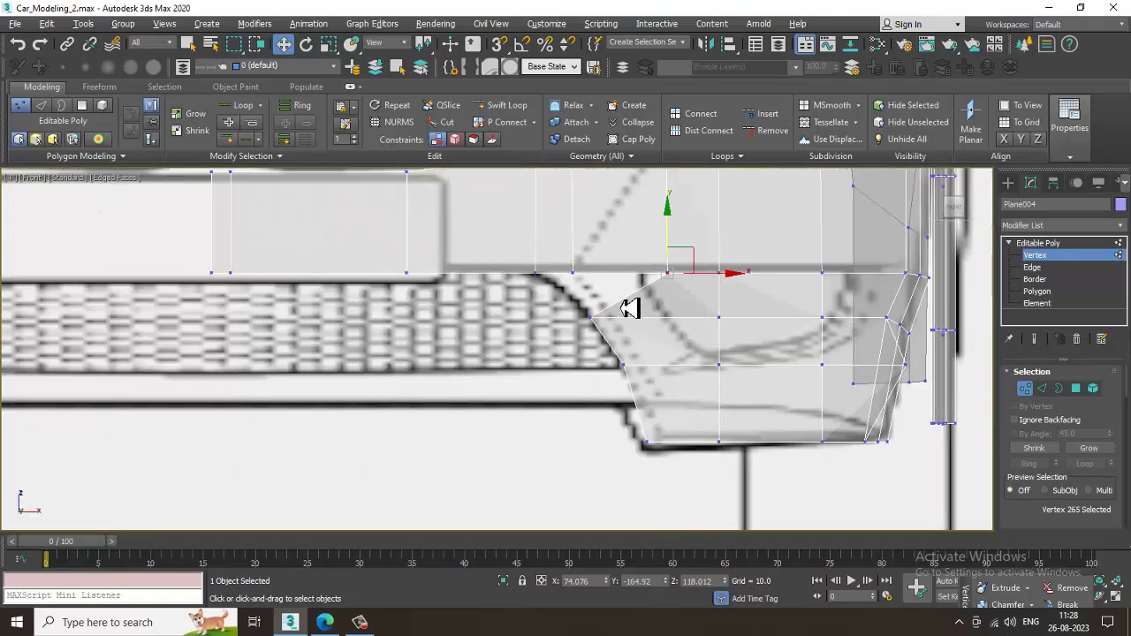
key("ctrl+z")
right_click(568, 295)
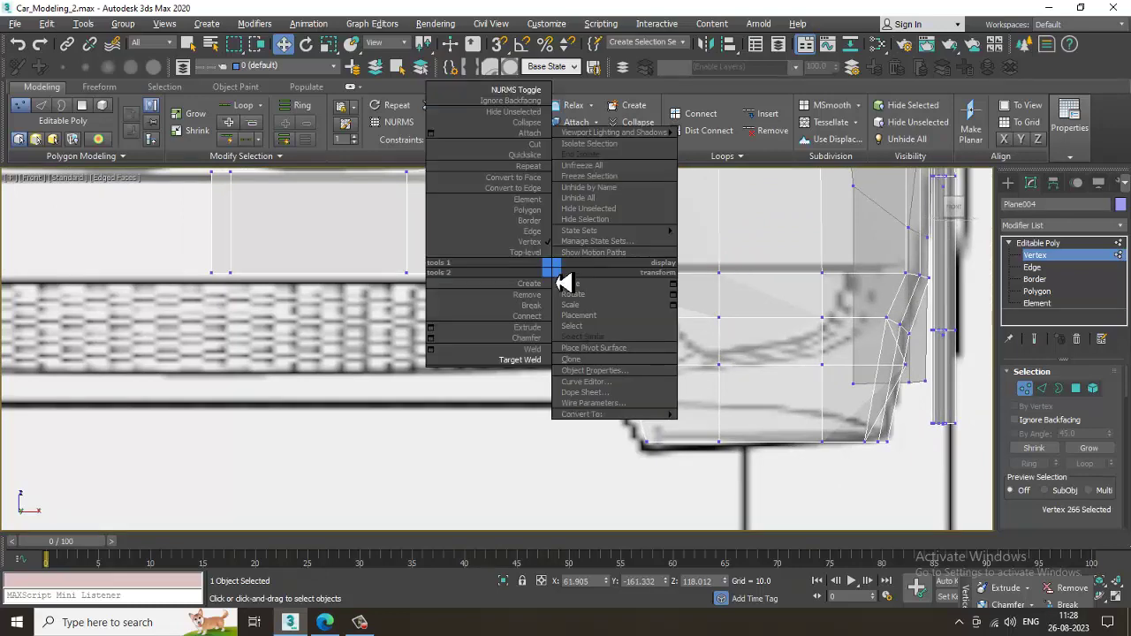
left_click(533, 353)
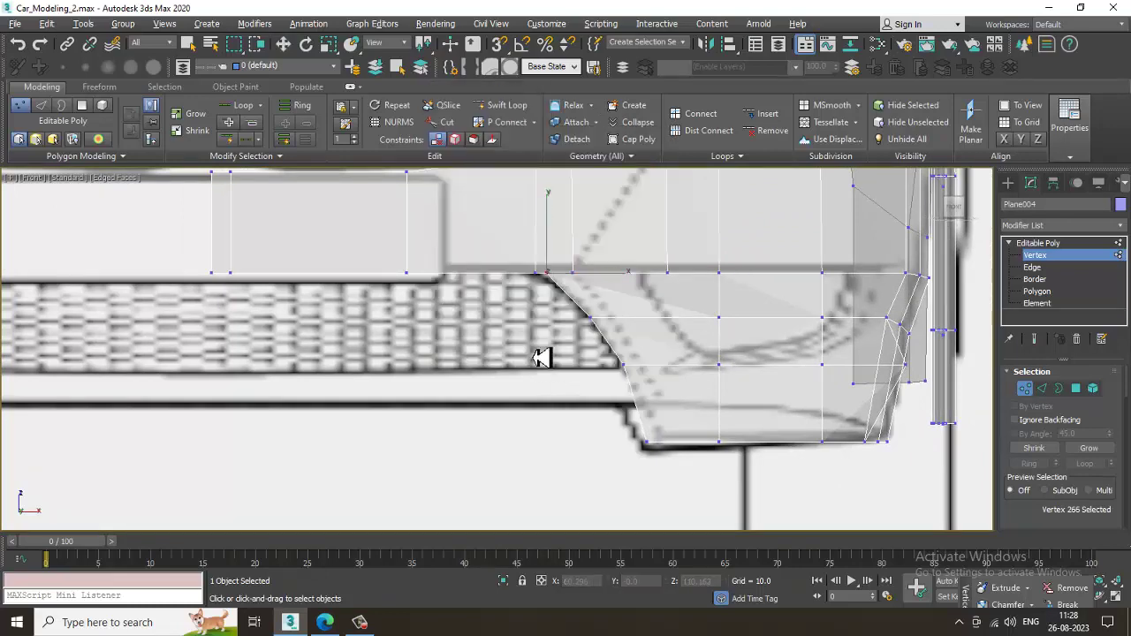
left_click(573, 273)
key("w")
key("alt+w")
scroll(723, 441, "down", 3)
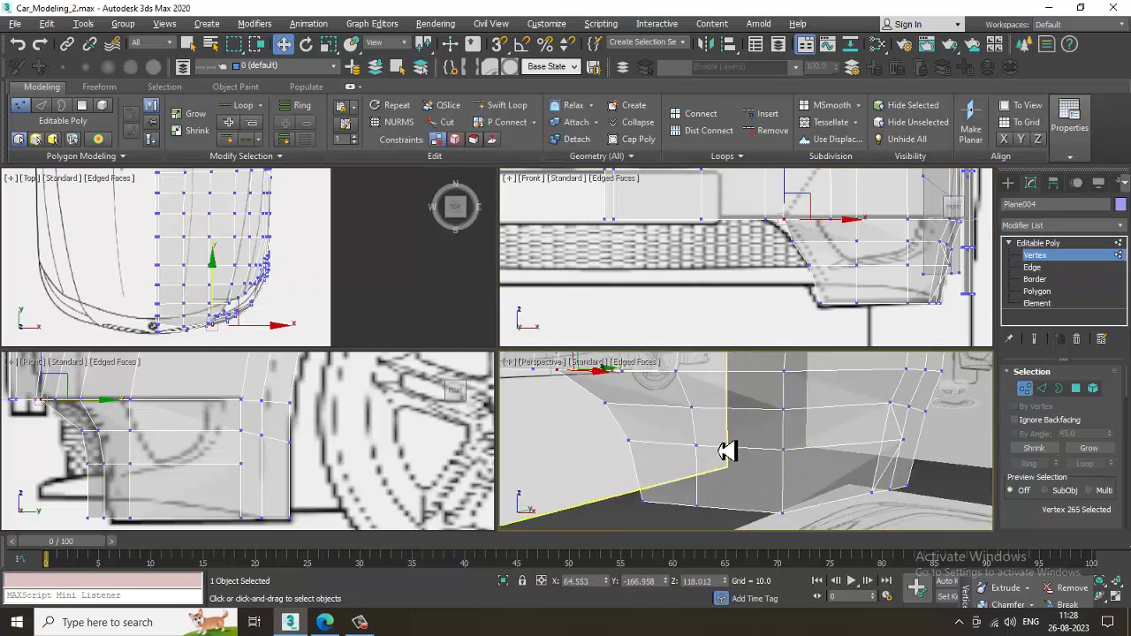
Add a vertical Swift Loop through the new column and weld its top vertex to the adjacent vertex on the bumper's lower edge
key("alt+w")
middle_click_drag(450, 281, 508, 289, "alt")
scroll(508, 289, "down", 3)
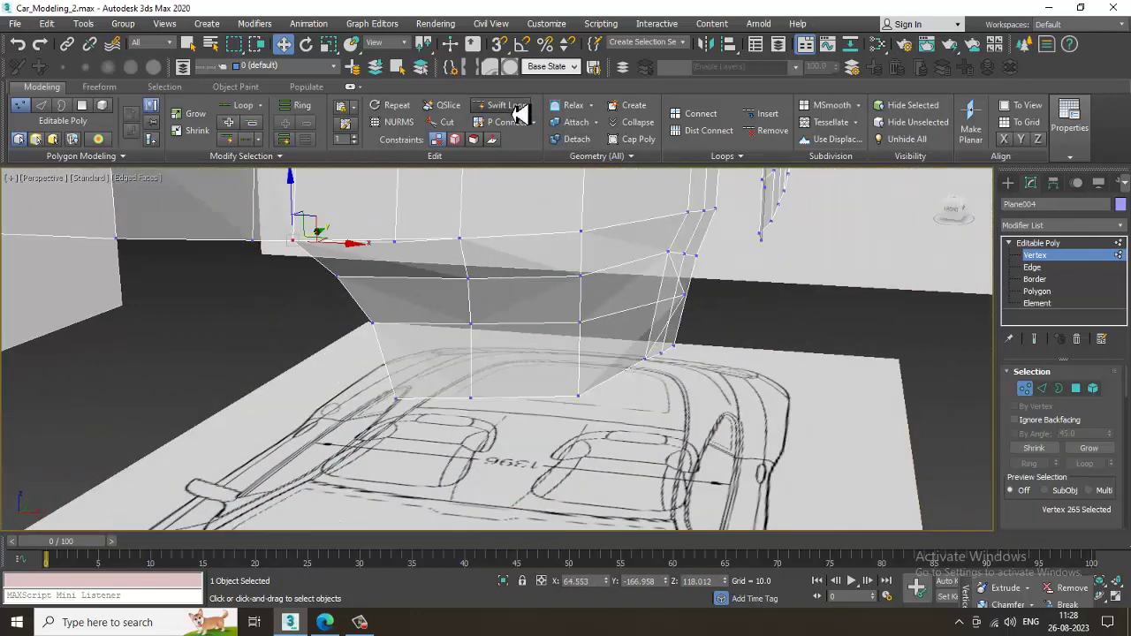
left_click(512, 106)
left_click(423, 289)
key("w")
key("1")
key("1")
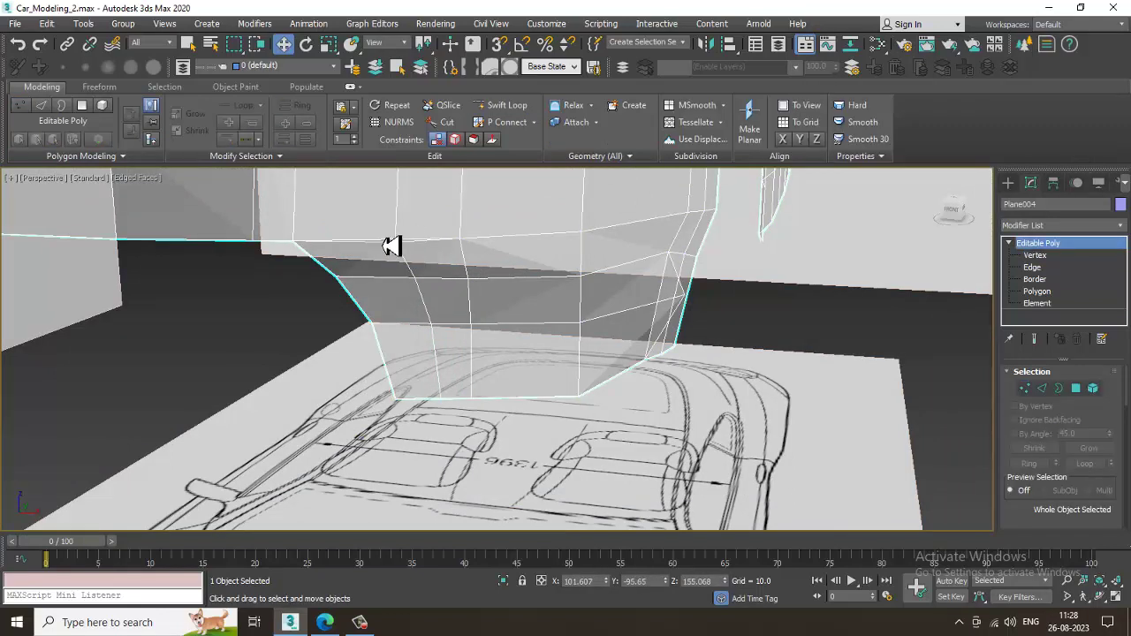
left_click_drag(389, 235, 418, 260)
right_click(400, 242)
left_click(385, 320)
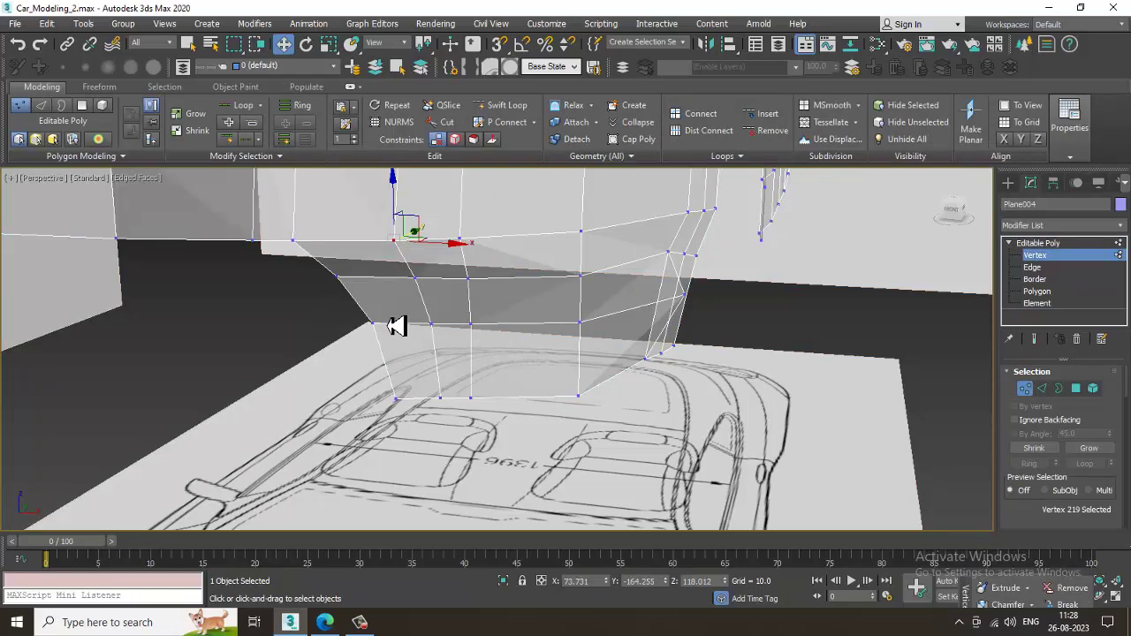
key("alt+w")
key("alt+e")
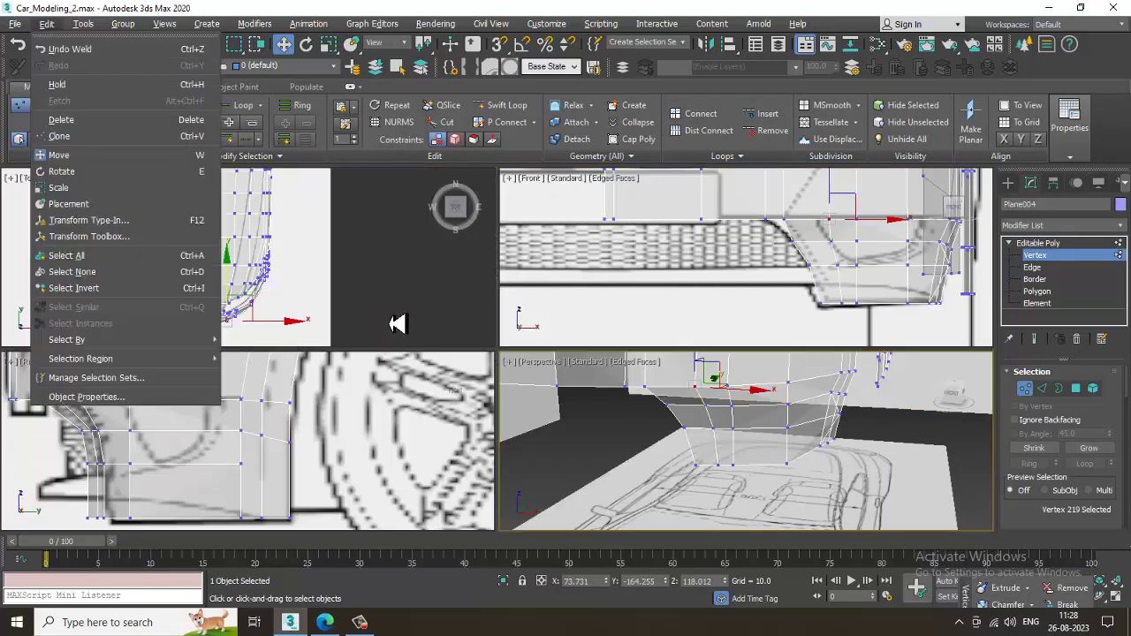
Move the welded top inner vertex sideways to the upper corner of the grille outline in the front blueprint
mouse_move(354, 472)
middle_mouse_down()
mouse_move(336, 472)
mouse_move(347, 452)
middle_mouse_up()
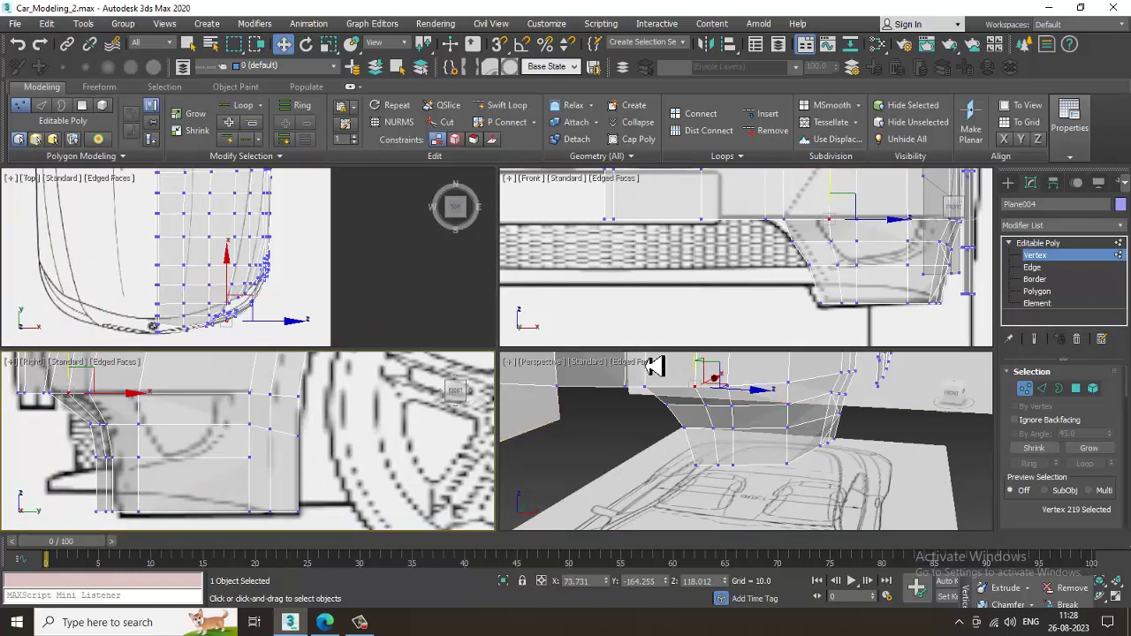
middle_click_drag(810, 240, 797, 241)
key("alt+w")
scroll(580, 231, "up", 2)
middle_click_drag(461, 318, 520, 366)
middle_click_drag(684, 321, 658, 330)
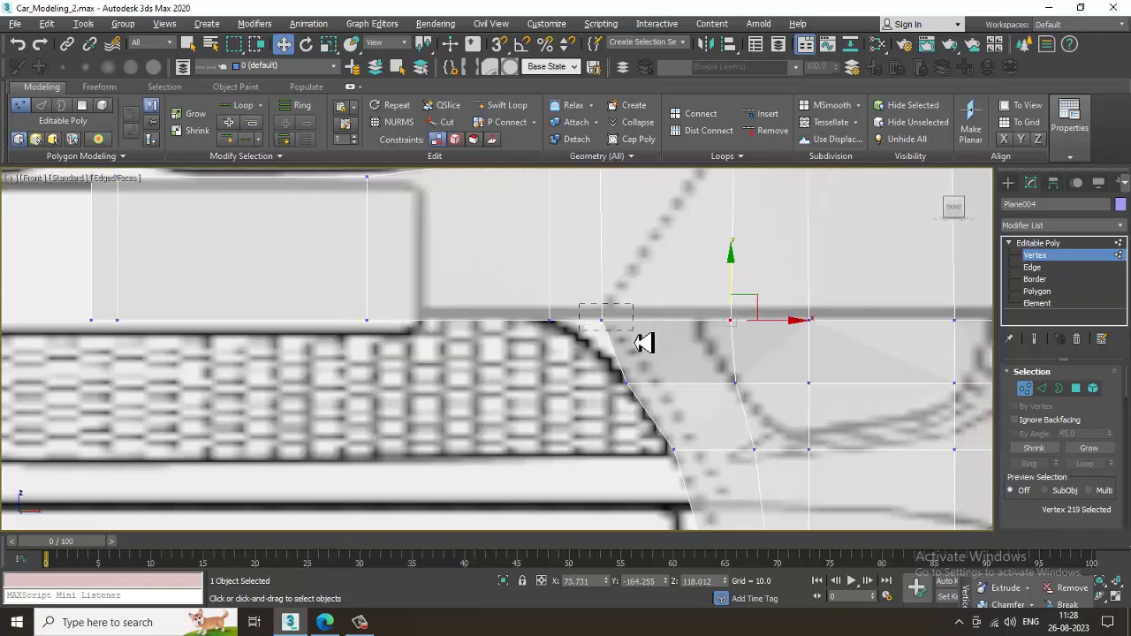
left_click_drag(579, 303, 619, 323)
middle_click_drag(645, 177, 667, 355)
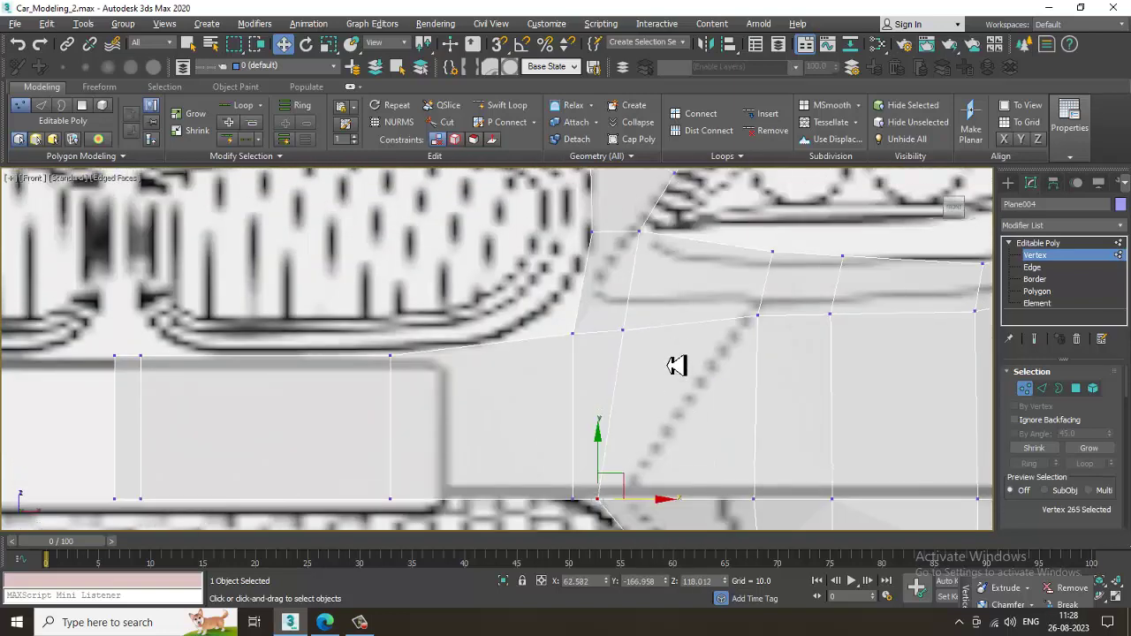
scroll(675, 363, "down", 2)
Shift the new loop's upper vertices and the neighbouring column's two lower vertices sideways to follow the air-intake outline in the front blueprint
middle_click_drag(685, 318, 691, 233)
scroll(734, 350, "up", 2)
middle_click_drag(730, 385, 681, 263)
mouse_move(644, 240)
left_mouse_down()
mouse_move(675, 278)
mouse_move(651, 260)
left_mouse_up()
left_click_drag(644, 300, 689, 314)
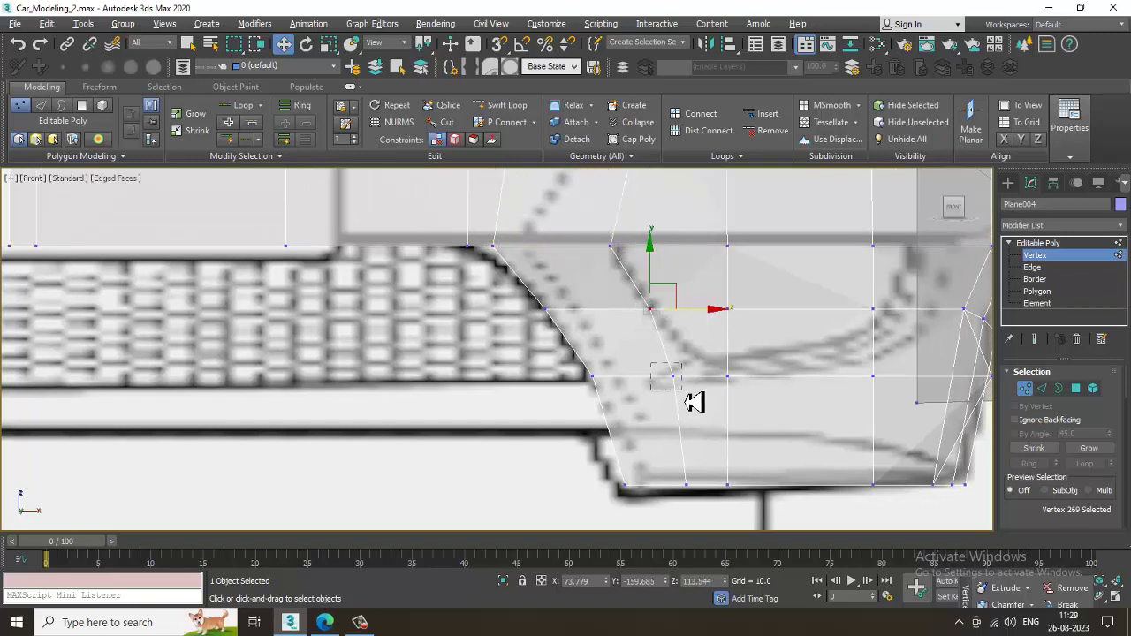
left_click_drag(684, 391, 685, 393)
left_click_drag(714, 376, 818, 384)
left_click_drag(774, 540, 774, 540)
left_click_drag(782, 491, 831, 490)
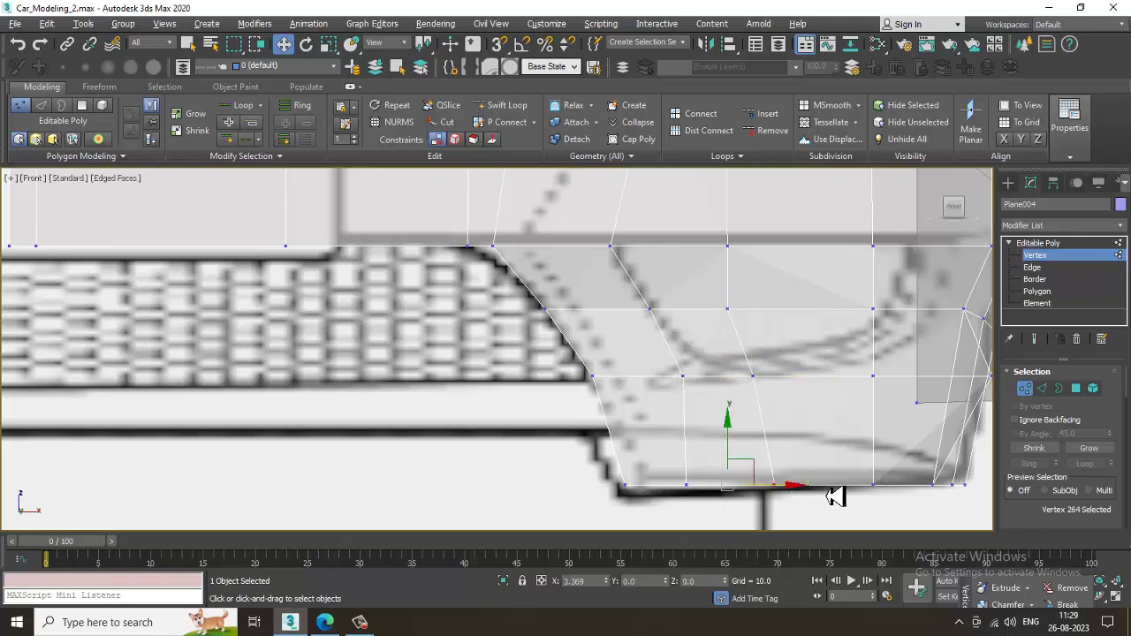
Add a horizontal Swift Loop across the bottom row of the lower bumper at the height of the blueprint's lip line
middle_click_drag(746, 445, 791, 422)
scroll(713, 402, "down", 2)
middle_click_drag(715, 404, 671, 396)
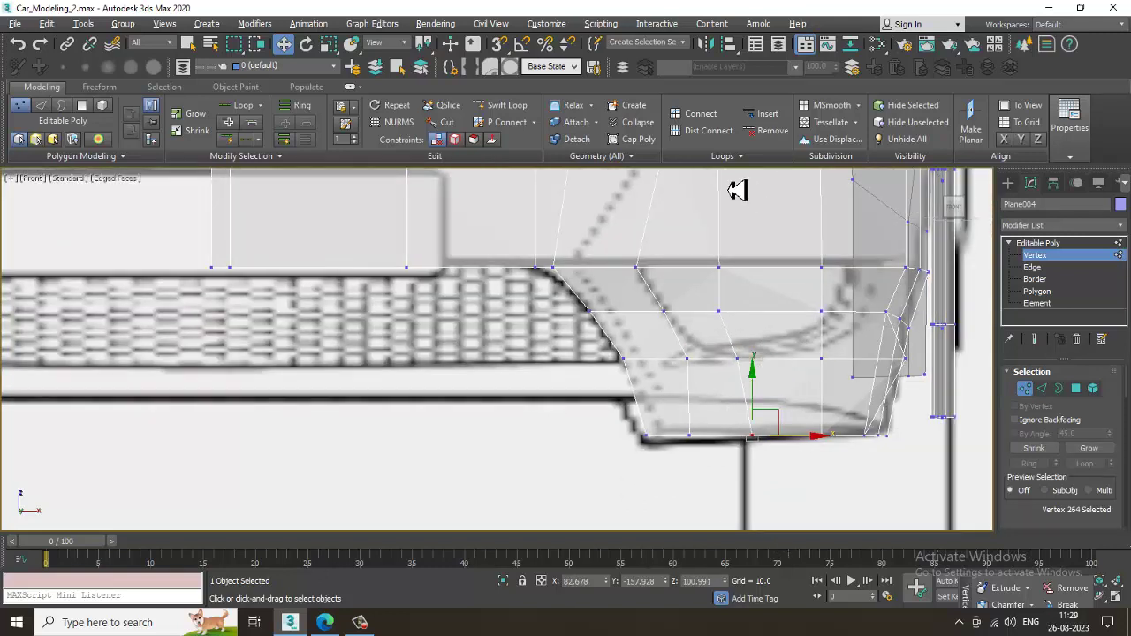
left_click(502, 105)
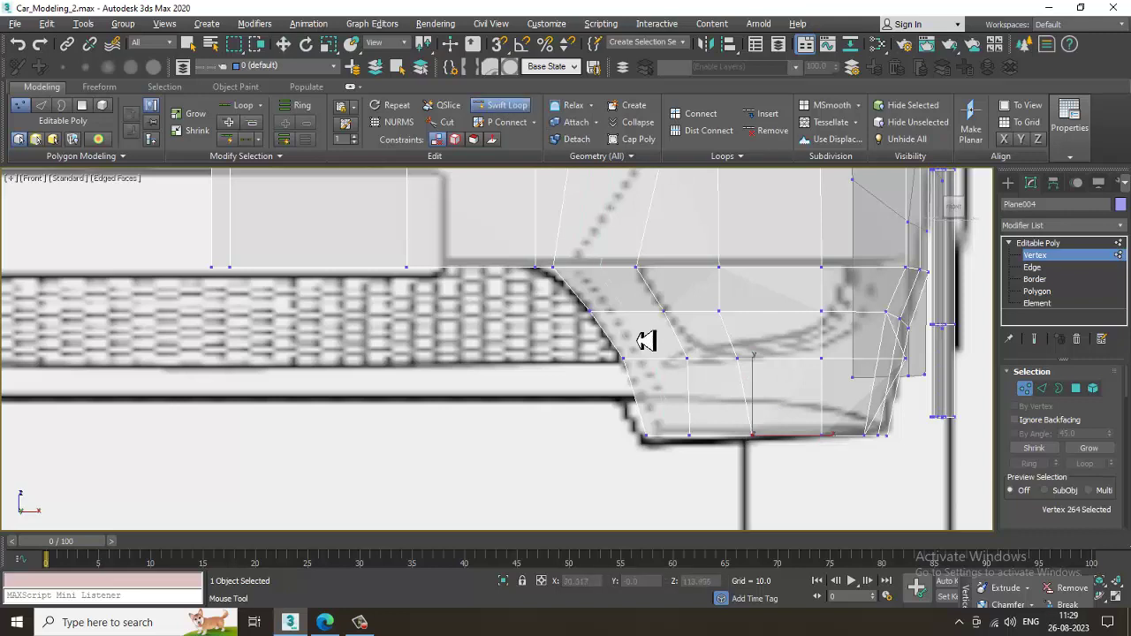
left_click(645, 406)
key("w")
key("alt+w")
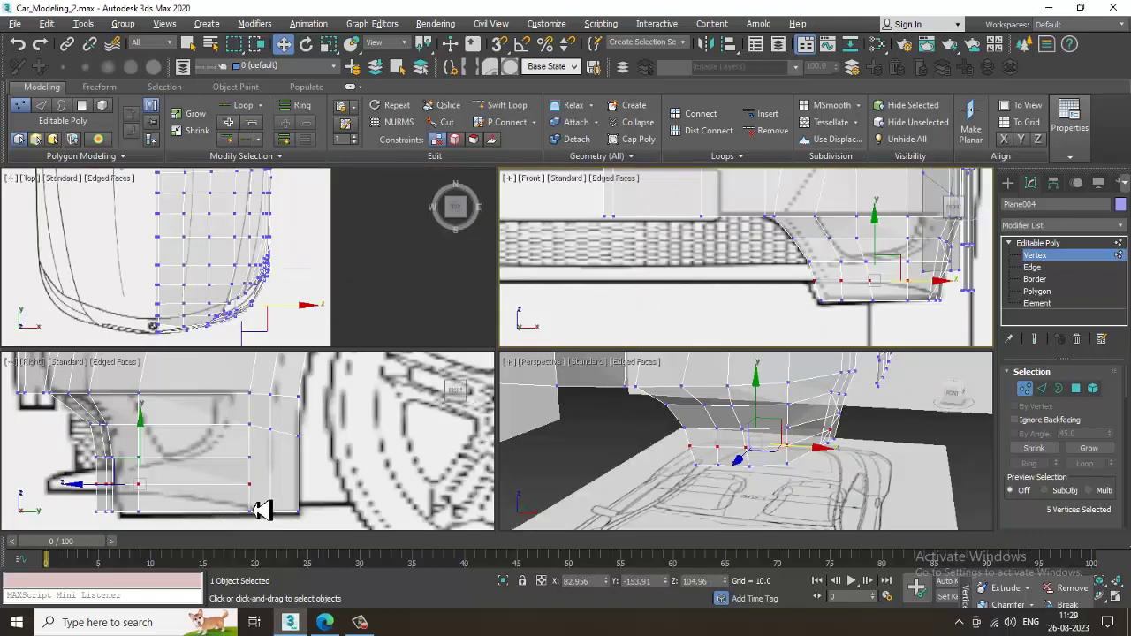
Add a second horizontal Swift Loop just above the first, level with the top of the front lip in the side blueprint
middle_click_drag(212, 439, 236, 439)
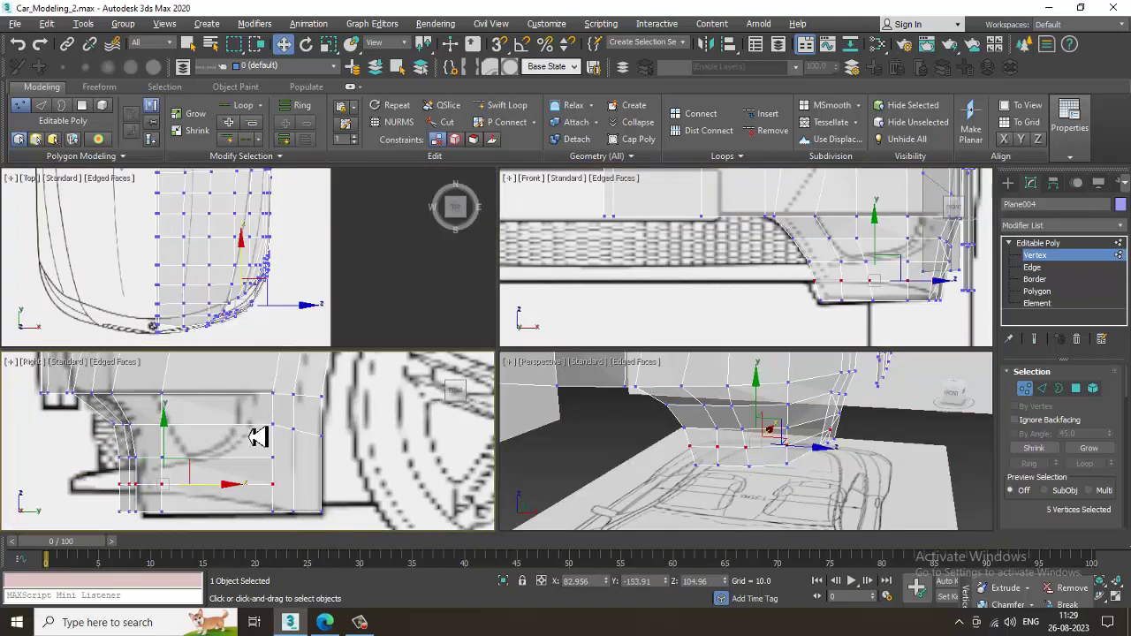
middle_click_drag(196, 486, 214, 485)
key("alt+w")
scroll(302, 426, "up", 2)
middle_click_drag(302, 425, 360, 388)
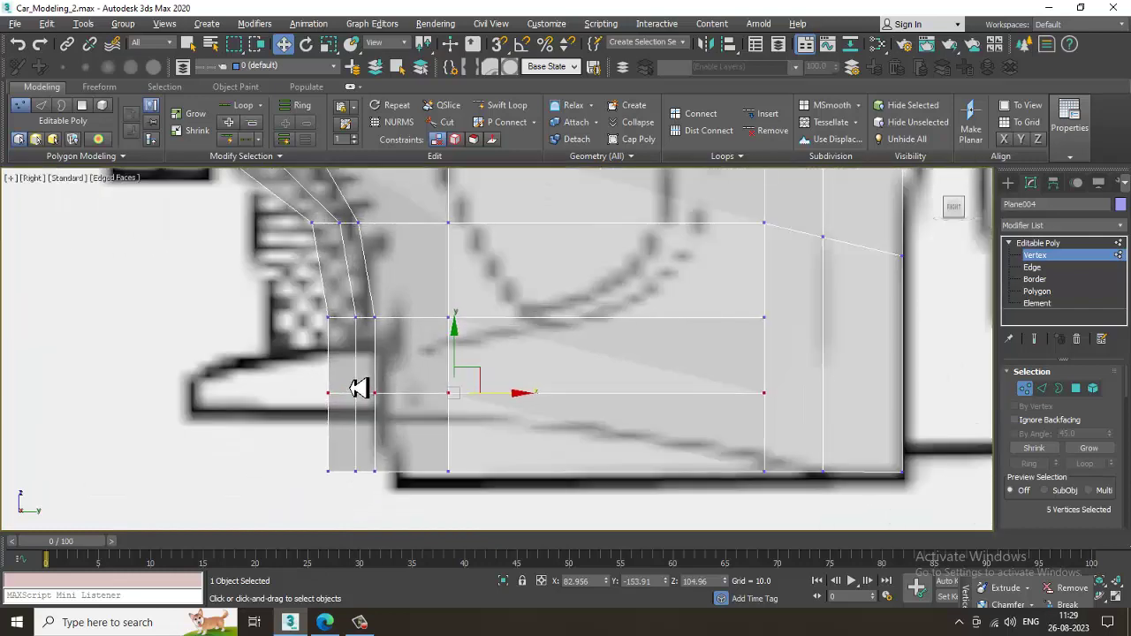
middle_click_drag(375, 351, 375, 353)
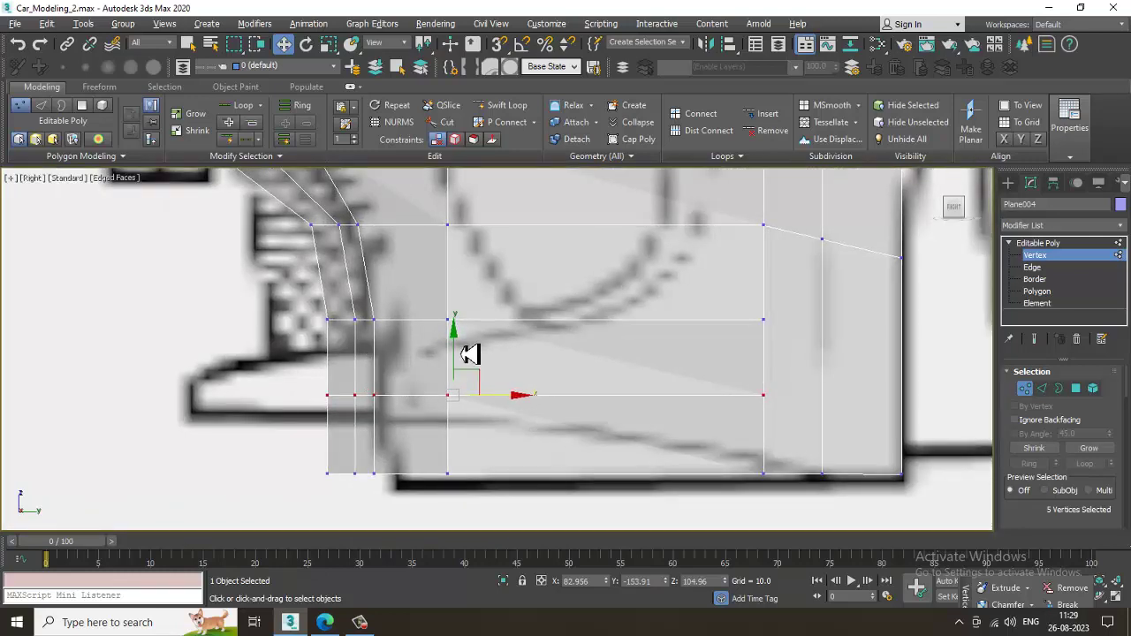
left_click(503, 106)
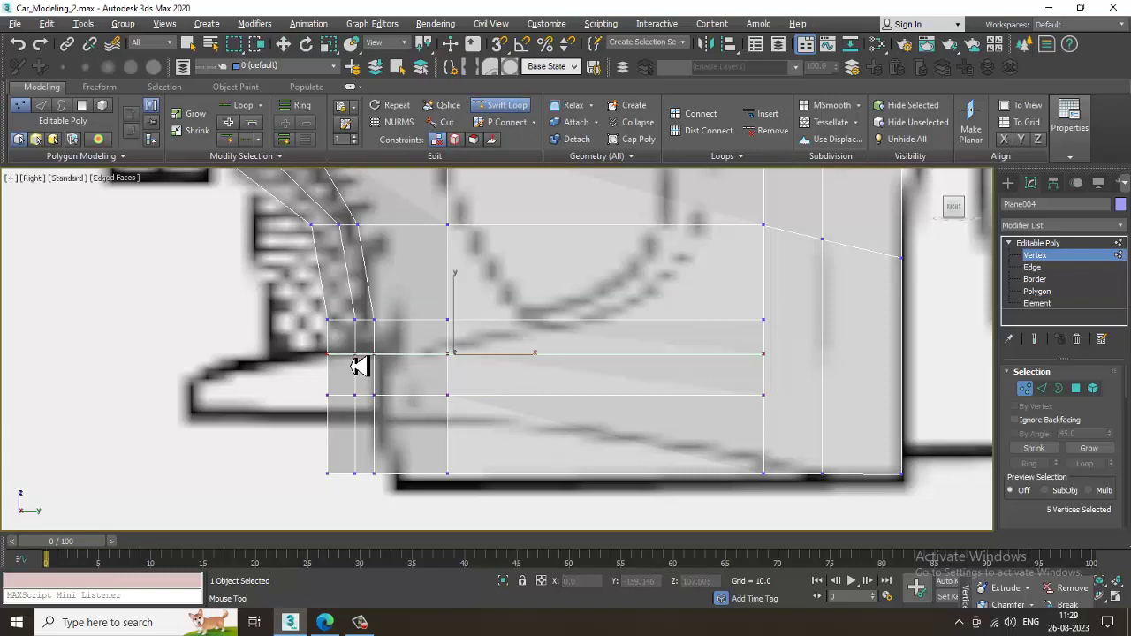
right_click(352, 357)
key("1")
key("1")
Lower the five vertices of the first horizontal loop slightly in the side view
left_click_drag(293, 380, 807, 420)
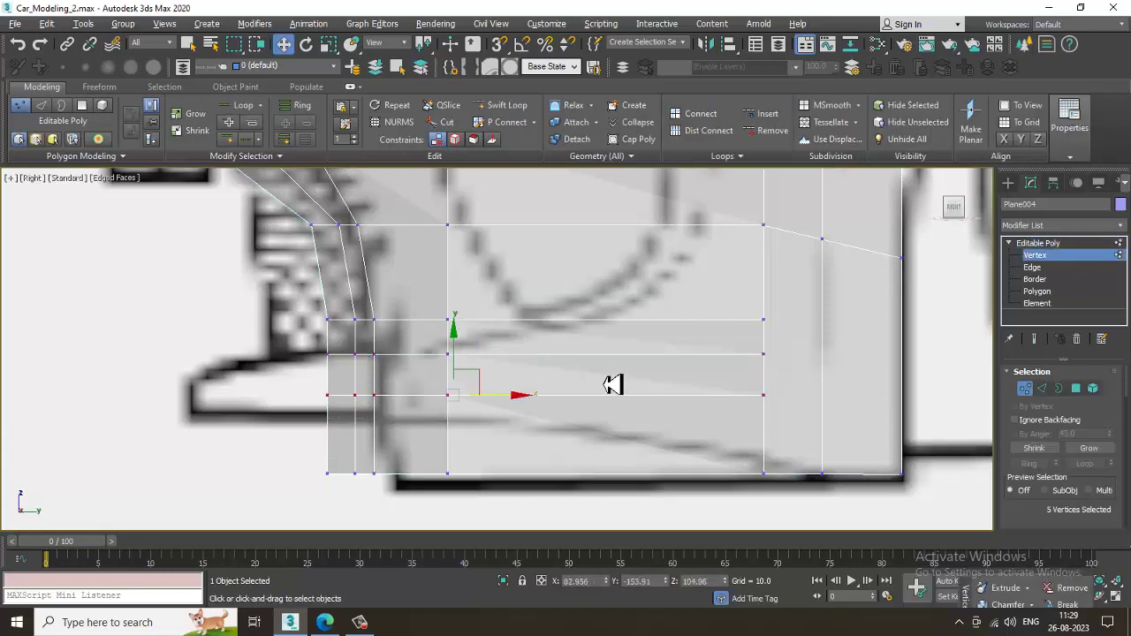
left_click_drag(454, 355, 455, 368)
key("alt+w")
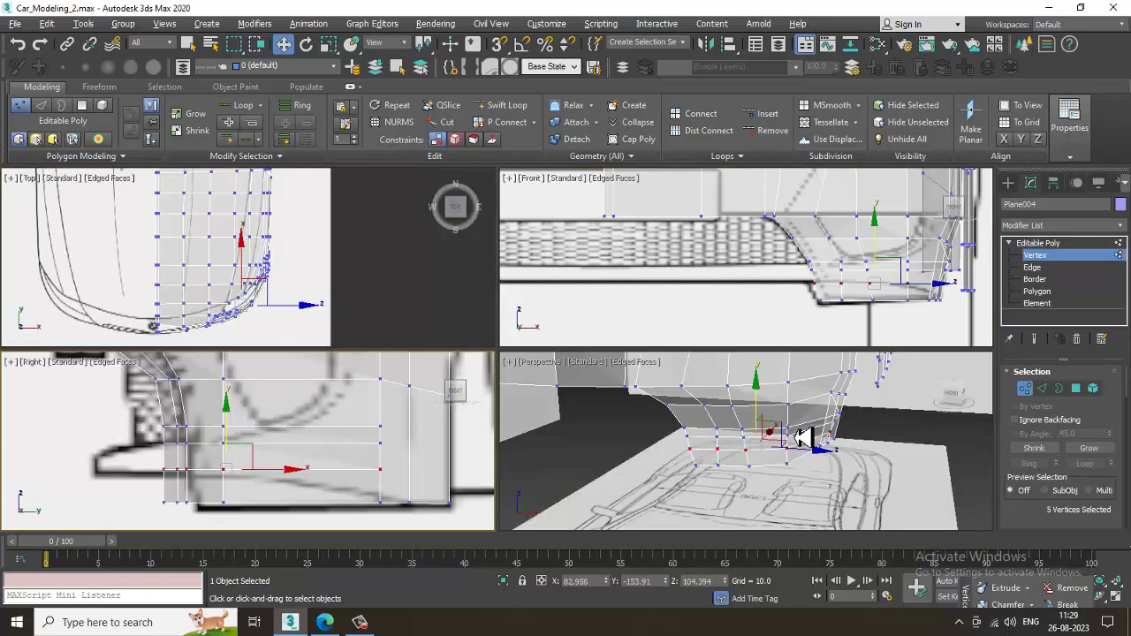
Select the two short inner edges of the lower bumper beside the front lip, just below the grille
key("alt+w")
middle_click_drag(799, 439, 666, 404)
key("alt+w")
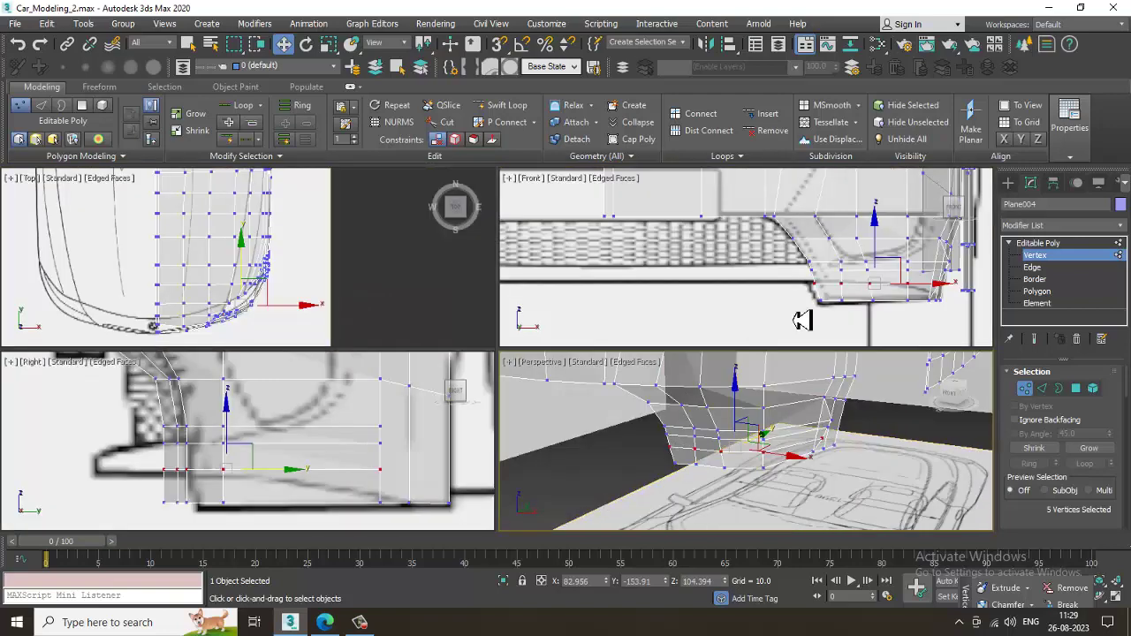
middle_click_drag(665, 305, 753, 337)
key("alt+w")
scroll(752, 337, "up", 2)
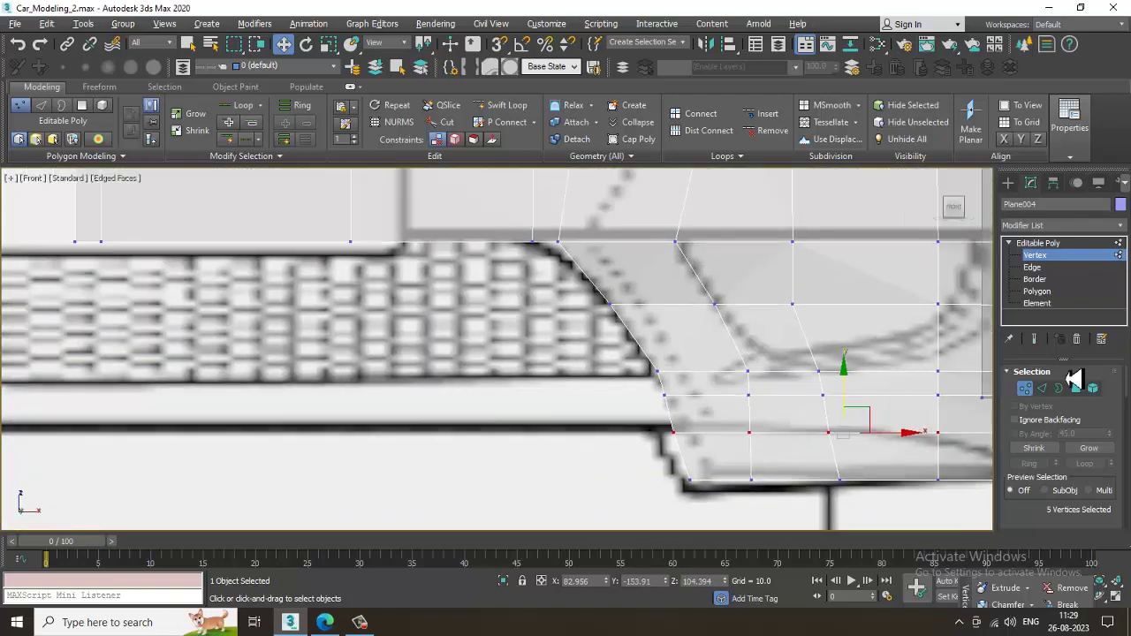
left_click(1042, 389)
left_click(671, 419)
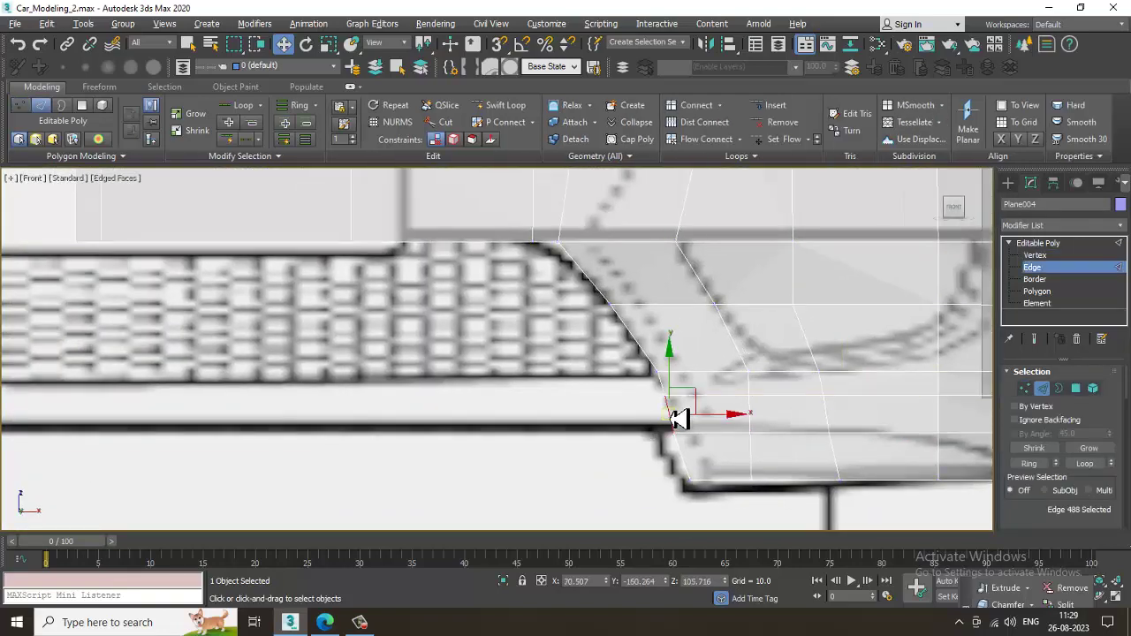
scroll(682, 411, "up", 1)
left_click(664, 395, "ctrl")
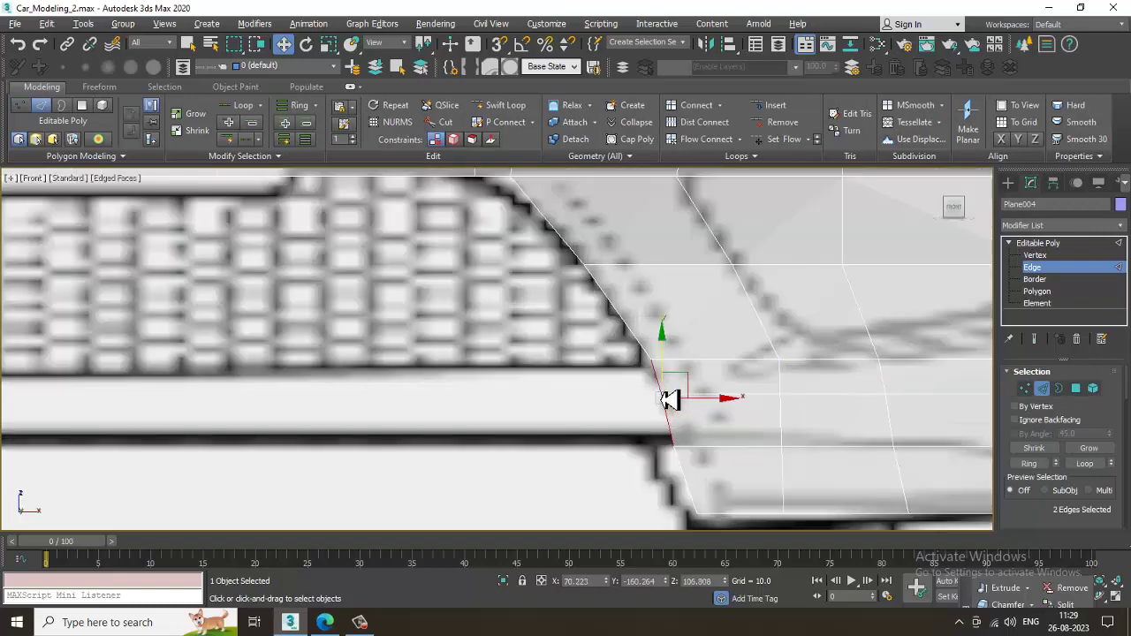
Raise the three vertices nearest the grille on the lower horizontal loop to follow the lip line in the front blueprint
scroll(697, 438, "up", 2)
middle_click_drag(697, 437, 670, 432)
key("1")
left_click_drag(599, 495, 638, 416)
left_click_drag(835, 492, 793, 409)
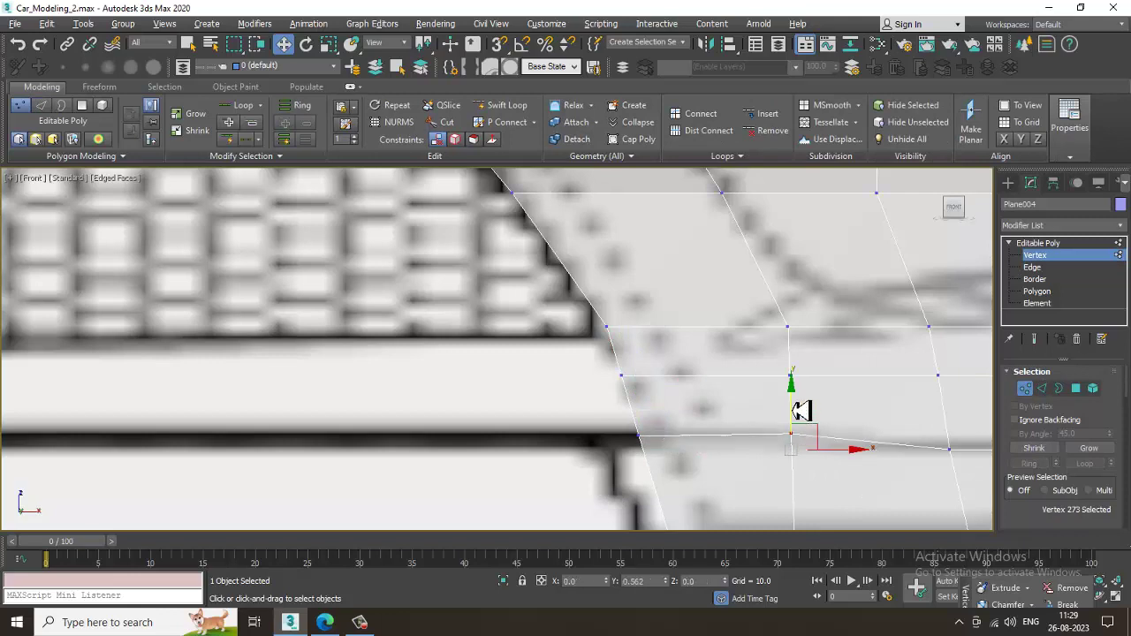
middle_click_drag(861, 466, 671, 440)
left_click_drag(744, 409, 803, 459)
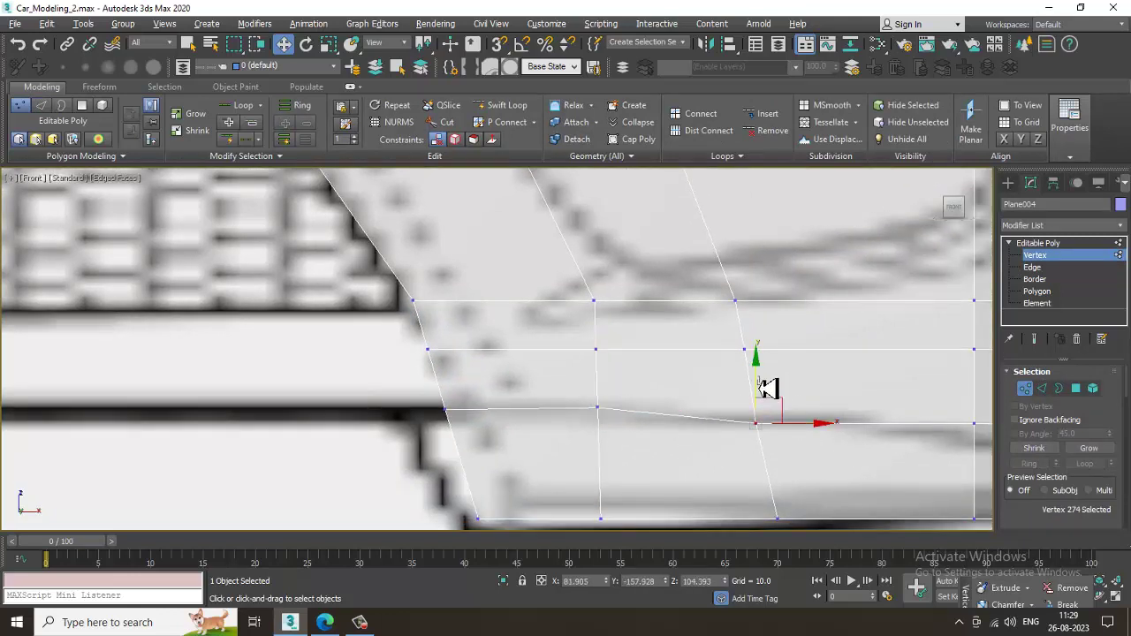
left_click_drag(759, 388, 756, 375)
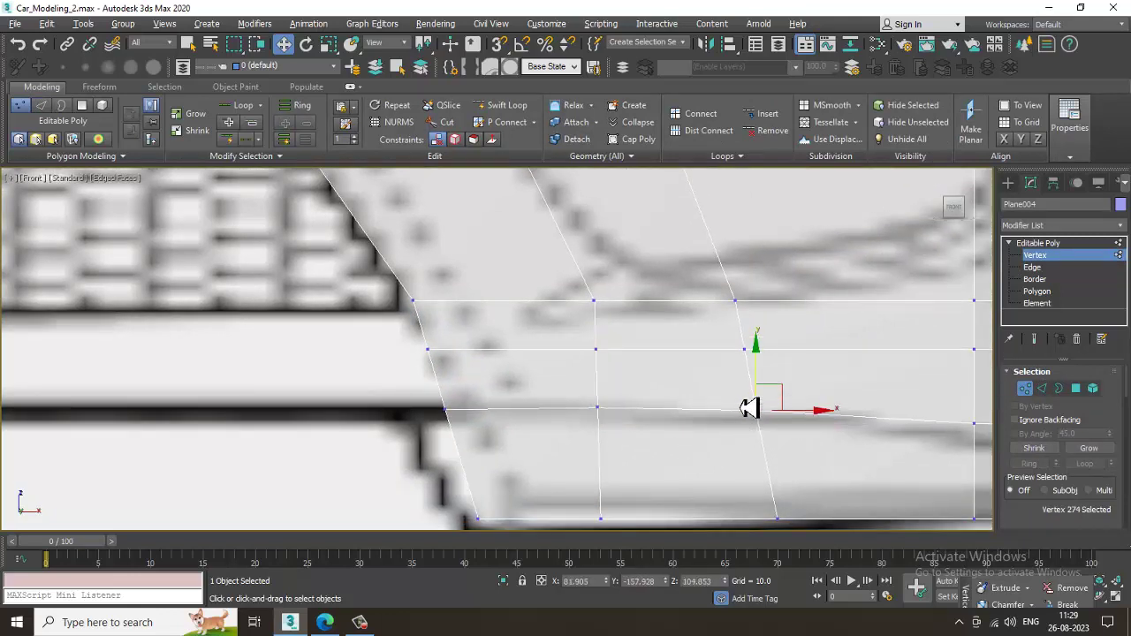
Lower the inner vertex at the grille's bottom corner to match the blueprint, and return to the two selected inner edges
middle_click_drag(749, 406, 440, 309)
middle_click_drag(667, 284, 888, 322)
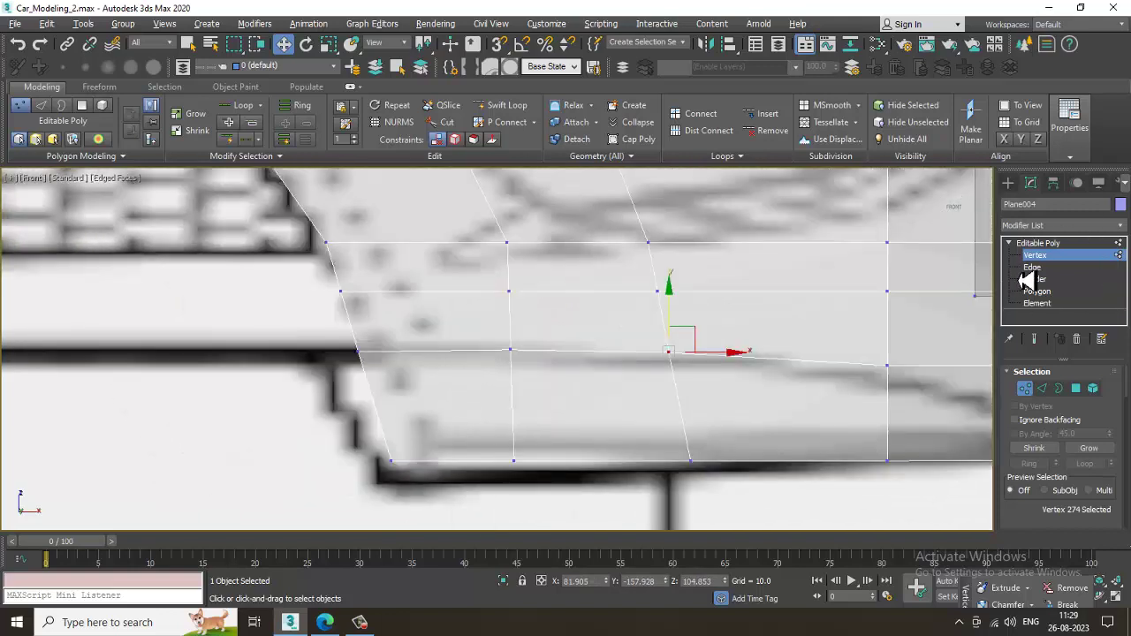
left_click(1030, 268)
middle_click_drag(306, 306, 451, 391)
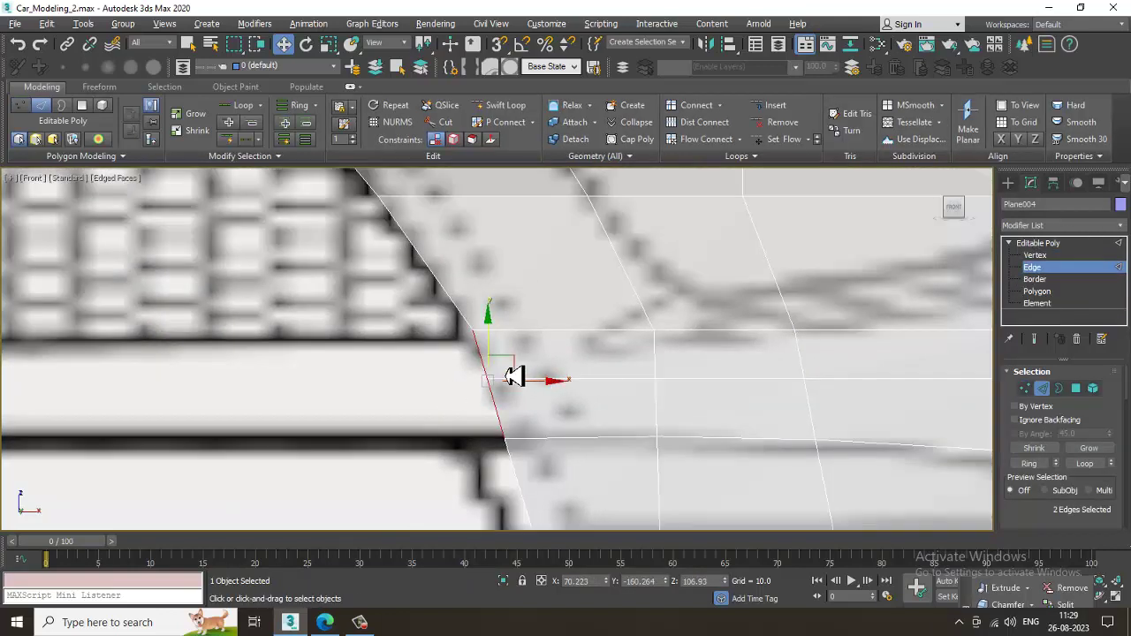
key("1")
left_click(472, 328)
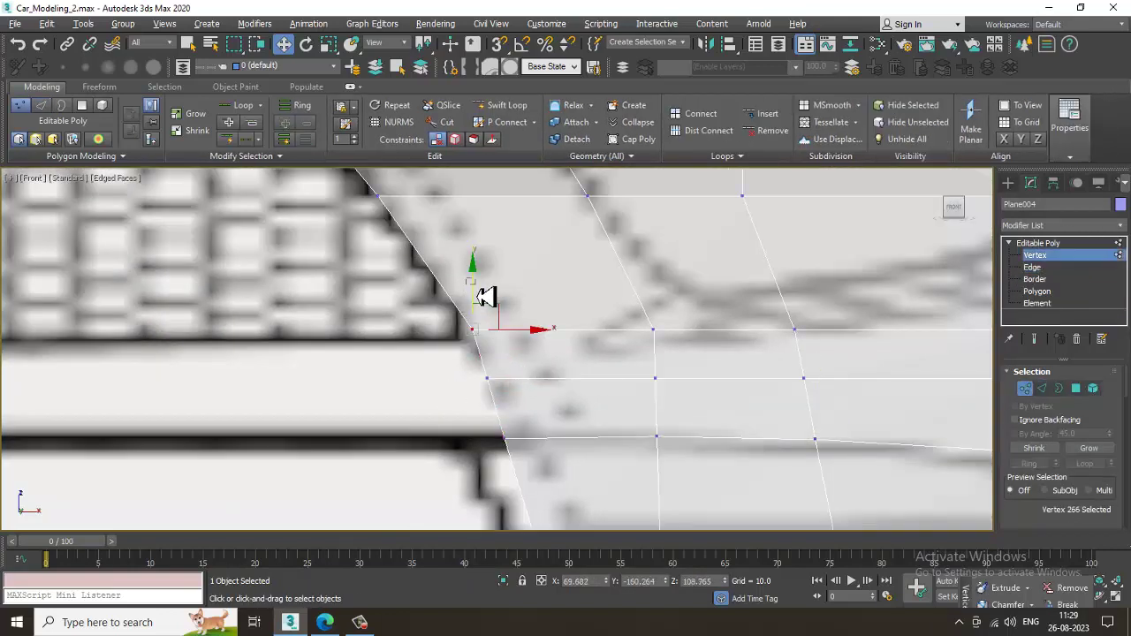
key("ctrl+z")
left_click(467, 378)
left_click(472, 328)
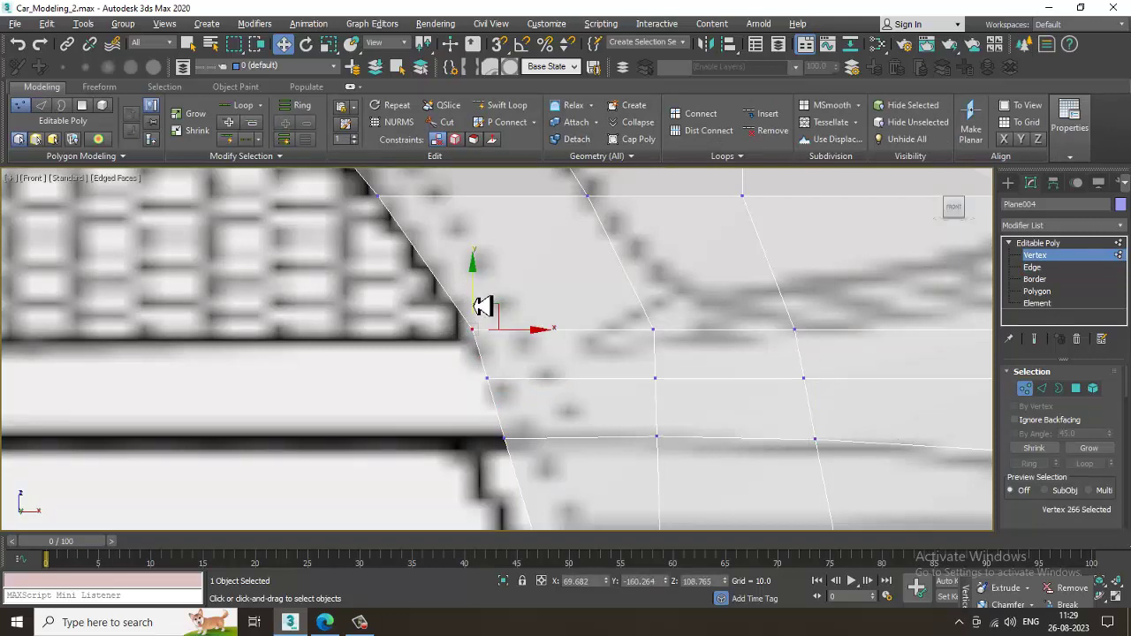
left_click_drag(475, 306, 479, 316)
key("2")
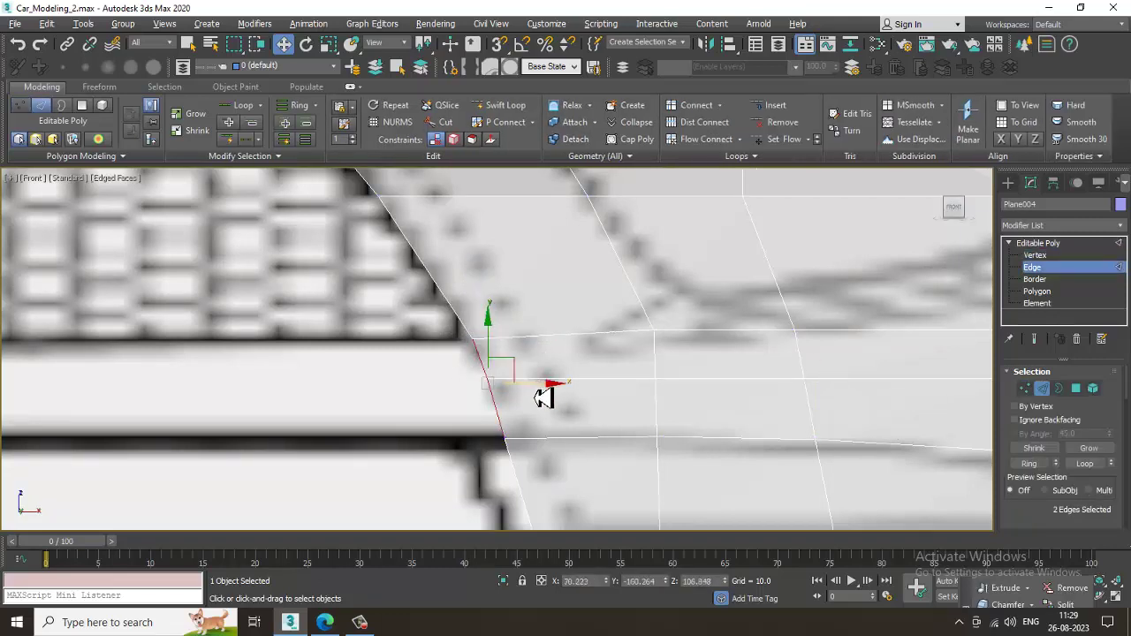
Extrude the two selected inner edges a short distance forward in the side view to start the front lip strip
key("alt+w")
key("alt+w")
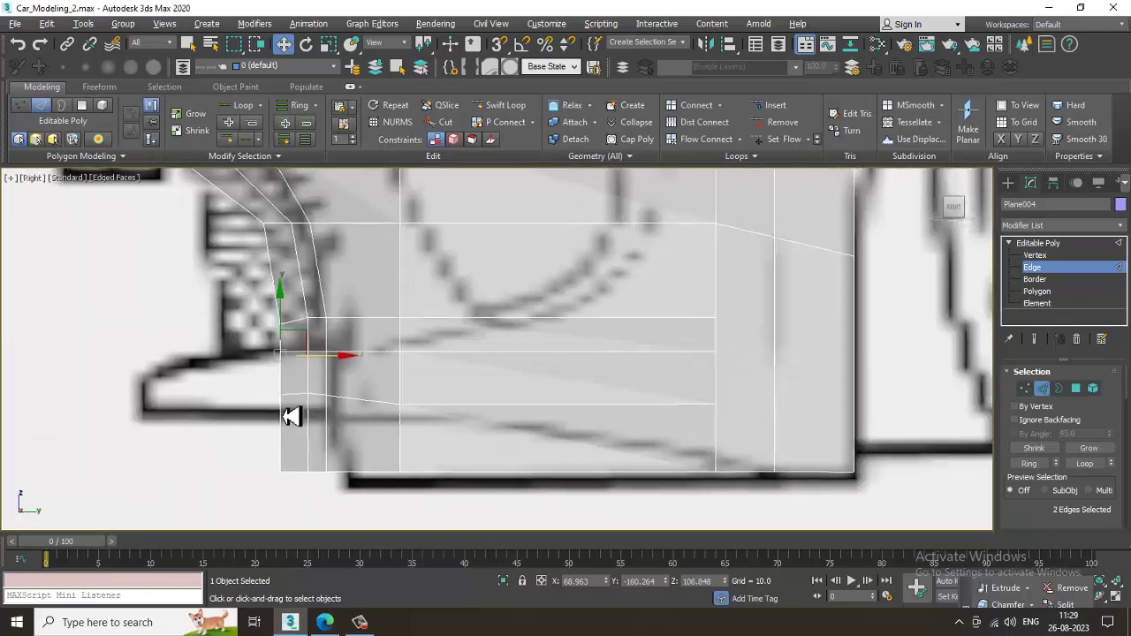
middle_click_drag(292, 416, 297, 419)
left_click_drag(334, 371, 310, 372, "shift")
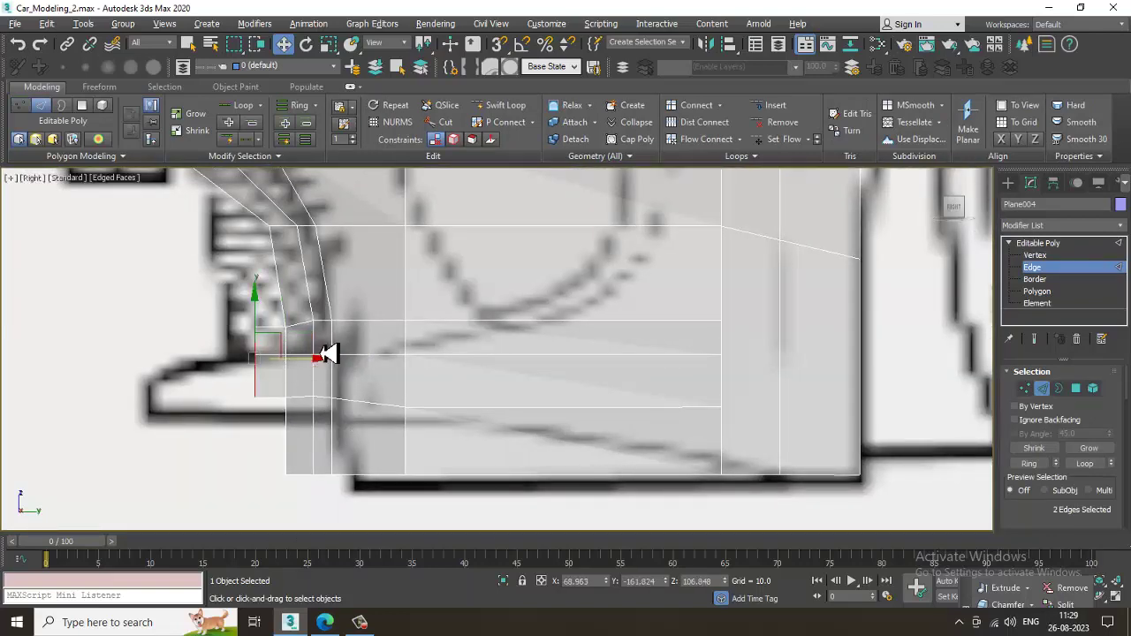
Lower the twelve vertices at the front of the lip rows, and lower the three vertices in the adjacent column slightly
scroll(328, 354, "up", 2)
key("1")
left_click_drag(415, 455, 416, 452)
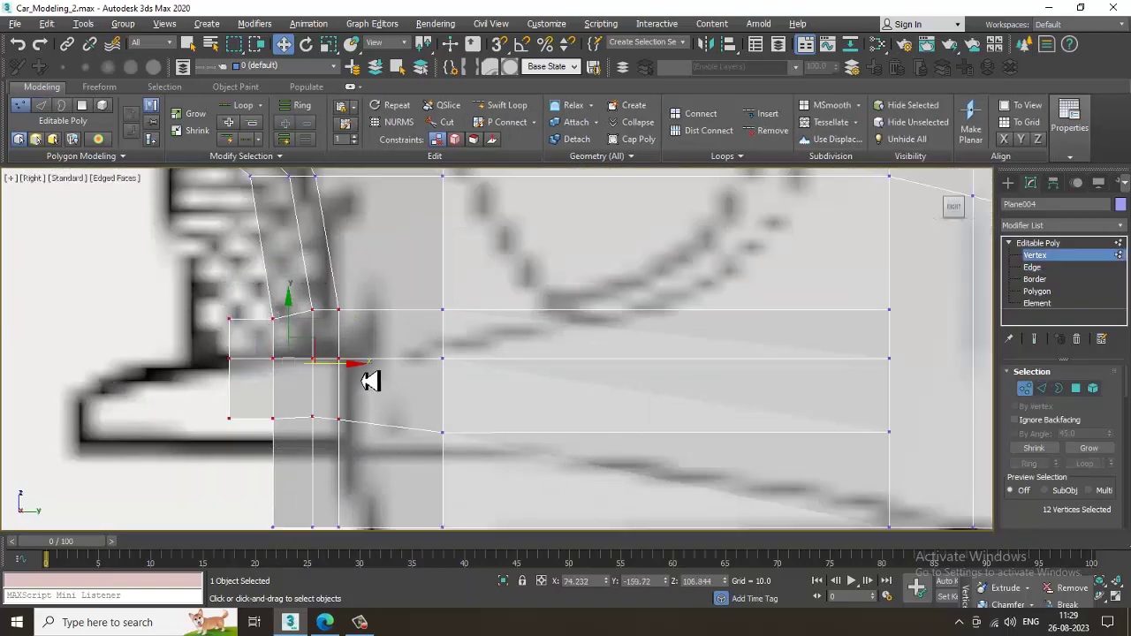
left_click_drag(292, 338, 295, 350)
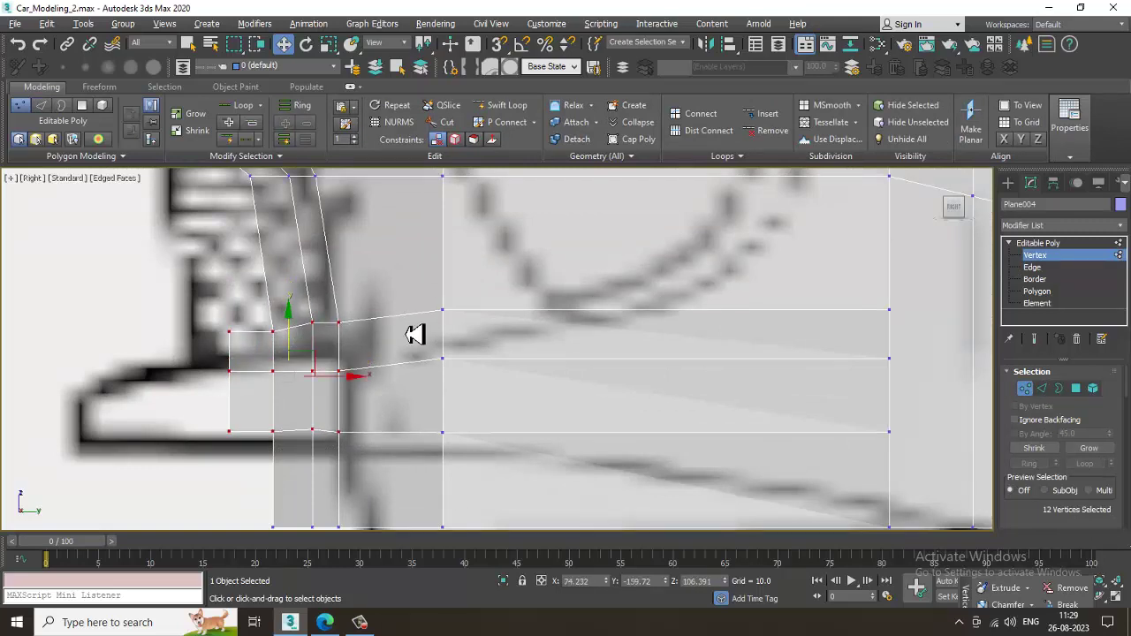
left_click_drag(485, 481, 485, 483)
left_click_drag(446, 332, 445, 339)
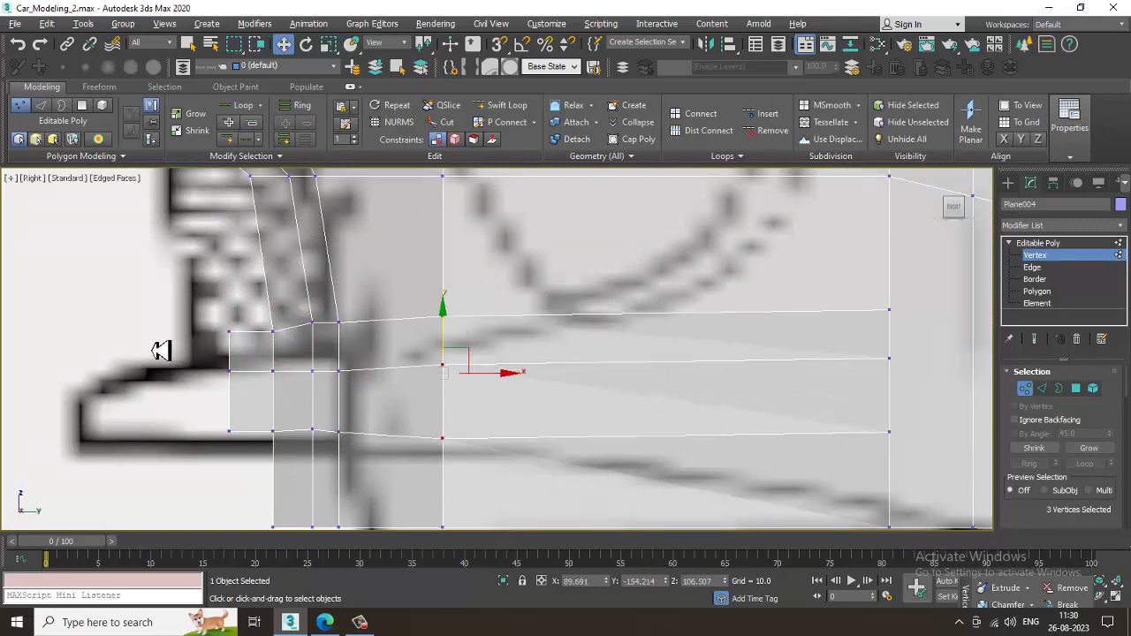
Lower the twelve front vertices again so their bottom row meets the lip's lower line in the side blueprint
left_click_drag(375, 455, 374, 454)
left_click_drag(290, 338, 281, 391)
left_click_drag(371, 351, 373, 352)
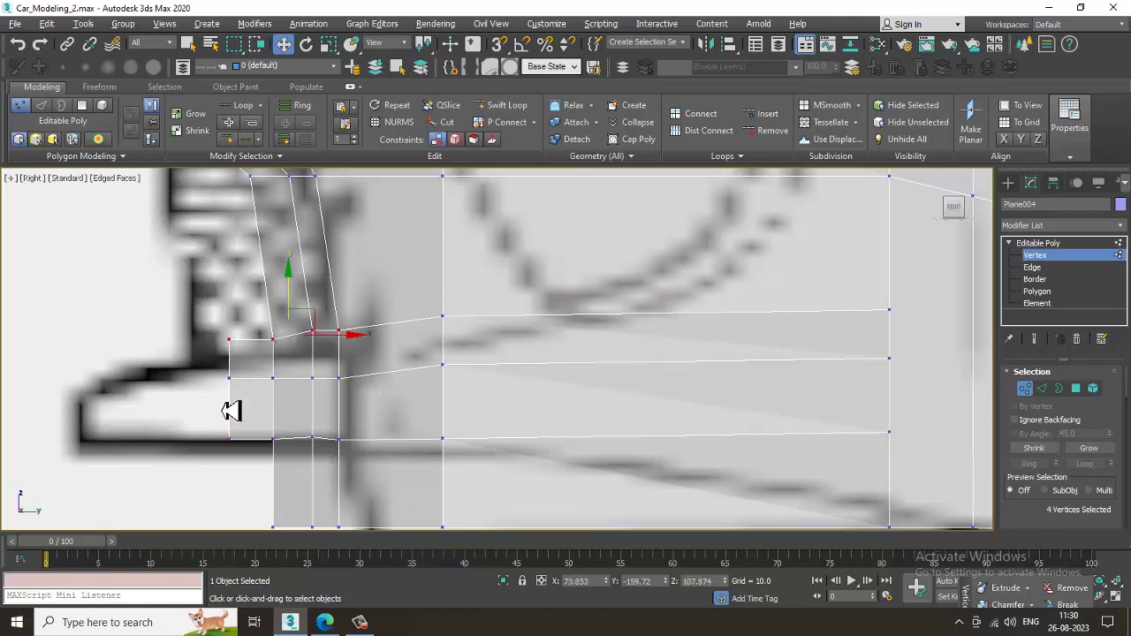
Lower the middle row of four front vertices and the middle vertex of the adjacent column to even out the lip rows
left_click_drag(351, 395, 367, 407)
left_click_drag(290, 347, 291, 362)
left_click_drag(428, 360, 473, 396)
left_click_drag(452, 343, 459, 364)
Lower the top row of four front vertices to the upper edge of the lip below the grille
left_click_drag(339, 369, 362, 377)
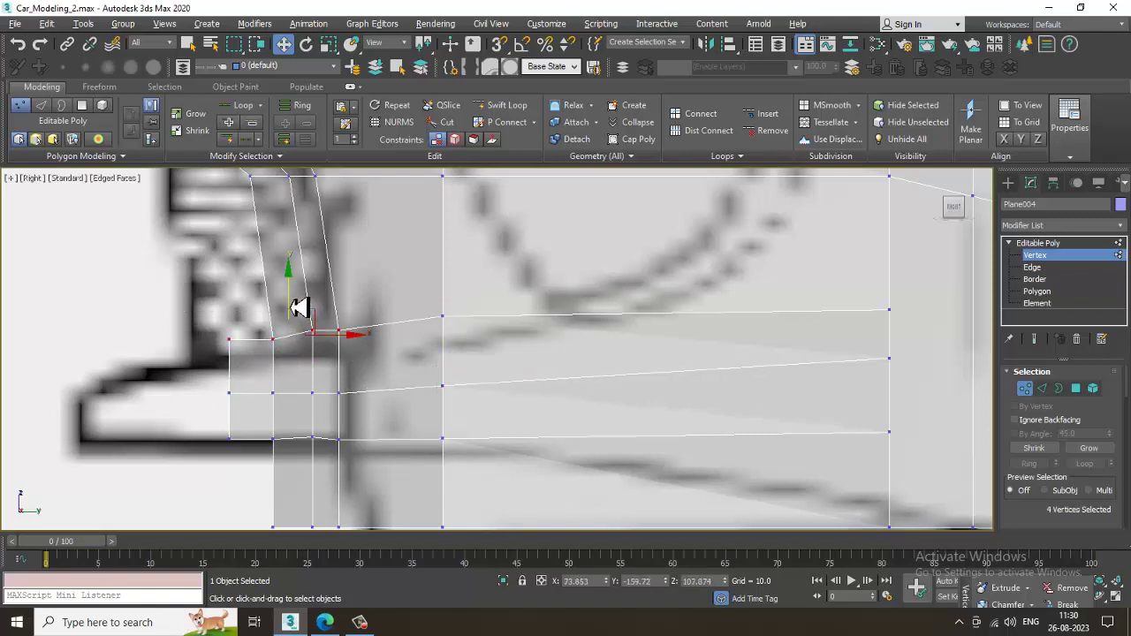
left_click_drag(292, 308, 304, 329)
scroll(303, 316, "down", 2)
middle_click_drag(390, 306, 415, 368)
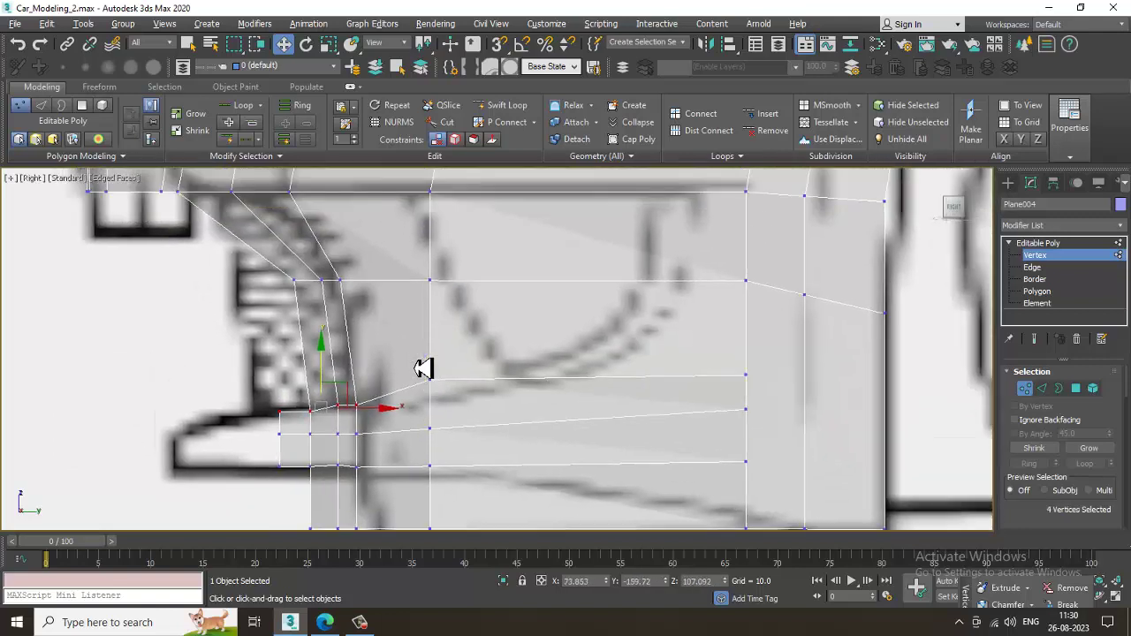
scroll(357, 365, "down", 2)
Extrude the strip's two front edges forward again to the nose of the lip, to about Y -166.5
left_click(1035, 268)
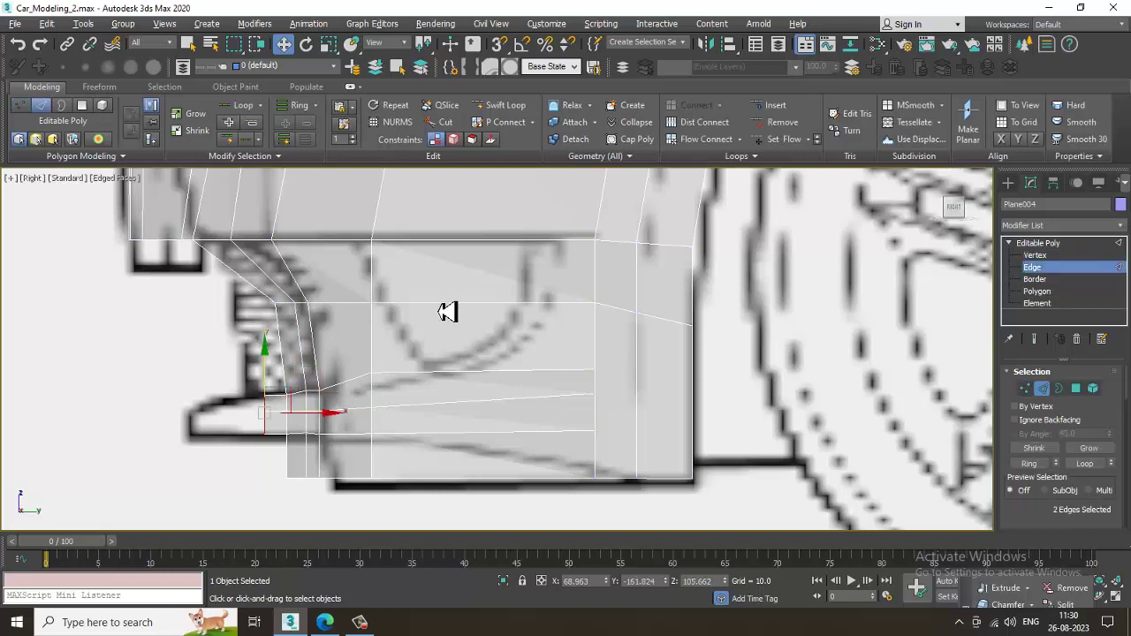
scroll(354, 417, "up", 2)
middle_click_drag(402, 409, 464, 368)
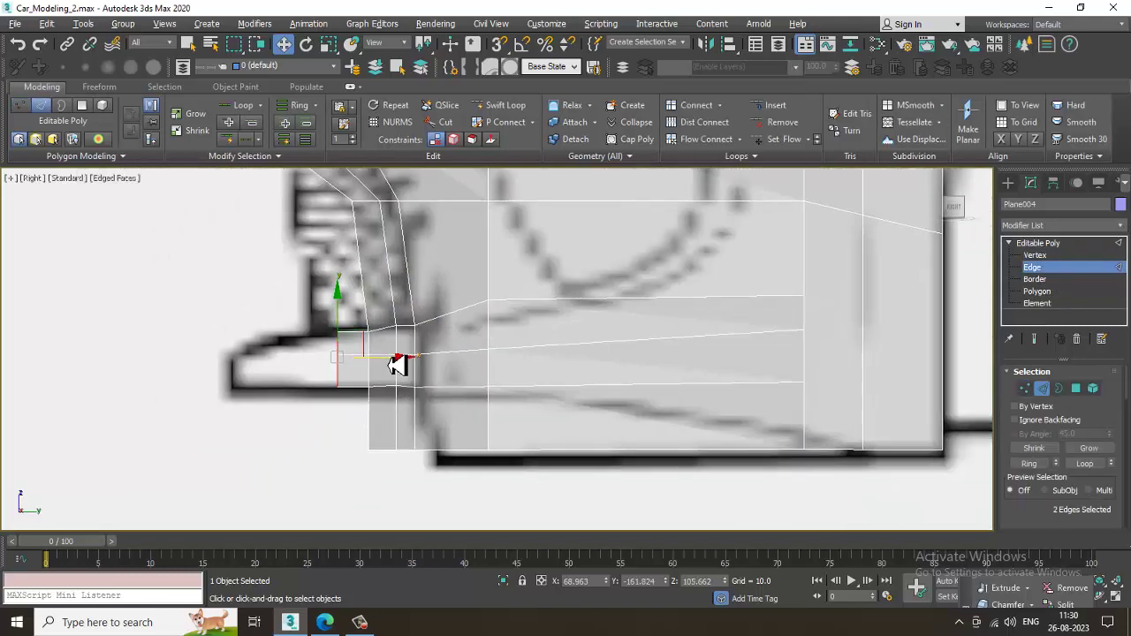
left_click_drag(397, 365, 303, 375)
Extrude the strip's end edges twice toward the car's centre along the lip in the front view, reaching about X 36.4
key("alt+w")
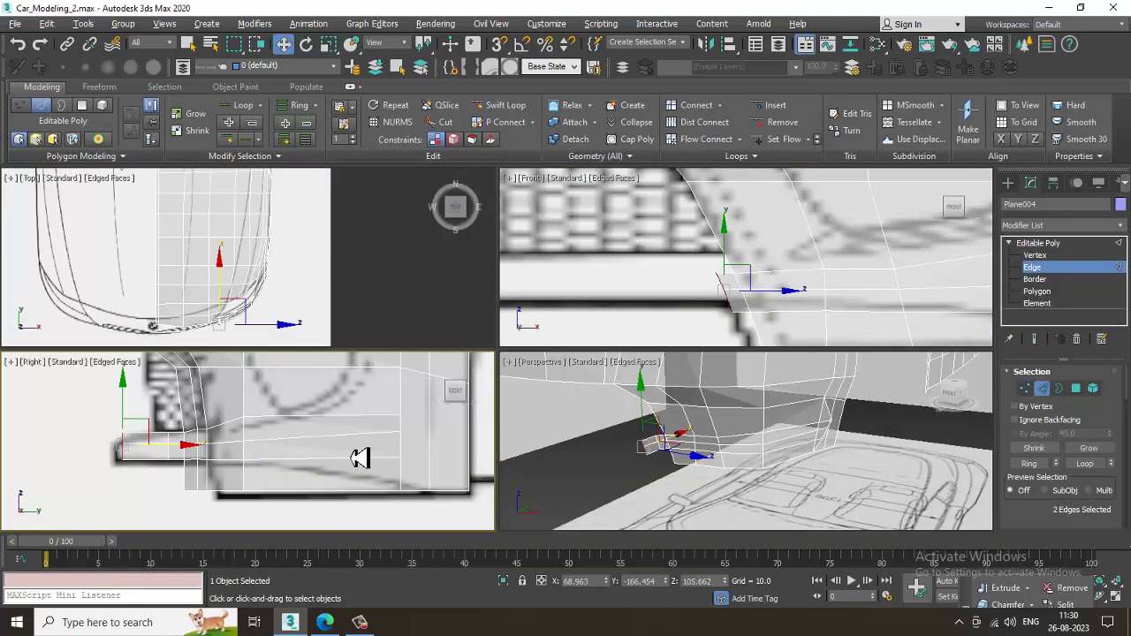
middle_click(732, 305)
key("alt+w")
middle_click_drag(587, 402, 591, 382)
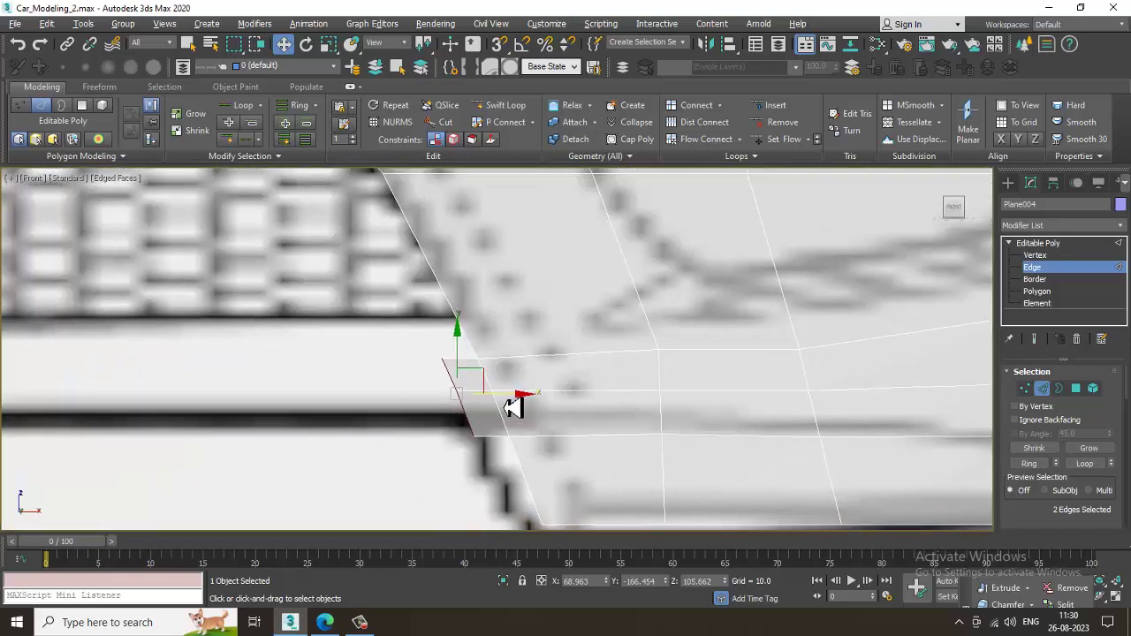
left_click_drag(512, 405, 351, 386, "shift")
scroll(573, 361, "down", 3)
scroll(538, 378, "up", 2)
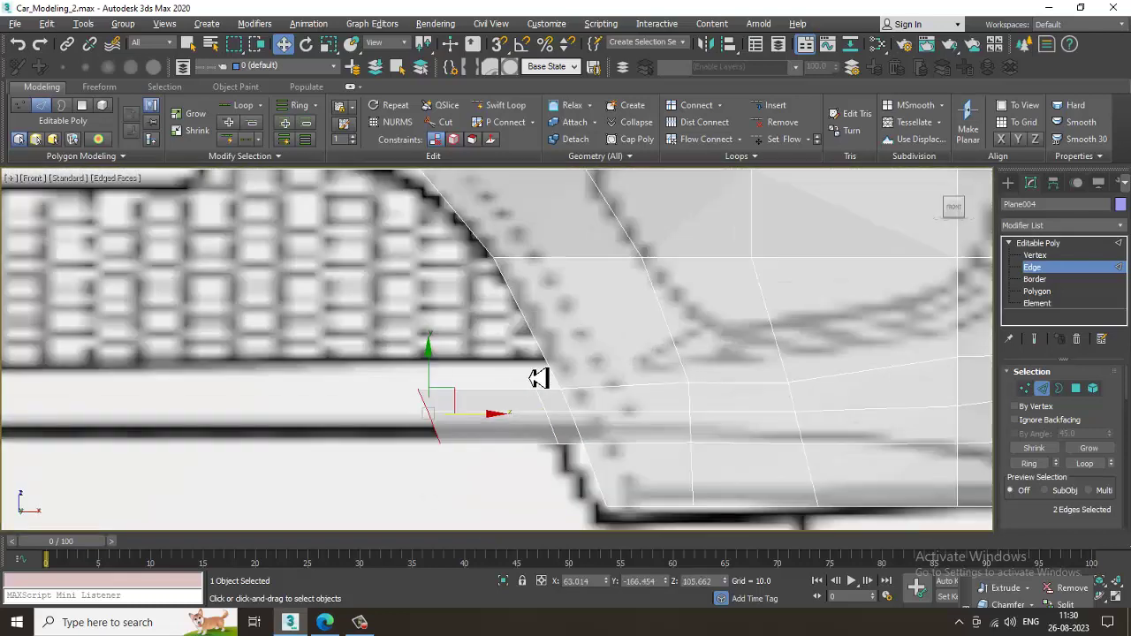
scroll(614, 396, "down", 2)
left_click_drag(610, 405, 348, 366)
scroll(454, 335, "down", 2)
scroll(398, 388, "up", 4)
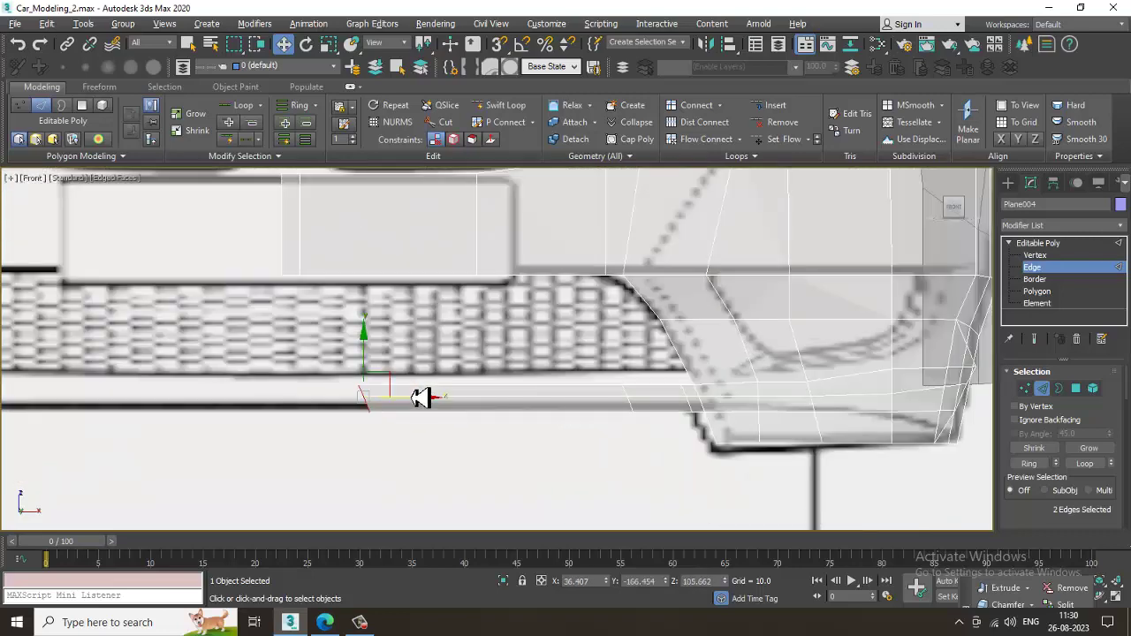
Scale the strip's end edges along X until they are vertical, and extend the strip to about X 28.4 at the car's centre
key("r")
left_click_drag(449, 406, 28, 408)
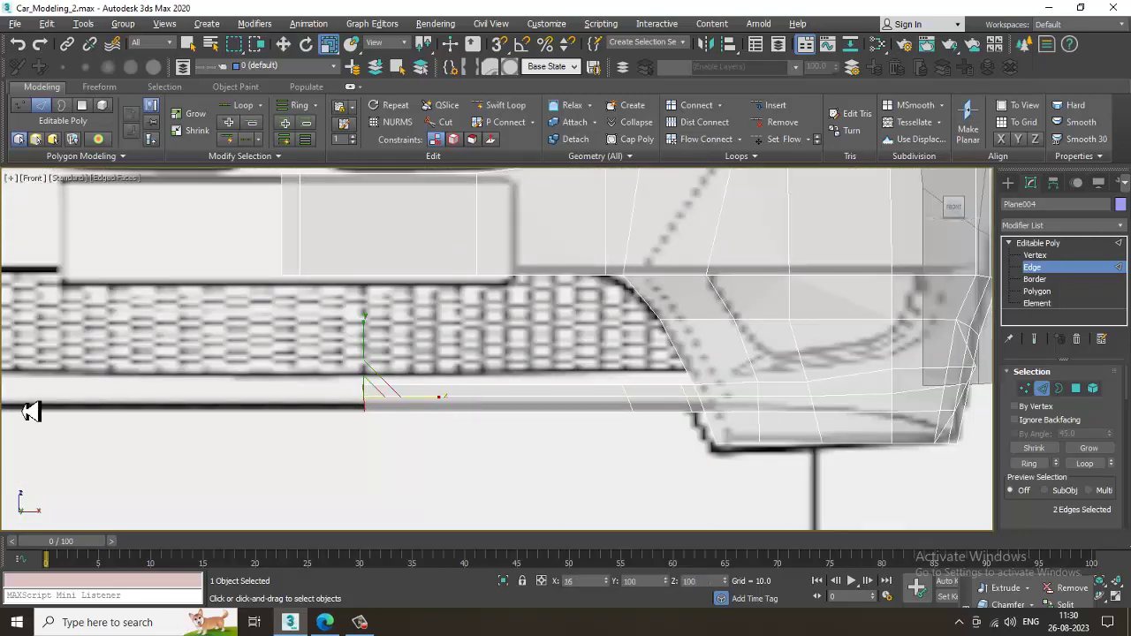
scroll(391, 381, "up", 2)
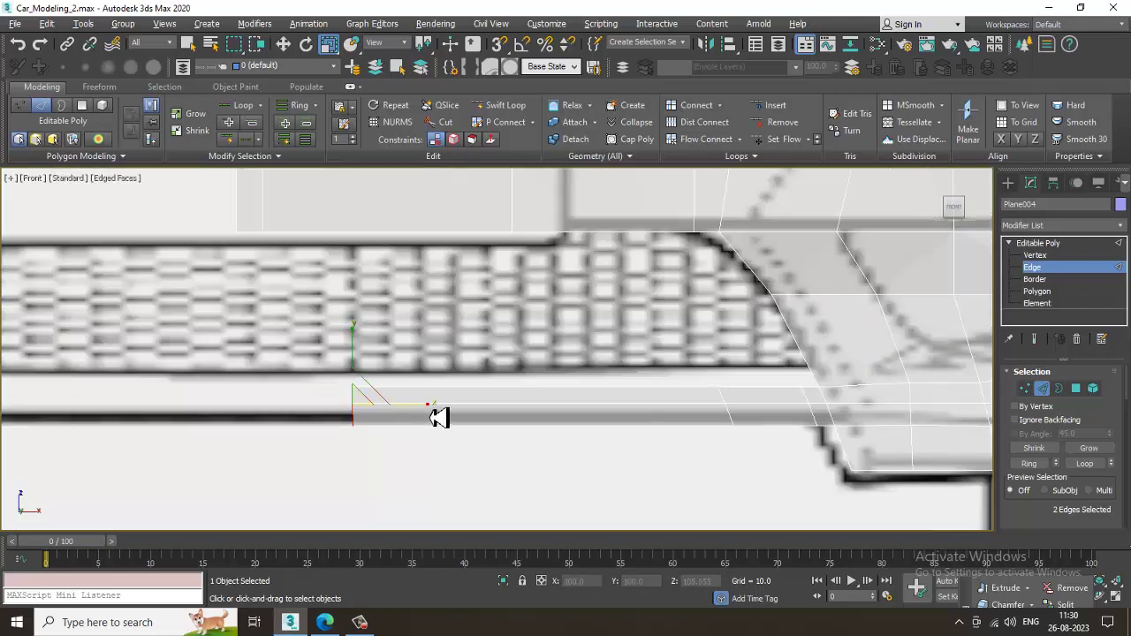
left_click_drag(431, 408, 220, 387)
key("w")
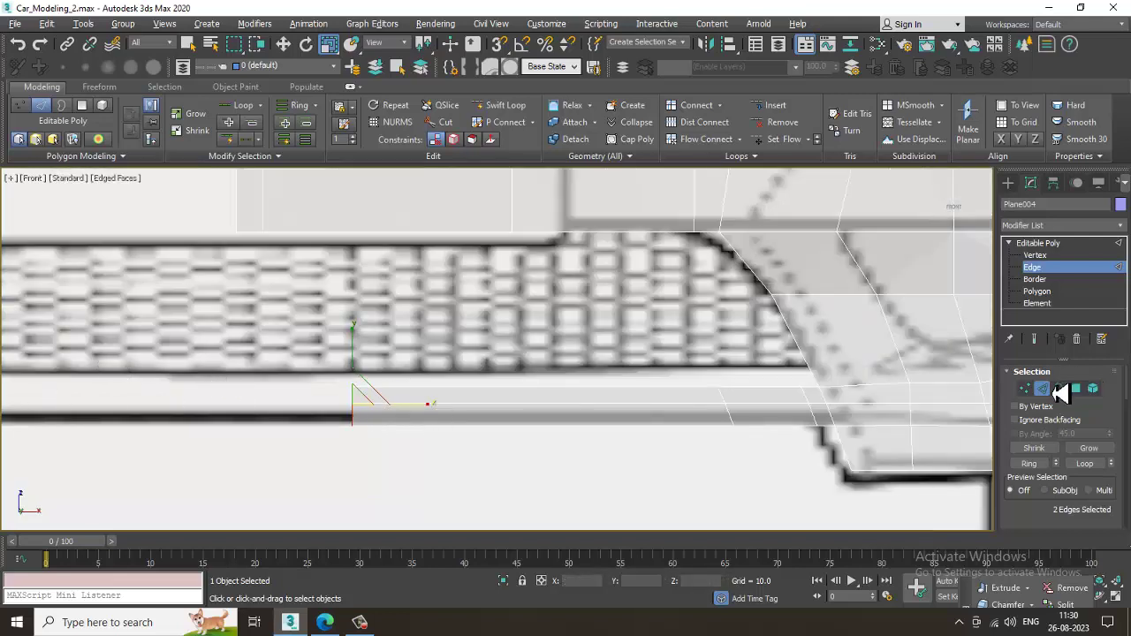
left_click_drag(388, 419, 296, 415)
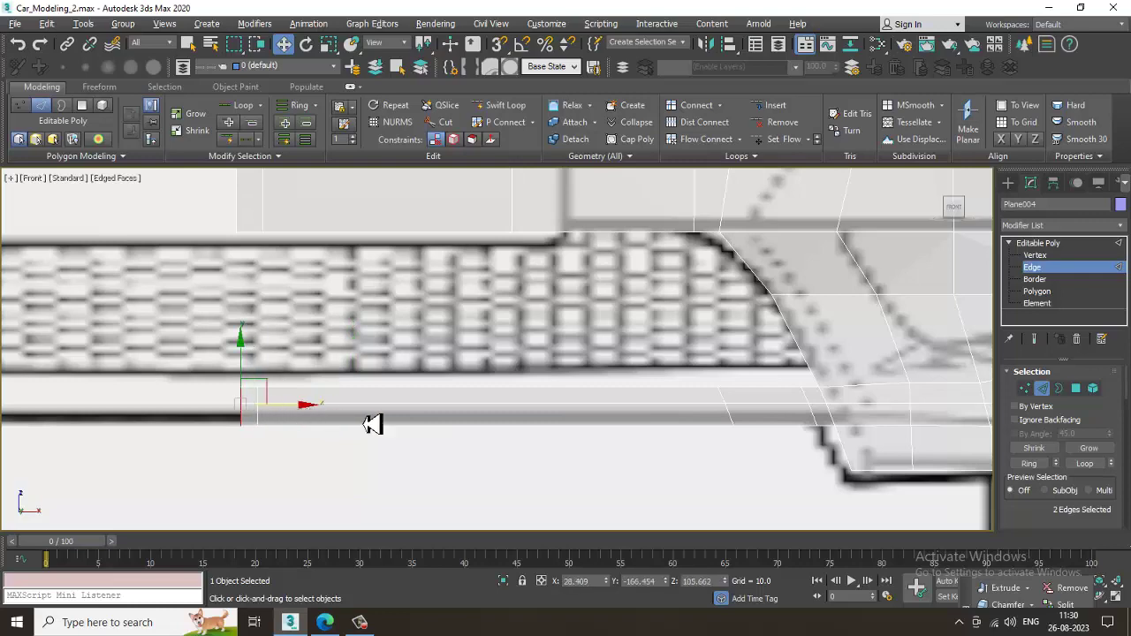
Turn off see-through shading and preview the body with NURMS smoothing in the perspective view to examine the lower bumper
key("alt+w")
scroll(629, 435, "down", 3)
middle_click_drag(635, 435, 622, 434, "alt")
key("alt+x")
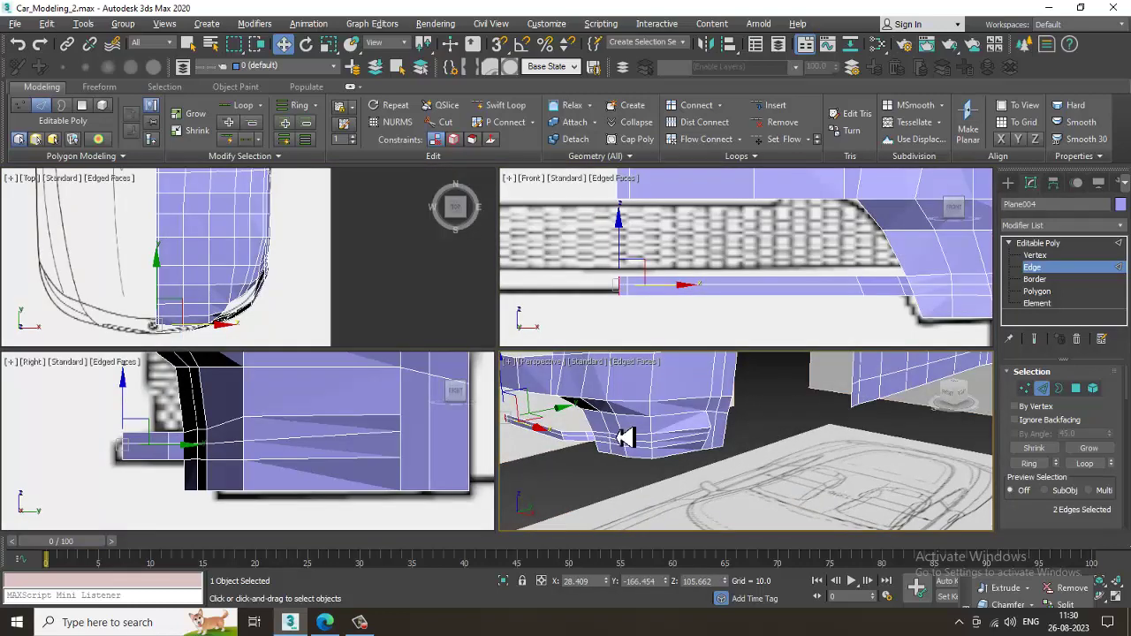
scroll(624, 437, "down", 3)
key("alt+w")
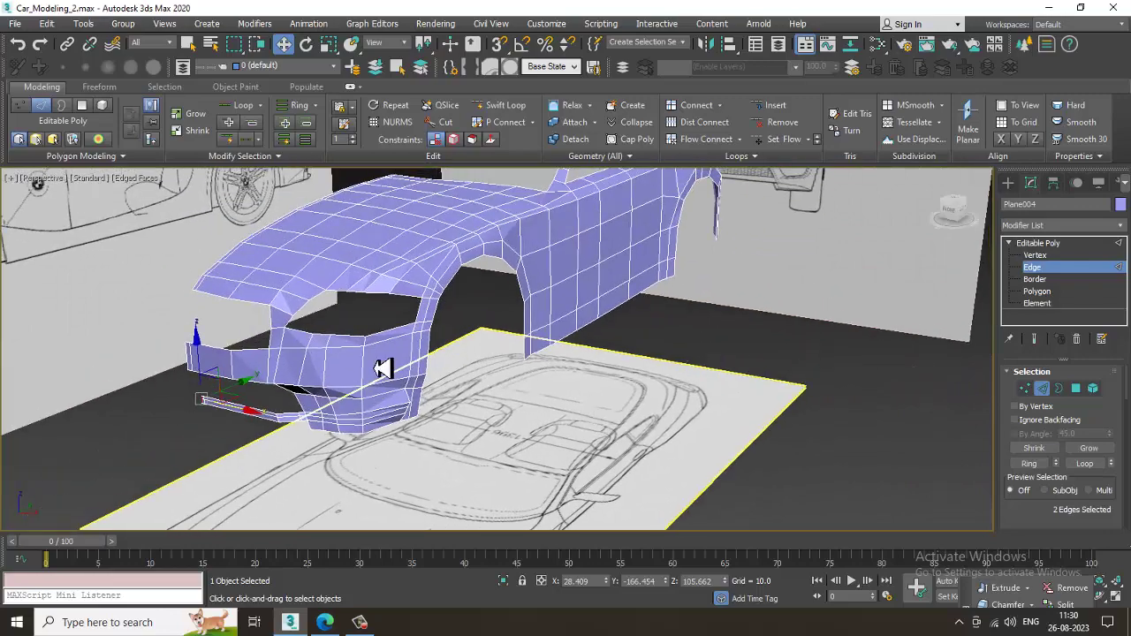
right_click(381, 368)
left_click(359, 188)
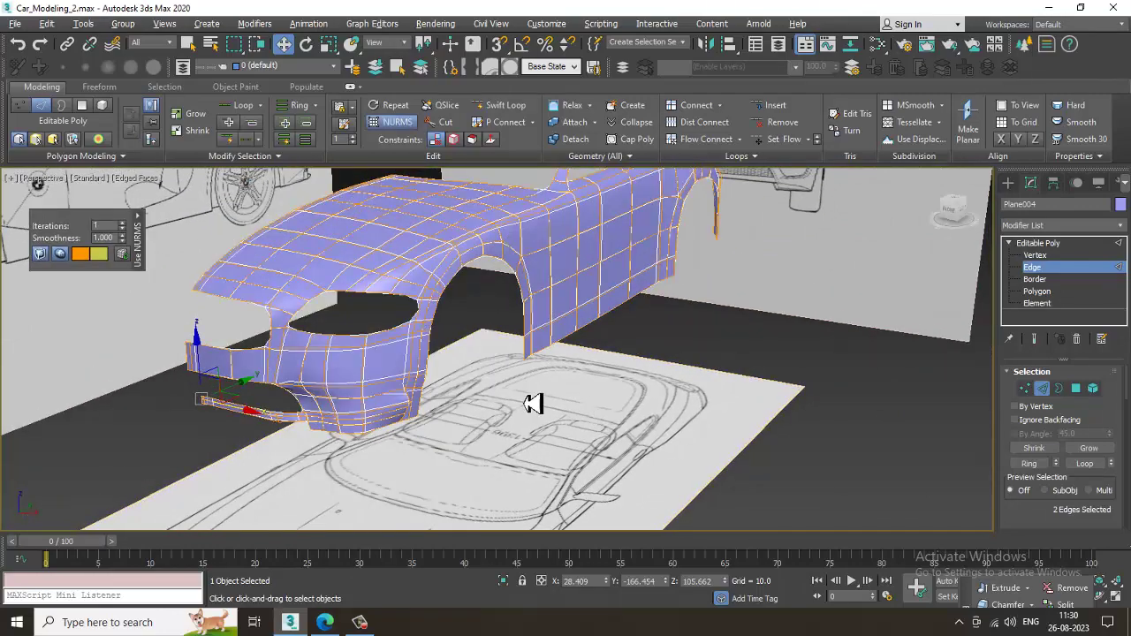
scroll(533, 403, "up", 6)
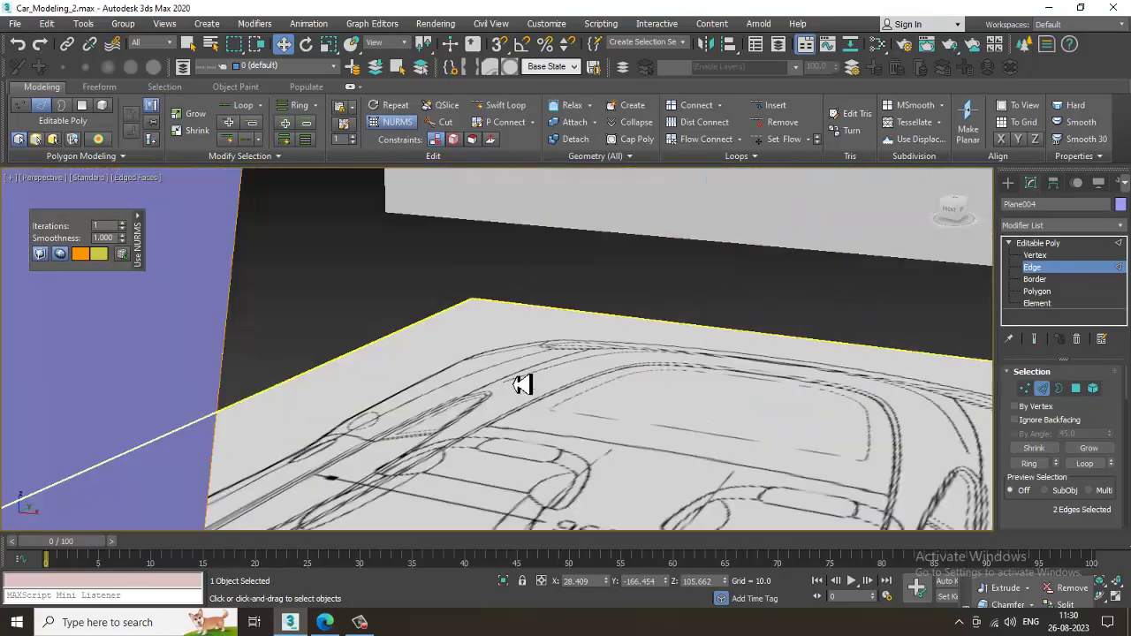
scroll(482, 382, "down", 3)
right_click(384, 316)
left_click(360, 150)
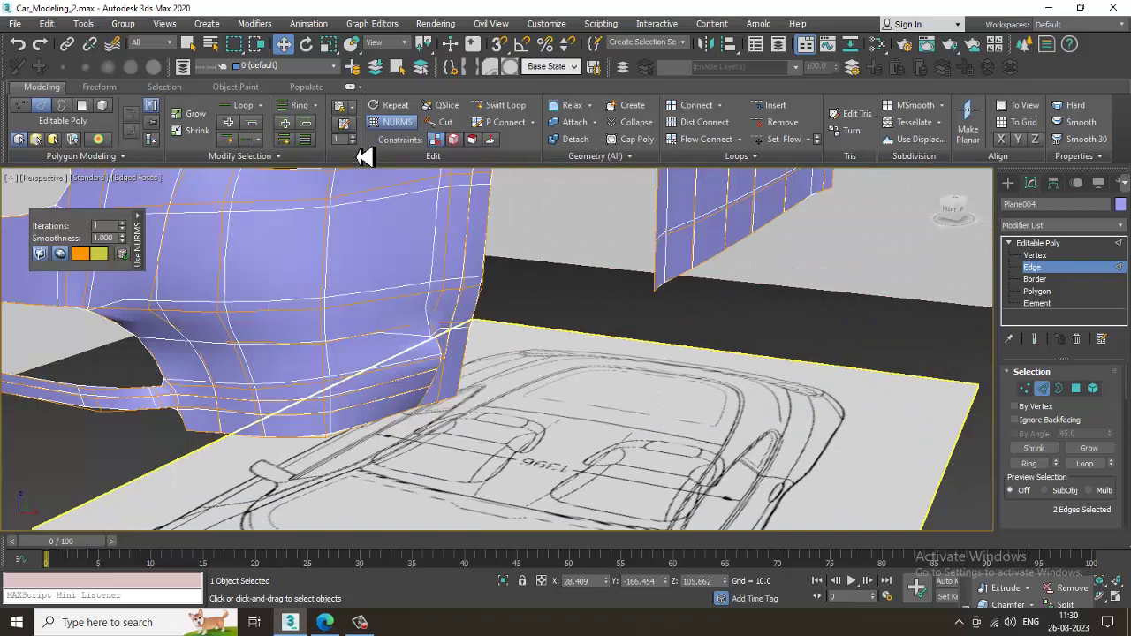
Insert three horizontal Swift Loop edge loops across the two polygon columns beside the wheel arch, level with the bumper's rows
scroll(464, 361, "up", 2)
middle_click_drag(468, 360, 407, 424, "alt")
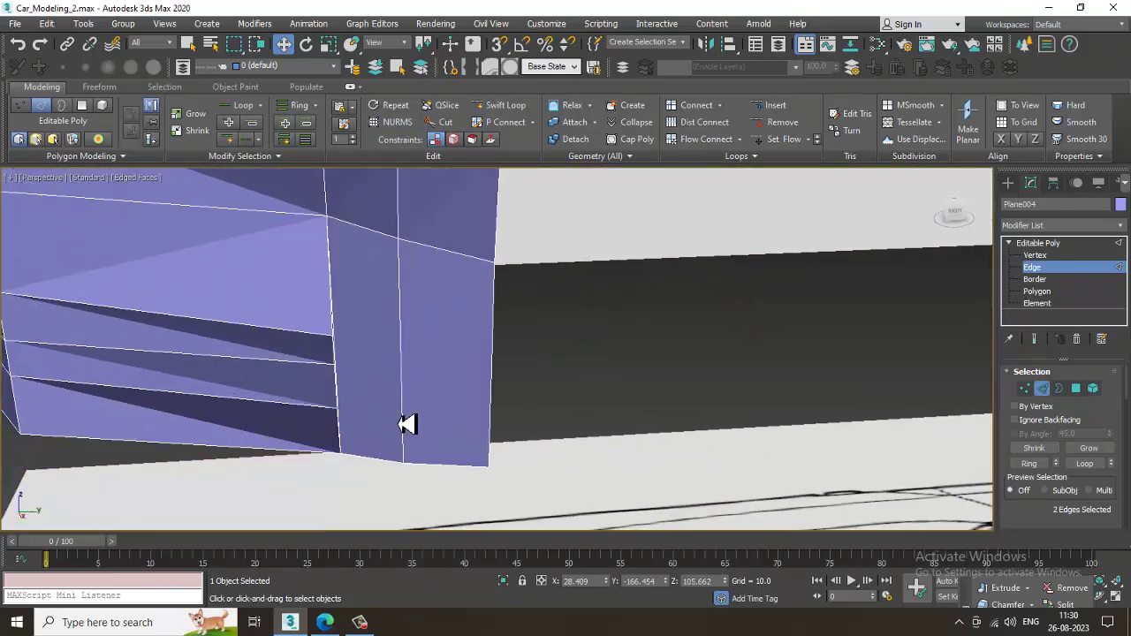
left_click(500, 106)
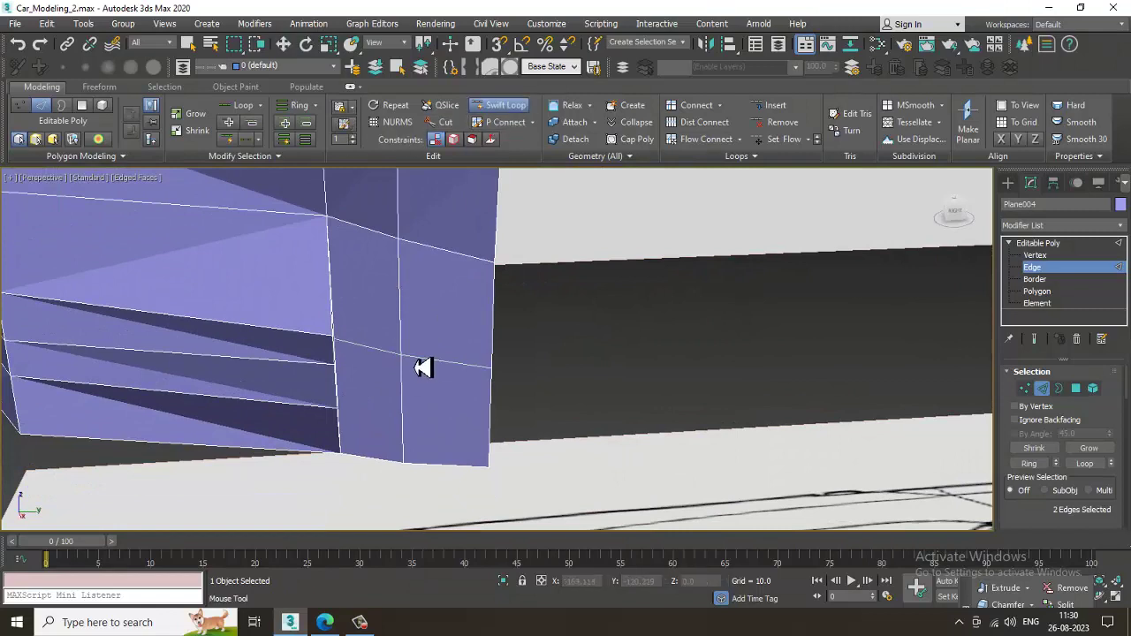
left_click(418, 426)
key("w")
key("1")
key("1")
key("1")
Weld the three pairs of overlapping vertices where the new loops meet the ends of the bumper rows
left_click_drag(300, 315, 334, 339)
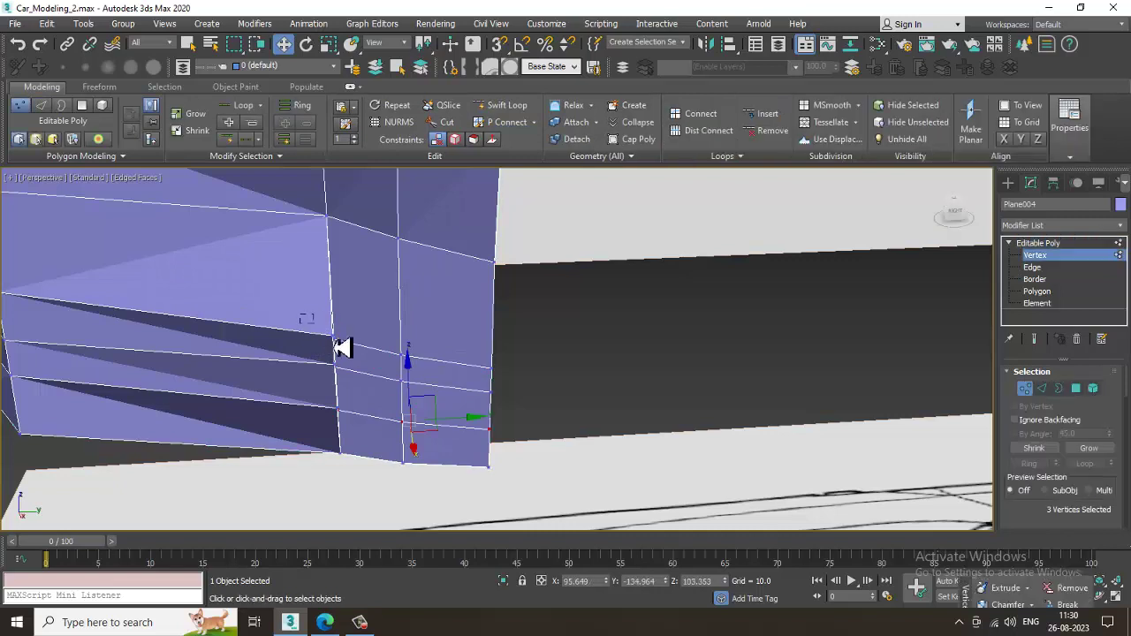
right_click(331, 343)
left_click(303, 411)
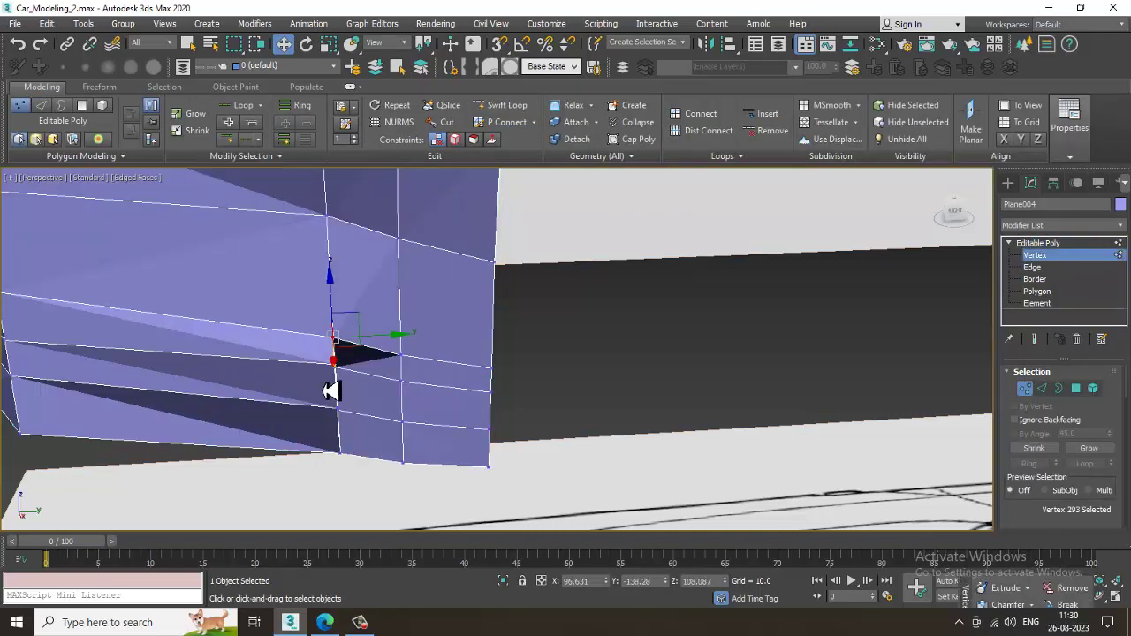
left_click_drag(350, 362, 347, 361)
right_click(341, 361)
left_click(322, 443)
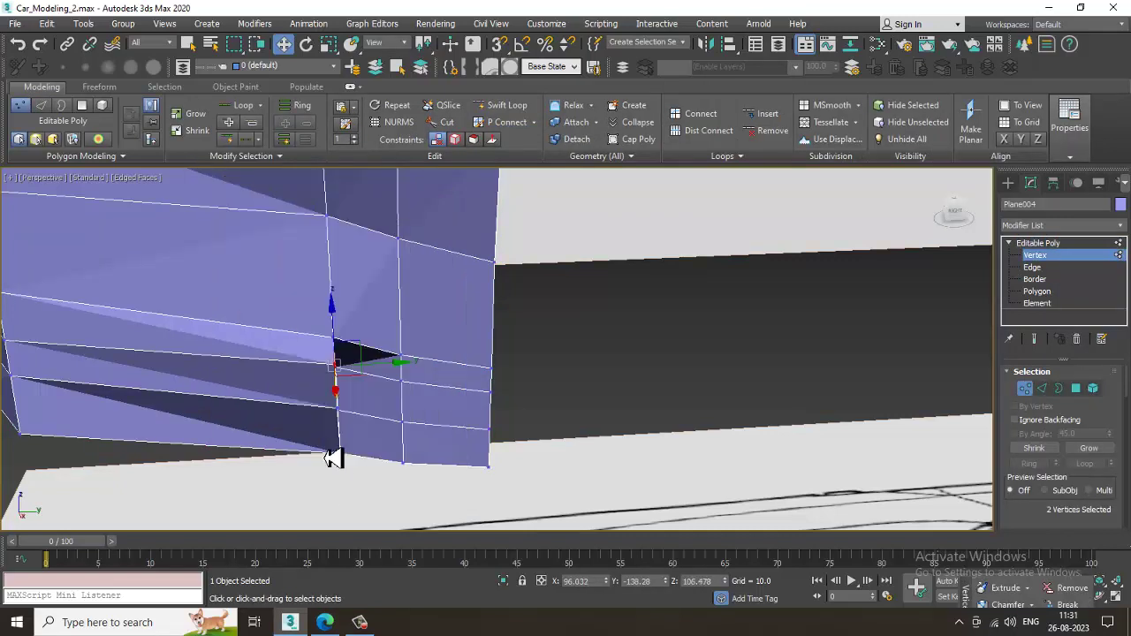
left_click_drag(359, 412, 356, 413)
right_click(339, 407)
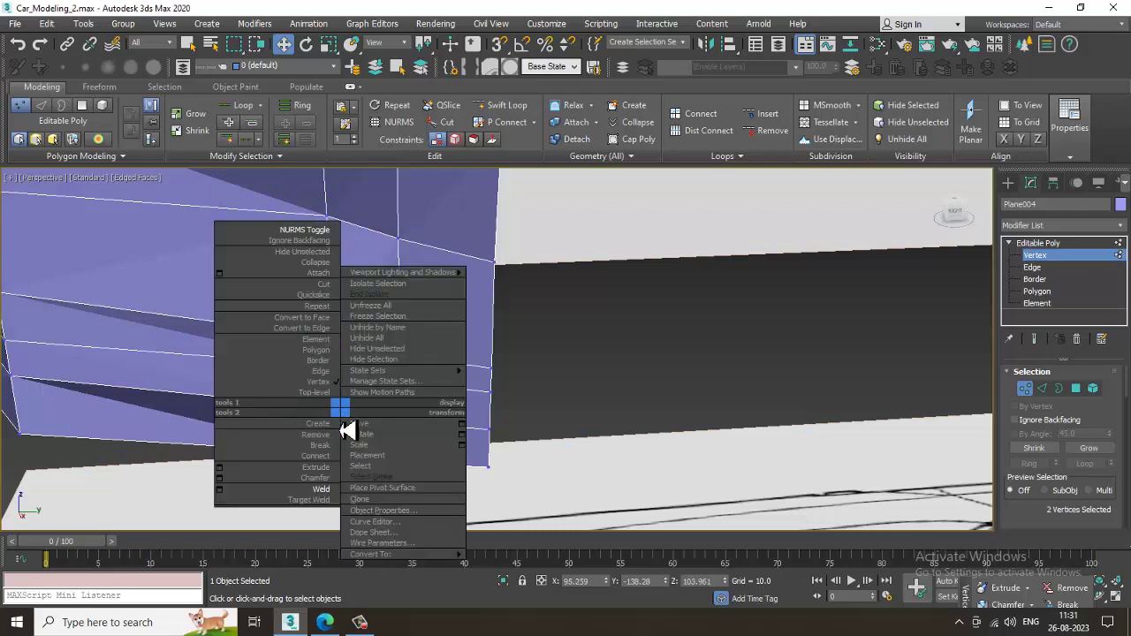
left_click(313, 491)
Preview the welded bumper with NURMS smoothing in the perspective and side views, and restore see-through shading
right_click(380, 333)
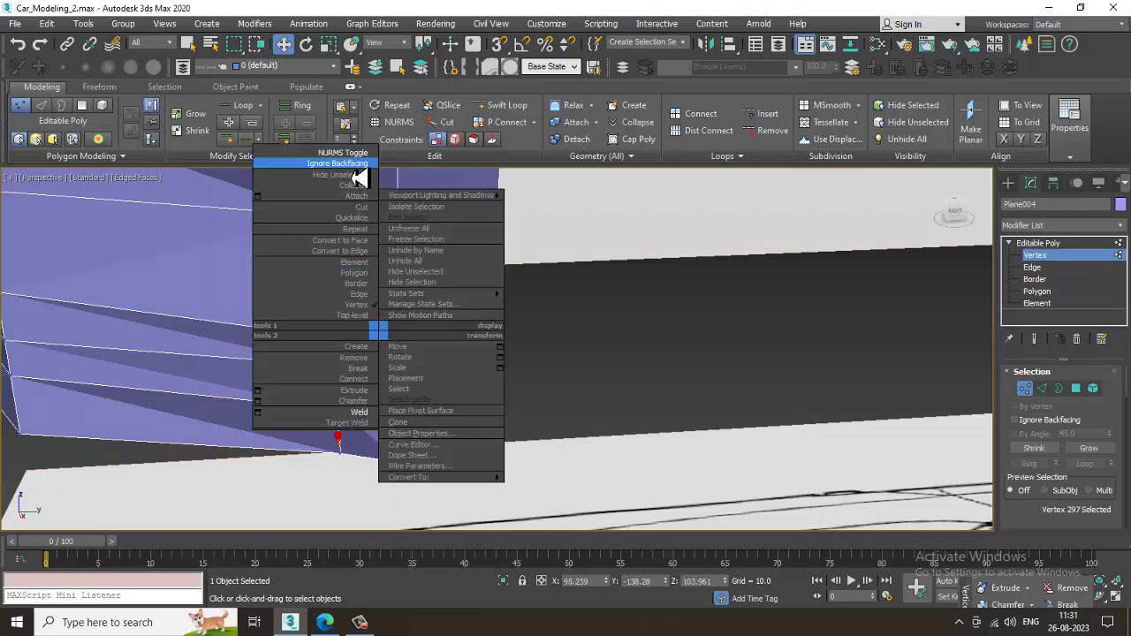
left_click(350, 152)
scroll(348, 185, "down", 4)
middle_click_drag(340, 331, 504, 362, "alt")
key("alt+w")
middle_click_drag(298, 425, 289, 432)
key("alt+x")
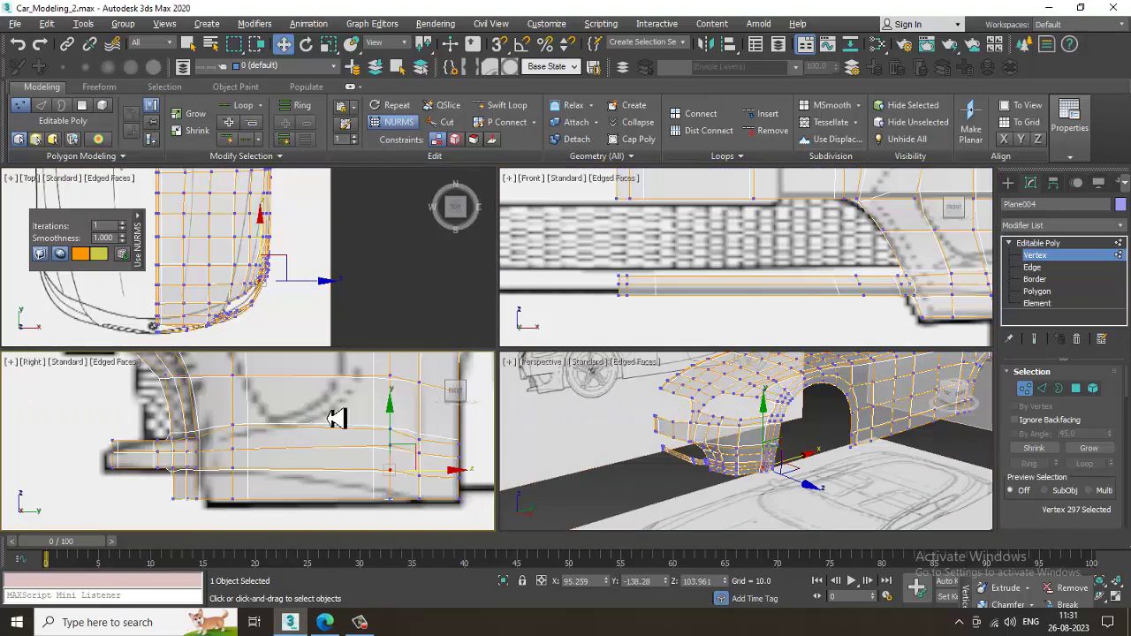
key("alt+w")
right_click(399, 351)
left_click(382, 175)
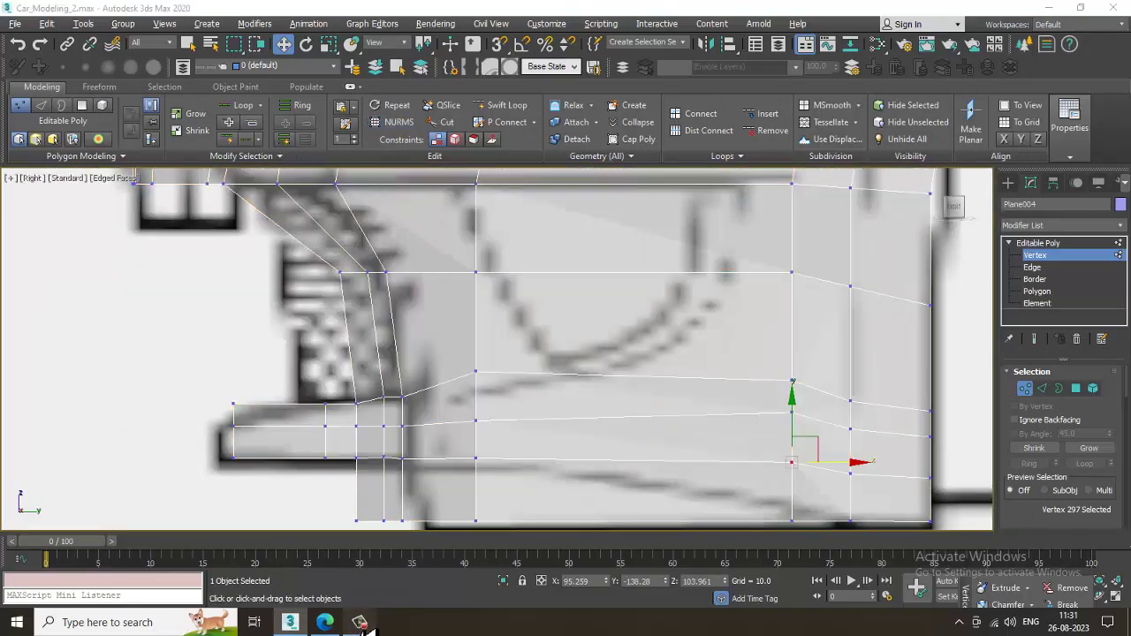
Move the bumper and lip vertices at the car's centre line forward to the blueprint's nose curve in the top view
key("alt+w")
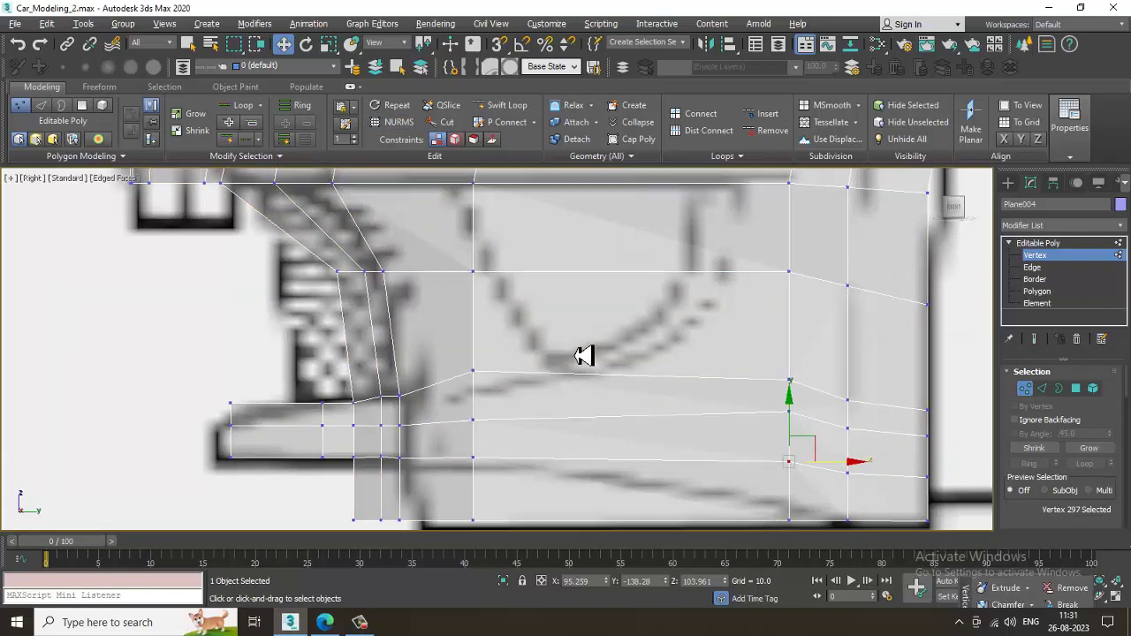
middle_click_drag(258, 502, 247, 498)
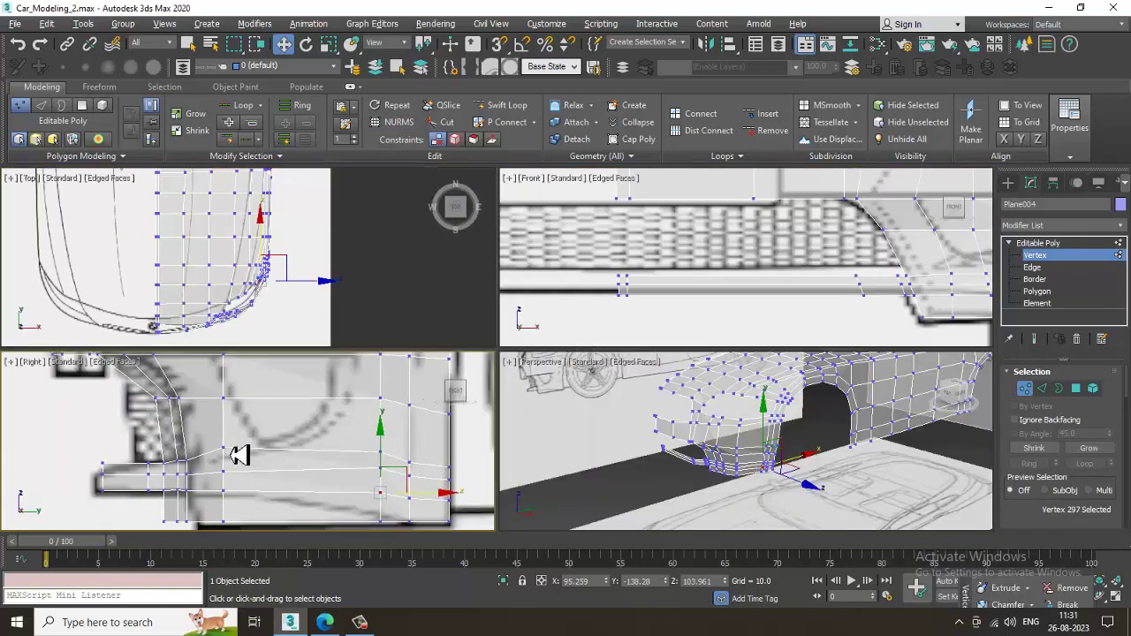
middle_click_drag(273, 270, 410, 177)
key("alt+w")
scroll(419, 321, "up", 3)
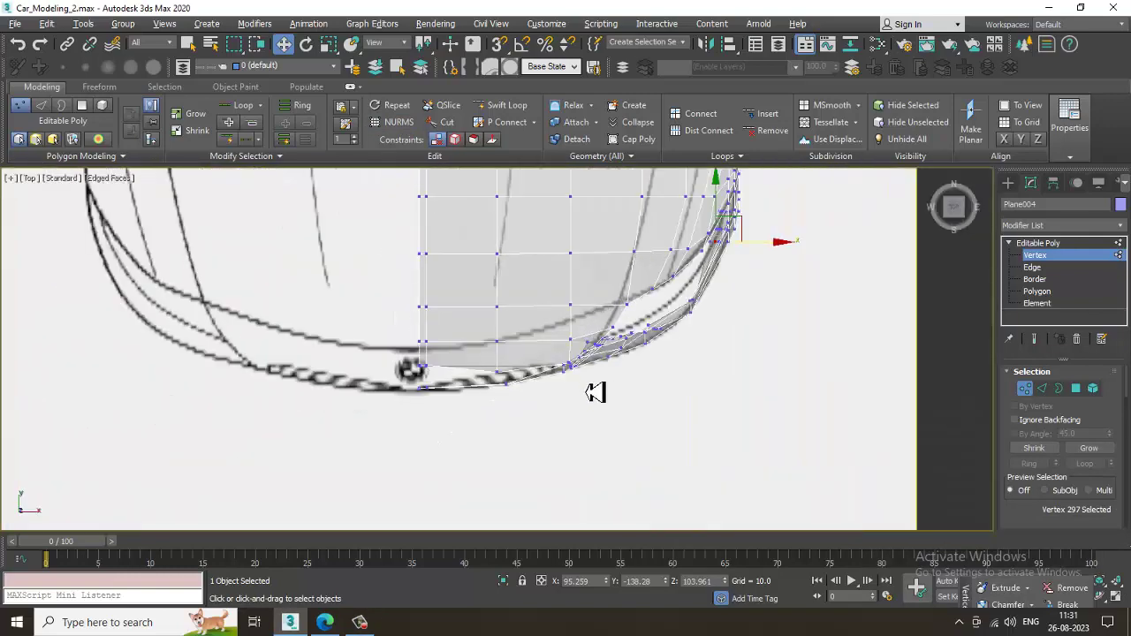
middle_click_drag(595, 392, 573, 389)
scroll(551, 407, "up", 2)
scroll(438, 439, "up", 1)
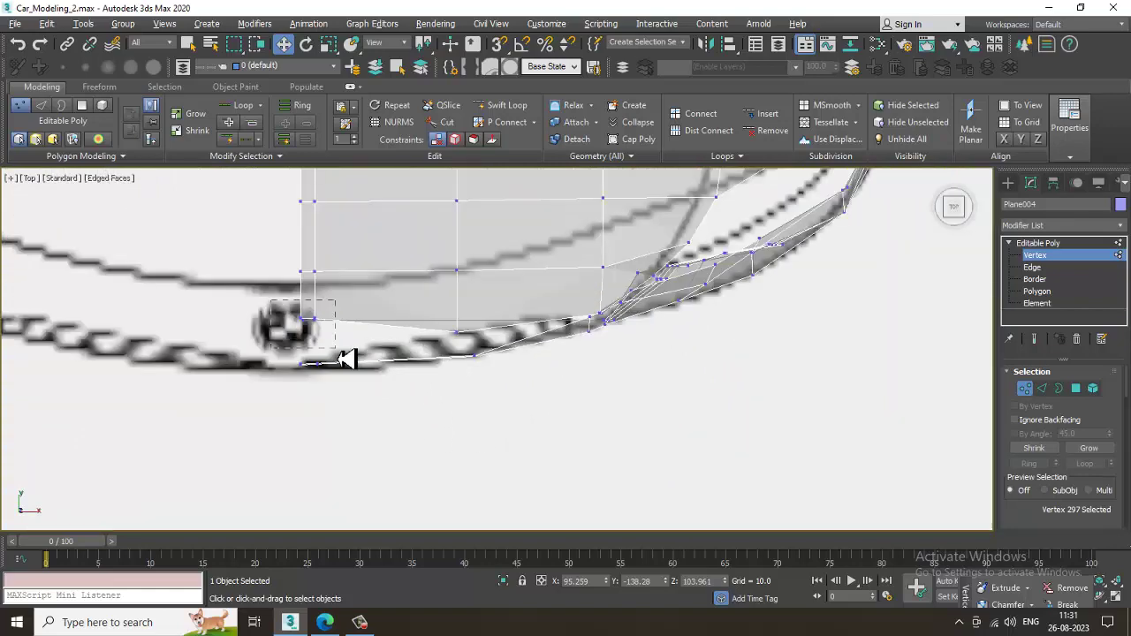
left_click_drag(337, 348, 336, 348)
left_click_drag(308, 284, 320, 317)
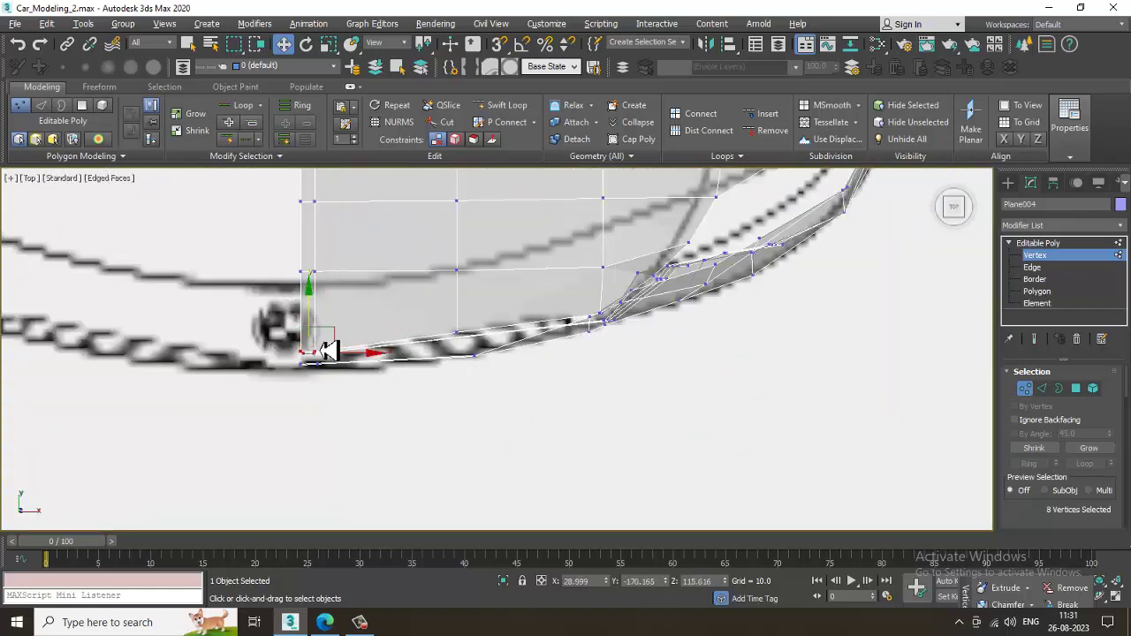
Examine the adjusted front lip and bumper in the perspective and side views
key("alt+w")
middle_click_drag(659, 457, 651, 420, "alt")
key("alt+w")
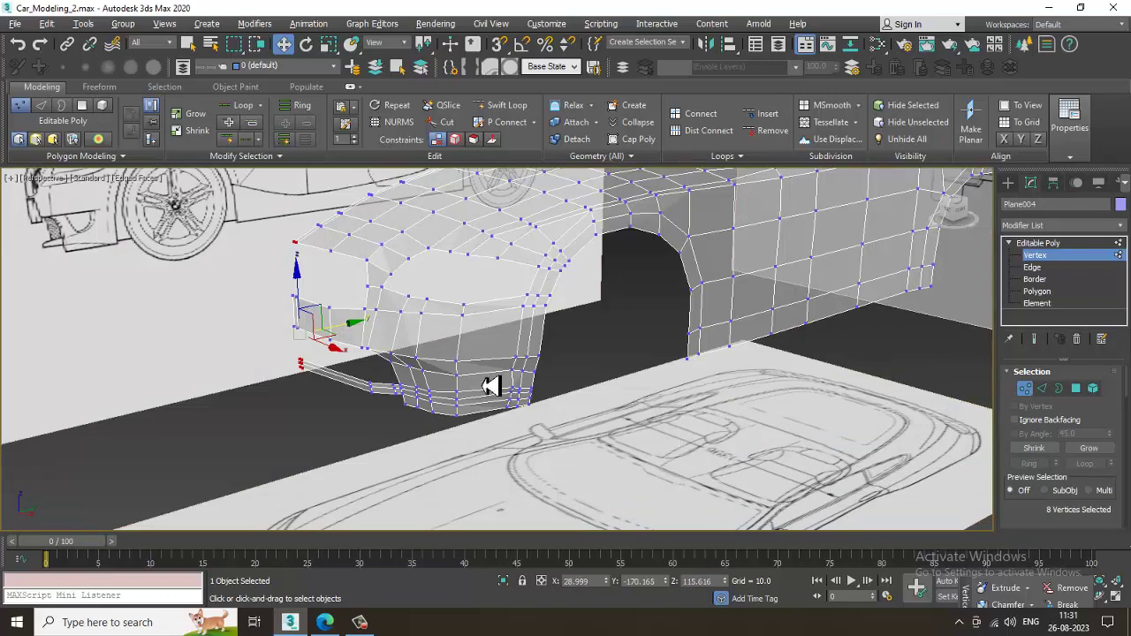
scroll(491, 386, "up", 2)
middle_click_drag(491, 386, 454, 369, "alt")
scroll(454, 369, "up", 2)
key("alt+w")
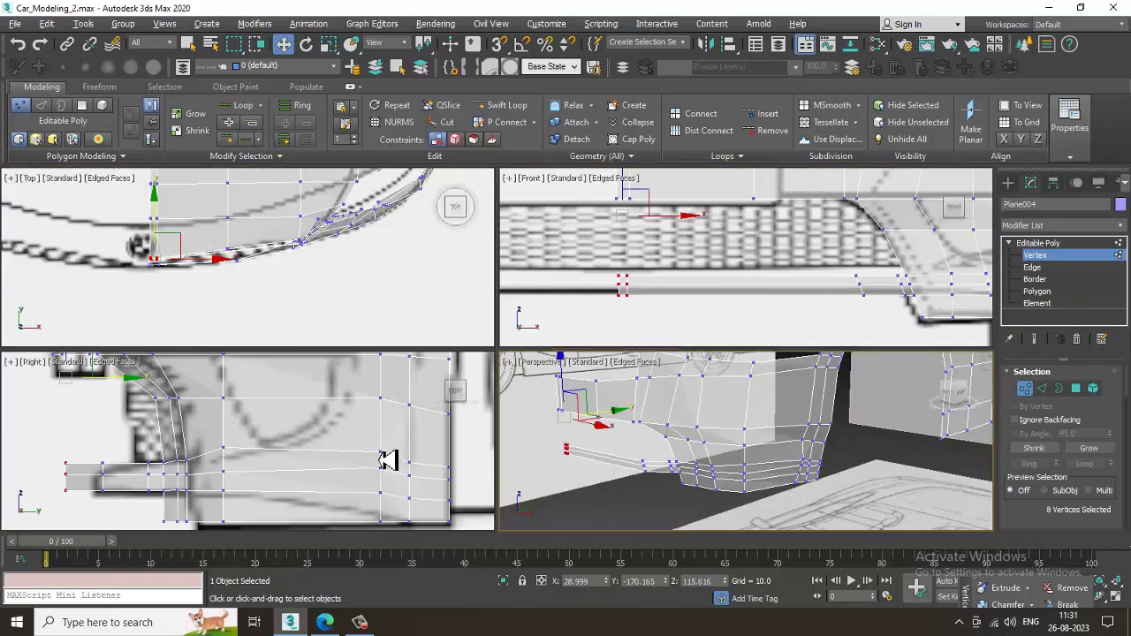
middle_click_drag(389, 460, 360, 470)
key("alt+w")
middle_click_drag(446, 287, 444, 411)
scroll(444, 410, "down", 2)
key("alt+w")
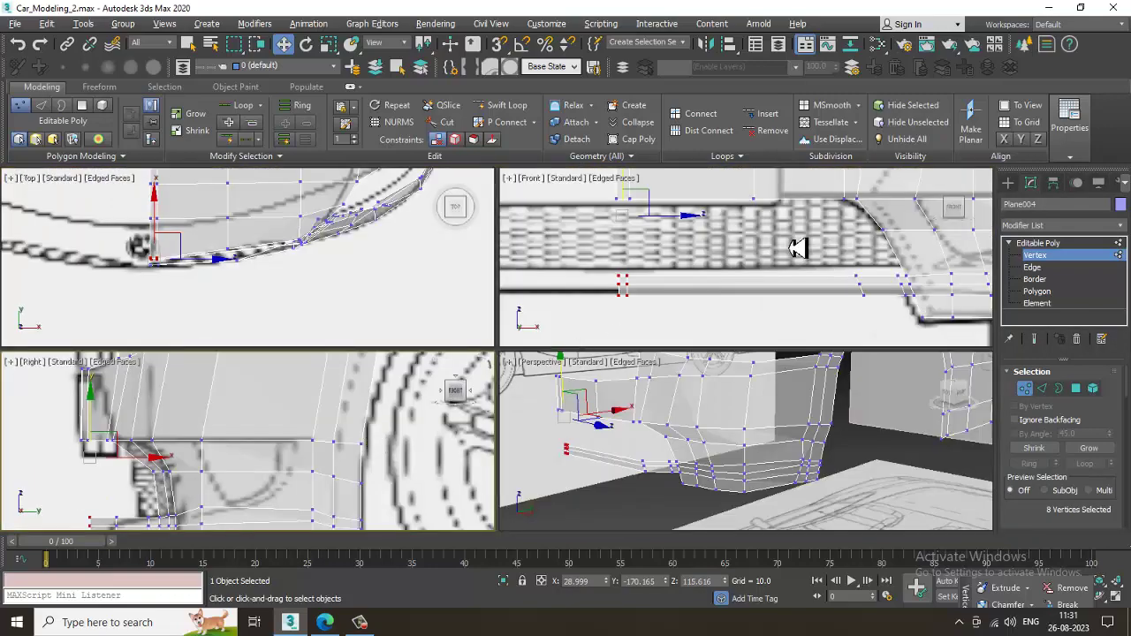
Move the vertex at the bumper's outer corner, level with the fog lamp opening's lower edge, inward along X in the front view
key("alt+w")
middle_click_drag(797, 247, 621, 327)
scroll(719, 239, "down", 3)
scroll(648, 318, "up", 3)
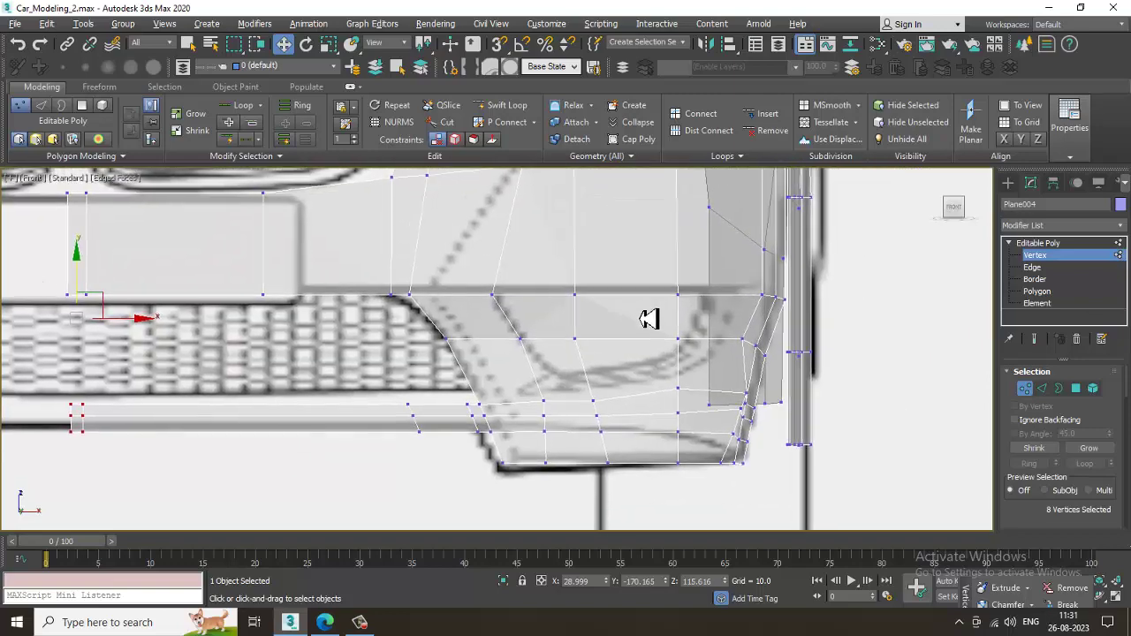
middle_click_drag(705, 329, 701, 329)
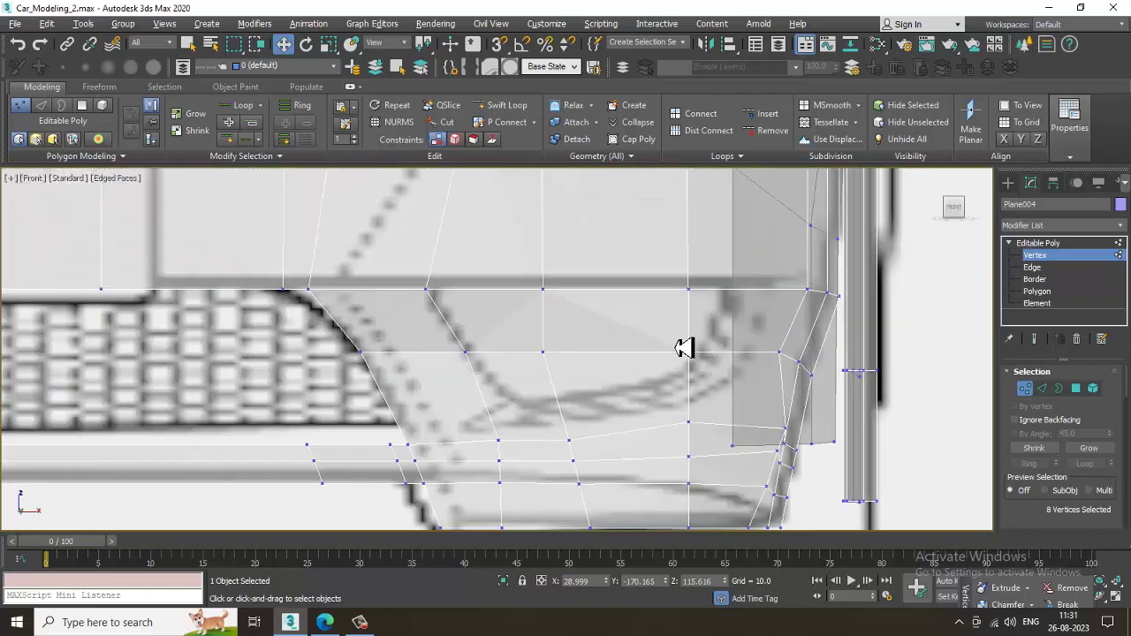
middle_click_drag(776, 410, 740, 367)
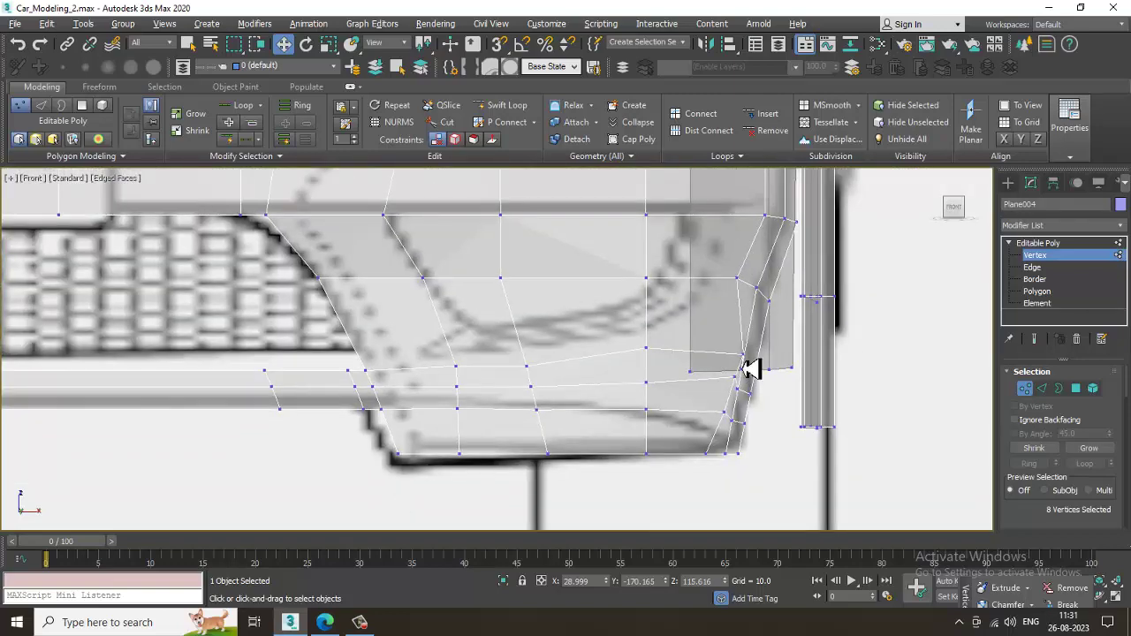
left_click(743, 355)
left_click_drag(796, 359, 769, 362)
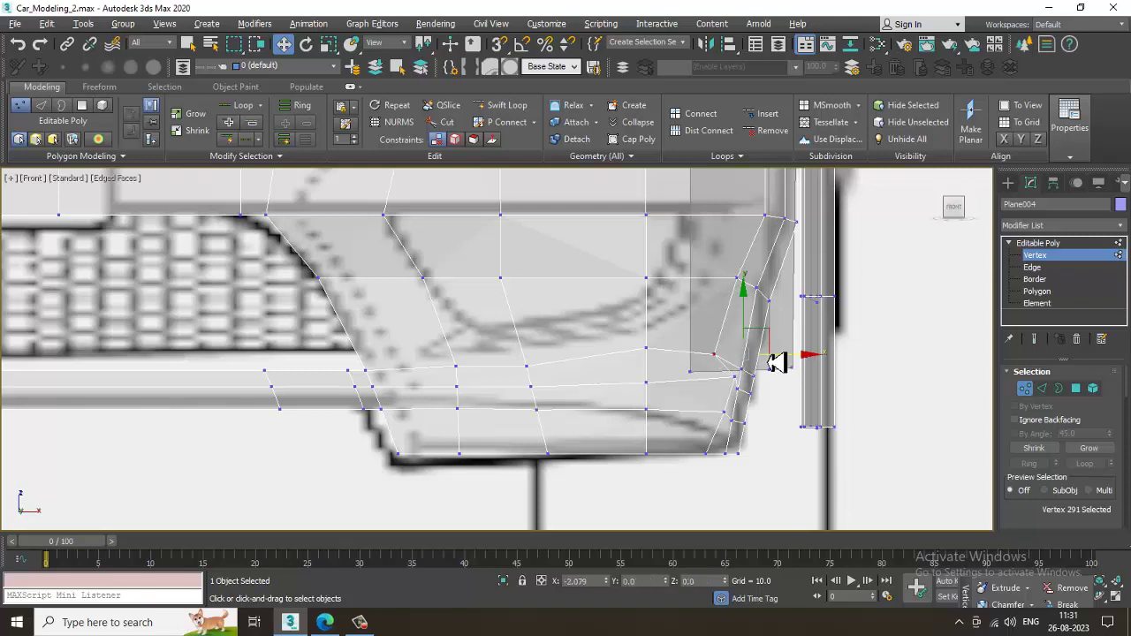
Raise the two vertices below the fog lamp opening to follow its curved lower outline in the front view
middle_click_drag(748, 293, 759, 340)
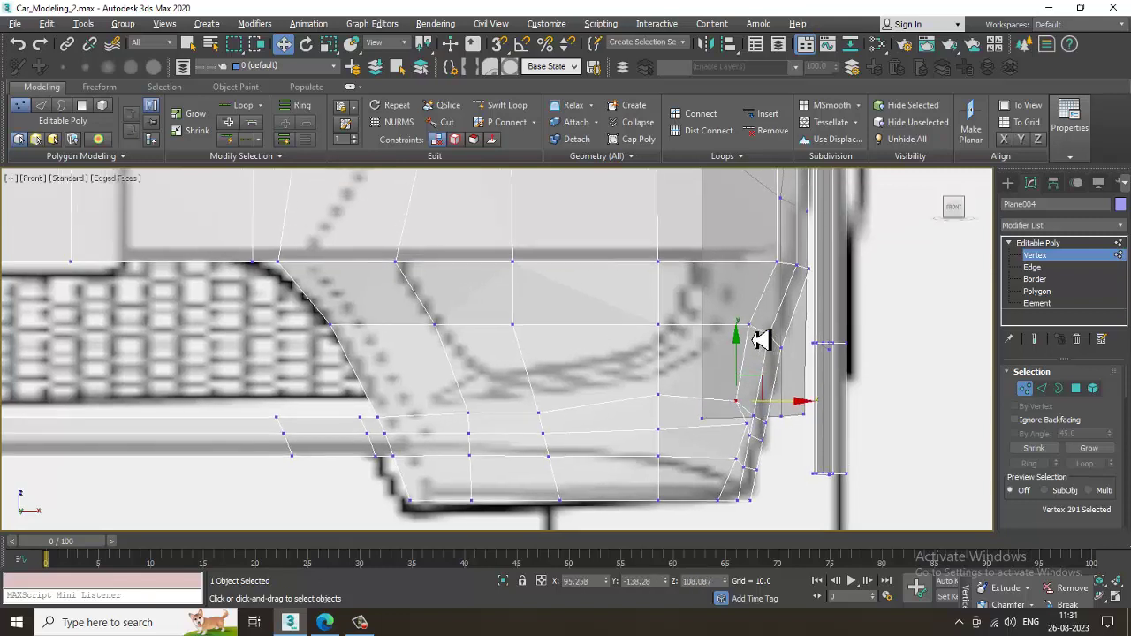
left_click(535, 415)
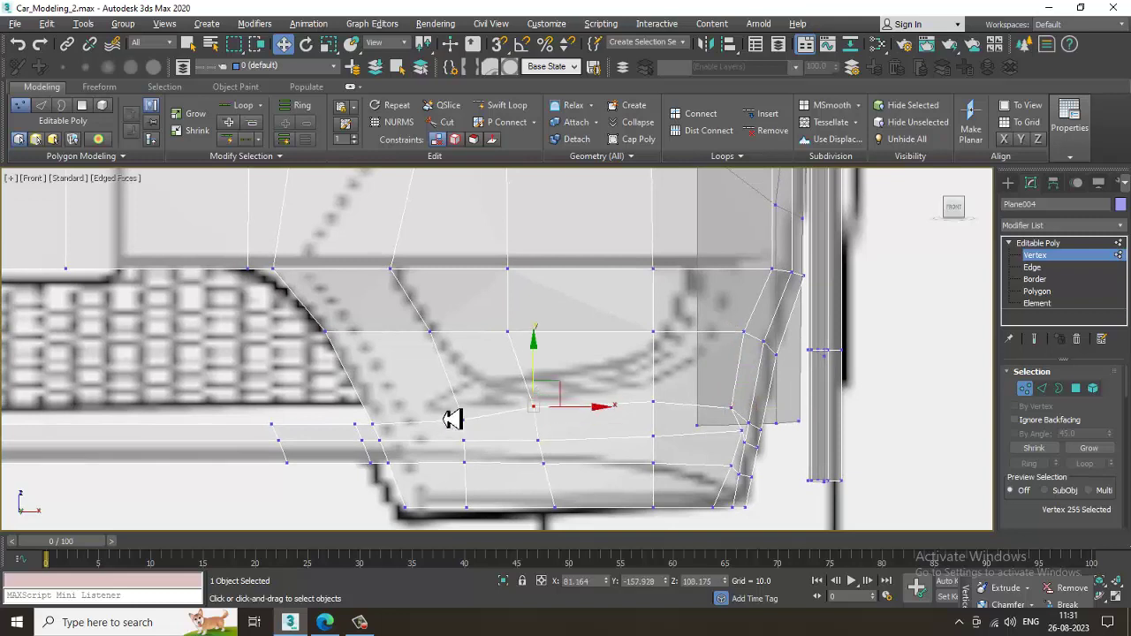
left_click_drag(472, 423, 472, 424)
left_click_drag(463, 371, 463, 353)
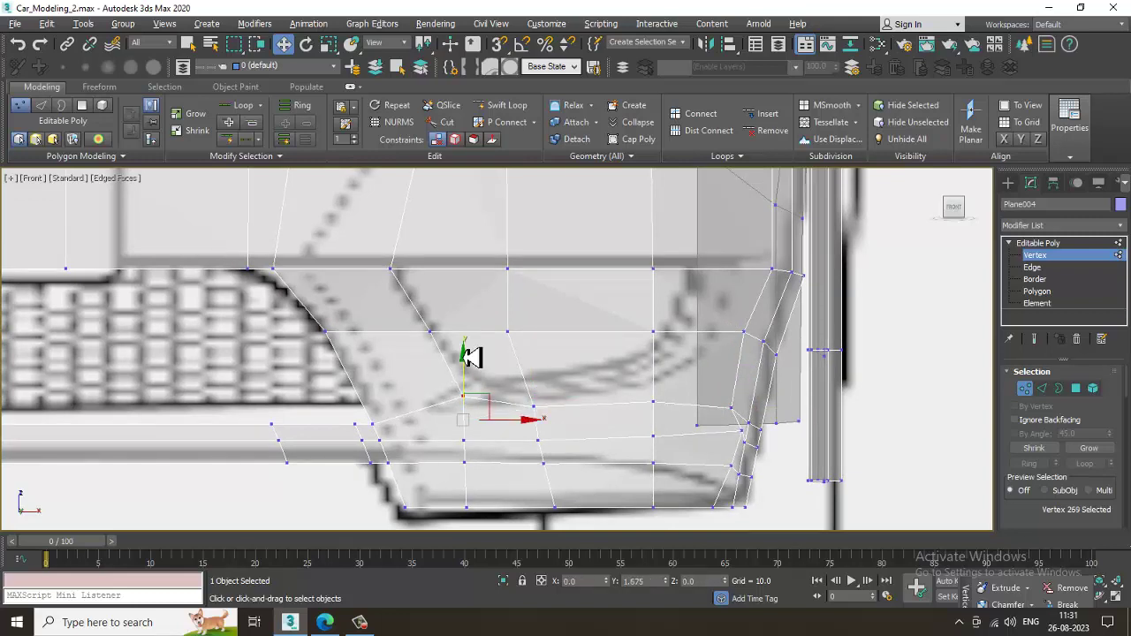
middle_click_drag(556, 320, 529, 320)
scroll(605, 340, "down", 2)
middle_click_drag(667, 316, 552, 337)
scroll(551, 337, "up", 1)
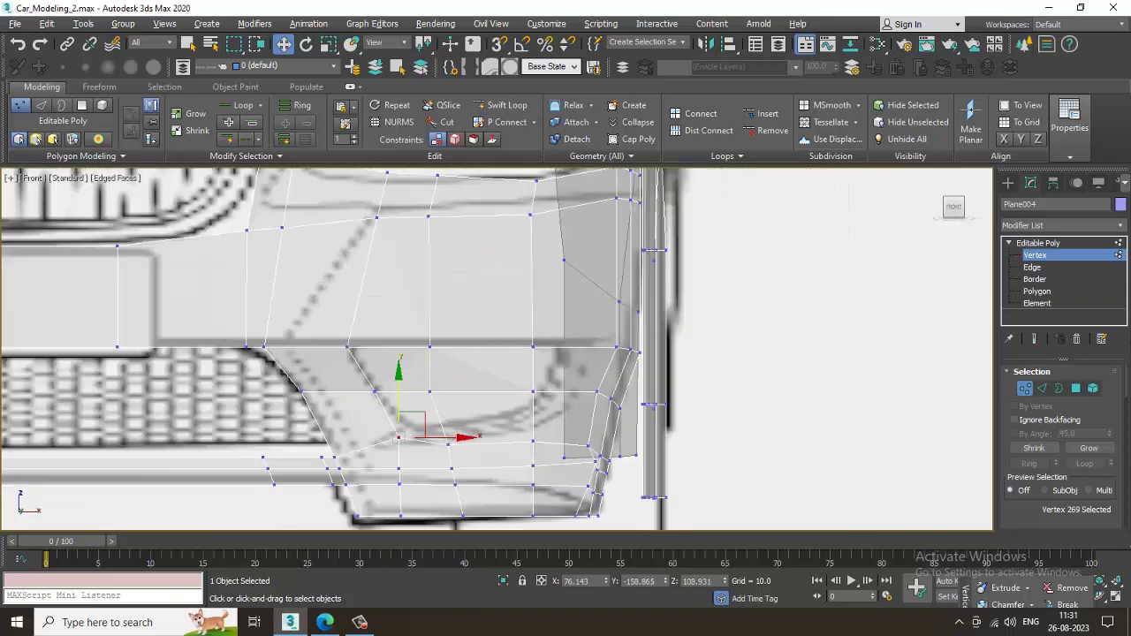
left_click(1038, 291)
left_click(409, 381)
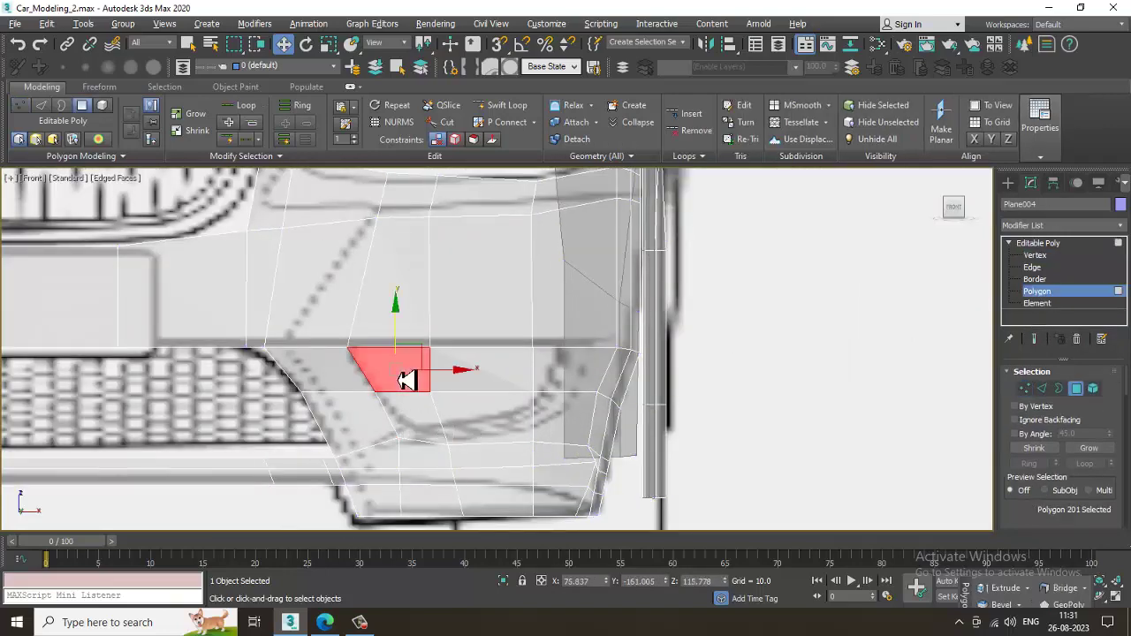
left_click(476, 382, "ctrl")
left_click(561, 377, "ctrl")
left_click(556, 415, "ctrl")
left_click(481, 415, "ctrl")
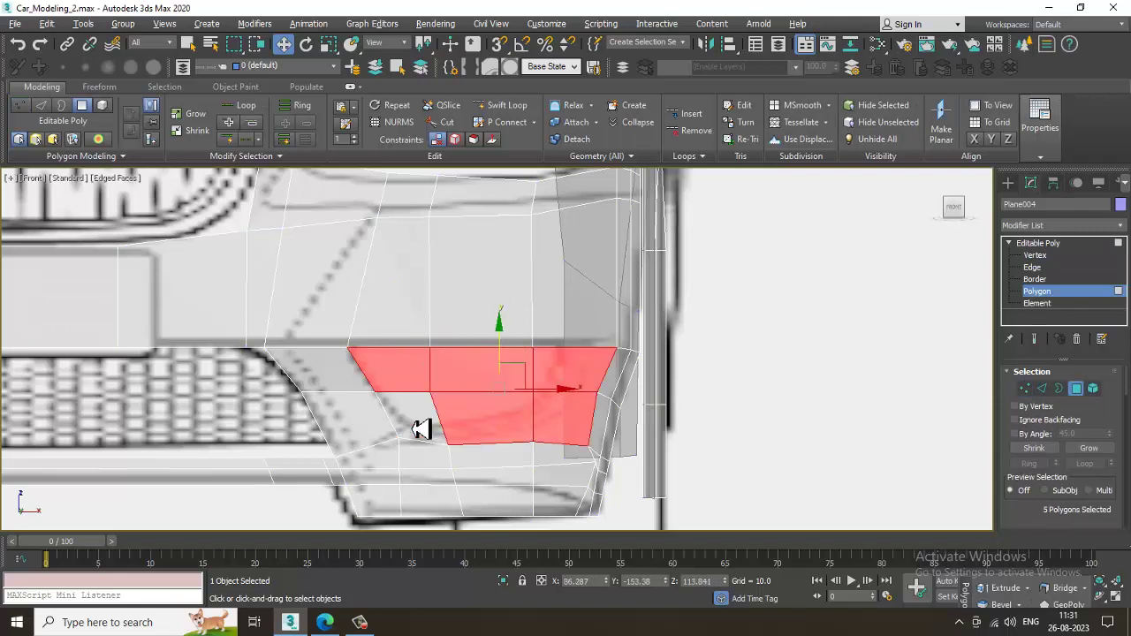
left_click(422, 429, "ctrl")
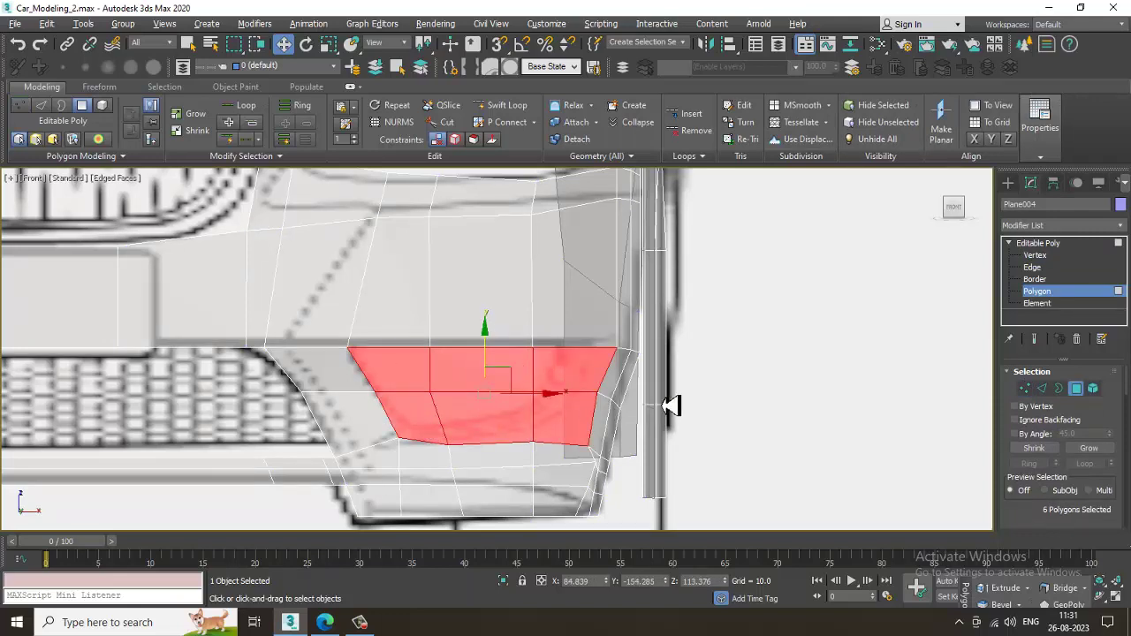
left_click(726, 378)
Move the vertices on the fog lamp opening's outer side outward onto its blueprint outline and shift the lower corner to fit
key("1")
left_click_drag(512, 331, 618, 358)
left_click_drag(509, 378, 605, 401)
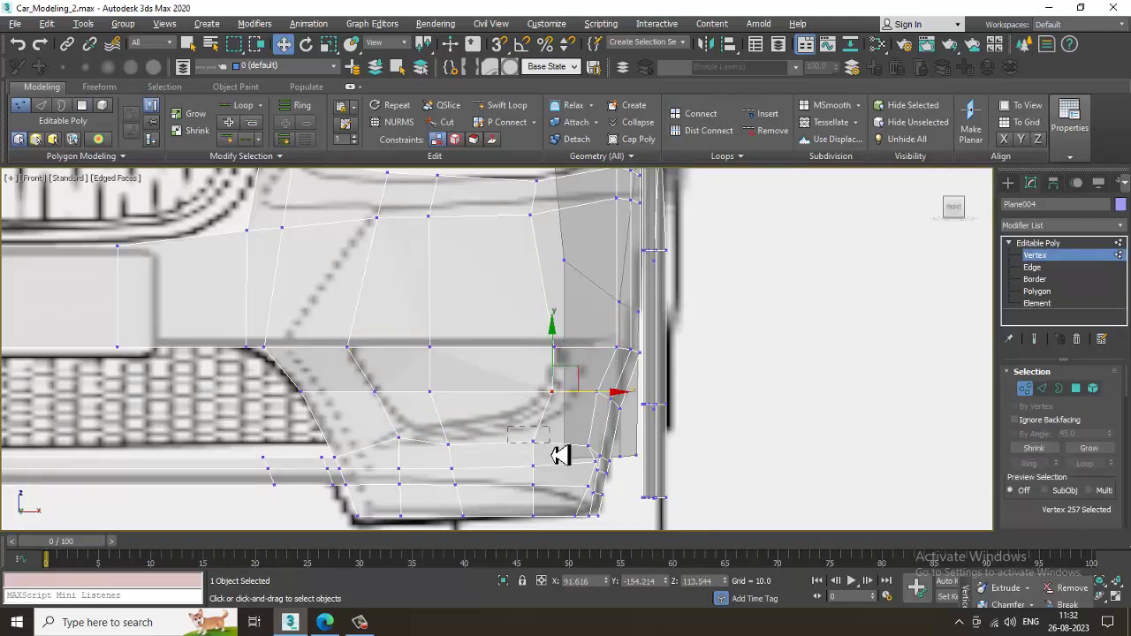
left_click_drag(550, 443, 577, 443)
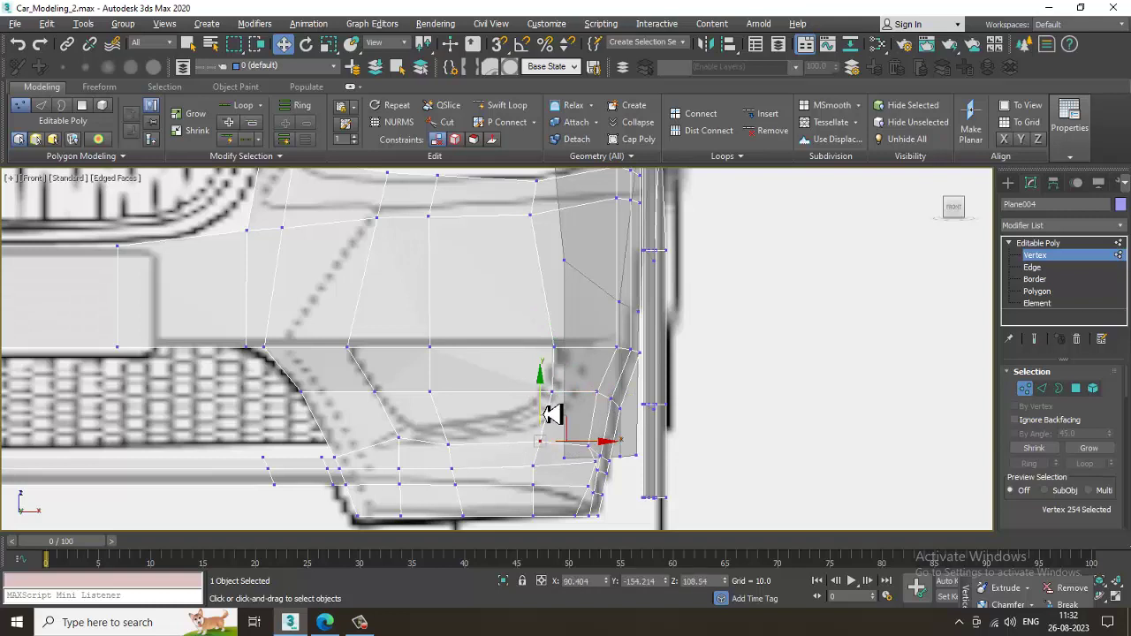
Select the four polygons that fill the fog lamp opening in the bumper
left_click(1037, 291)
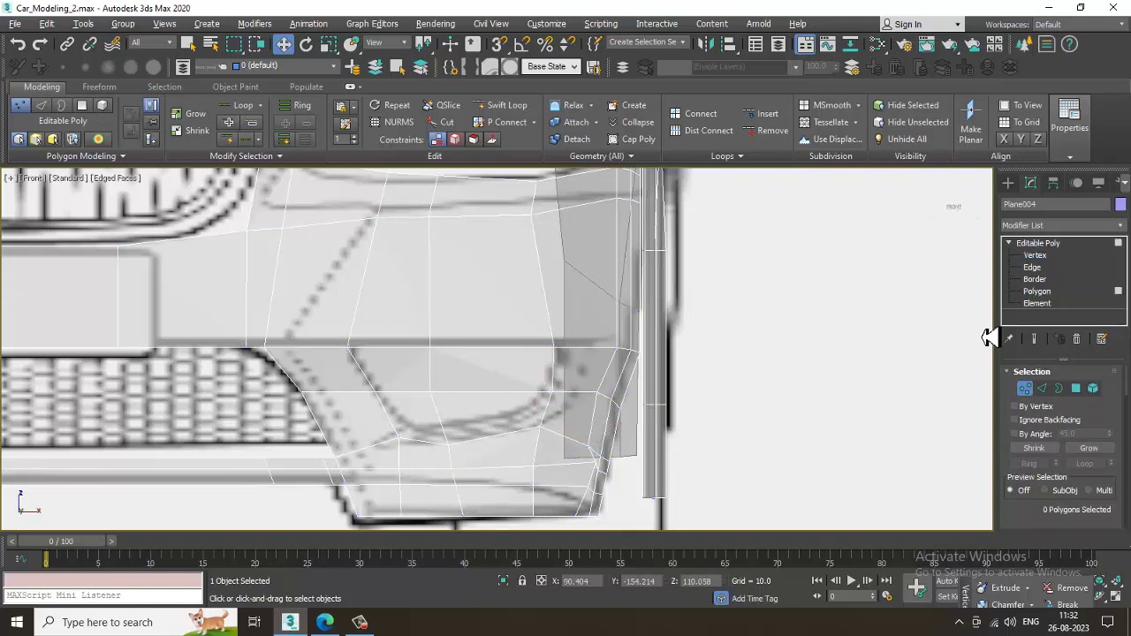
left_click(533, 386)
left_click(390, 375, "ctrl")
left_click(433, 424, "ctrl")
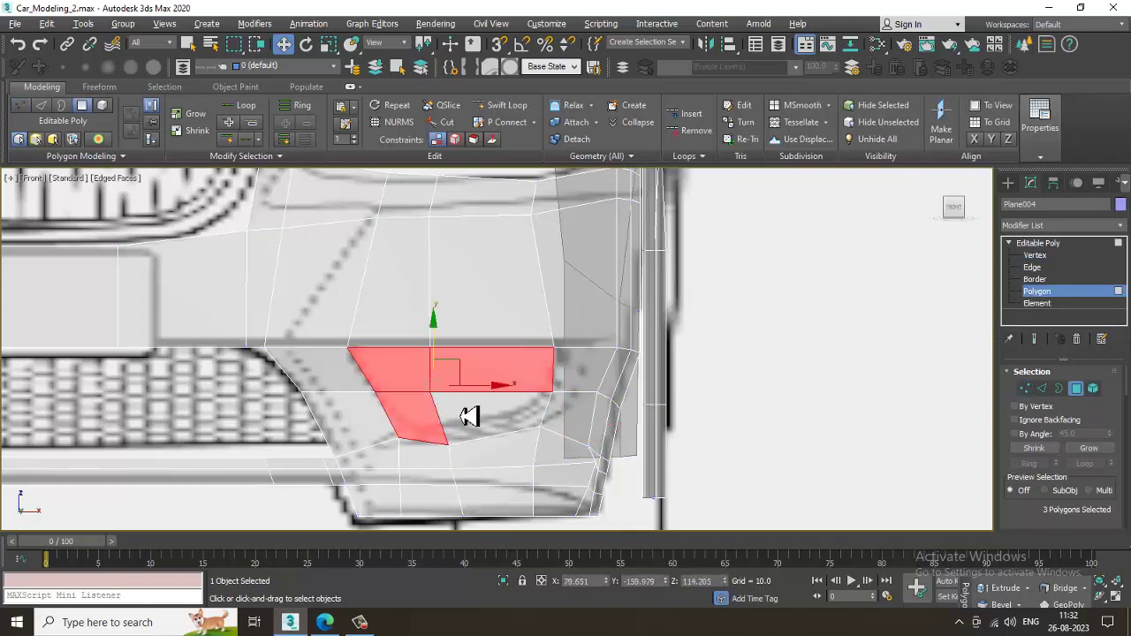
left_click(472, 416, "ctrl")
key("alt+w")
middle_click(730, 439)
key("alt+w")
middle_click_drag(694, 433, 437, 366, "alt")
left_click_drag(437, 364, 490, 353, "shift")
left_click(628, 326)
key("ctrl+z")
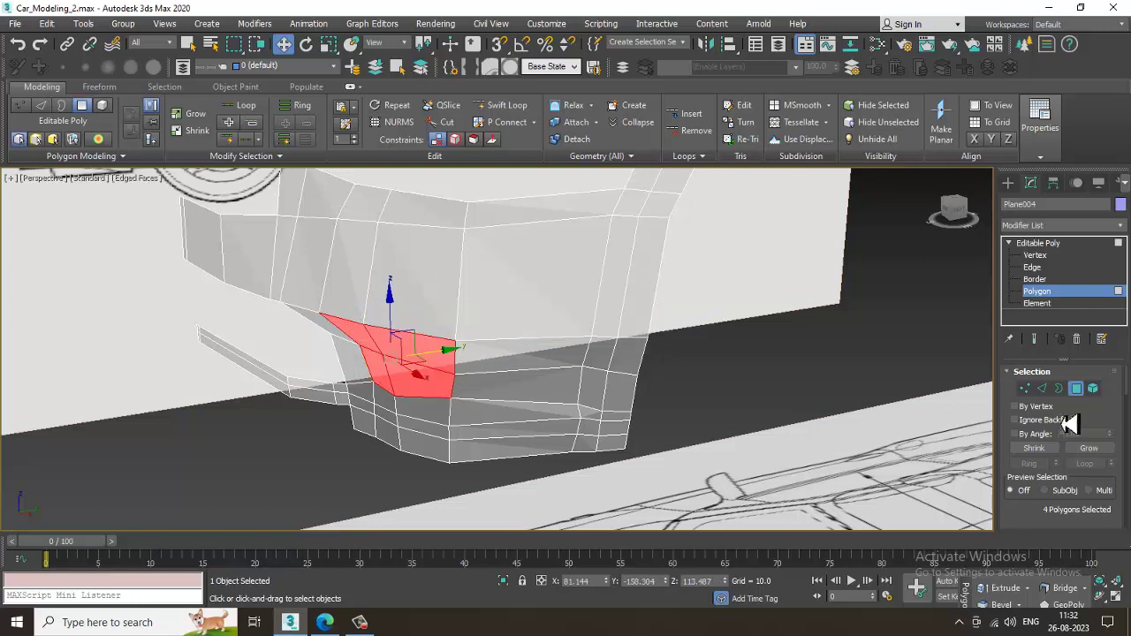
Turn off see-through shading and extrude the four fog lamp polygons inward with a height of -5.245
left_click_drag(1042, 514, 1037, 406)
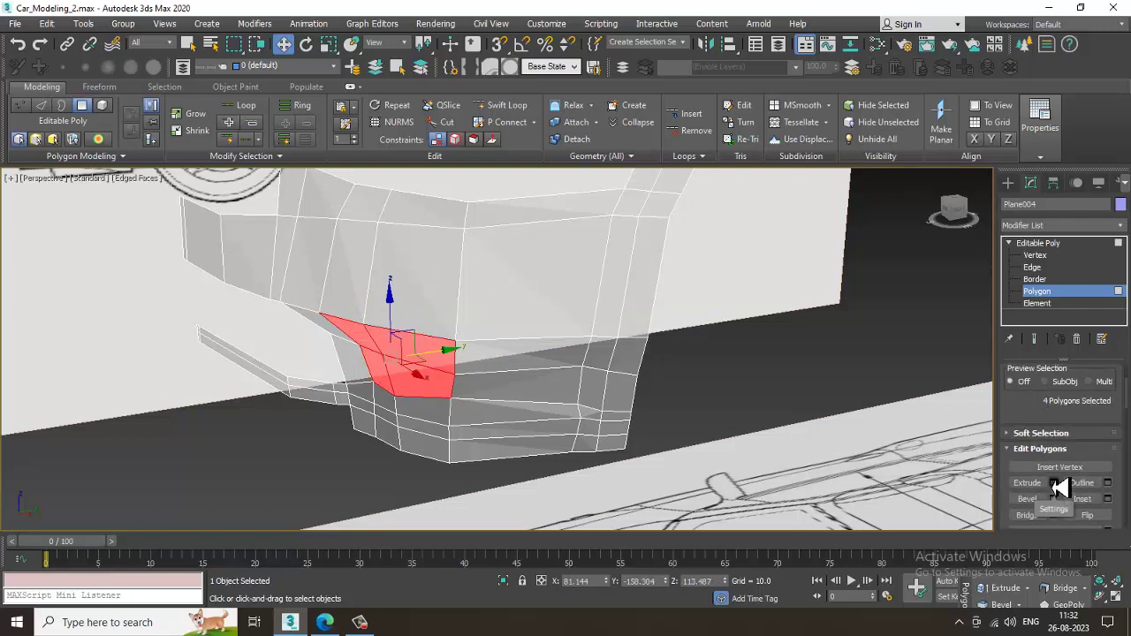
left_click(1053, 483)
key("alt+x")
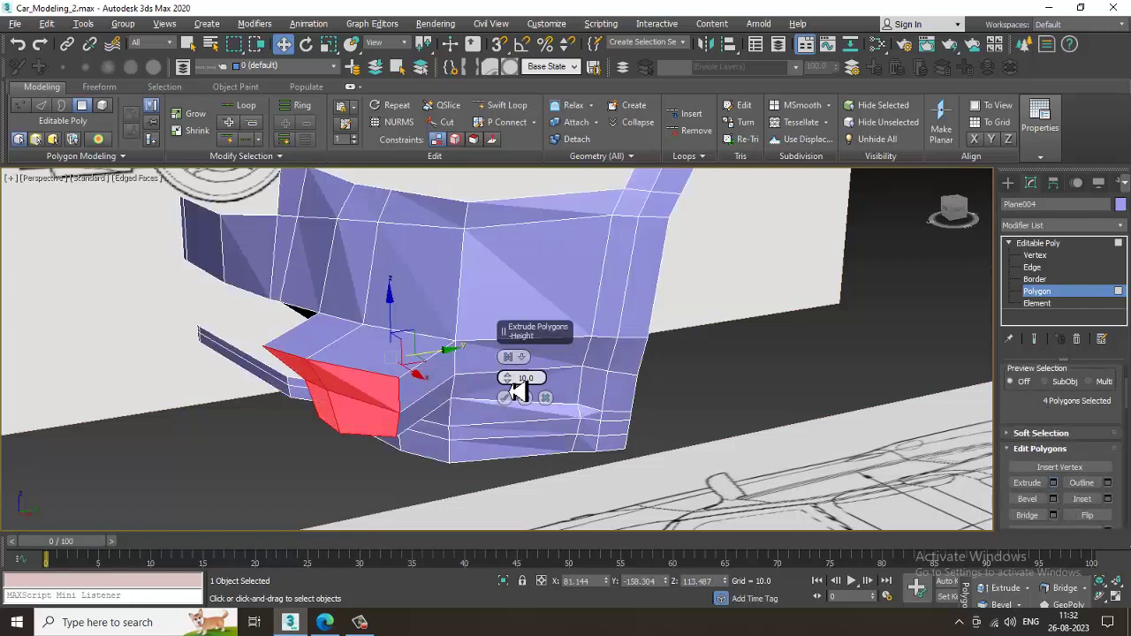
left_click_drag(507, 378, 566, 471)
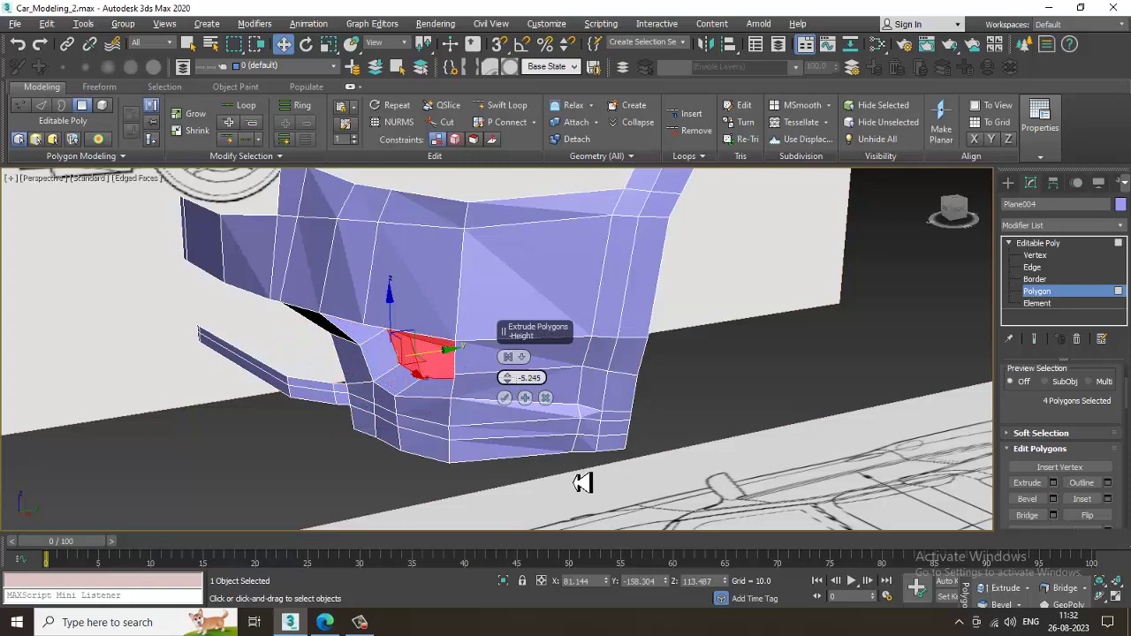
left_click(505, 399)
Insert a Swift Loop edge loop around the side walls of the fog lamp recess
middle_click_drag(487, 374, 453, 351, "alt")
scroll(494, 351, "up", 3)
left_click(500, 112)
middle_click_drag(319, 253, 305, 342, "alt")
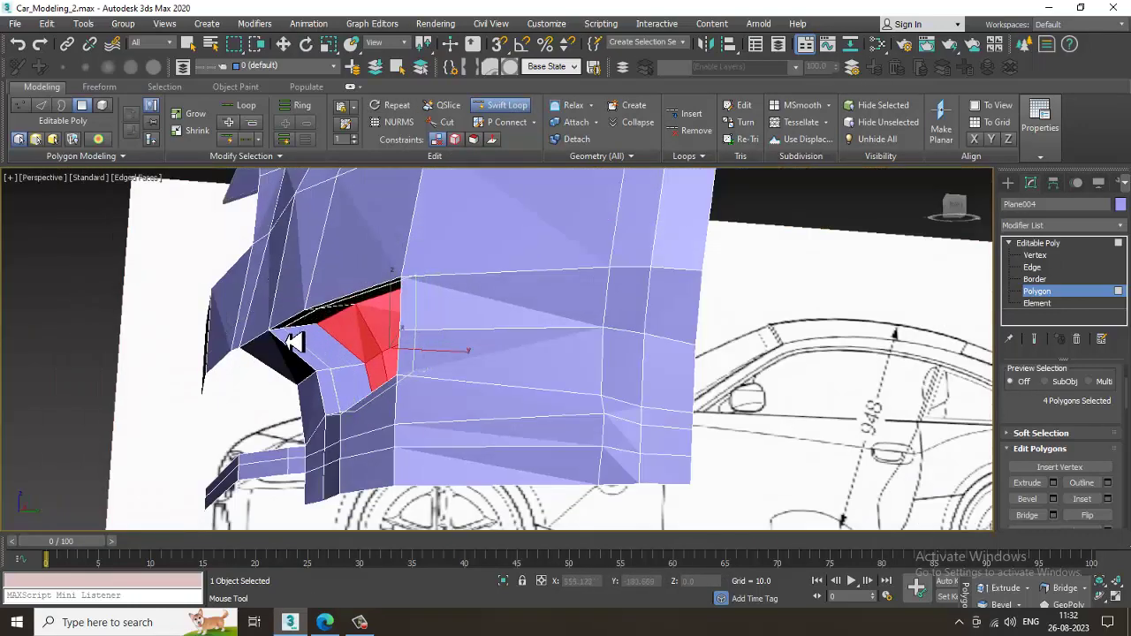
middle_click_drag(318, 339, 472, 333, "alt")
right_click(414, 358)
Preview the fog lamp recess with NURMS smoothing in the perspective view, and turn the smoothing off again
scroll(420, 363, "down", 4)
right_click(460, 315)
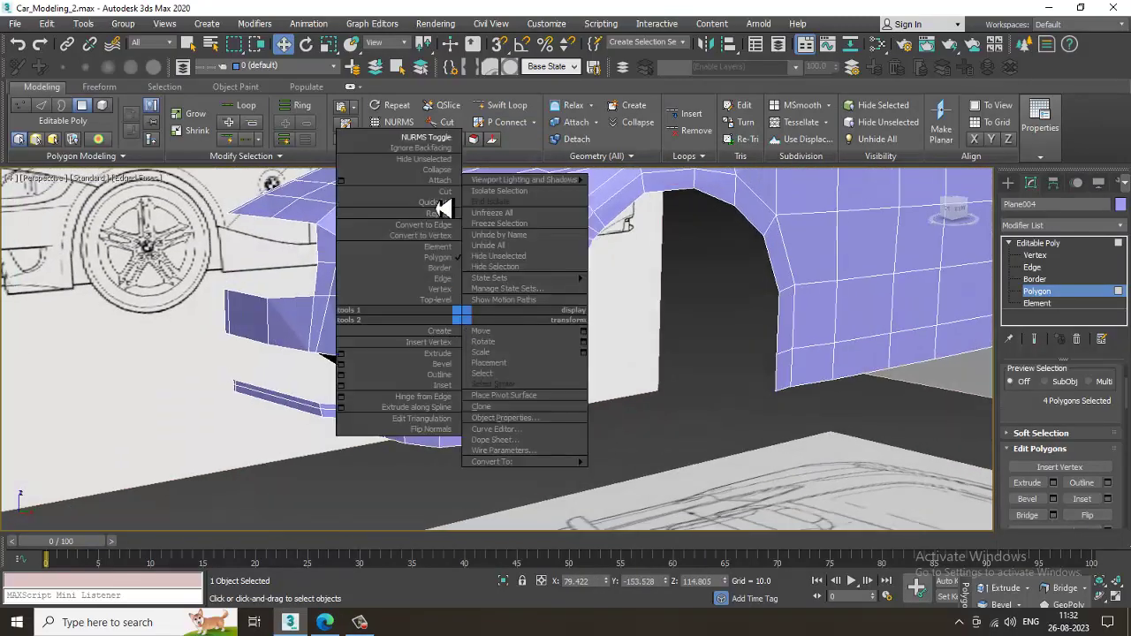
left_click(431, 138)
mouse_move(469, 375)
middle_mouse_down("alt")
mouse_move(503, 391)
mouse_move(445, 412)
mouse_move(515, 422)
mouse_move(479, 415)
middle_mouse_up("alt")
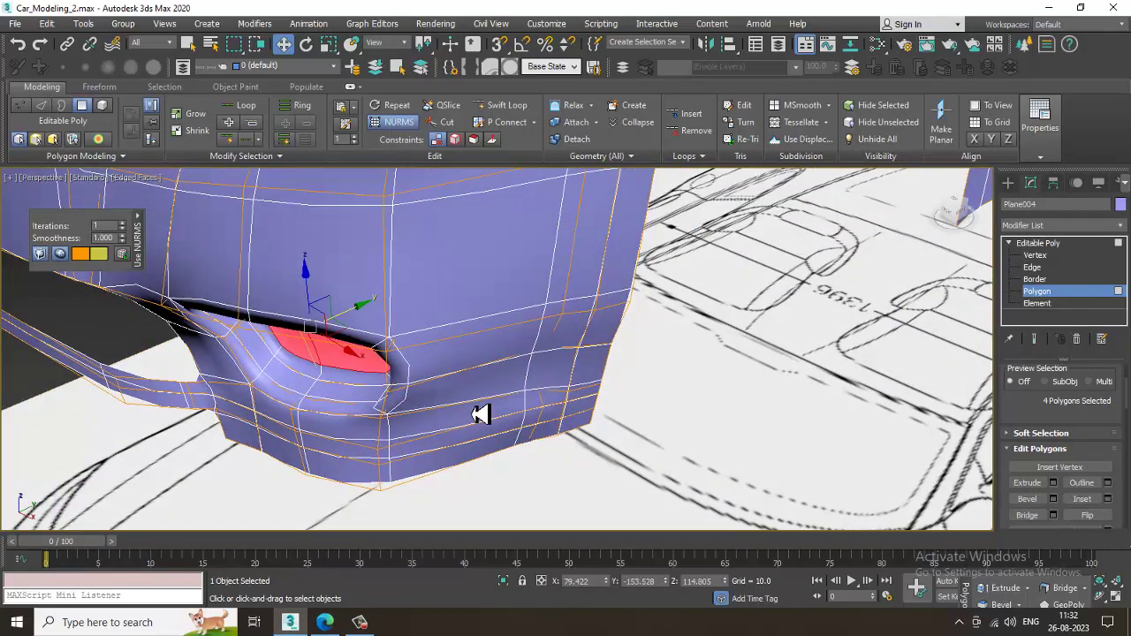
right_click(502, 316)
left_click(461, 139)
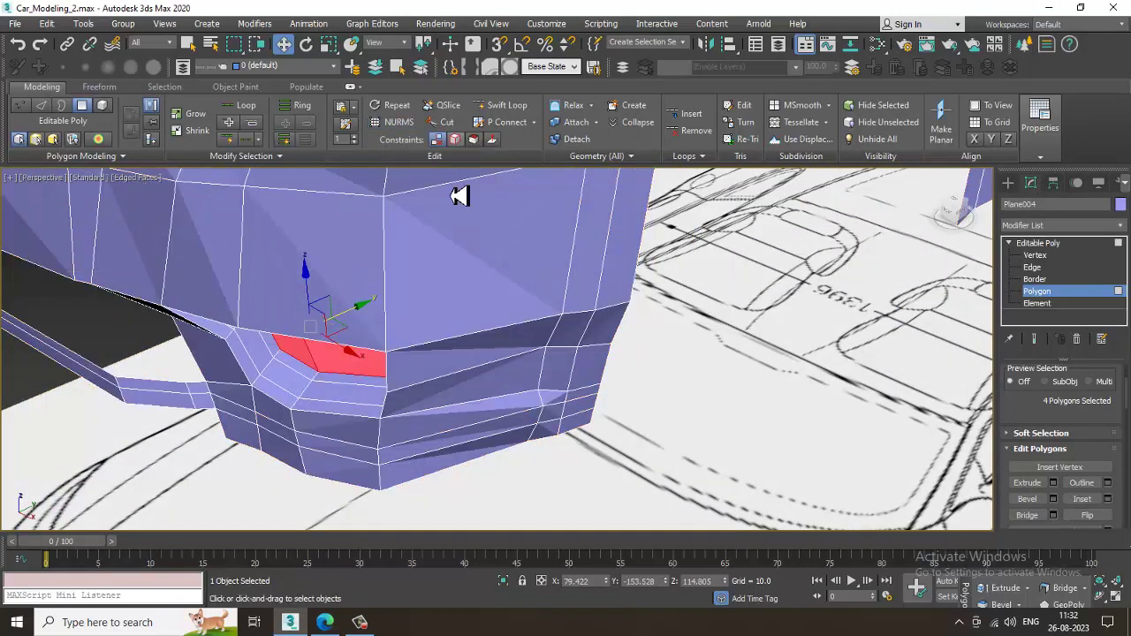
Restore see-through shading and compare the fog lamp recess and lower bumper with the blueprint in the front view
key("alt+w")
middle_click(376, 444)
middle_click(785, 235)
key("alt+w")
key("alt+x")
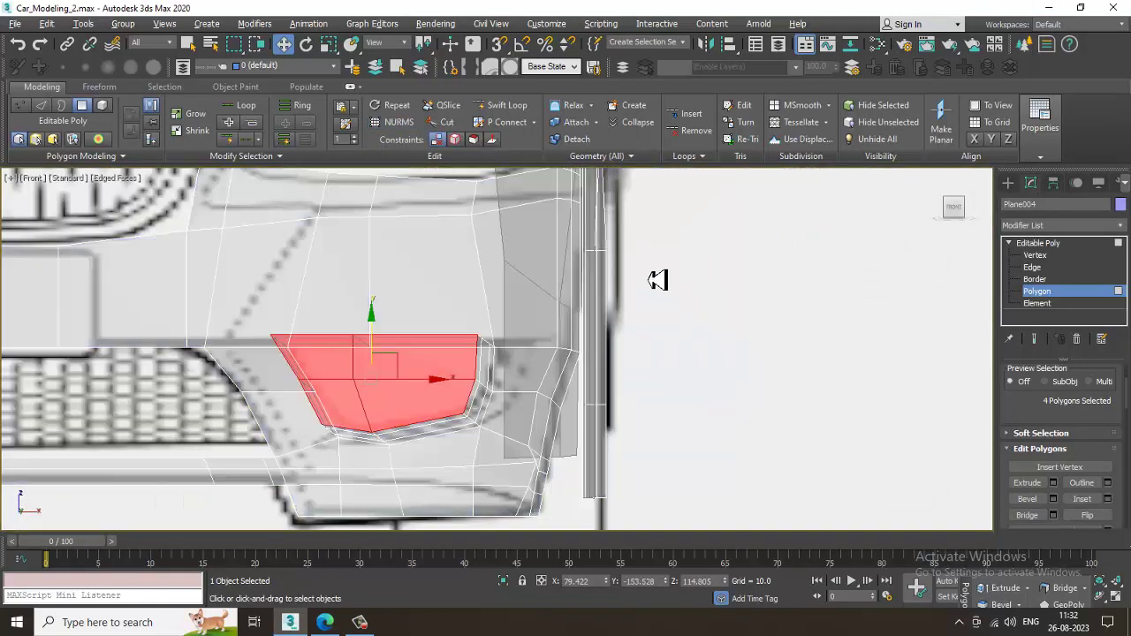
middle_click_drag(406, 362, 540, 327)
scroll(539, 327, "down", 2)
middle_click_drag(449, 359, 610, 351)
scroll(492, 384, "up", 2)
middle_click_drag(547, 402, 570, 405)
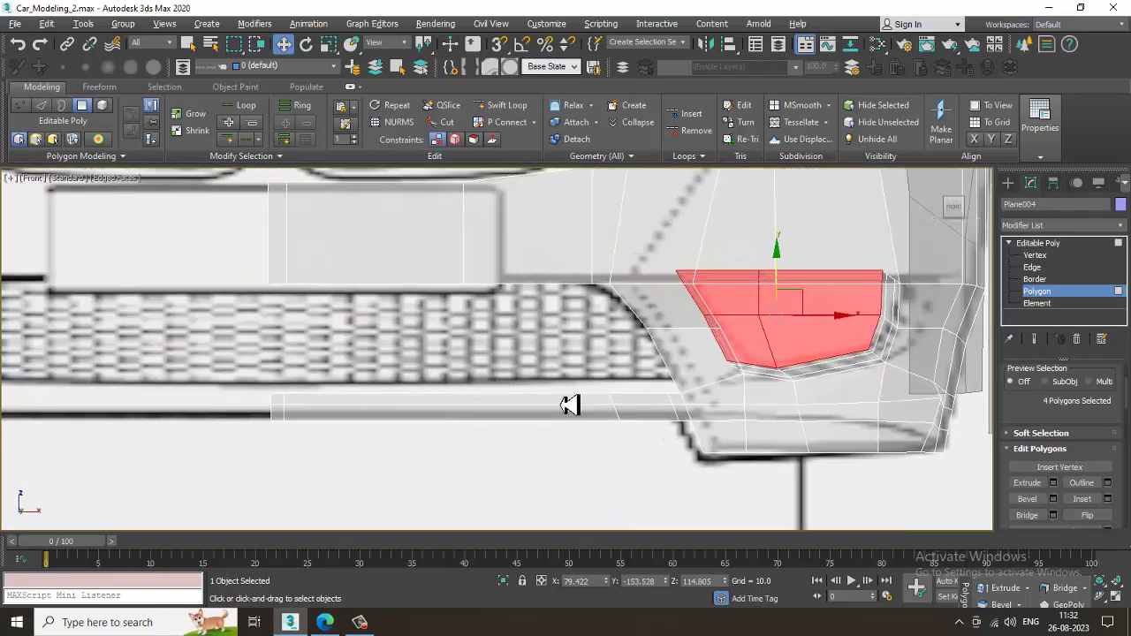
Select the column of centreline vertices from the roof edge to the lower lip in the front view and flatten it along X with Scale
scroll(570, 404, "down", 5)
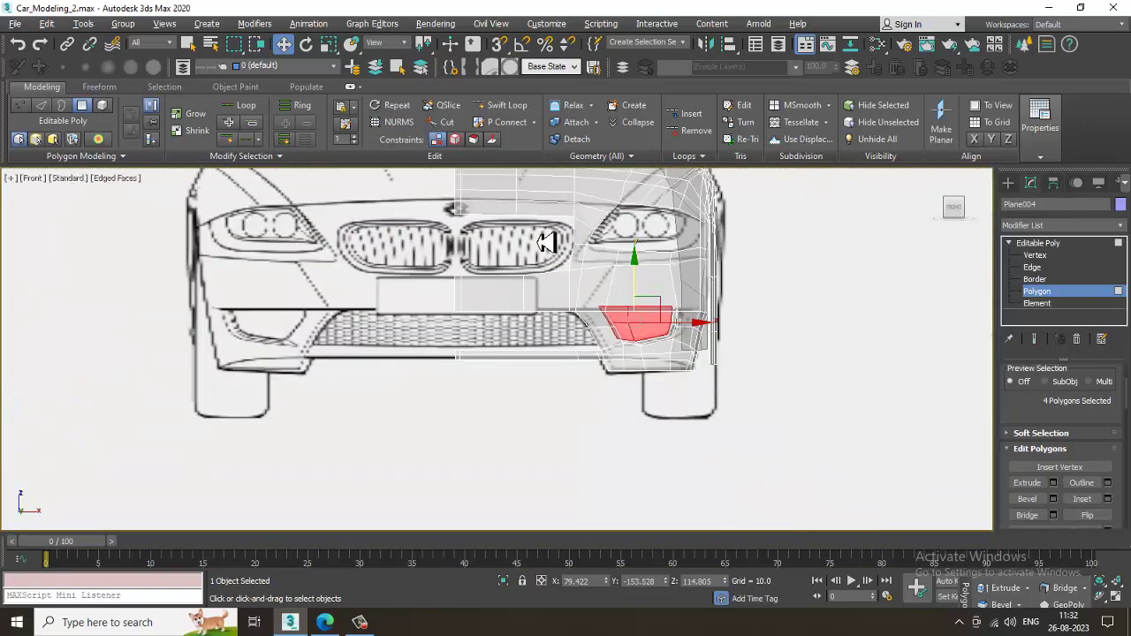
middle_click_drag(545, 242, 520, 359)
key("1")
middle_click_drag(427, 250, 425, 306)
scroll(425, 304, "up", 3)
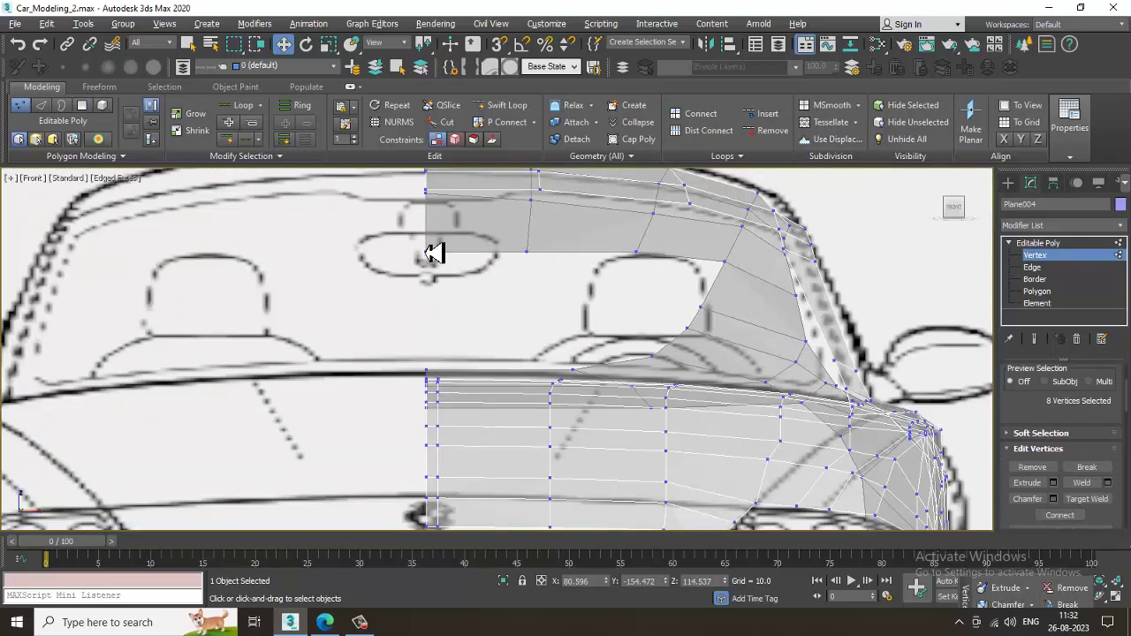
middle_click_drag(426, 253, 423, 347)
left_click_drag(466, 384, 468, 386)
middle_click_drag(469, 386, 479, 262)
scroll(478, 264, "up", 2)
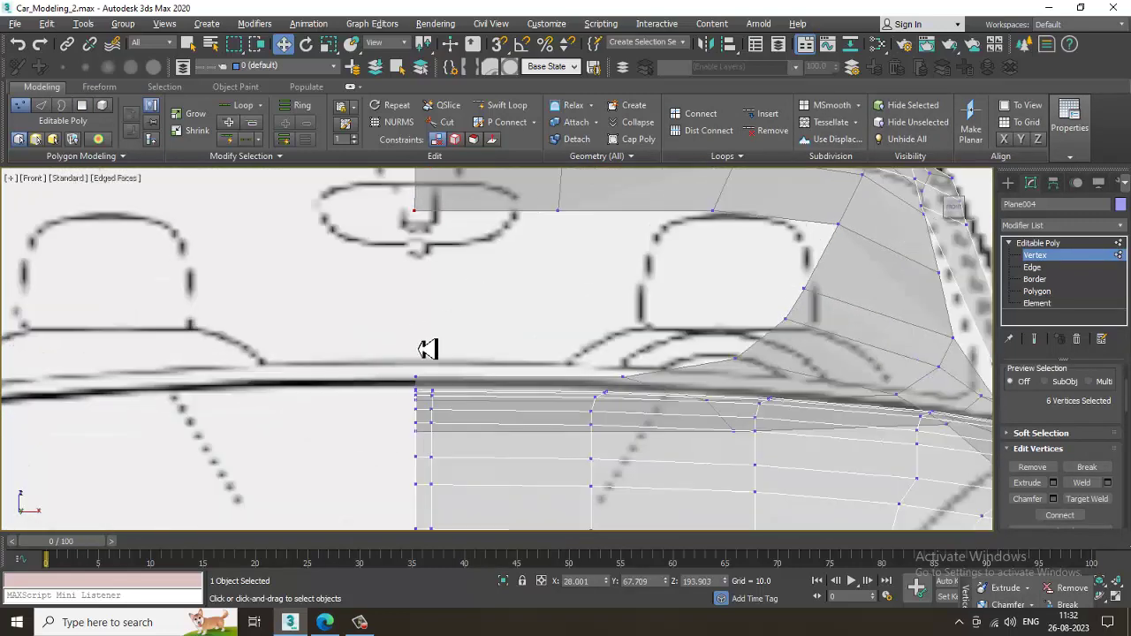
middle_click_drag(448, 415, 439, 241)
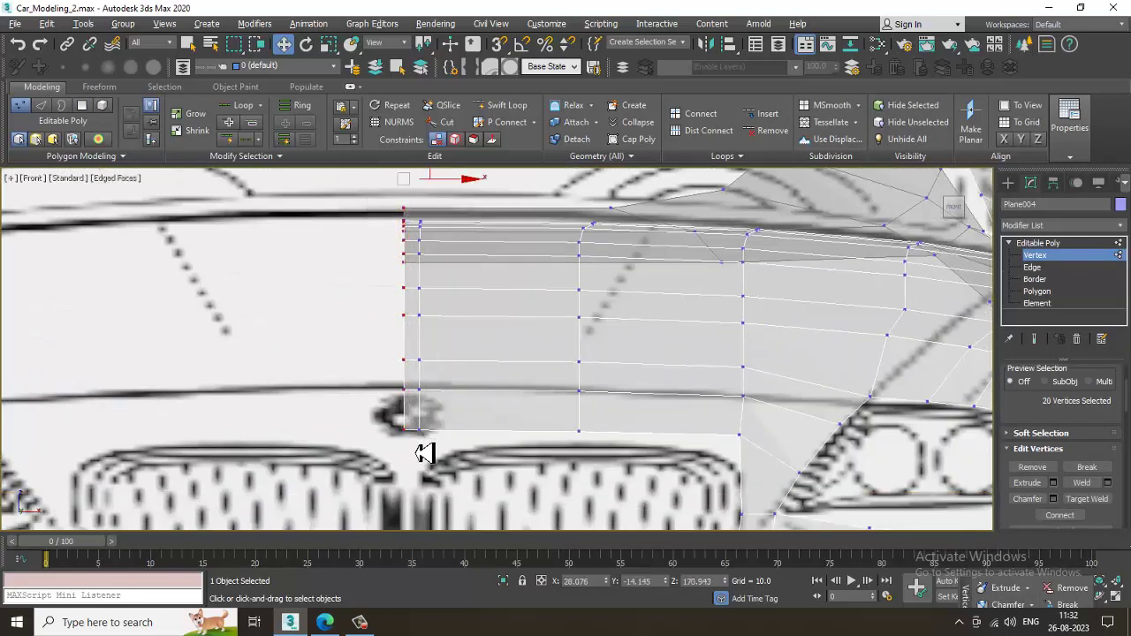
scroll(425, 455, "down", 3)
middle_click_drag(434, 521, 452, 338)
scroll(452, 338, "up", 2)
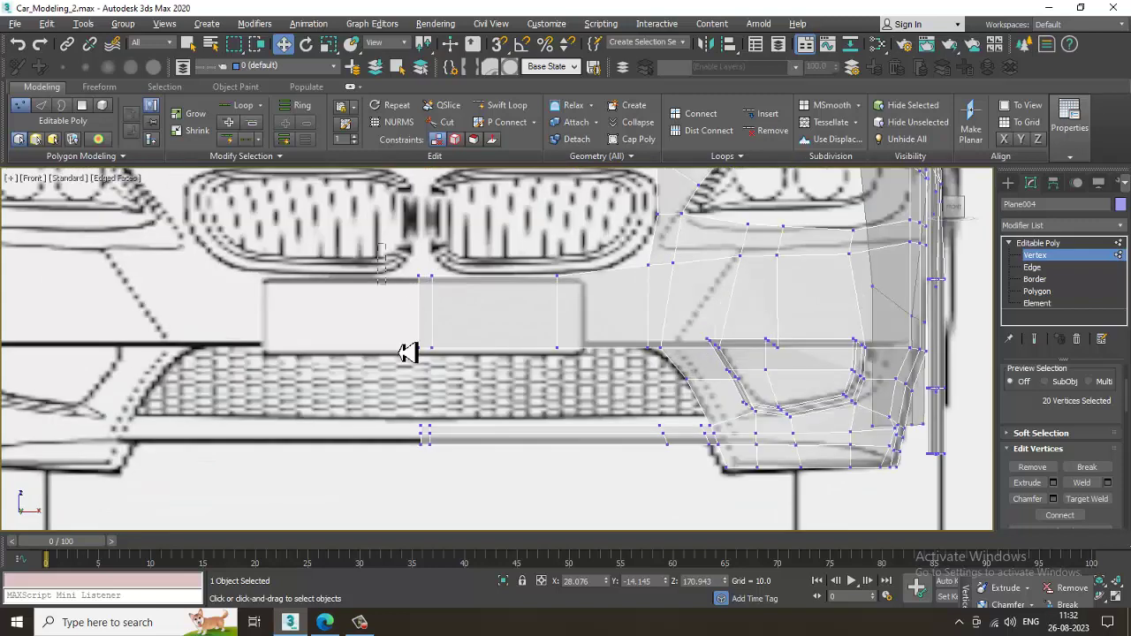
key("r")
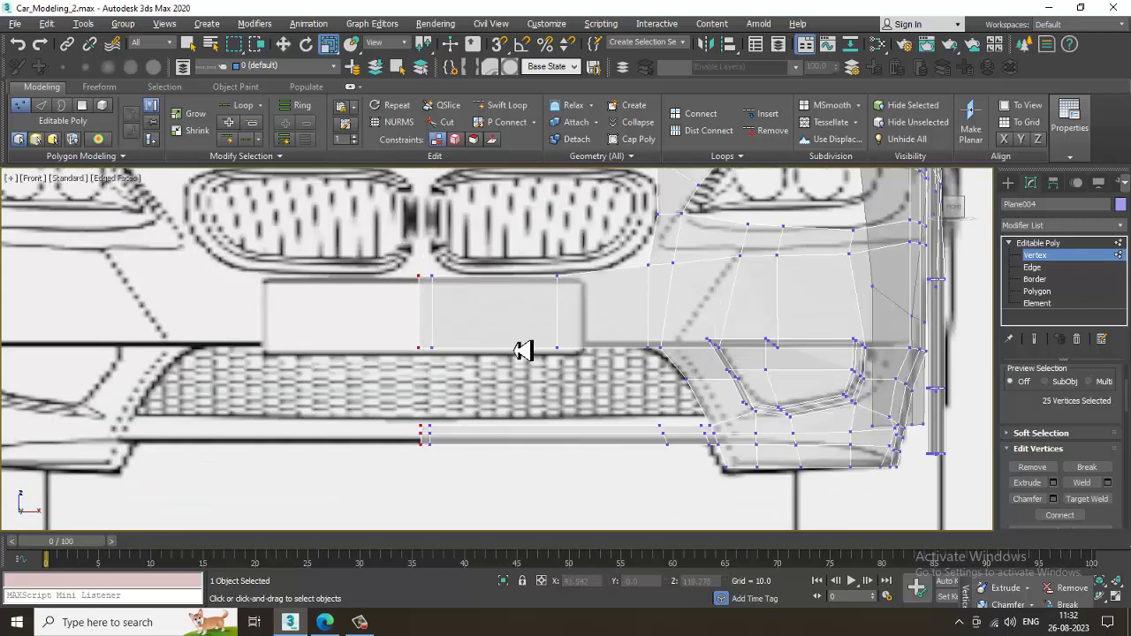
scroll(523, 338, "down", 2)
middle_click_drag(505, 202, 490, 302)
scroll(490, 303, "up", 2)
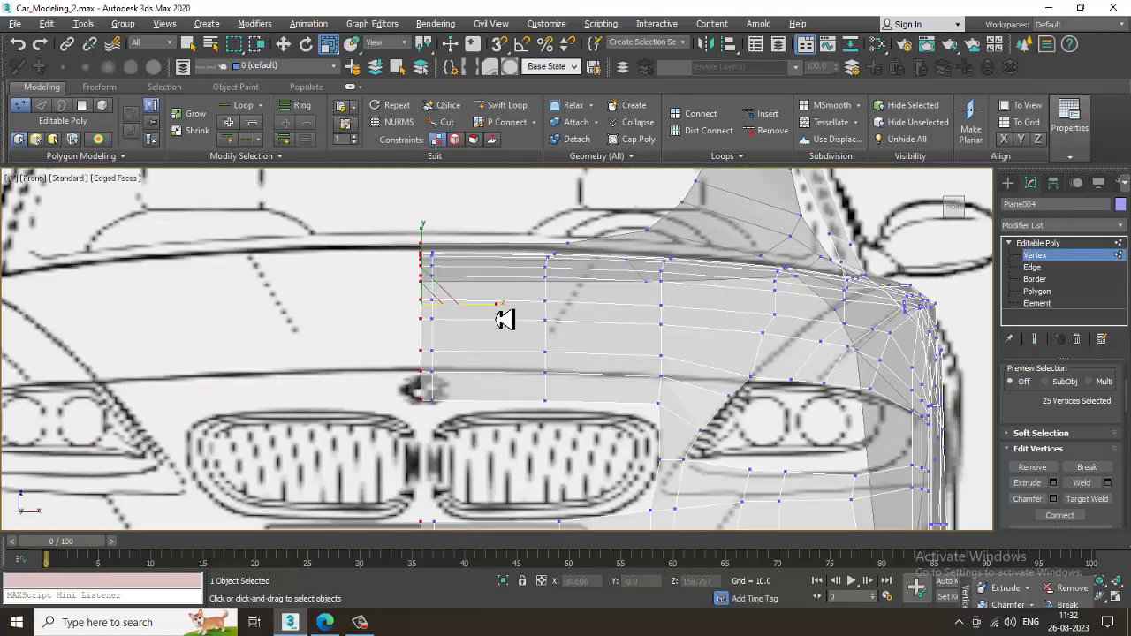
left_click_drag(504, 319, 301, 320)
left_click_drag(612, 312, 883, 318)
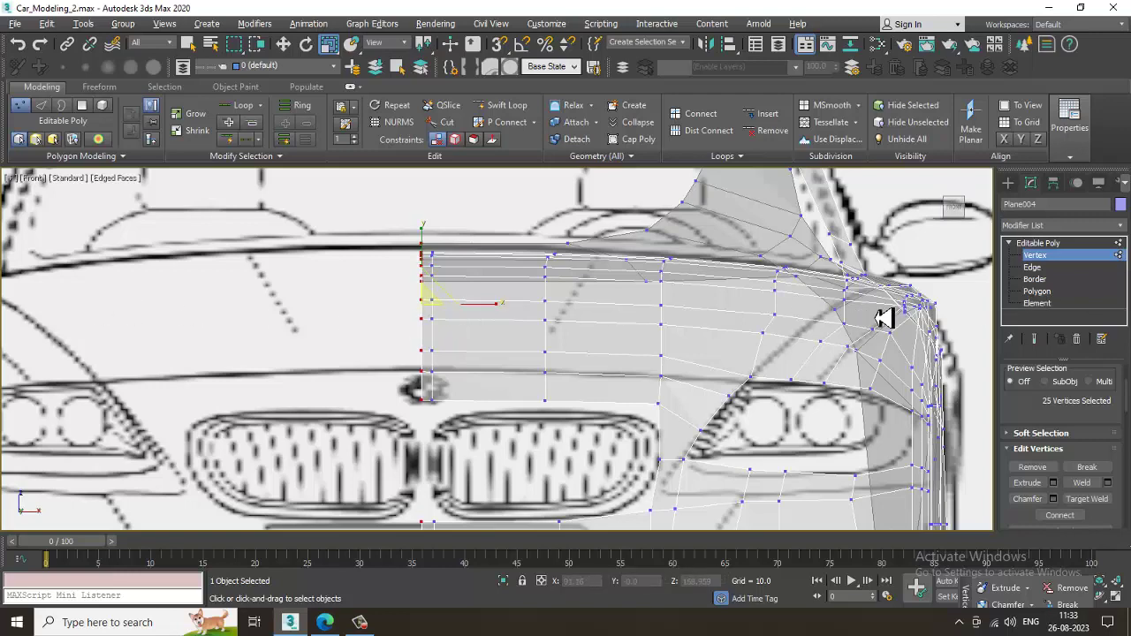
Examine the flattened centreline vertices against the front blueprint, from the lower bumper up to the roof
scroll(613, 326, "down", 3)
middle_click_drag(613, 326, 589, 314)
scroll(589, 314, "up", 3)
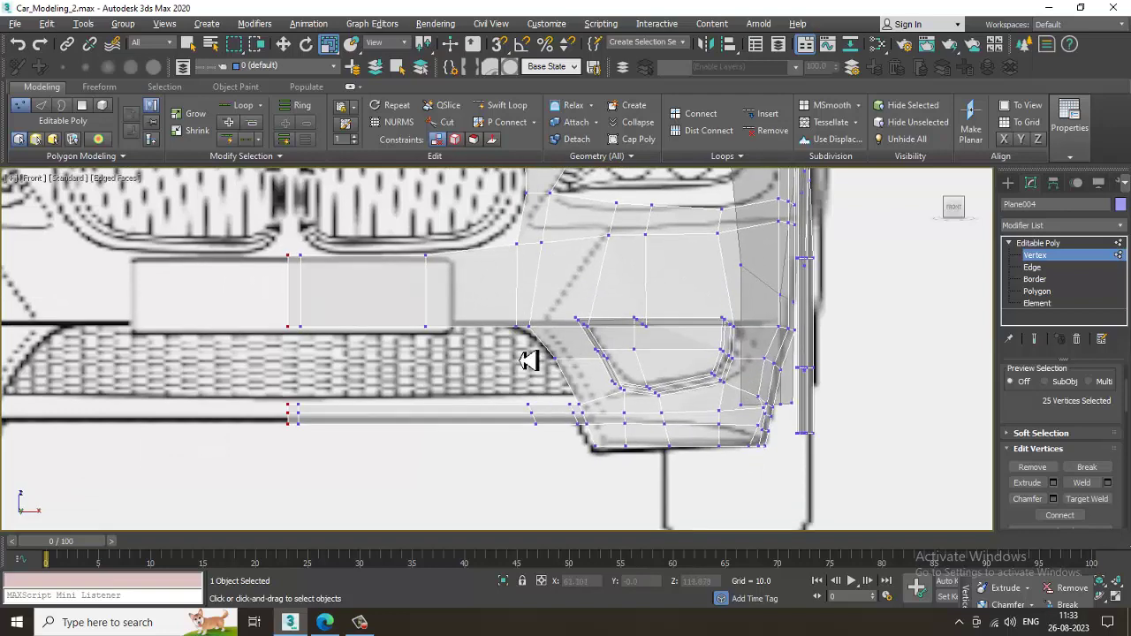
middle_click_drag(500, 321, 500, 389)
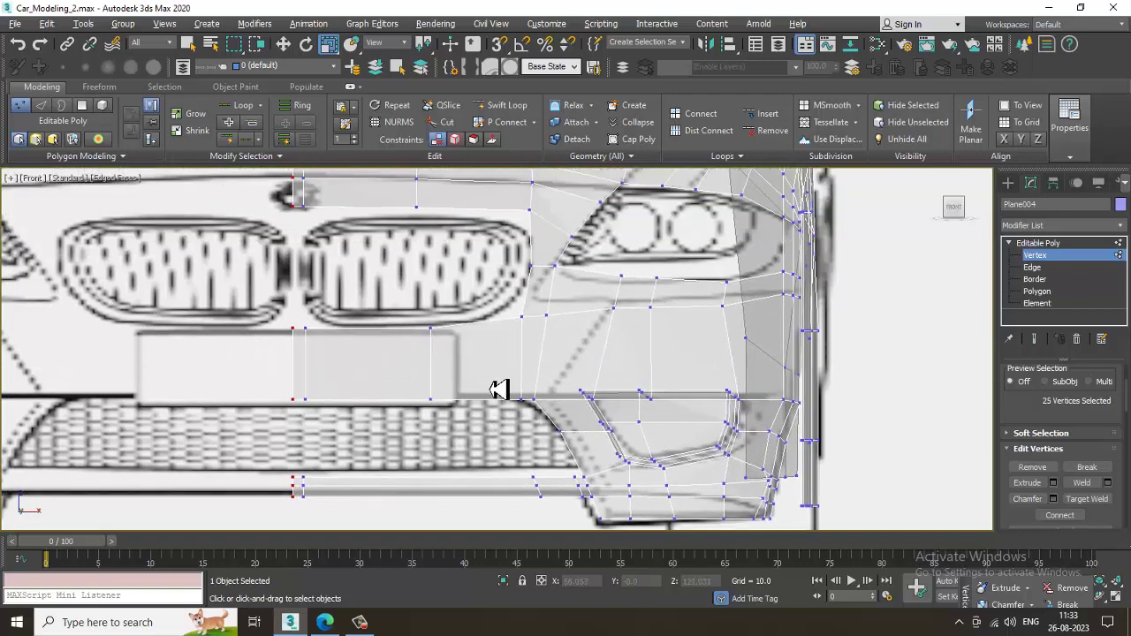
middle_click_drag(515, 296, 534, 356)
scroll(351, 286, "up", 2)
scroll(351, 286, "up", 1)
middle_click_drag(326, 286, 416, 383)
scroll(416, 383, "down", 3)
middle_click_drag(452, 247, 412, 323)
scroll(413, 323, "down", 2)
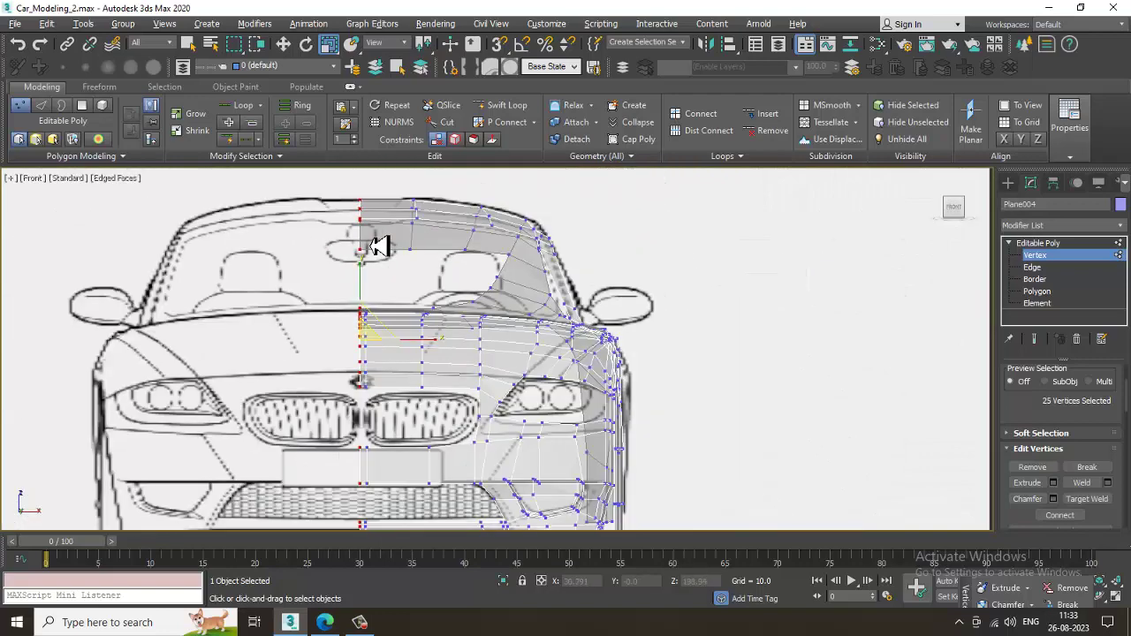
Select the two vertex columns nearest the centreline over the whole body and shift them slightly along X toward the blueprint's centre
left_click_drag(383, 418, 385, 417)
key("w")
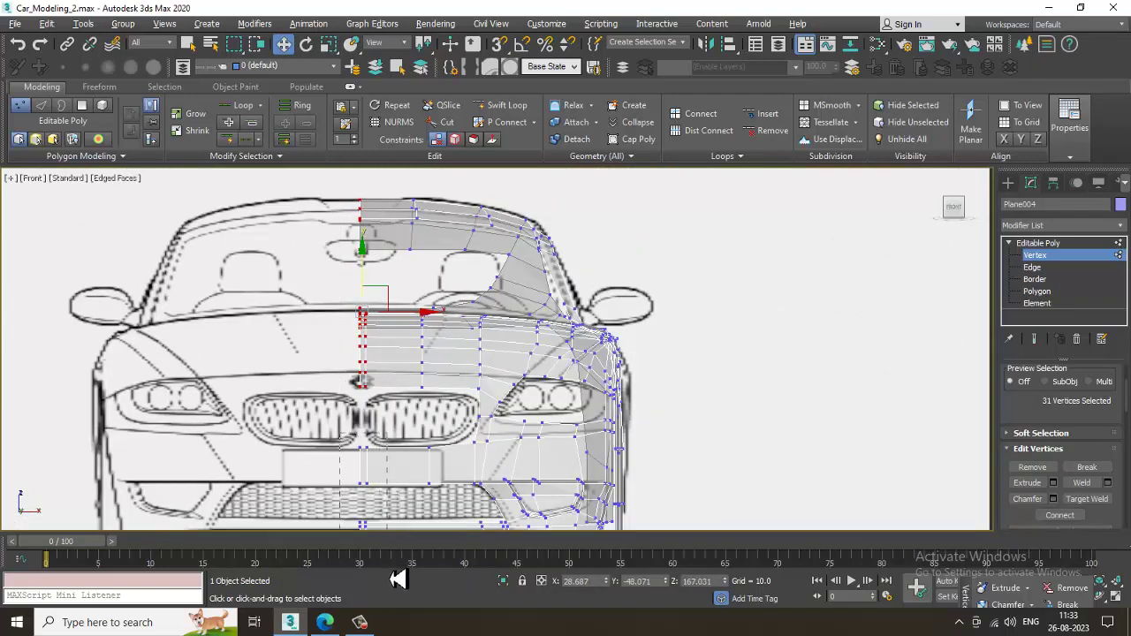
left_click_drag(390, 579, 394, 582, "ctrl")
scroll(389, 448, "down", 3)
middle_click_drag(389, 448, 391, 437)
left_click_drag(388, 504, 389, 505, "ctrl")
scroll(394, 386, "up", 3)
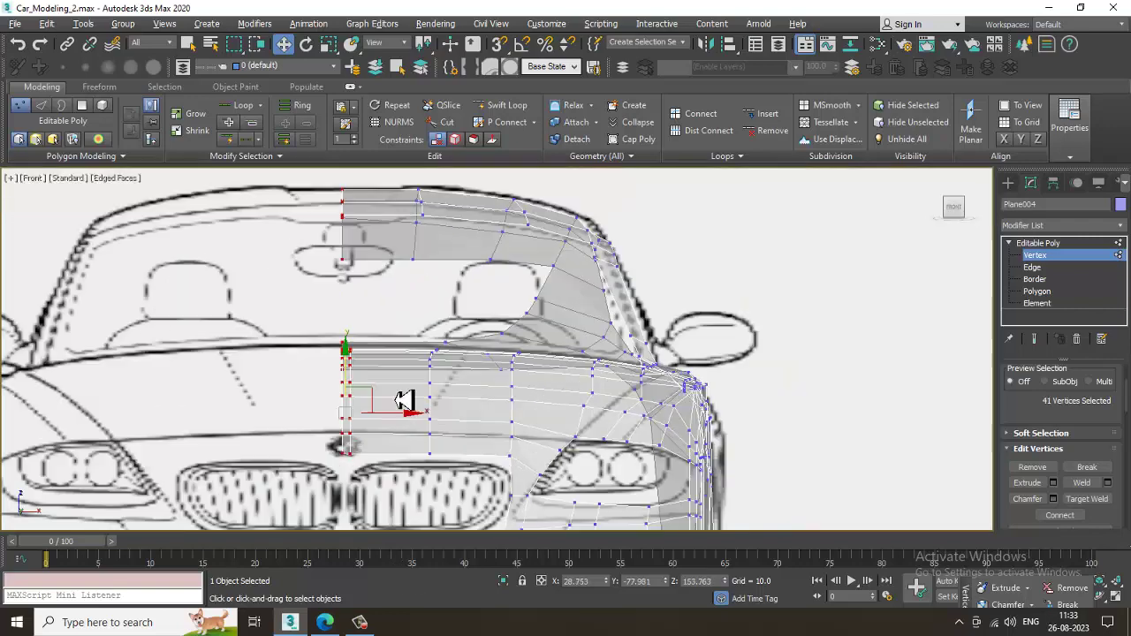
middle_click_drag(417, 428, 445, 359)
scroll(443, 357, "up", 1)
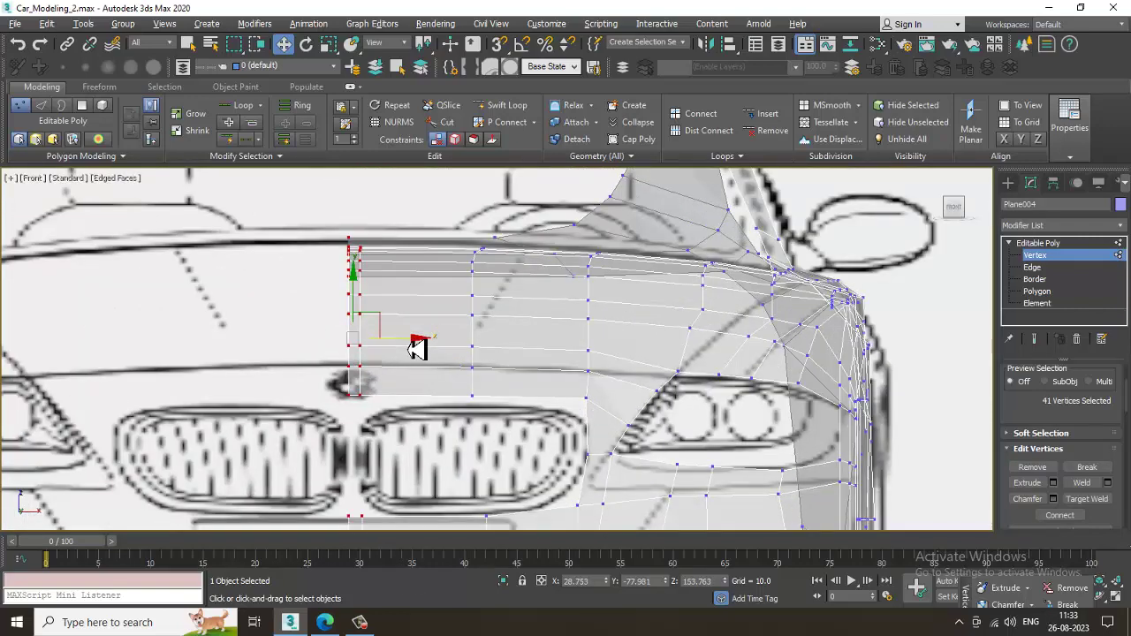
left_click(462, 345)
Extend the short centre edge at the hood's front tip downward as a new strip along the grille profile in the right view
scroll(481, 318, "up", 2)
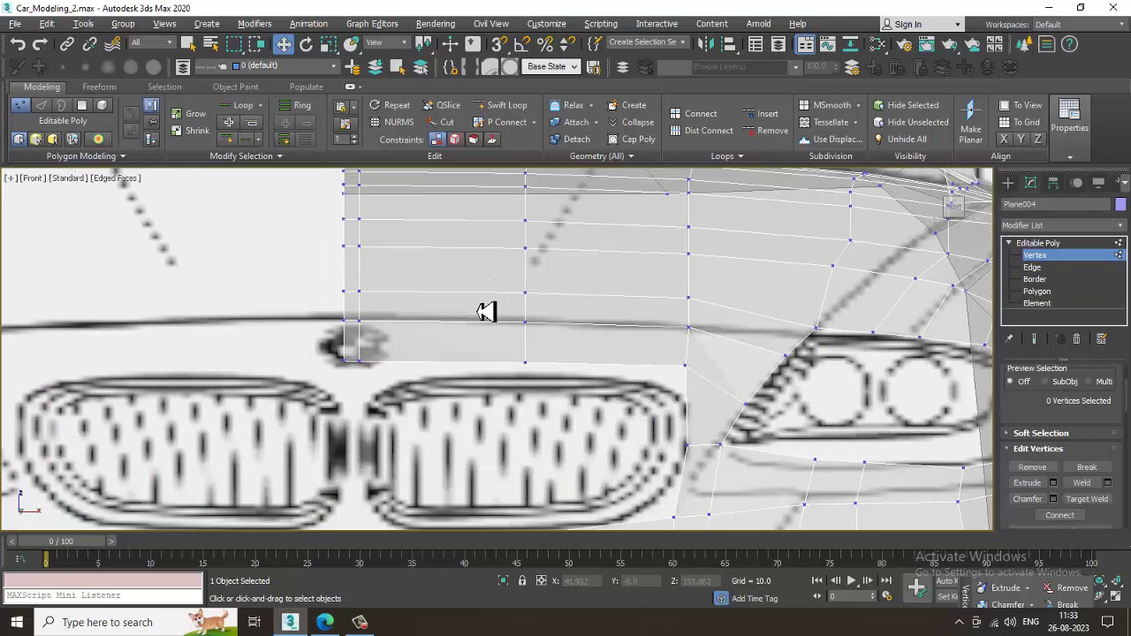
left_click(1032, 268)
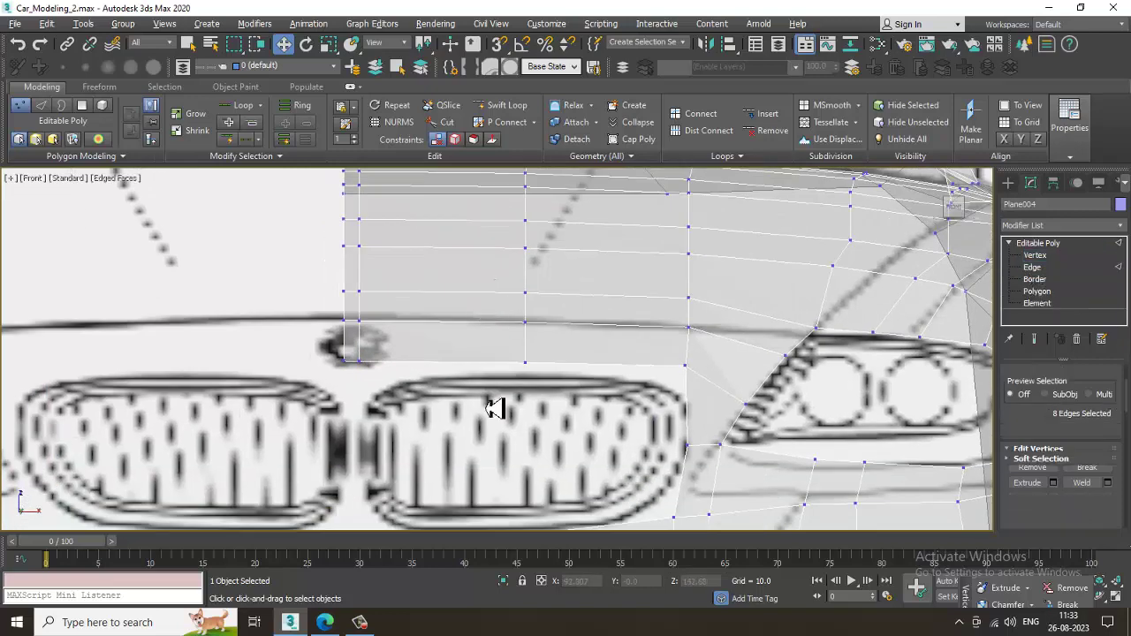
left_click(358, 373)
key("alt+w")
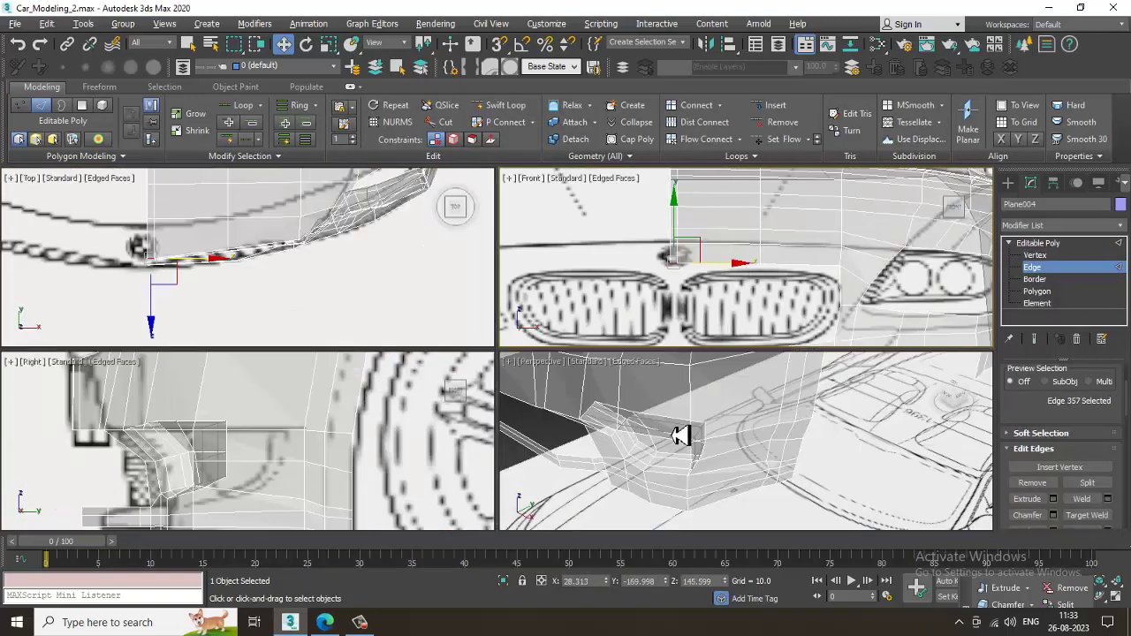
middle_click(360, 457)
scroll(361, 457, "down", 3)
key("alt+w")
middle_click_drag(360, 257, 361, 338)
scroll(361, 339, "up", 2)
middle_click_drag(280, 325, 373, 307)
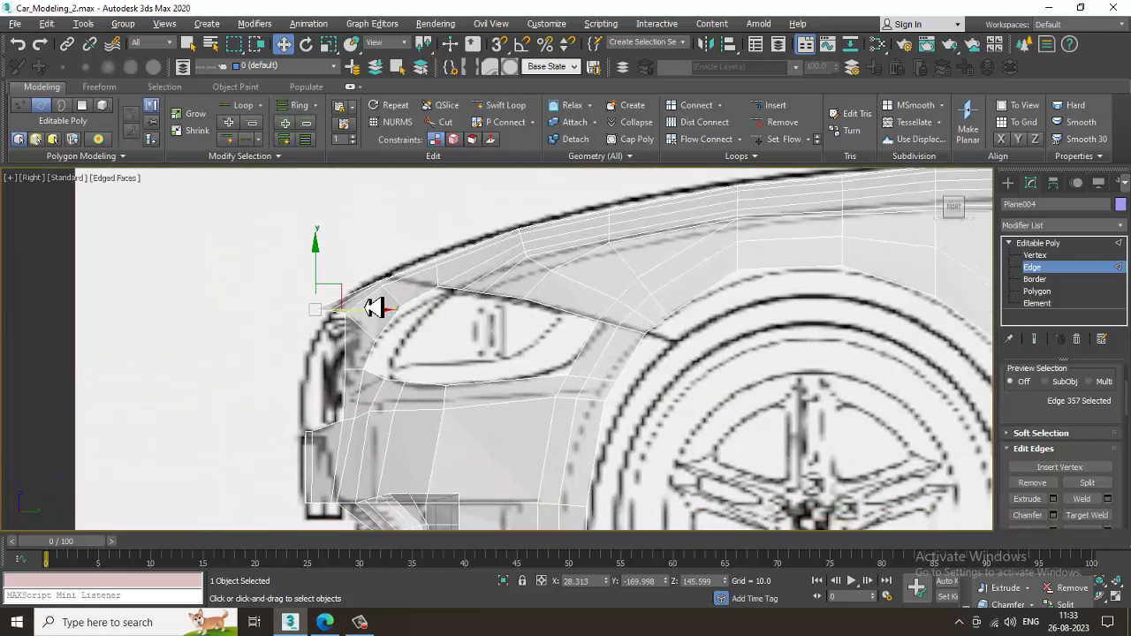
scroll(373, 307, "up", 2)
left_click_drag(338, 296, 325, 367, "shift")
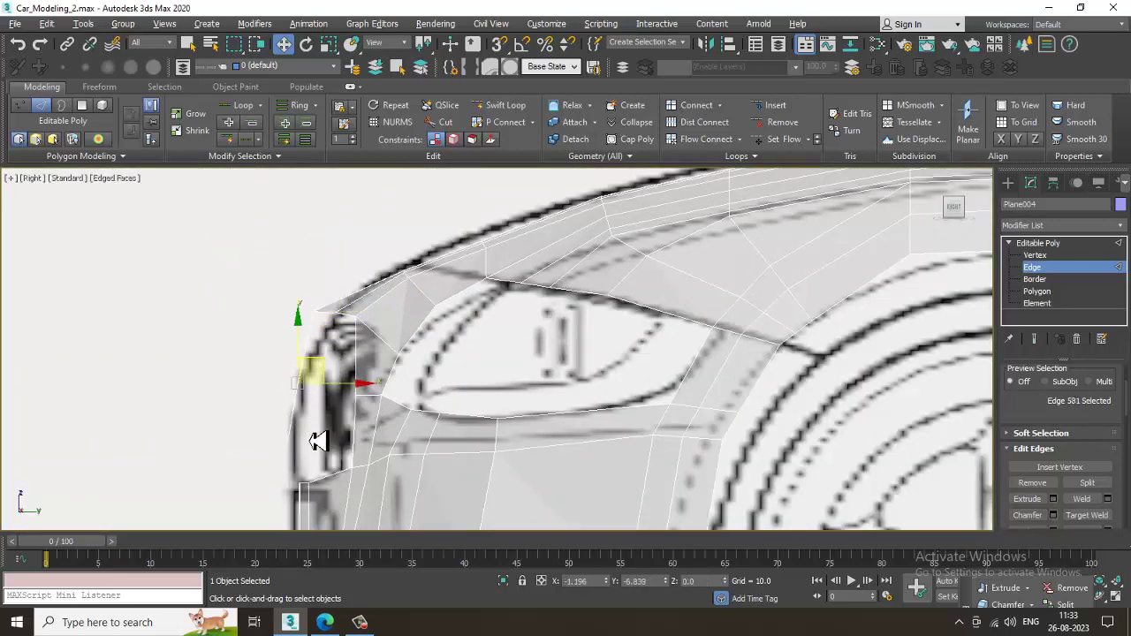
Lower the two vertices where the new strip meets the hood tip to a Z of 143.838 in the front view
key("alt+w")
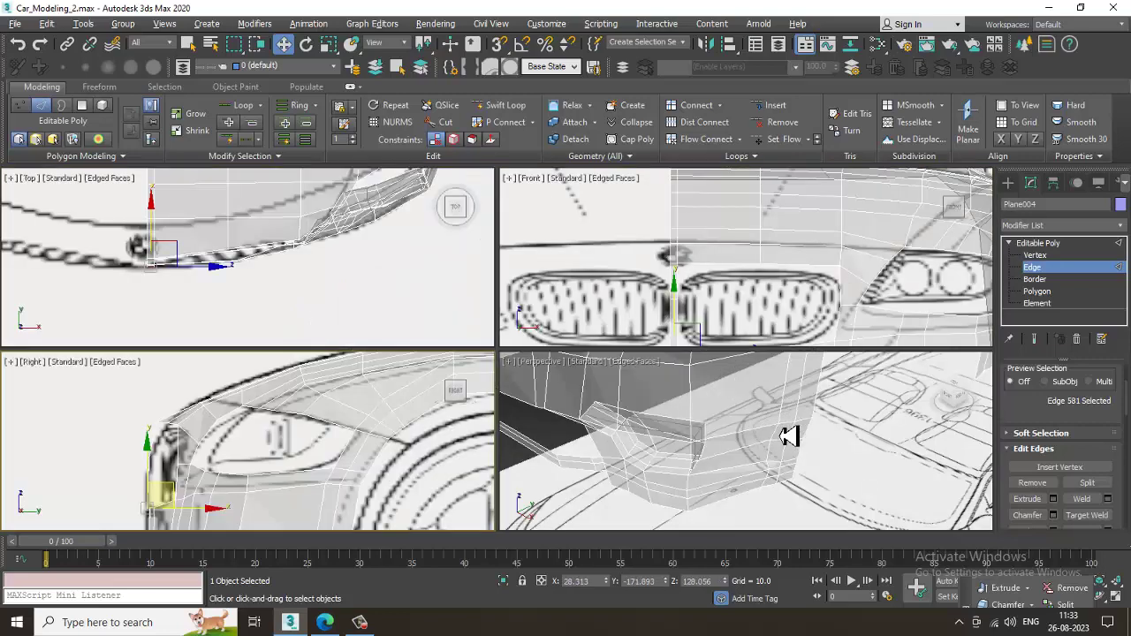
middle_click_drag(750, 285, 734, 286)
key("alt+w")
middle_click_drag(500, 363, 524, 358)
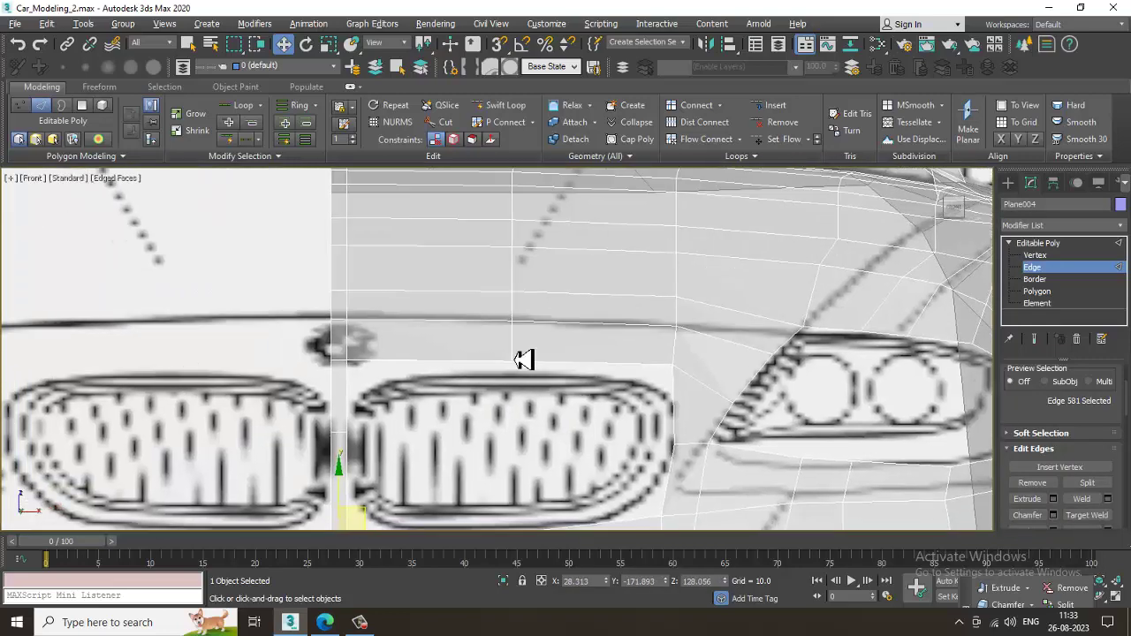
scroll(524, 358, "up", 2)
middle_click_drag(439, 365, 485, 377)
key("1")
left_click_drag(371, 395, 364, 387)
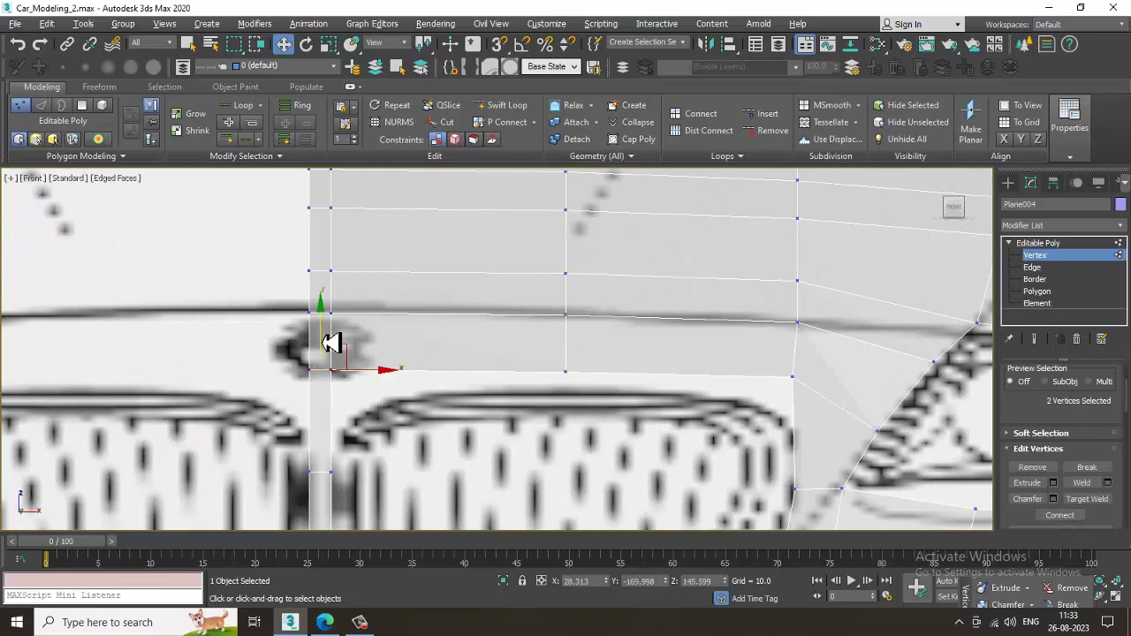
left_click_drag(327, 341, 334, 367)
scroll(492, 329, "down", 2)
middle_click_drag(492, 330, 481, 408)
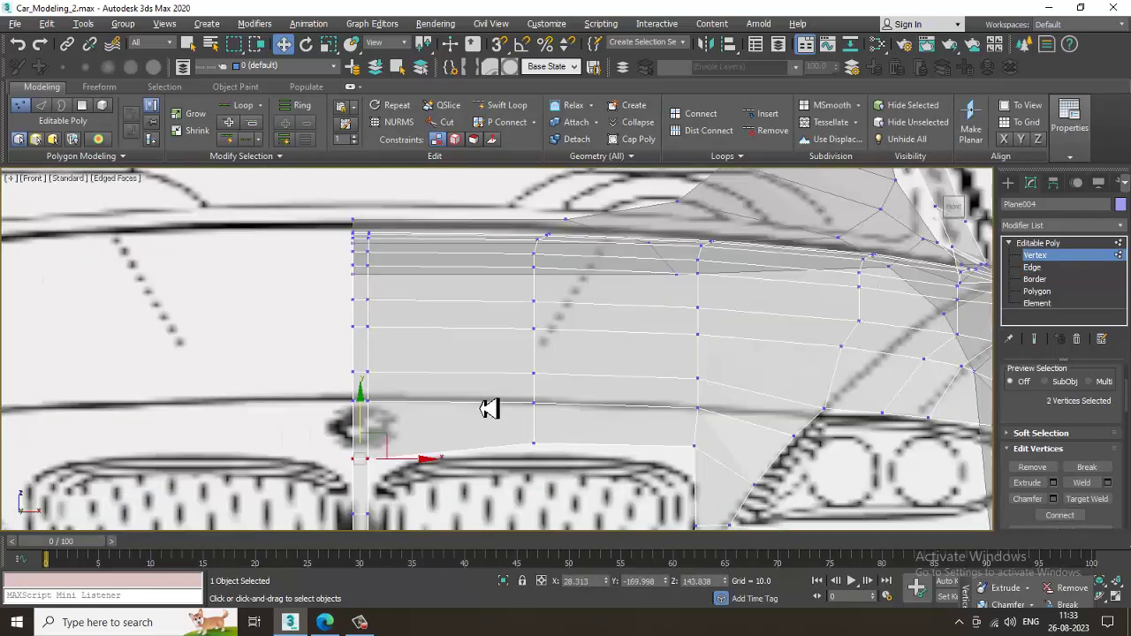
Insert a Swift Loop edge loop running along the hood, midway between the centre strip and the neighbouring edge column
left_click(523, 111)
left_click(442, 403)
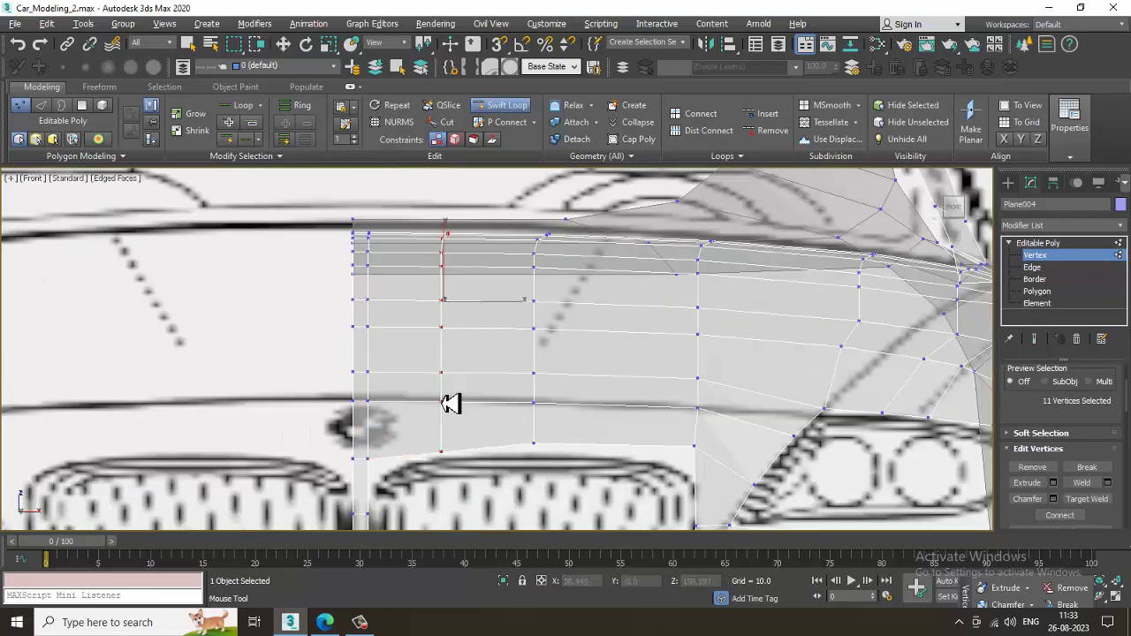
right_click(443, 403)
Lower the hood edge vertices above the right-hand grille's middle and outer corner to follow its outline, nudging the corner vertex toward the centre
middle_click_drag(438, 459, 444, 388)
key("1")
key("1")
left_click(540, 373)
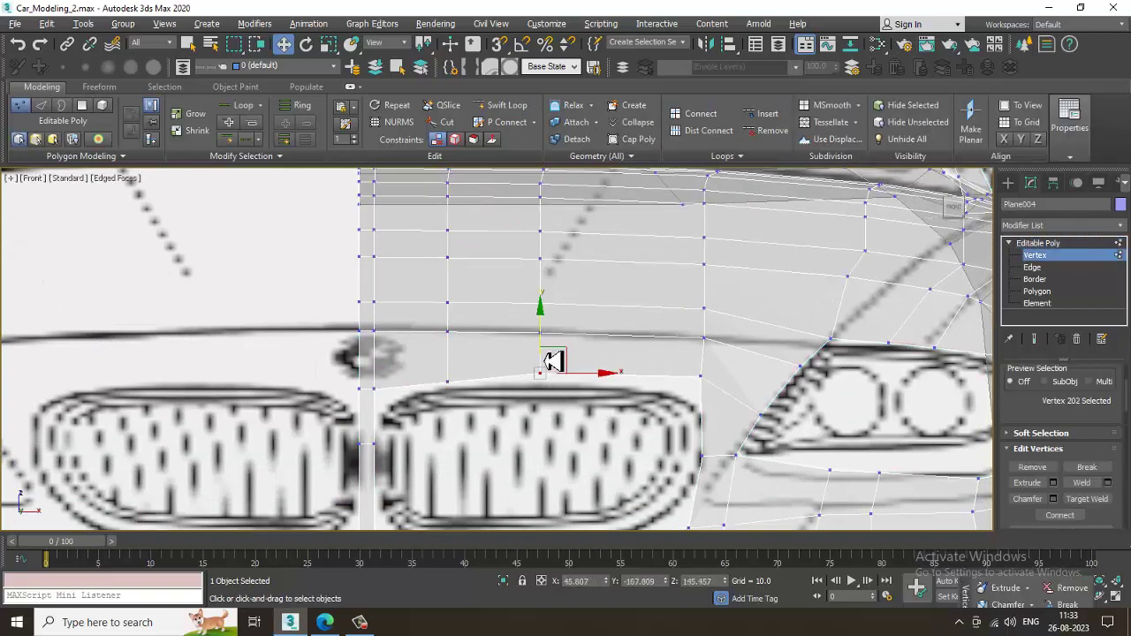
left_click_drag(542, 351, 543, 354)
left_click(701, 372)
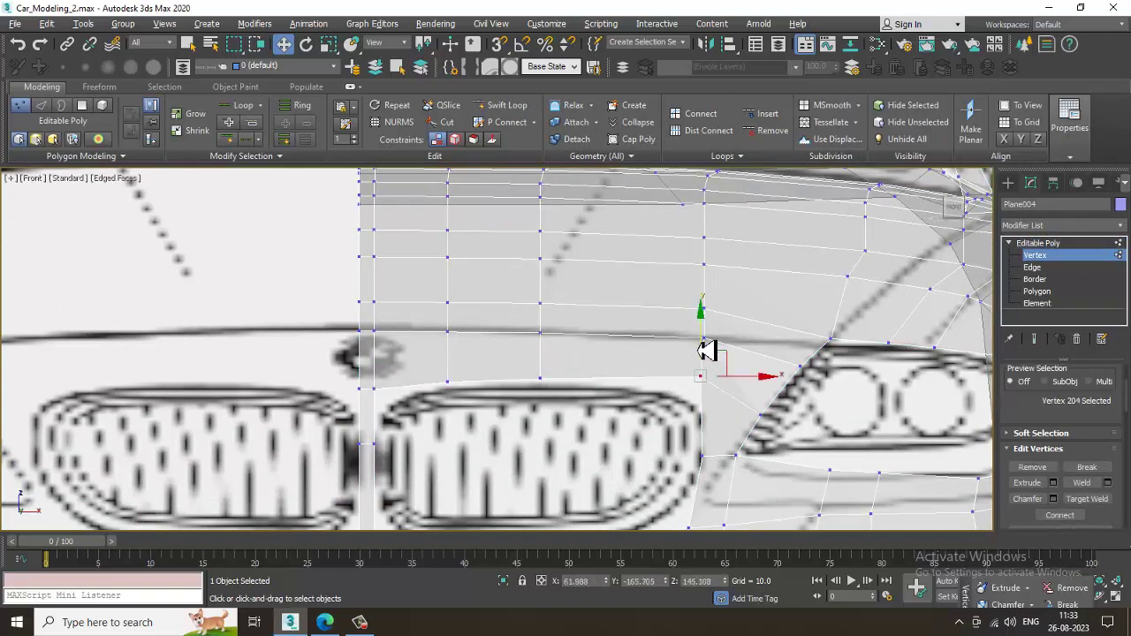
left_click_drag(702, 331, 701, 342)
left_click_drag(757, 390, 750, 391)
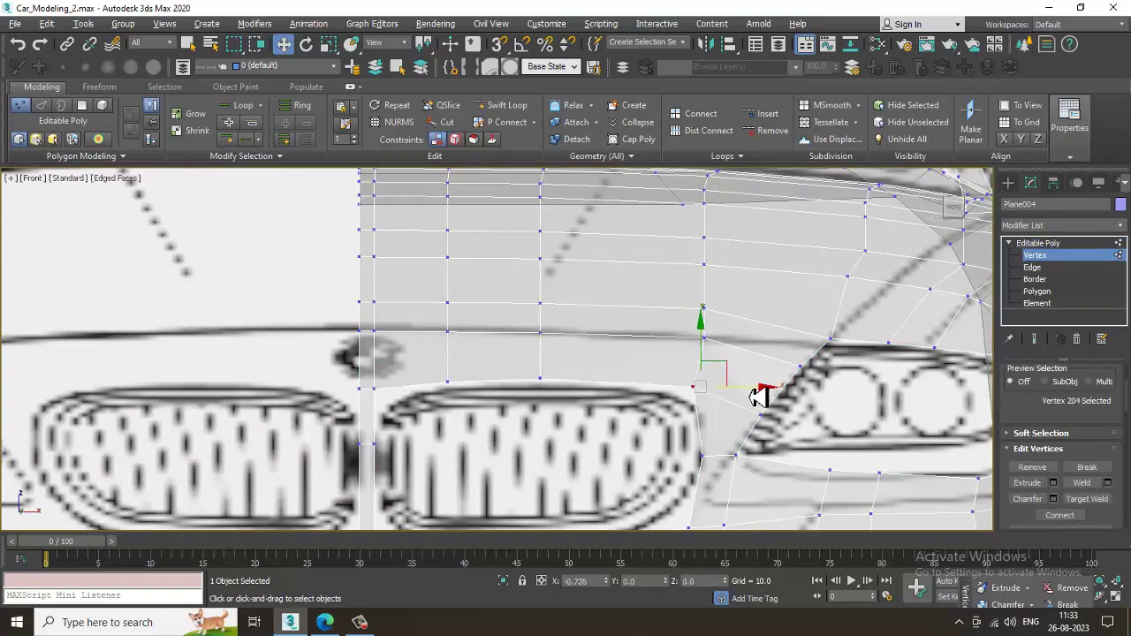
middle_click_drag(726, 411, 730, 331)
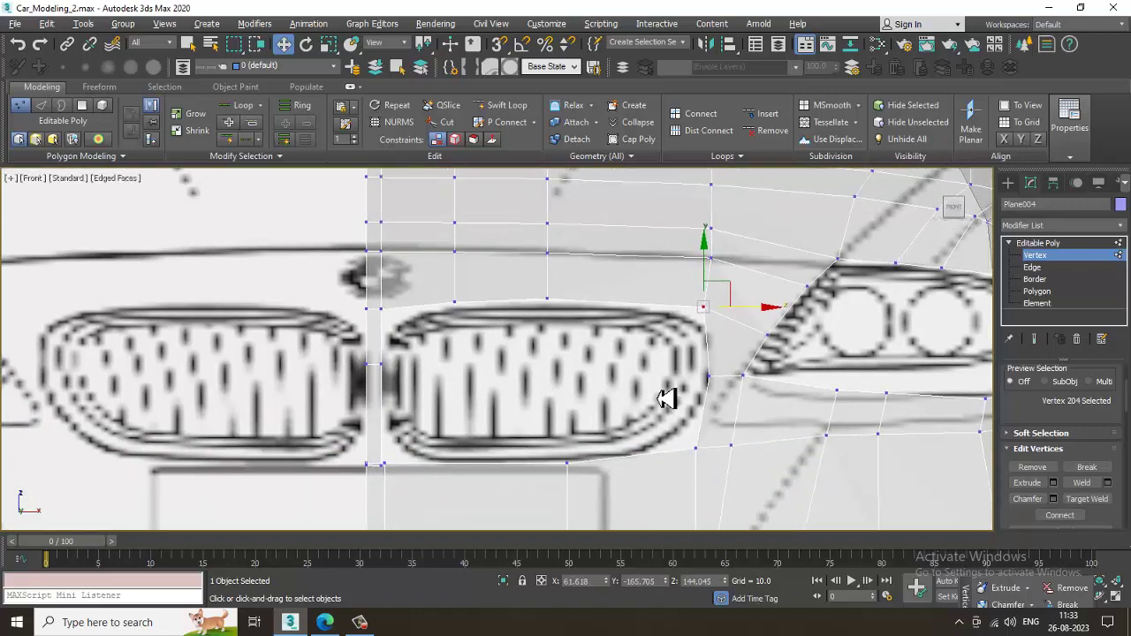
Turn off see-through shading and inspect the joint between the grille divider strip and the bumper in the perspective view
key("alt+w")
middle_click(795, 462)
key("alt+x")
key("alt+w")
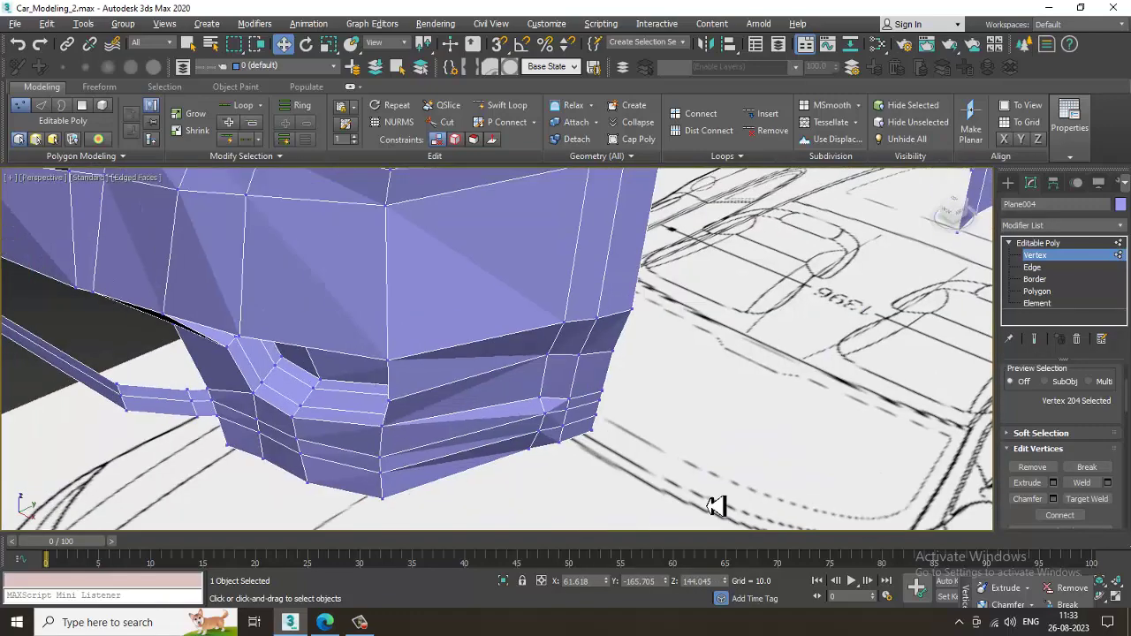
scroll(716, 504, "down", 4)
middle_click_drag(646, 462, 429, 390, "alt")
scroll(408, 394, "up", 5)
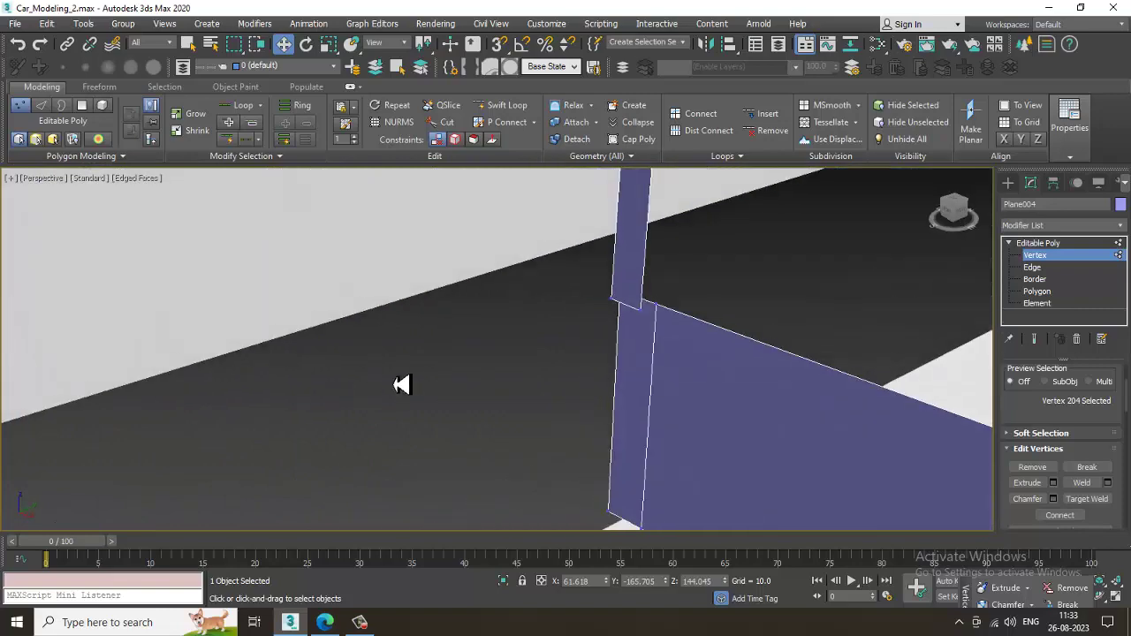
middle_click_drag(582, 349, 558, 365, "alt")
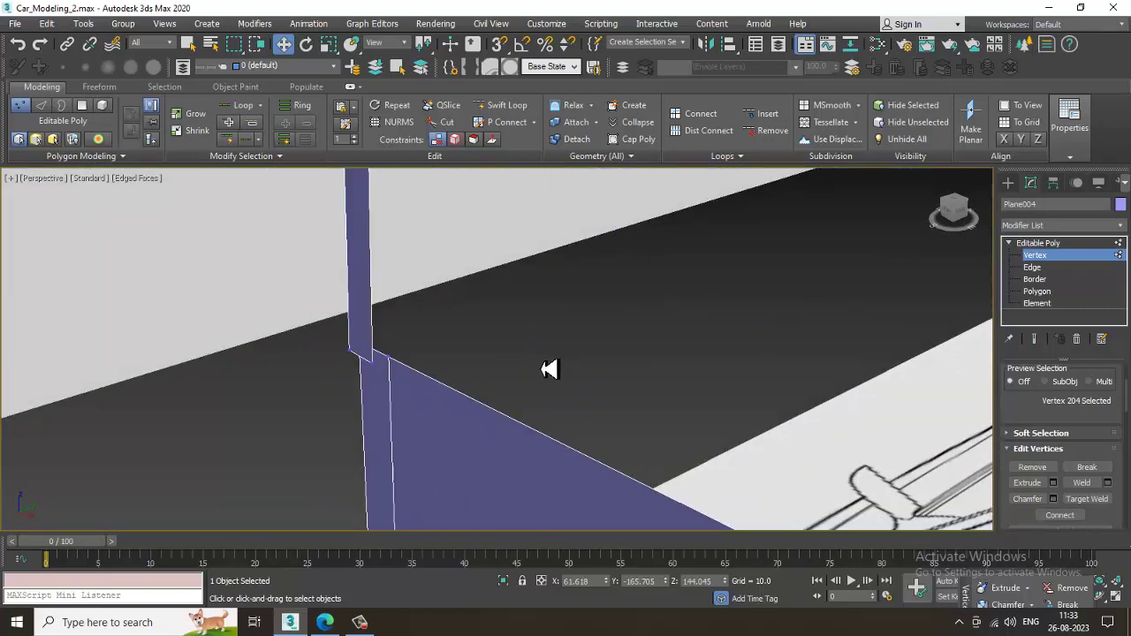
Target Weld the two lower vertices of the grille divider strip to the matching top vertices of the bumper's centre panel
key("1")
key("1")
right_click(373, 358)
left_click(354, 451)
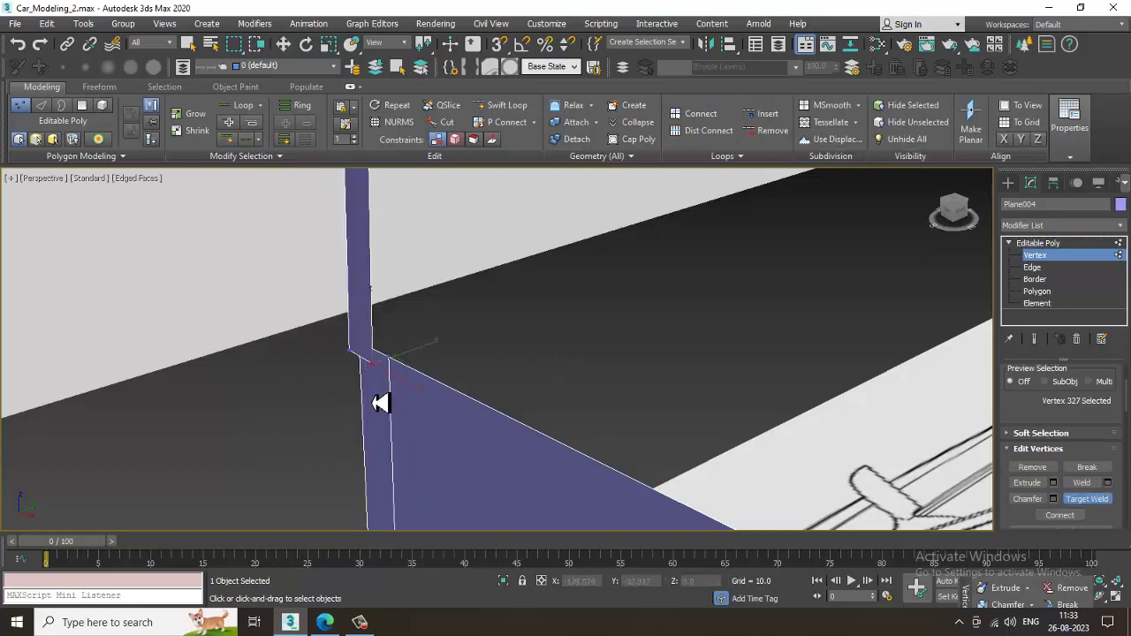
left_click(396, 365)
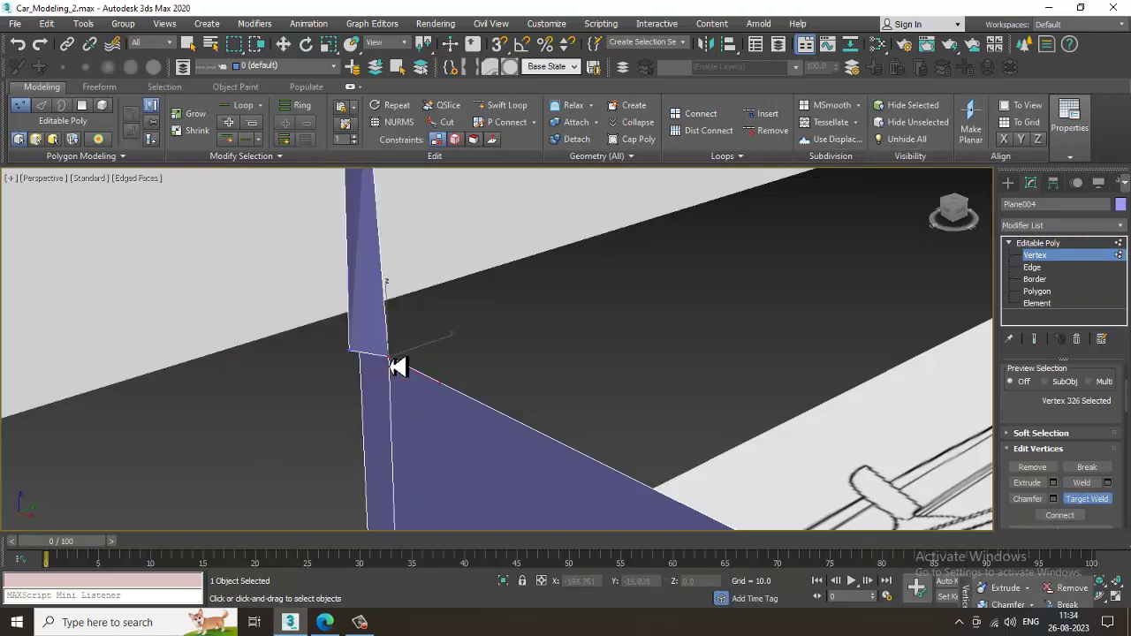
middle_click_drag(398, 367, 441, 387, "alt")
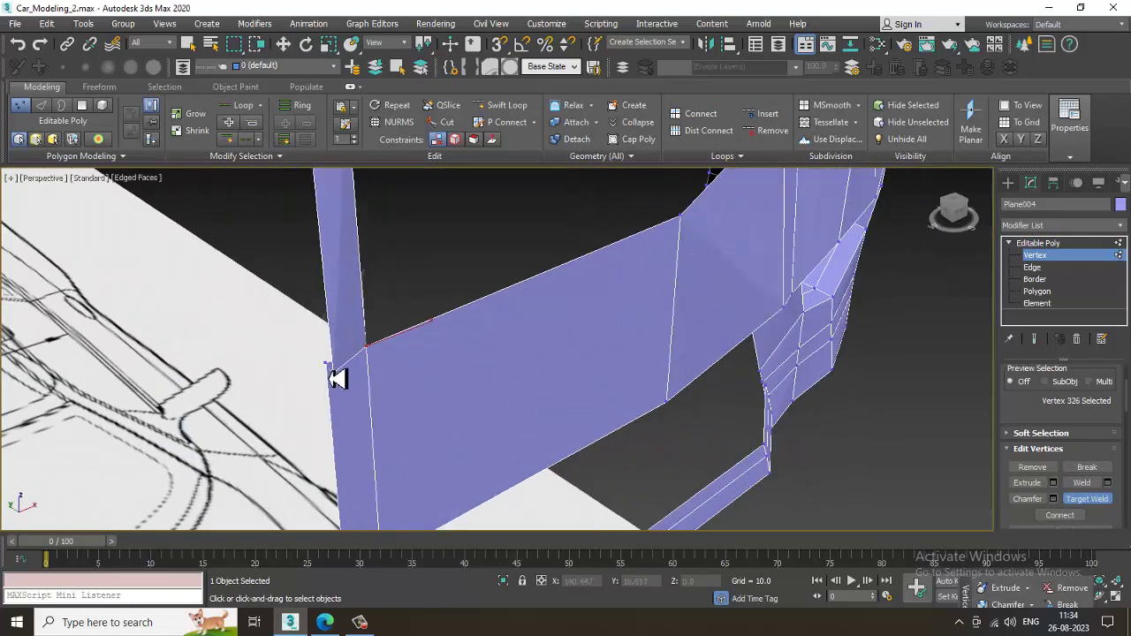
left_click(328, 377)
key("w")
scroll(605, 380, "down", 10)
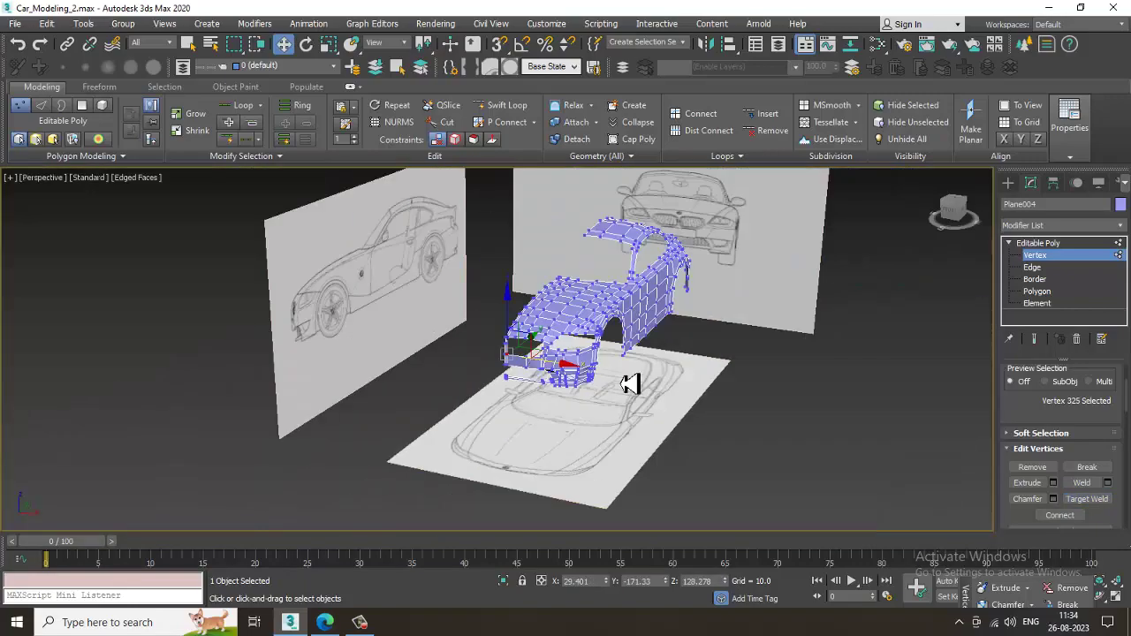
Leave vertex editing and compare the front bumper and wheel arch with the blueprint in the perspective and right side views
middle_click_drag(625, 383, 589, 382, "alt")
scroll(462, 366, "up", 4)
middle_click_drag(516, 351, 651, 409, "alt")
scroll(548, 380, "up", 5)
left_click(1077, 247)
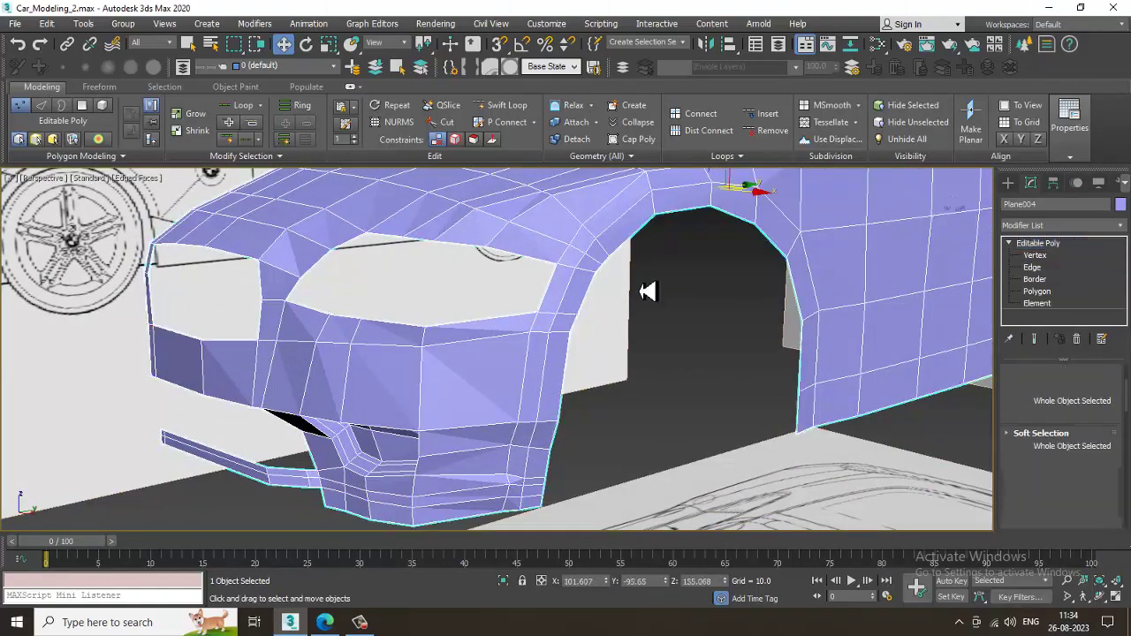
middle_click_drag(643, 290, 545, 423, "alt")
key("alt+w")
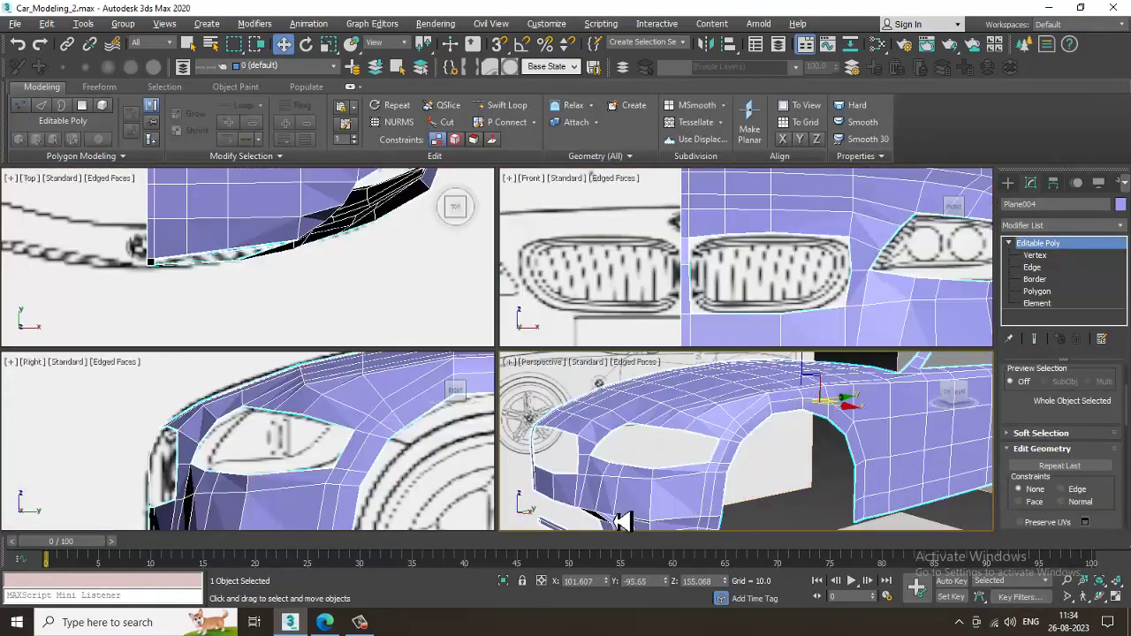
right_click(363, 467)
key("alt+w")
scroll(391, 447, "down", 3)
middle_click_drag(397, 441, 417, 321)
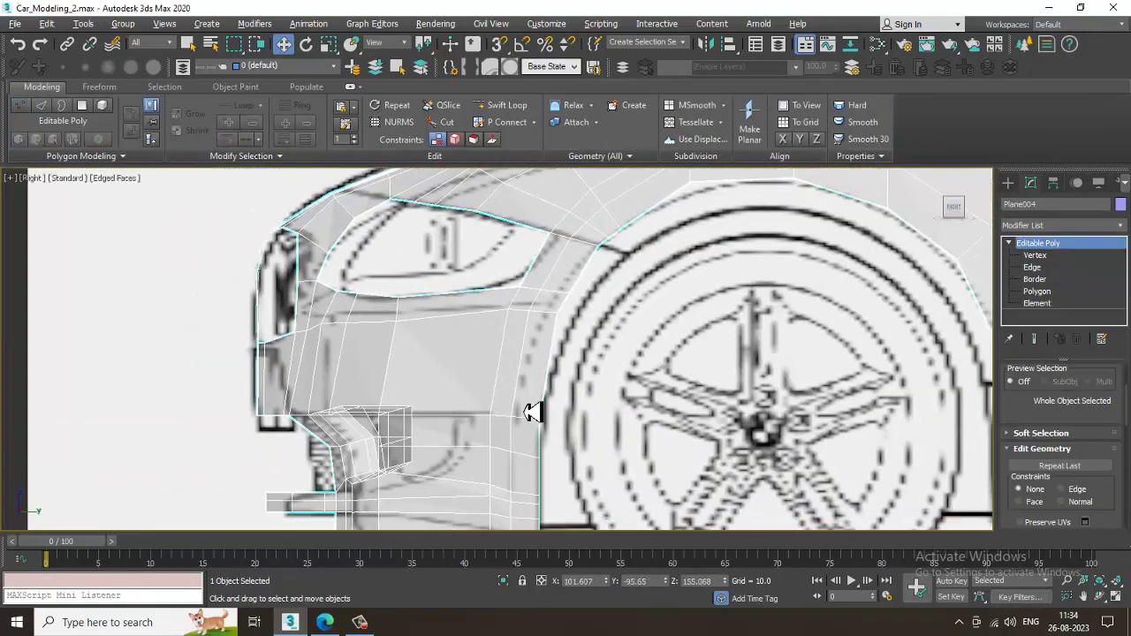
middle_click_drag(532, 412, 530, 358)
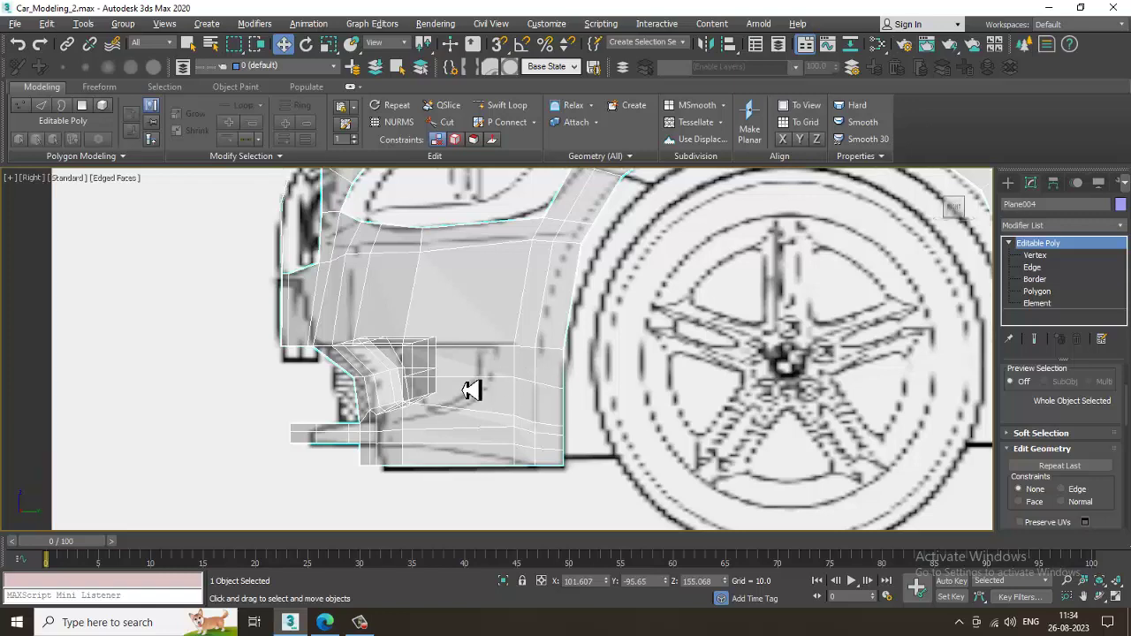
scroll(485, 356, "up", 5)
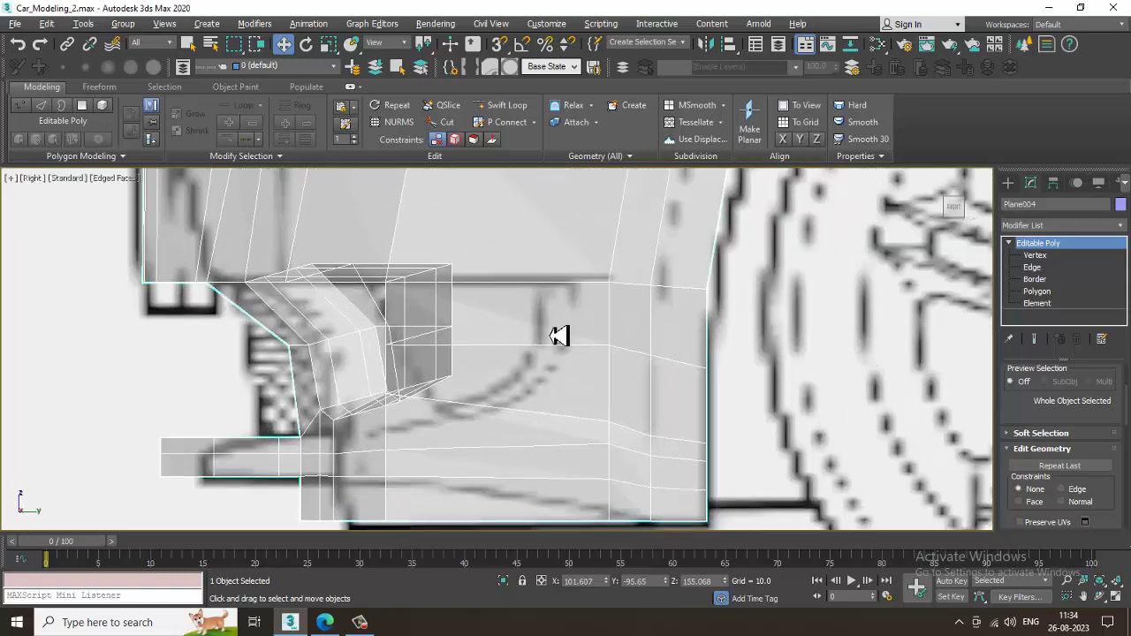
scroll(551, 336, "down", 2)
middle_click_drag(558, 323, 516, 455)
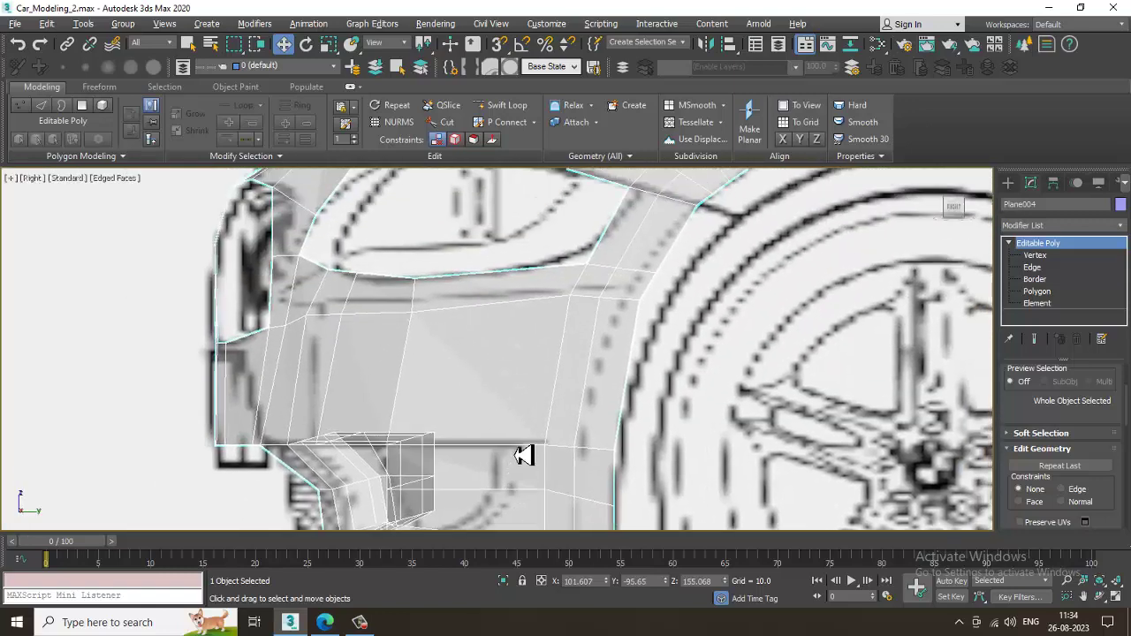
left_click(504, 105)
scroll(529, 308, "down", 4)
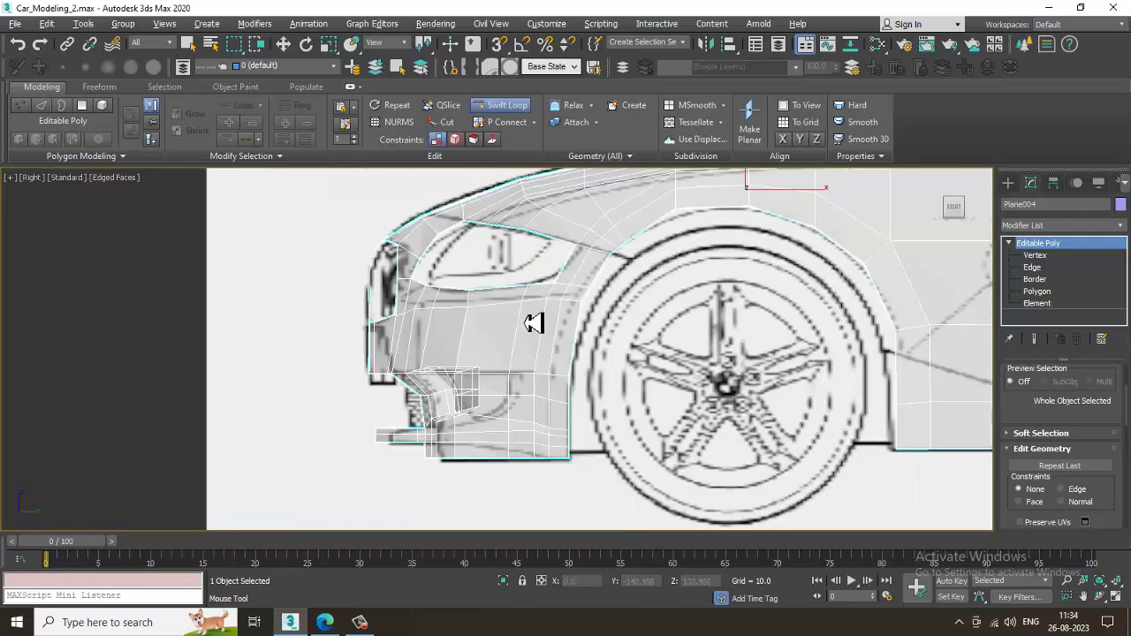
scroll(554, 309, "up", 2)
middle_click_drag(552, 314, 566, 380)
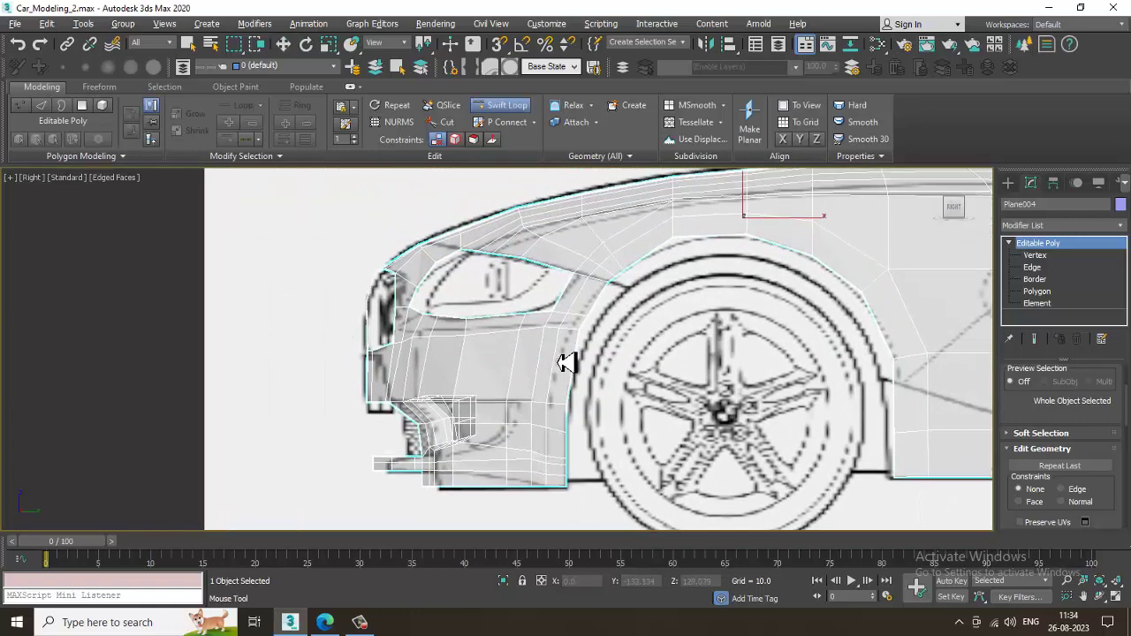
key("w")
key("alt+w")
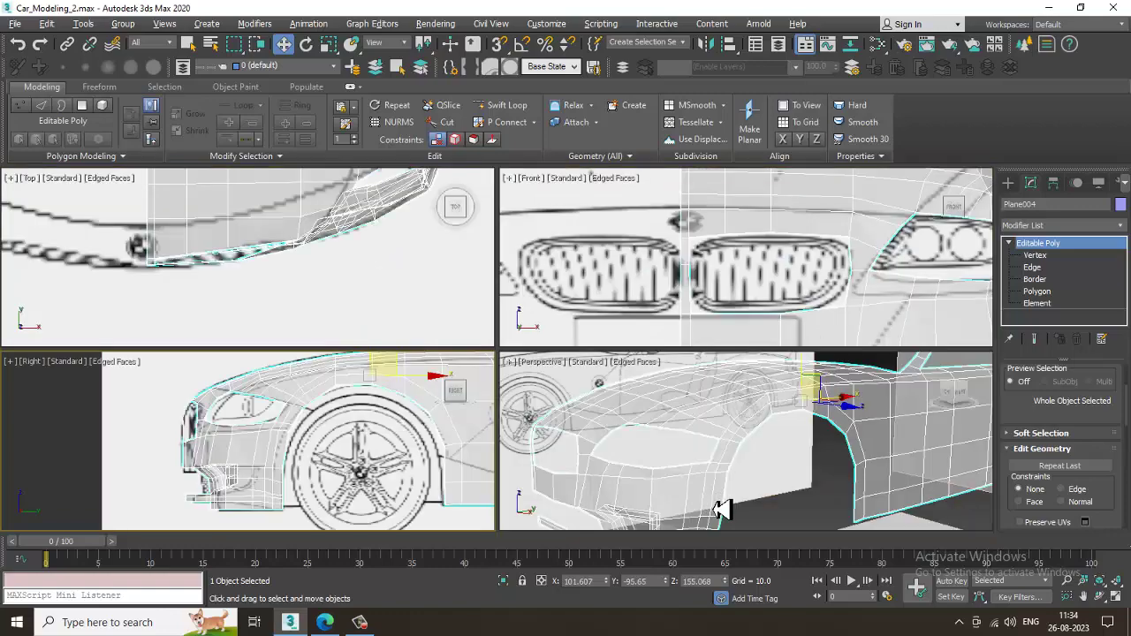
Turn on NURMS smoothing for the half car body in the perspective view and look over the smoothed front end
middle_click_drag(796, 467, 655, 429)
key("alt+w")
scroll(738, 453, "down", 5)
middle_click_drag(656, 429, 656, 379)
scroll(656, 379, "up", 4)
right_click(515, 343)
left_click(481, 200)
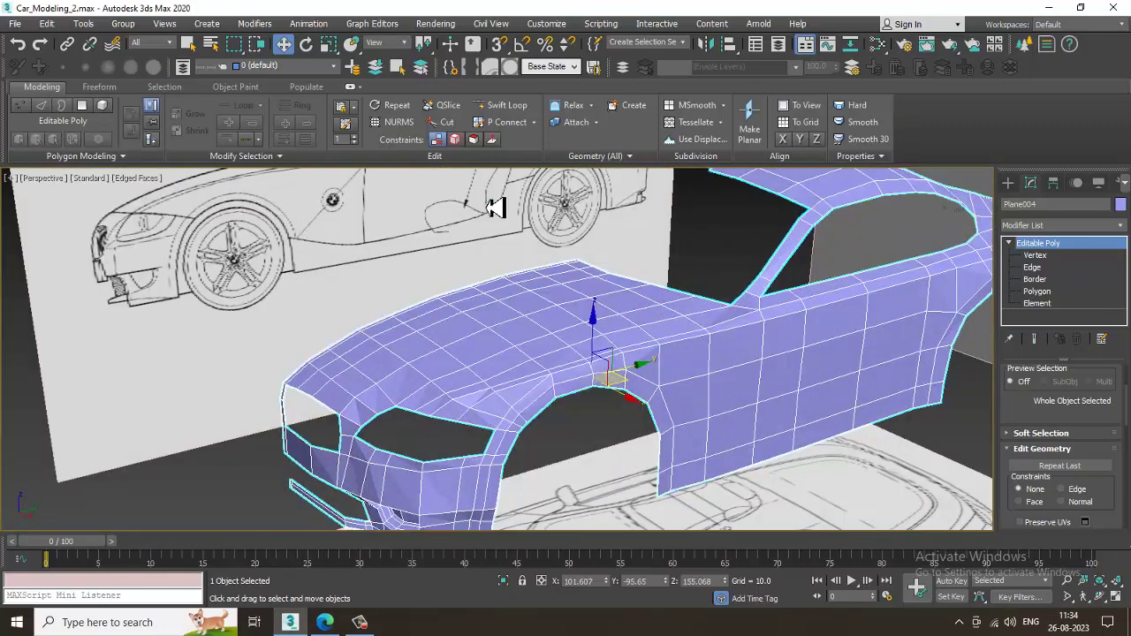
middle_click_drag(576, 455, 570, 383, "alt")
scroll(563, 440, "down", 4)
scroll(542, 377, "up", 3)
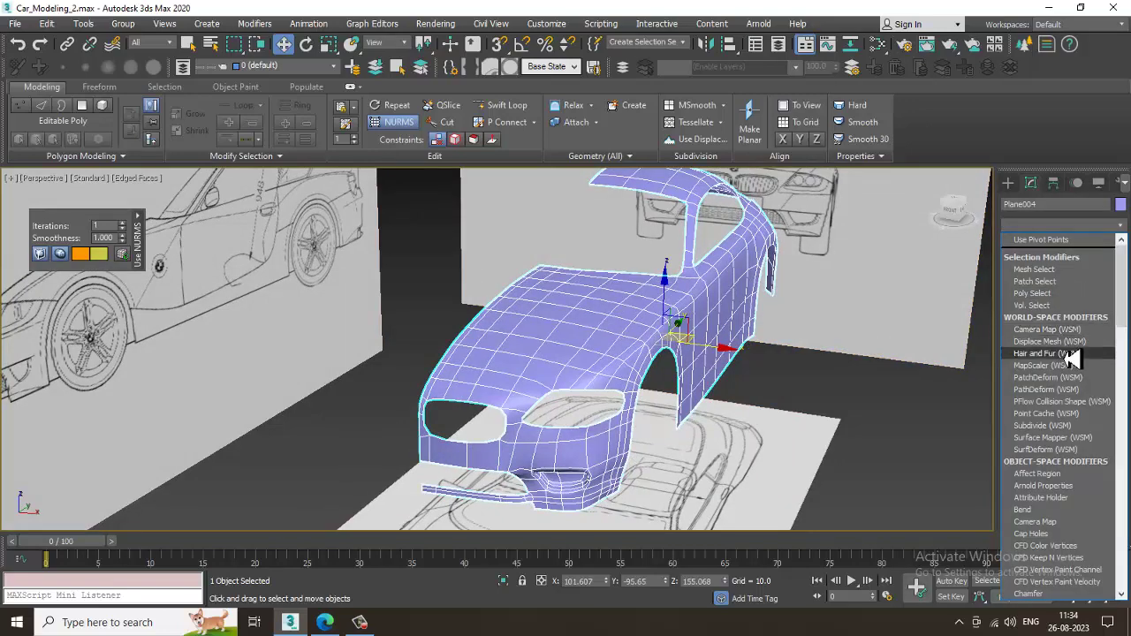
Add a Symmetry modifier to the car body and set its mirror axis to Z without Flip
type("sy")
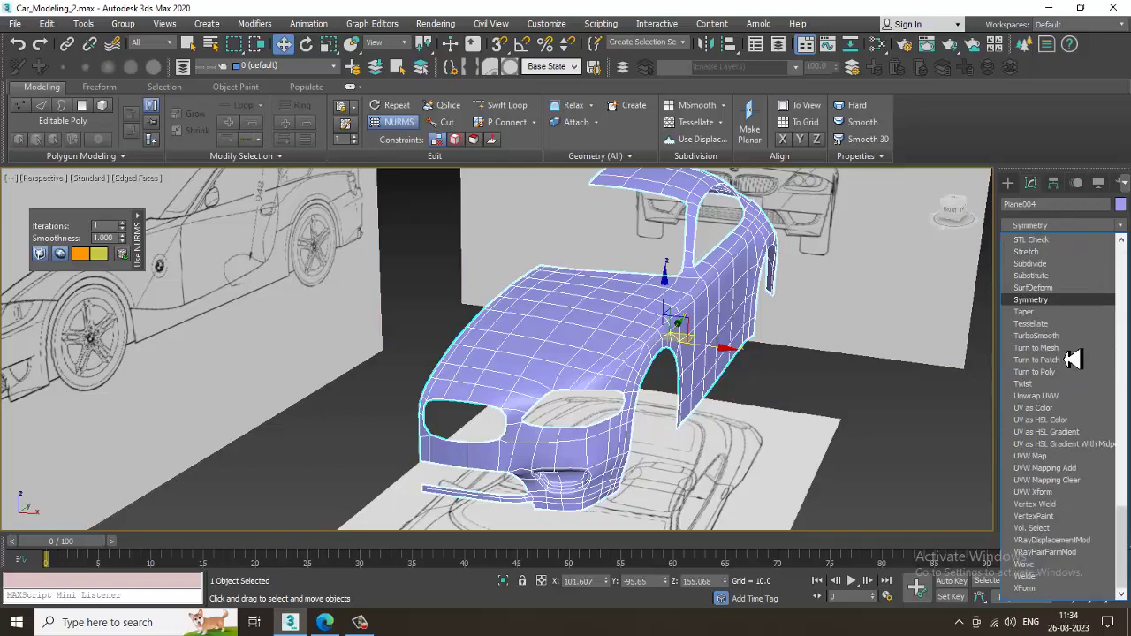
key("Return")
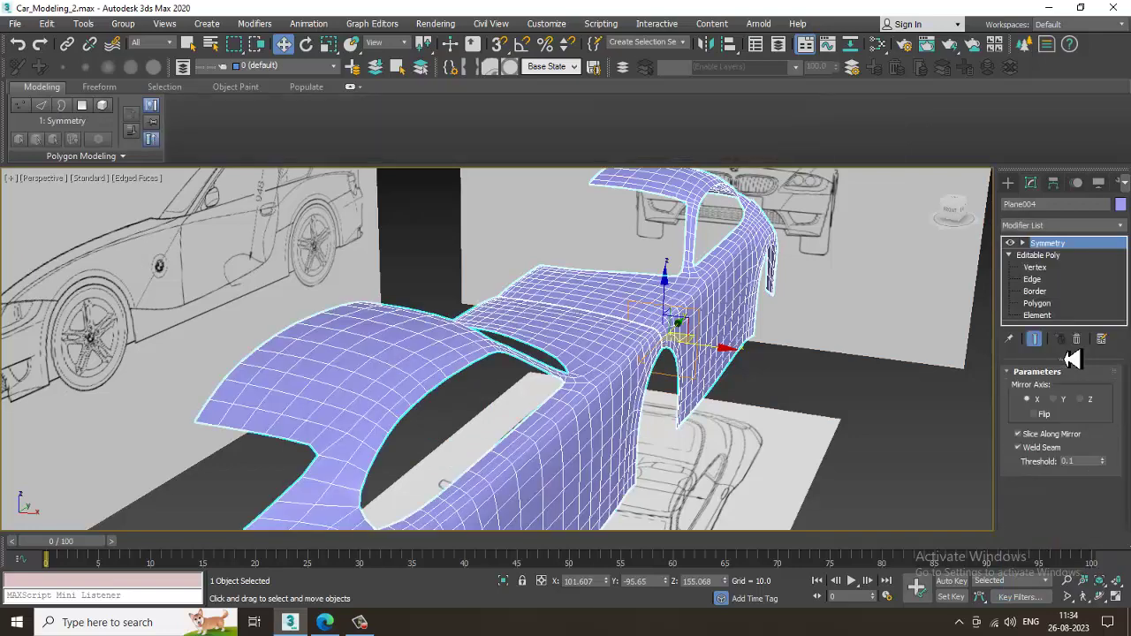
left_click(1041, 416)
left_click(1055, 401)
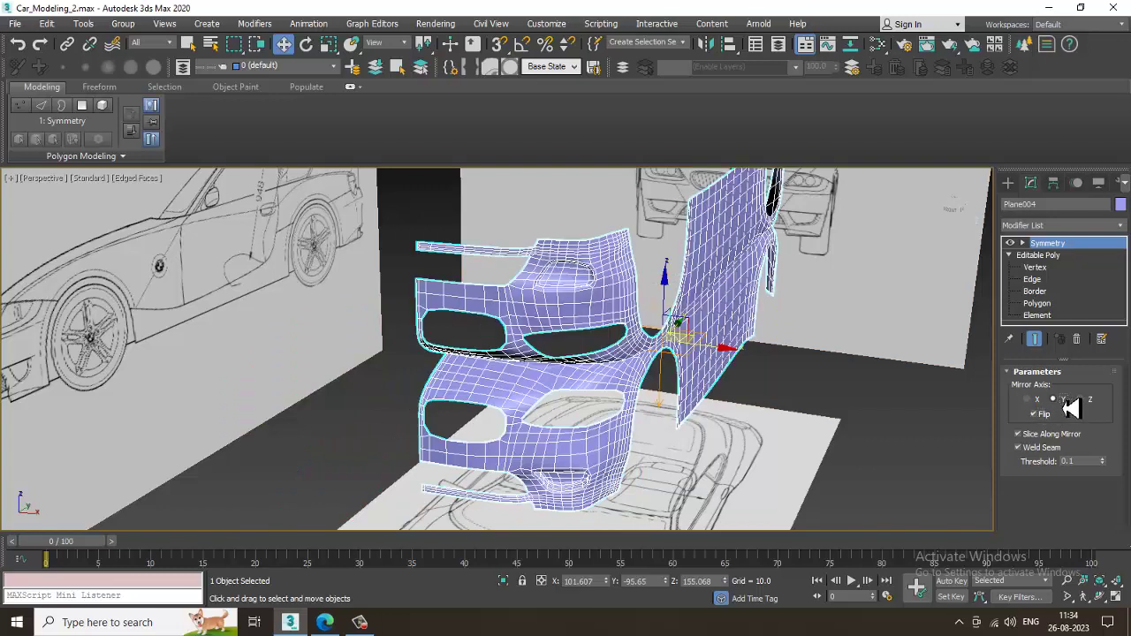
left_click(1080, 401)
left_click(1038, 415)
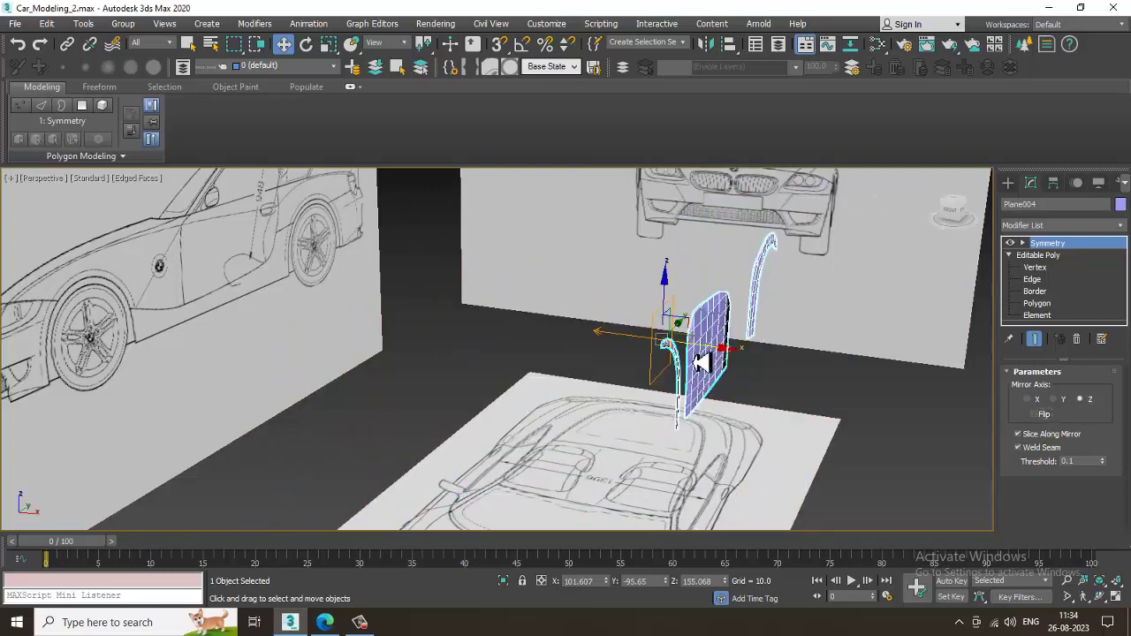
Move the Symmetry modifier's mirror plane across to the car's centreline, at about X 27.5, to complete the body
left_click(1022, 243)
left_click(1048, 255)
left_click_drag(729, 357, 570, 363)
In the front view, pull the mirror plane away to about X -31.8 to expose the original half's centre edge
key("alt+w")
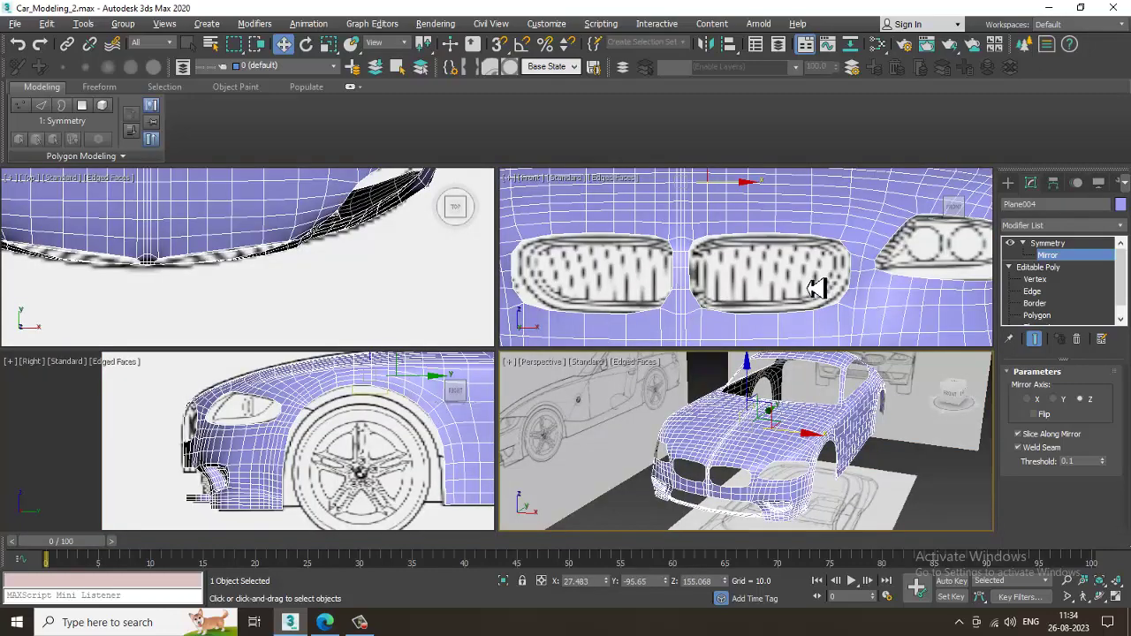
scroll(817, 289, "down", 2)
middle_click_drag(818, 289, 810, 289, "alt")
key("alt+w")
middle_click_drag(590, 313, 634, 318)
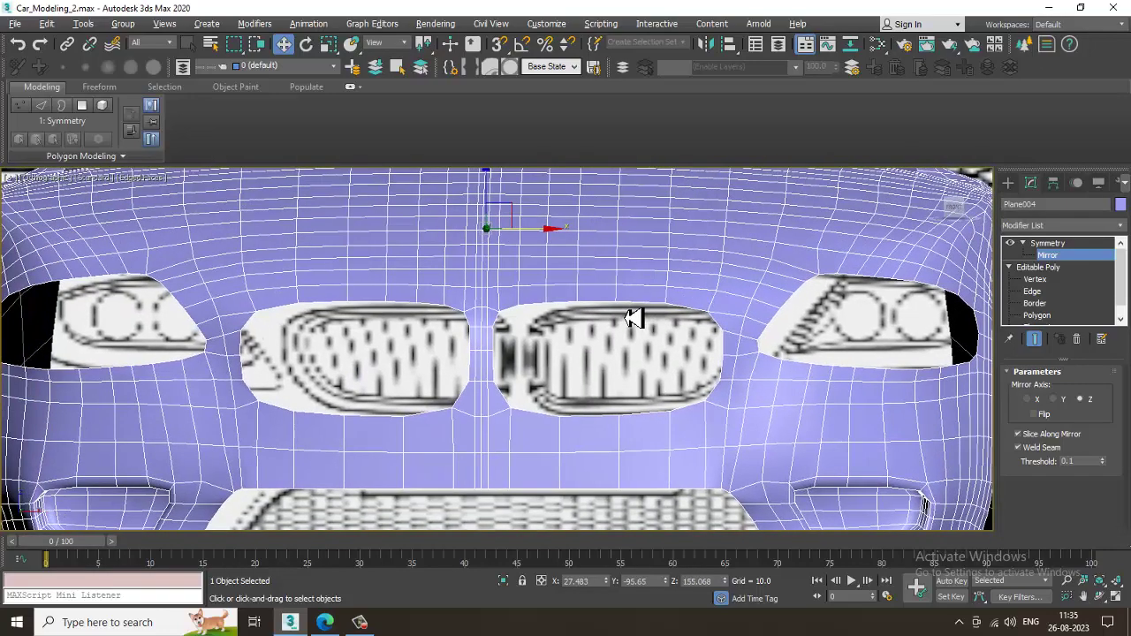
scroll(633, 318, "down", 6)
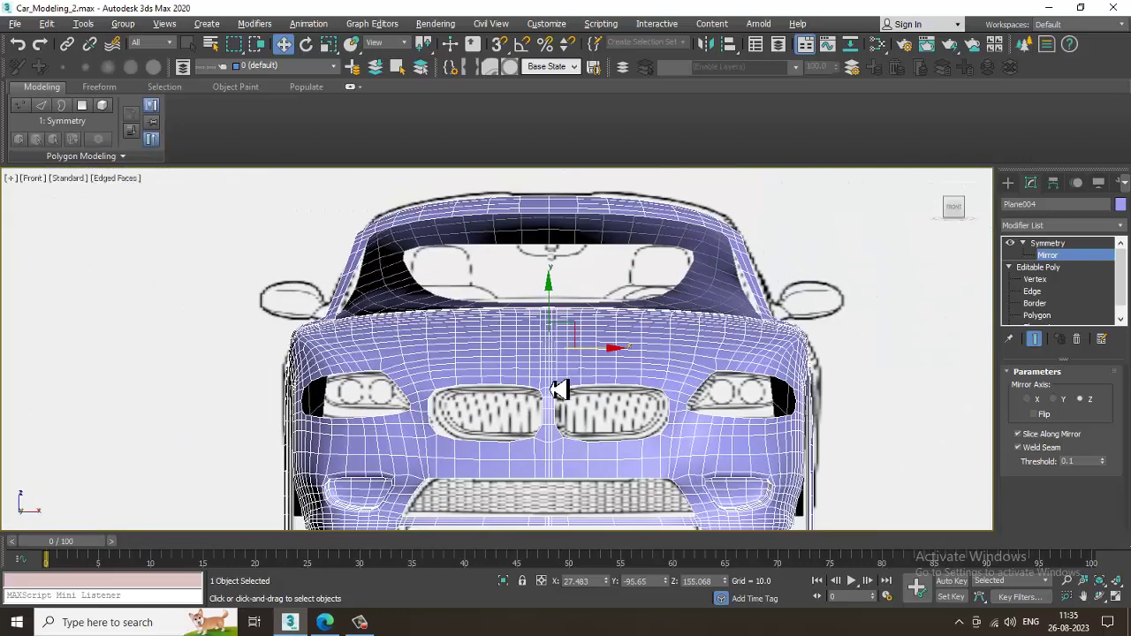
middle_click_drag(559, 389, 559, 382)
left_click_drag(604, 358, 402, 358)
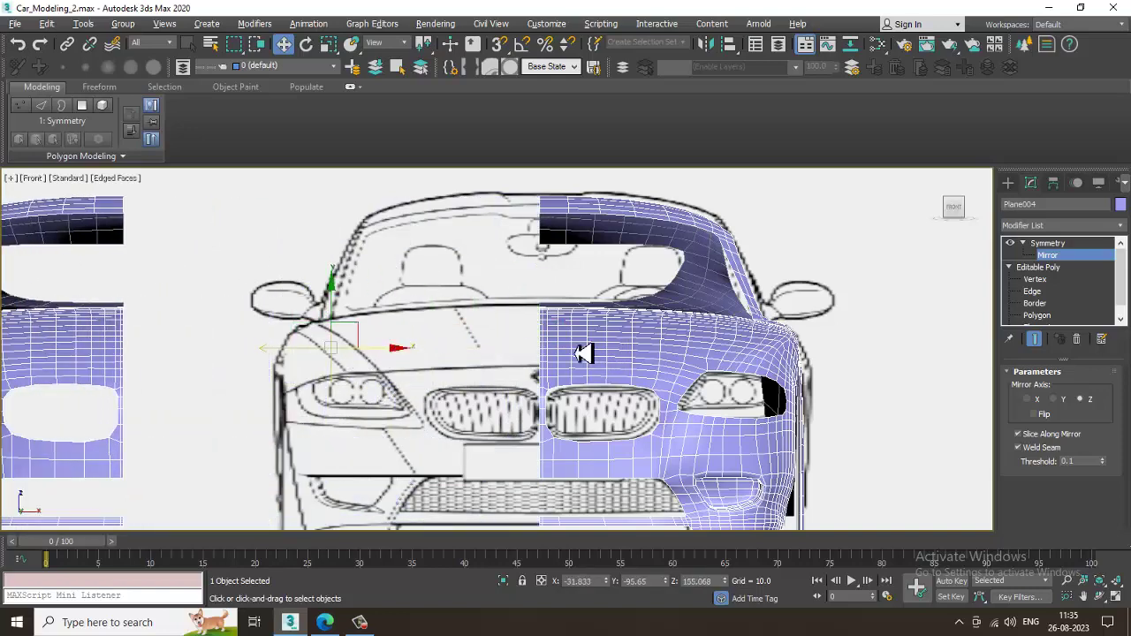
Select the centreline edges of the hood, roof, bumper and lower lip and nudge them slightly along X to match the blueprint's centre
scroll(583, 352, "up", 2)
left_click(1049, 294)
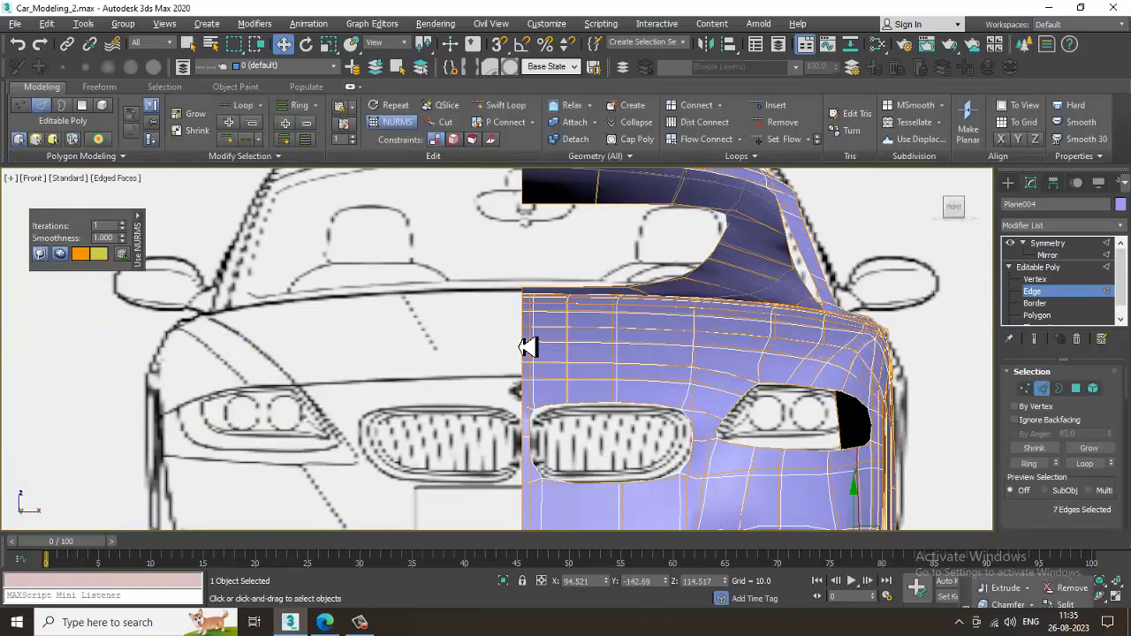
double_click(527, 341)
middle_click_drag(550, 234, 555, 369)
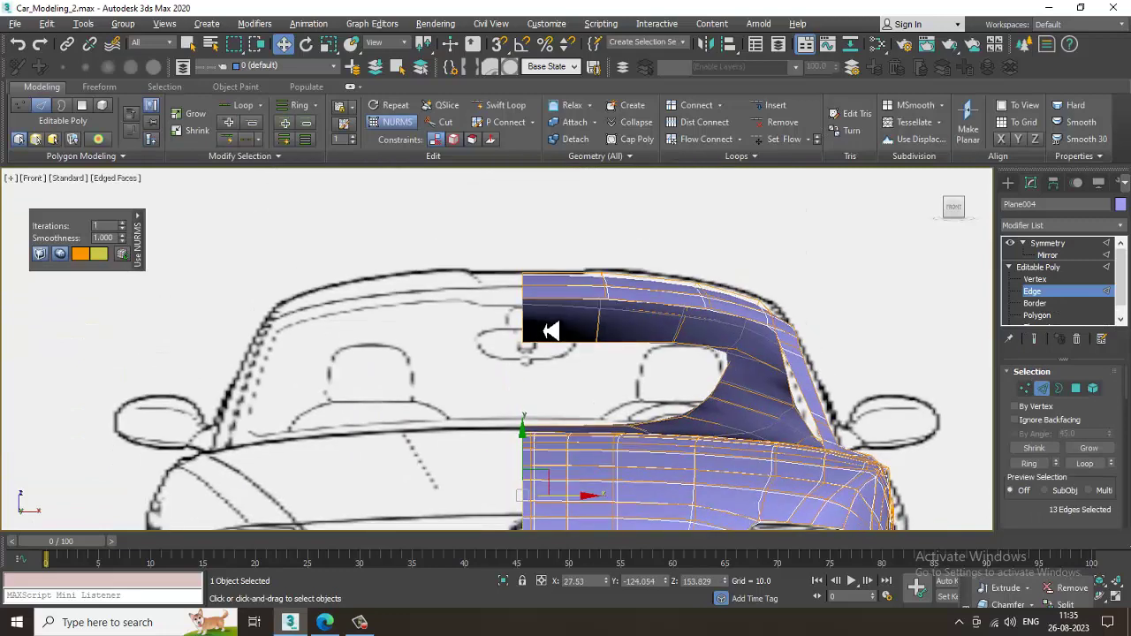
double_click(526, 332, "ctrl")
middle_click_drag(577, 417, 581, 387)
scroll(567, 411, "up", 2)
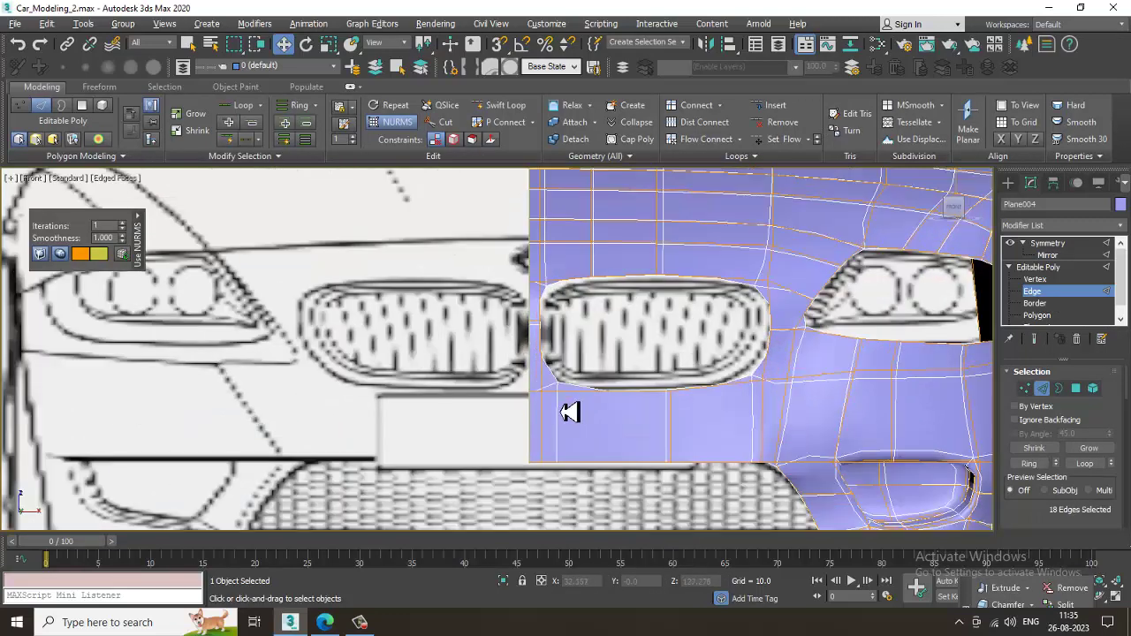
middle_click_drag(538, 452, 534, 341)
double_click(513, 321, "ctrl")
scroll(517, 324, "down", 3)
scroll(523, 351, "up", 2)
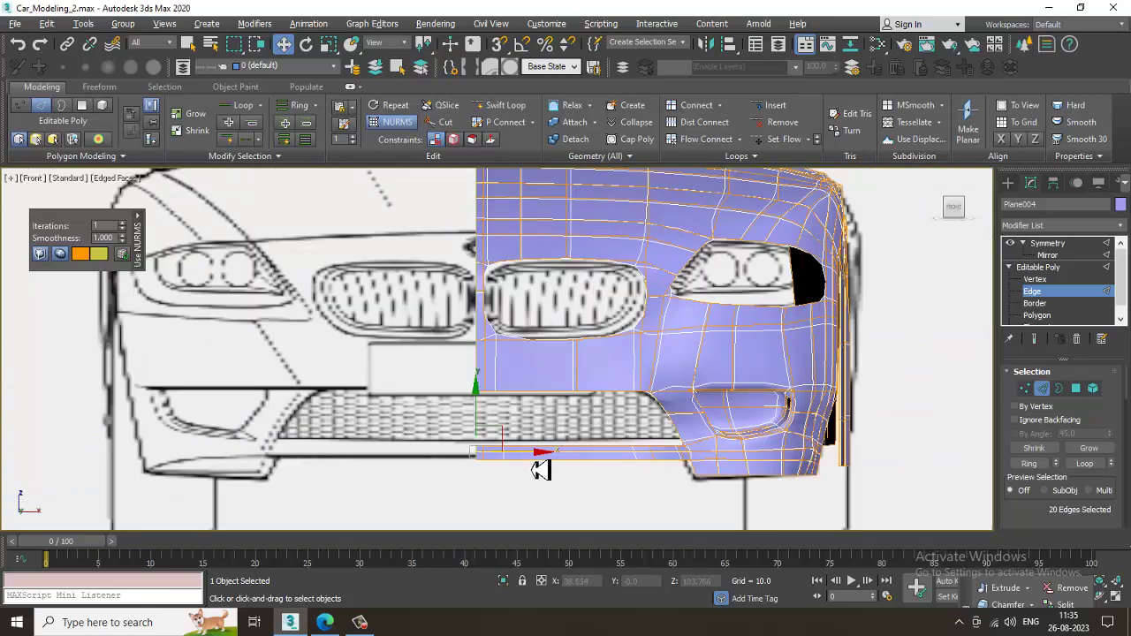
left_click_drag(538, 456, 541, 456)
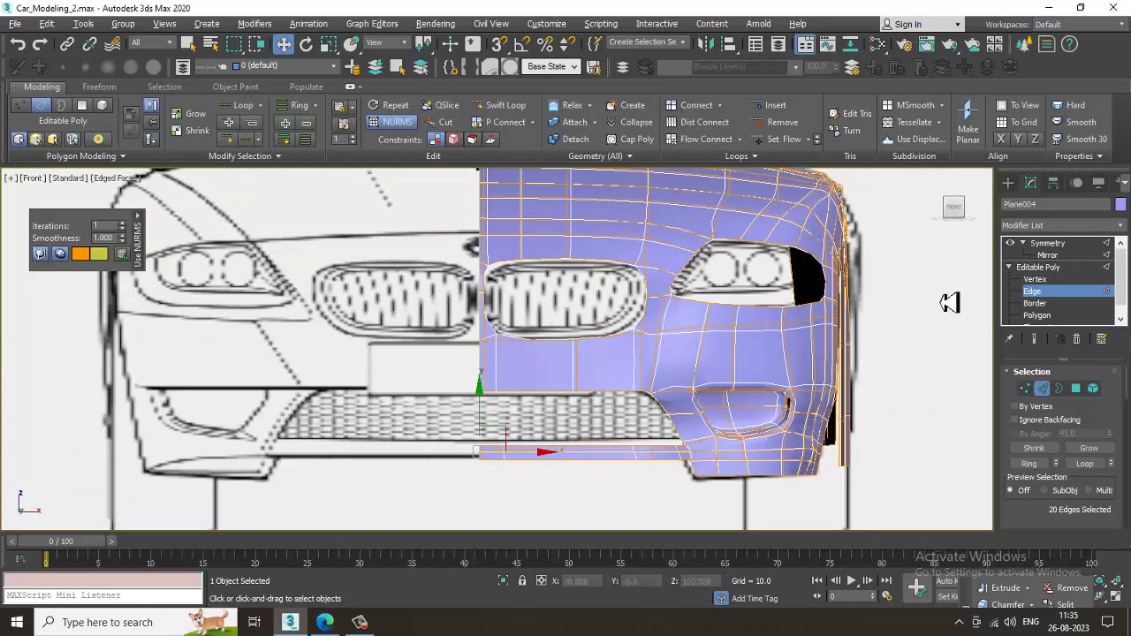
Move the Symmetry mirror plane back to the car's centreline, at about X 28.26, so the two halves meet
left_click(1046, 244)
left_click(1049, 255)
scroll(468, 304, "down", 3)
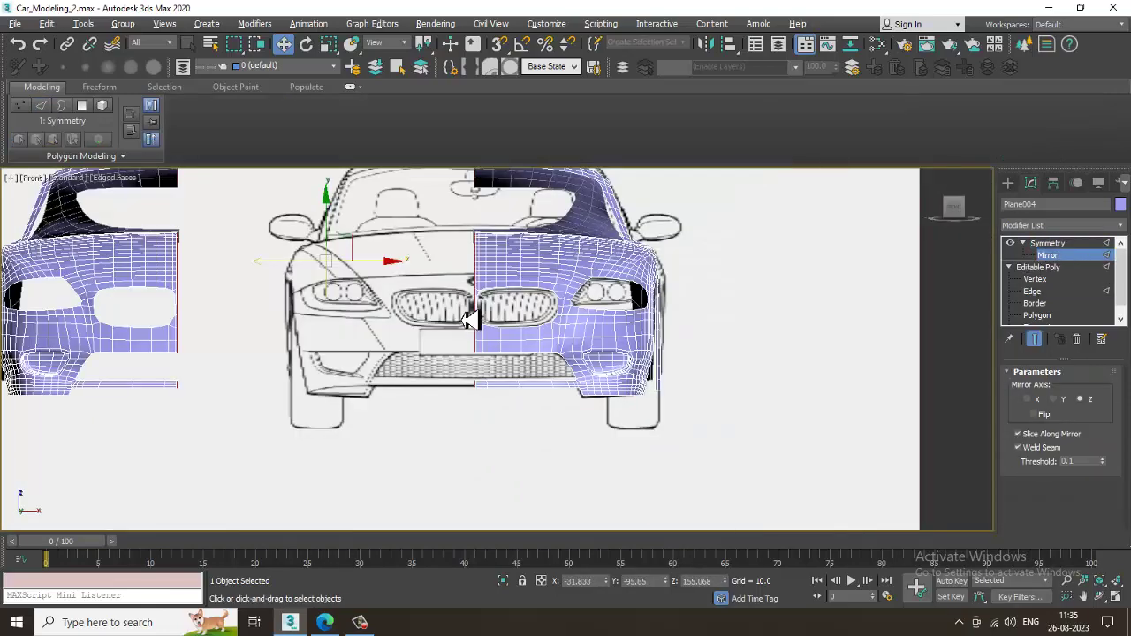
middle_click_drag(466, 309, 480, 318)
scroll(397, 296, "down", 1)
left_click_drag(433, 294, 534, 314)
scroll(487, 308, "up", 5)
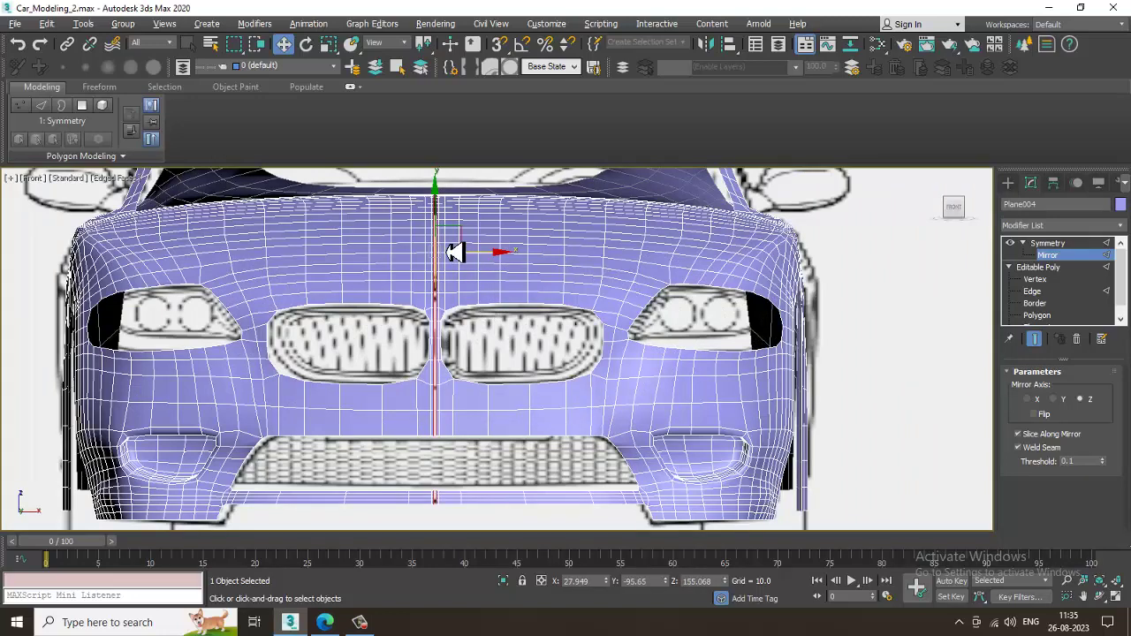
scroll(453, 253, "up", 3)
left_click_drag(480, 269, 481, 270)
scroll(479, 269, "down", 5)
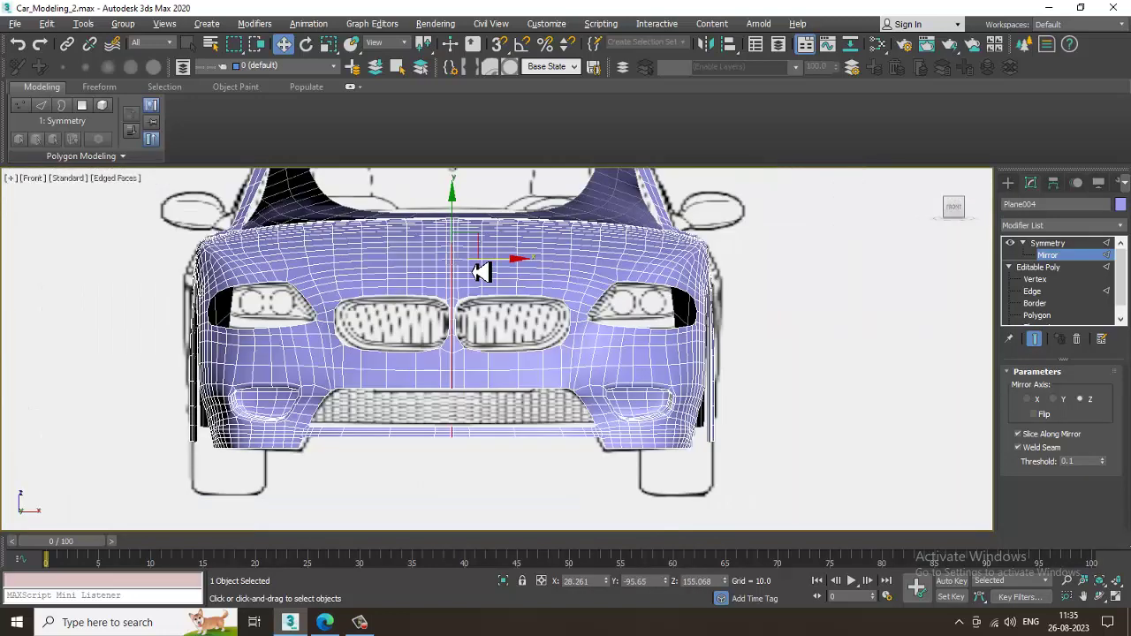
Examine the mirrored car body and its centre seam from the front and side in the perspective view
key("alt+w")
left_click(839, 475)
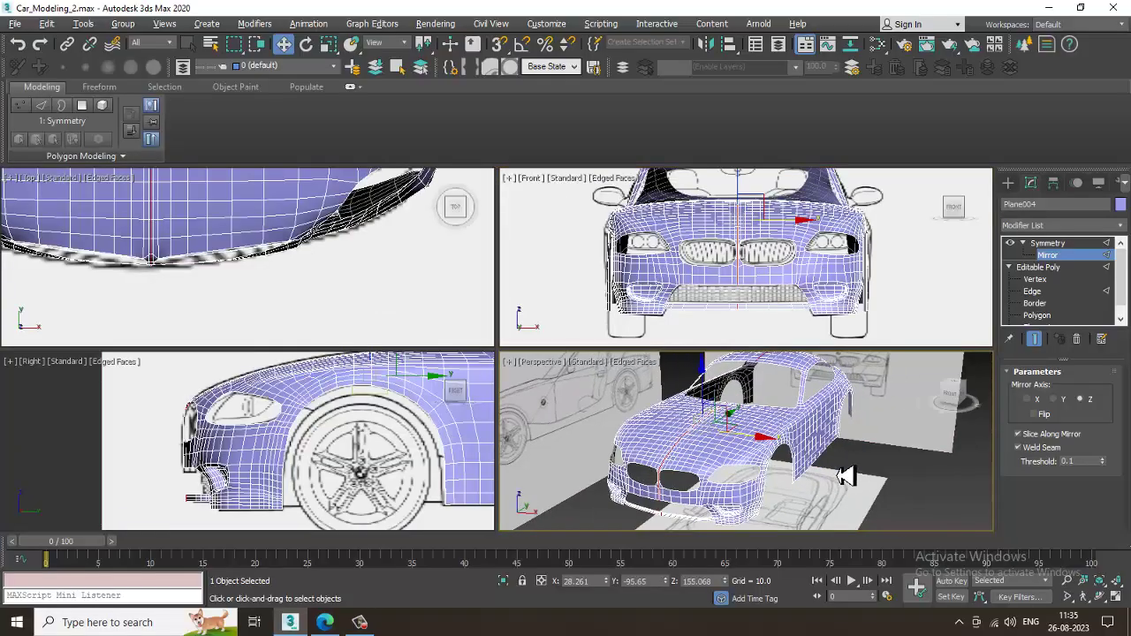
key("alt+w")
key("alt+w")
key("alt+w")
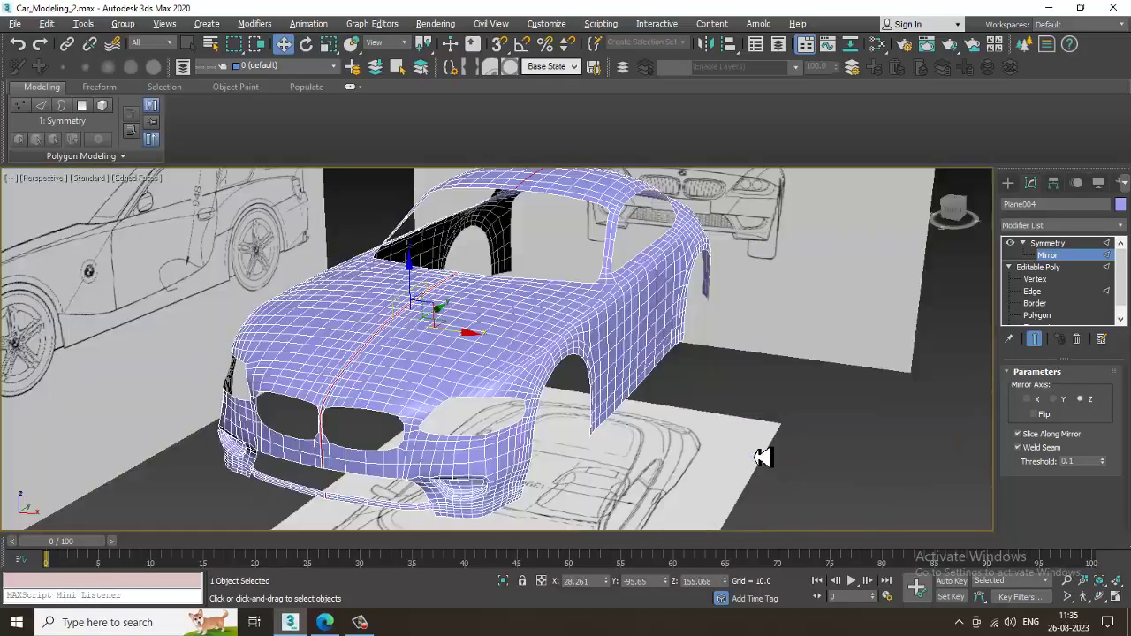
middle_click_drag(763, 457, 606, 421, "alt")
left_click(618, 424)
left_click(550, 386)
scroll(492, 386, "up", 3)
middle_click_drag(492, 386, 532, 360, "alt")
scroll(525, 371, "down", 4)
Hide the mesh edges to inspect the smooth shaded body from several angles, and show the edges again
key("F4")
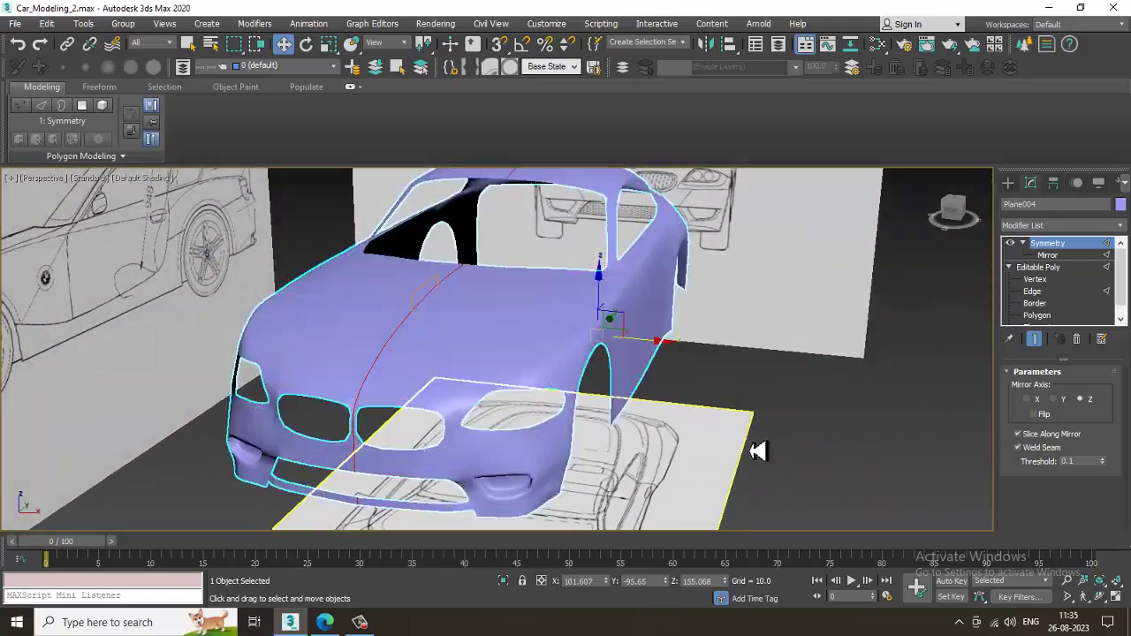
left_click(858, 446)
middle_click_drag(625, 398, 579, 384, "alt")
left_click(366, 328)
middle_click_drag(366, 327, 371, 337, "alt")
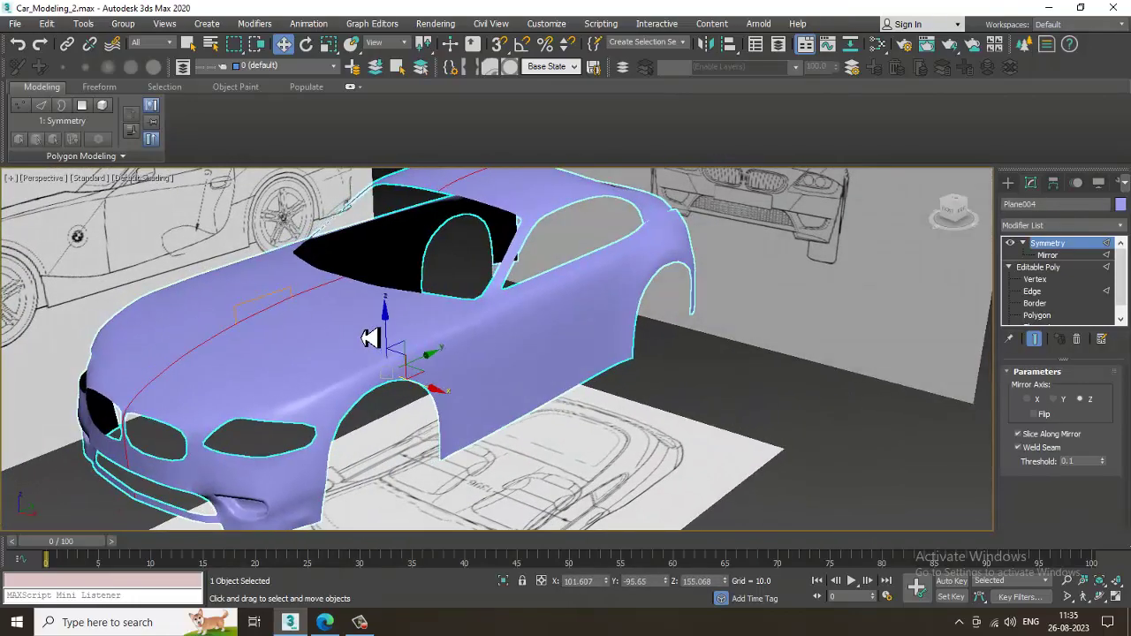
key("F4")
middle_click_drag(523, 267, 651, 336, "alt")
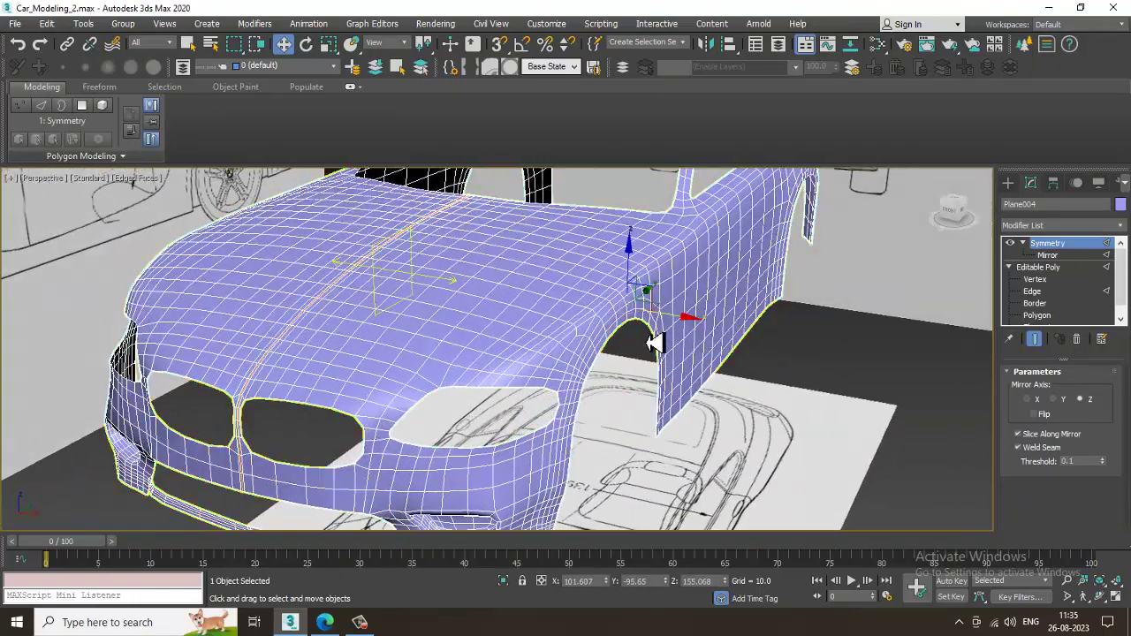
Delete the Symmetry modifier and turn off NURMS smoothing to return to the unsmoothed half body
left_click(1011, 248)
left_click(1076, 338)
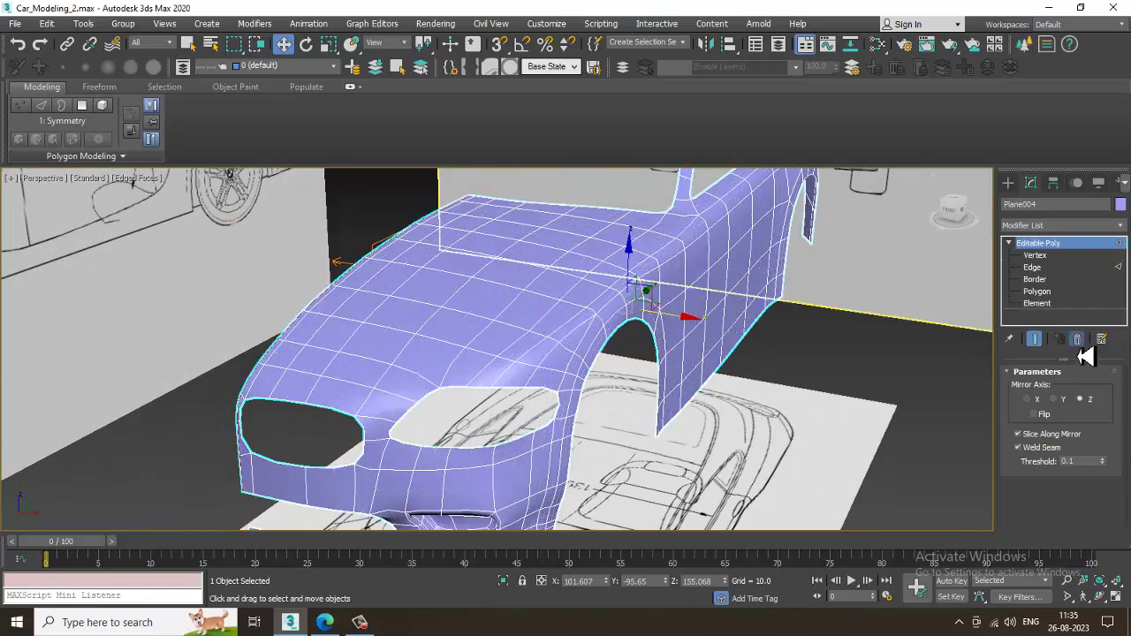
right_click(458, 332)
left_click(428, 165)
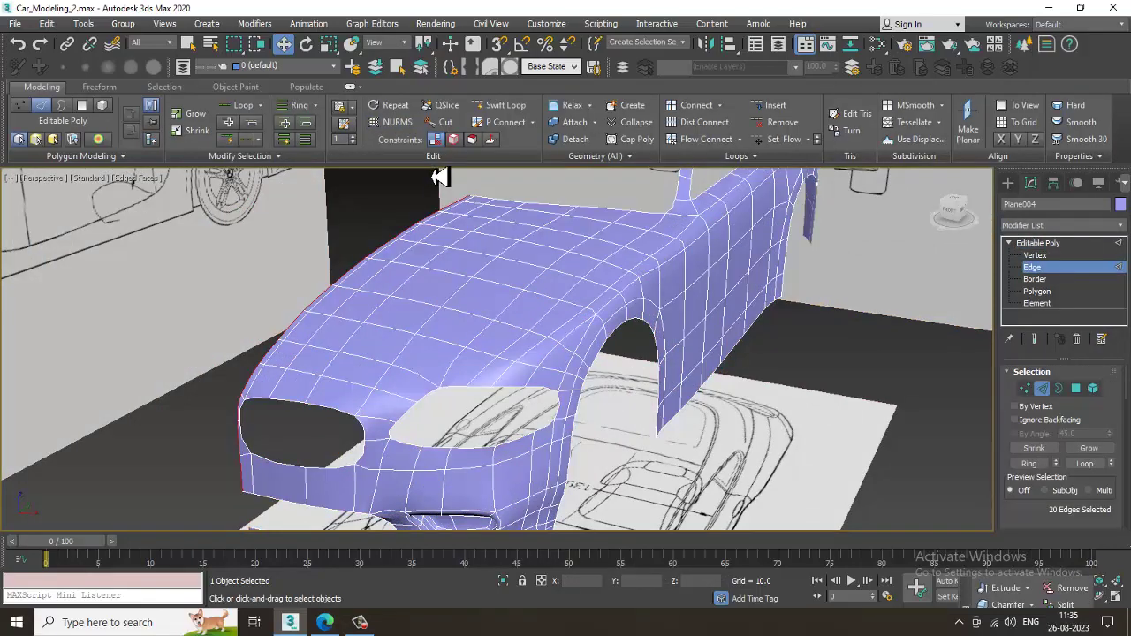
middle_click_drag(655, 400, 680, 394, "alt")
middle_click_drag(607, 413, 973, 322, "alt")
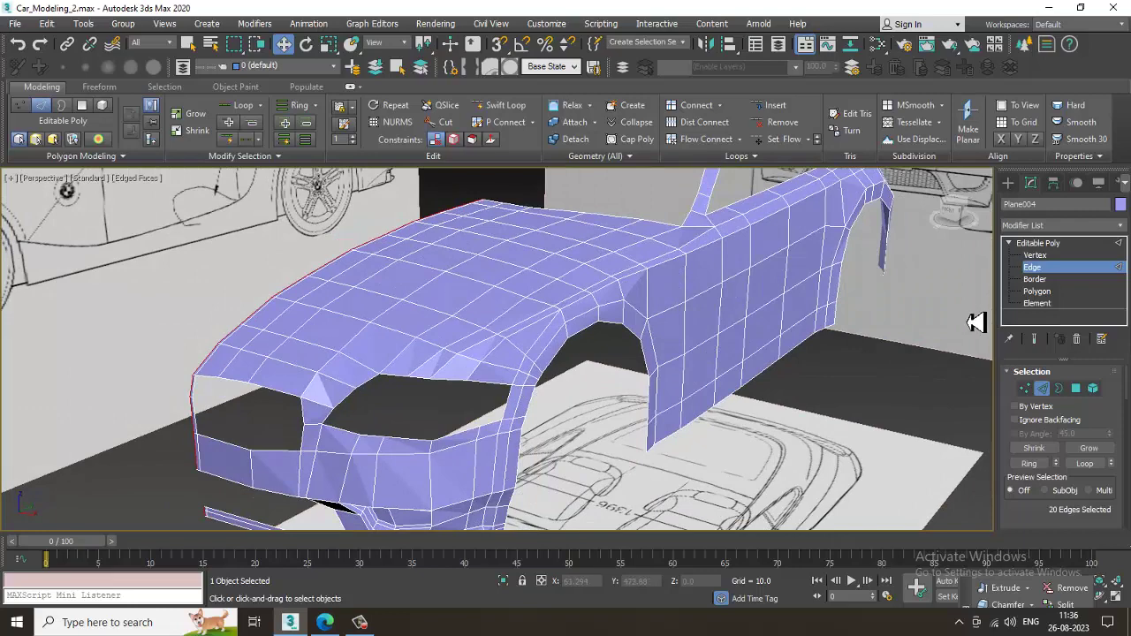
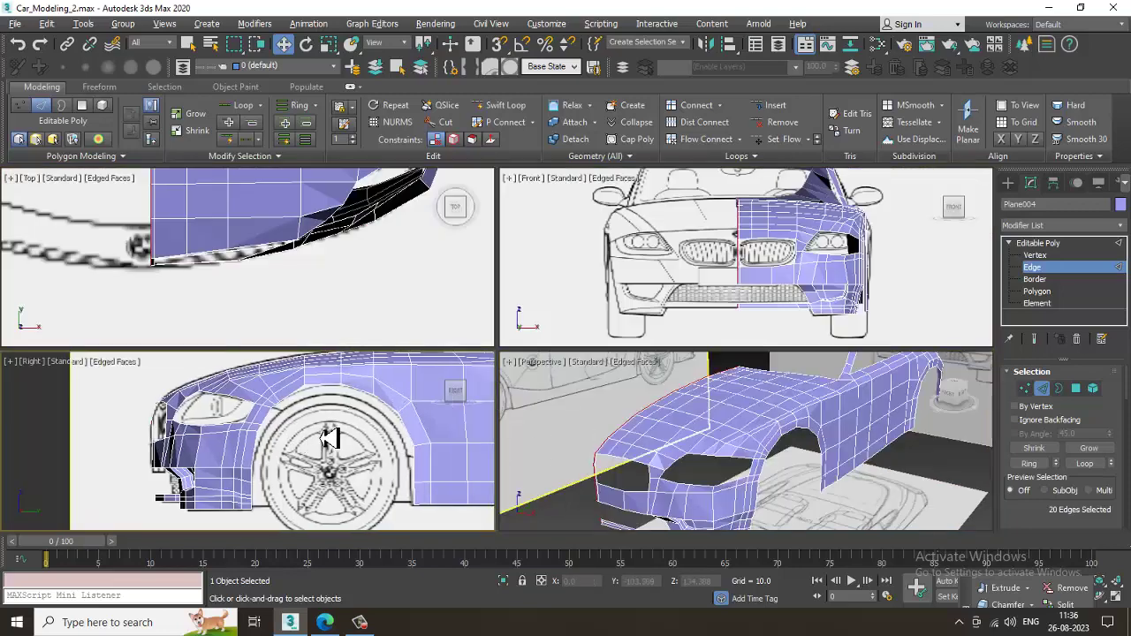
Examine the half body's front end around the grille and headlight openings in the side and perspective views
scroll(500, 351, "up", 2)
middle_click_drag(491, 320, 515, 334)
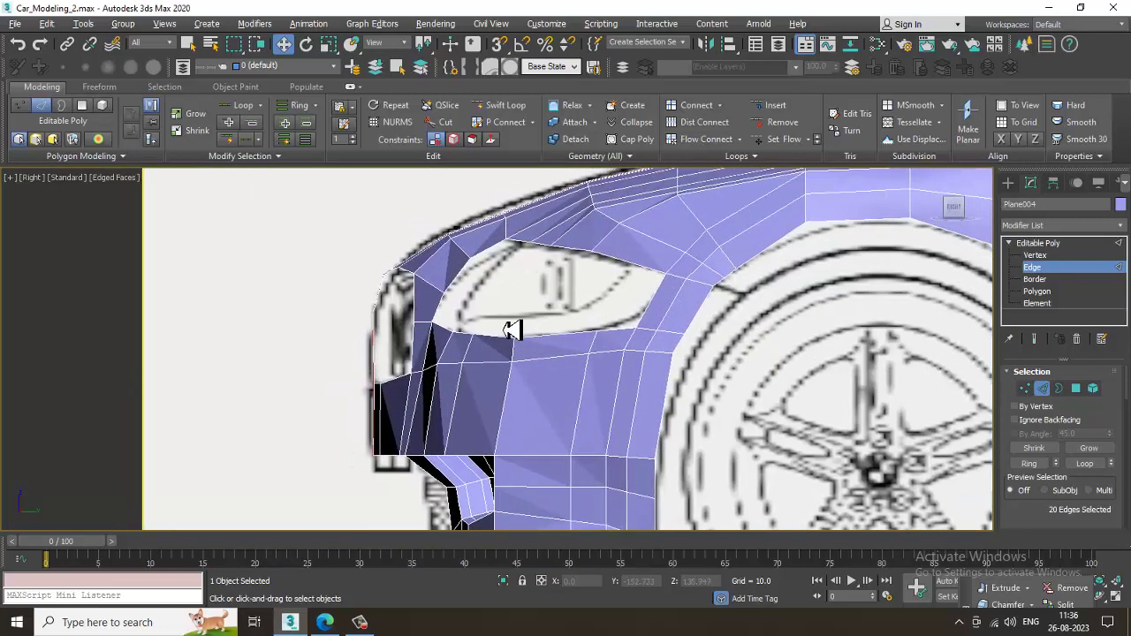
key("alt+w")
middle_click_drag(720, 435, 699, 442)
key("alt+w")
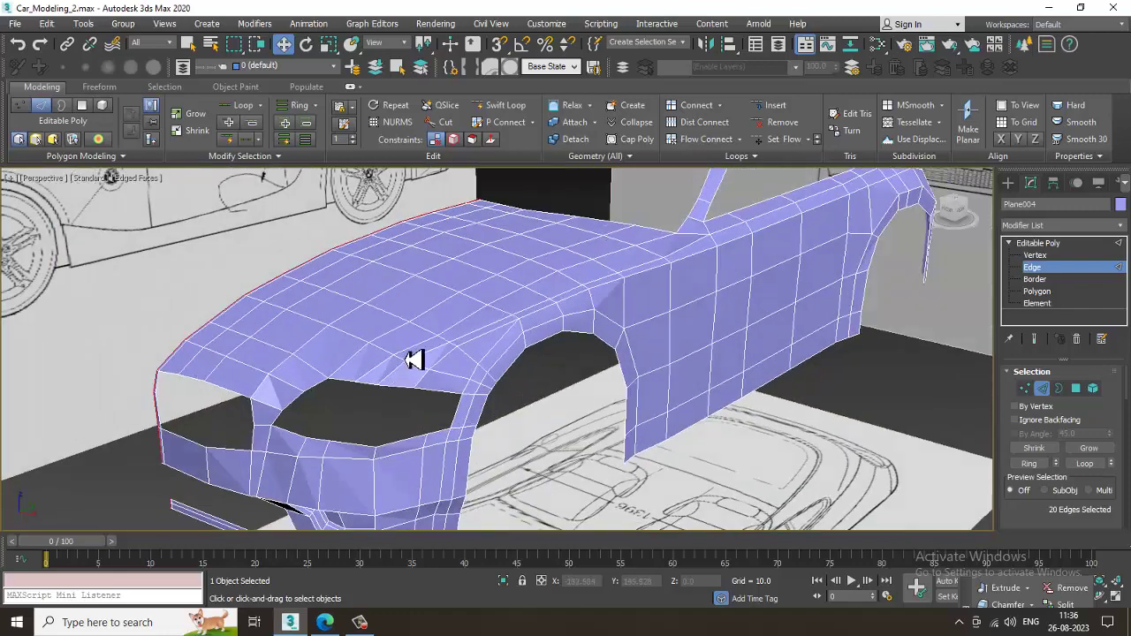
scroll(283, 376, "up", 3)
middle_click_drag(273, 382, 421, 392)
scroll(230, 362, "up", 5)
middle_click_drag(229, 362, 374, 341)
scroll(401, 369, "up", 2)
scroll(401, 371, "down", 6)
scroll(374, 341, "up", 6)
scroll(381, 345, "down", 4)
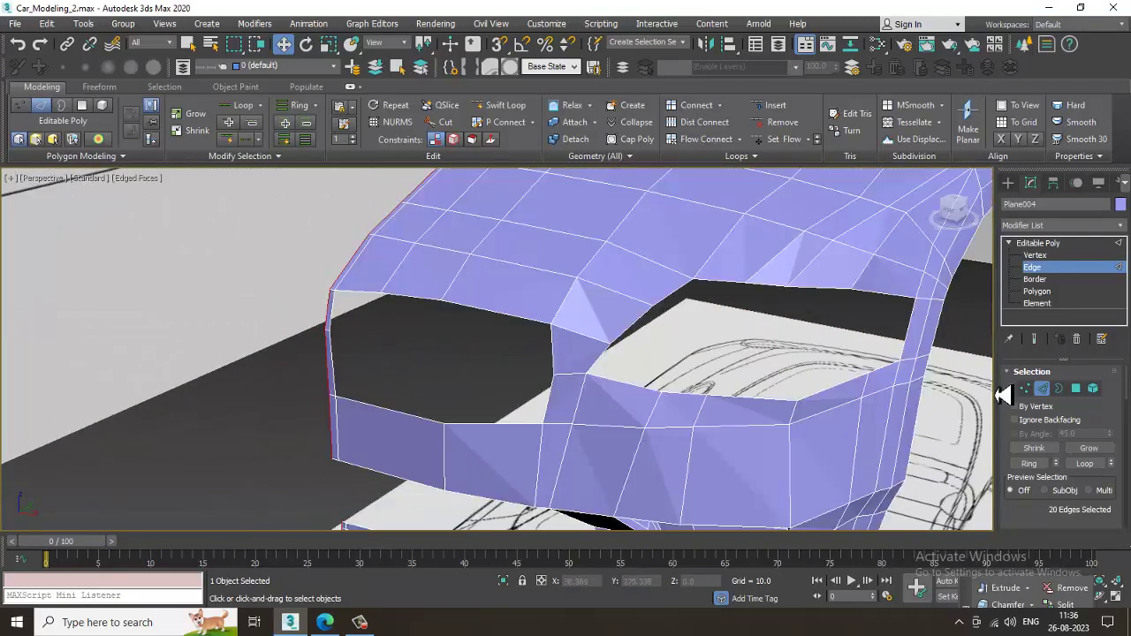
Select the nine edges that border the kidney grille opening
double_click(369, 297)
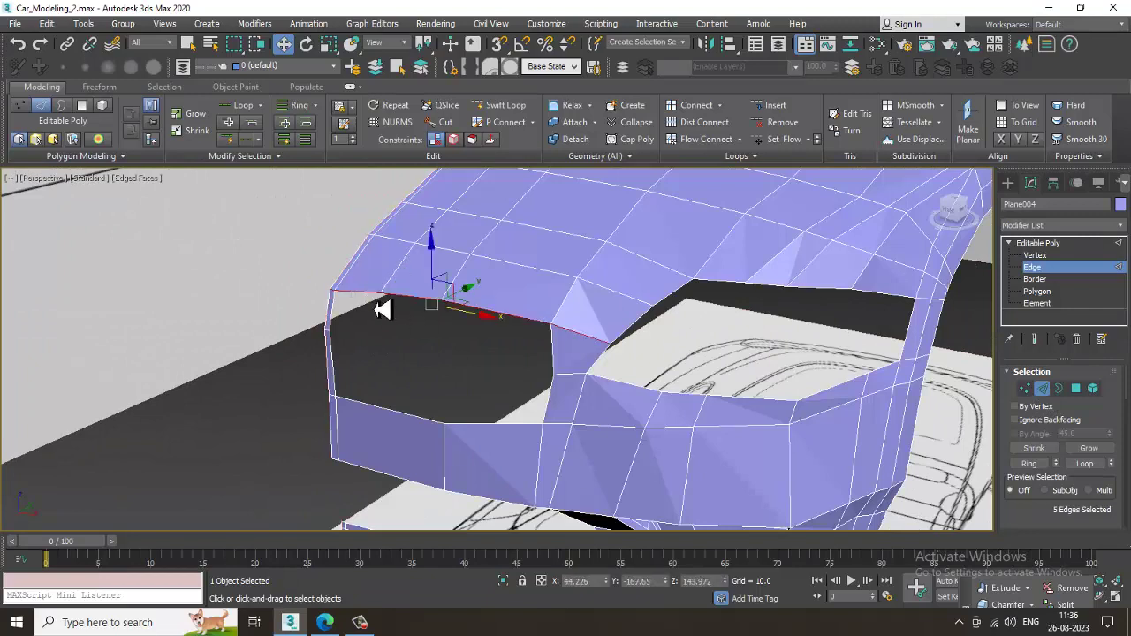
left_click(560, 357)
double_click(557, 403)
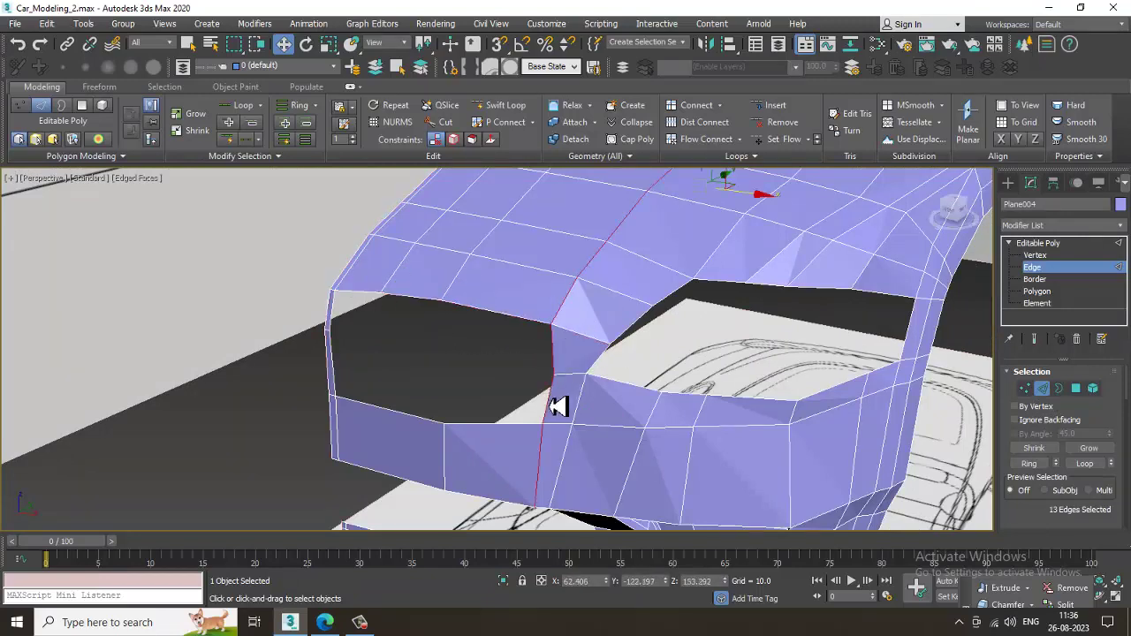
left_click(550, 406)
left_click(551, 358, "ctrl")
left_click(530, 328, "ctrl")
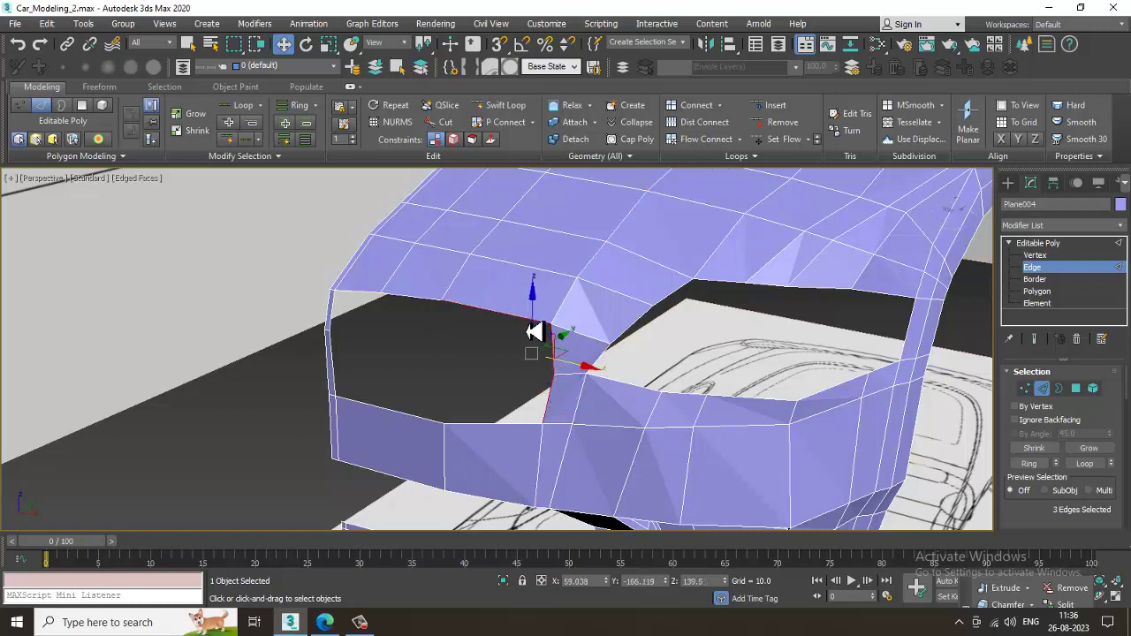
left_click(423, 308, "ctrl")
left_click(364, 305, "ctrl")
left_click(332, 316, "ctrl")
left_click(334, 349, "ctrl")
left_click(373, 411, "ctrl")
left_click(505, 428, "ctrl")
Check the grille opening's border edges against the grille outline in the front blueprint
key("alt+w")
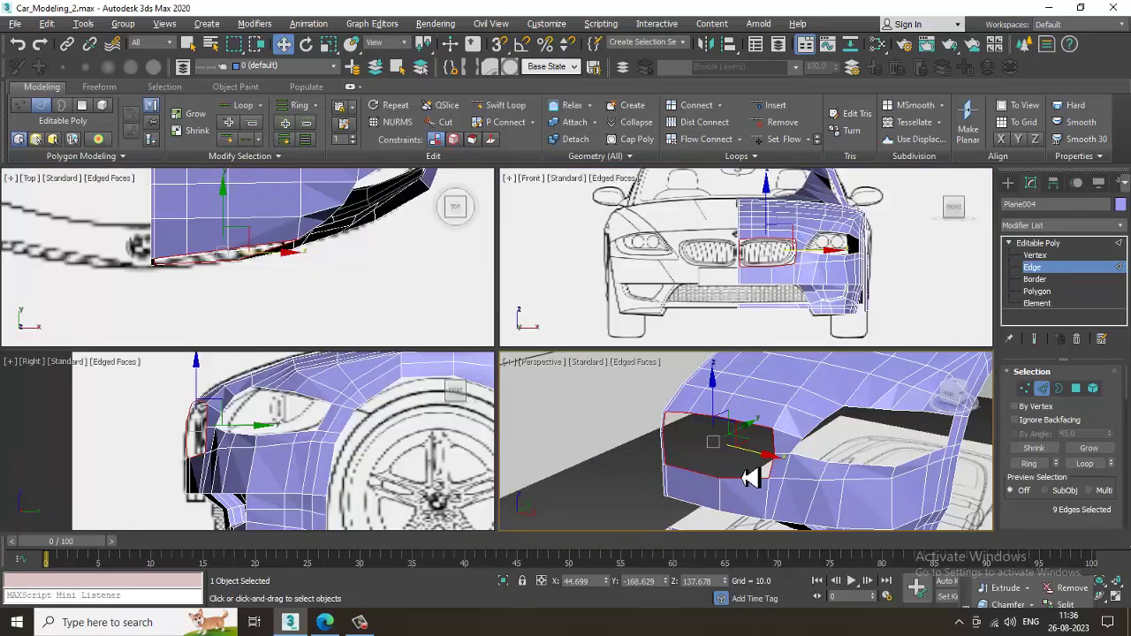
middle_click_drag(789, 443, 780, 442)
middle_click_drag(772, 273, 762, 268)
key("alt+w")
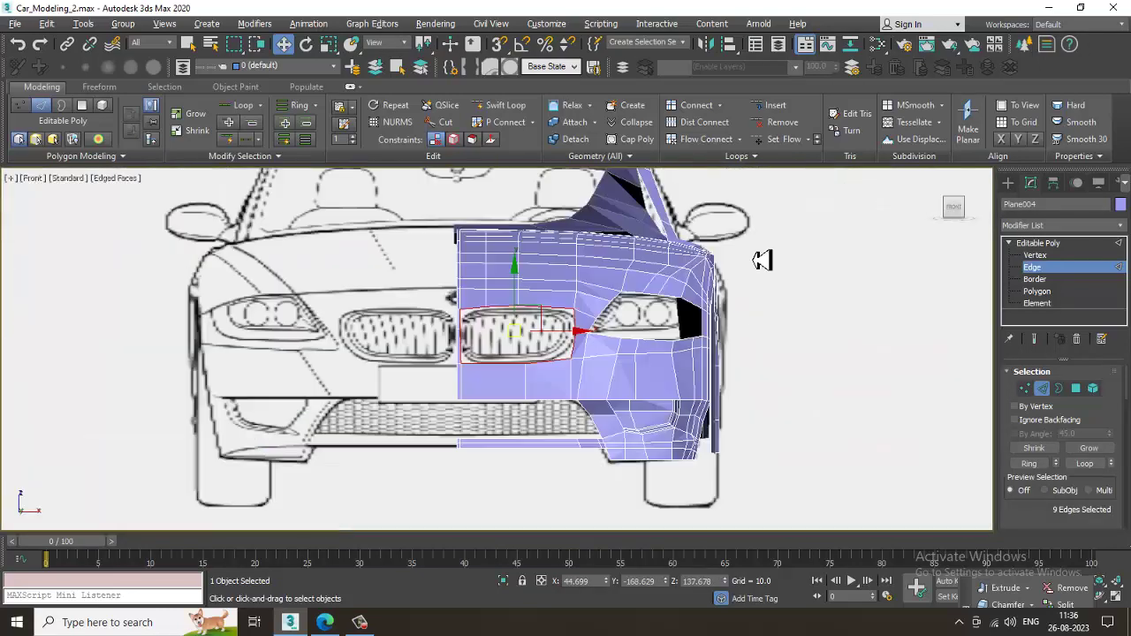
scroll(521, 346, "up", 3)
scroll(512, 323, "up", 2)
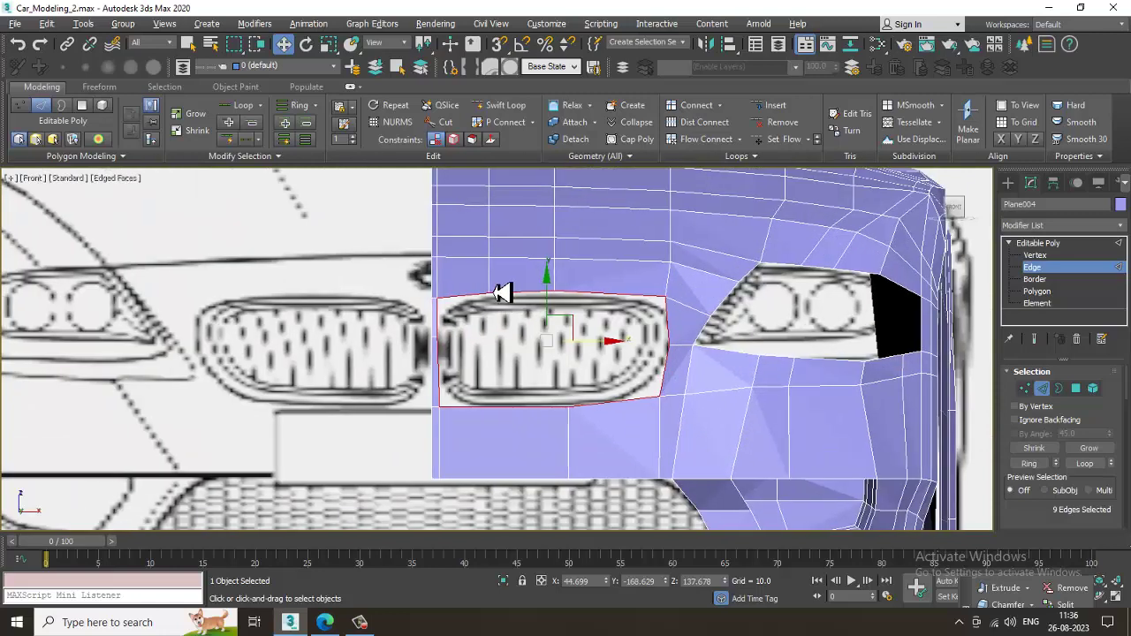
scroll(502, 304, "up", 2)
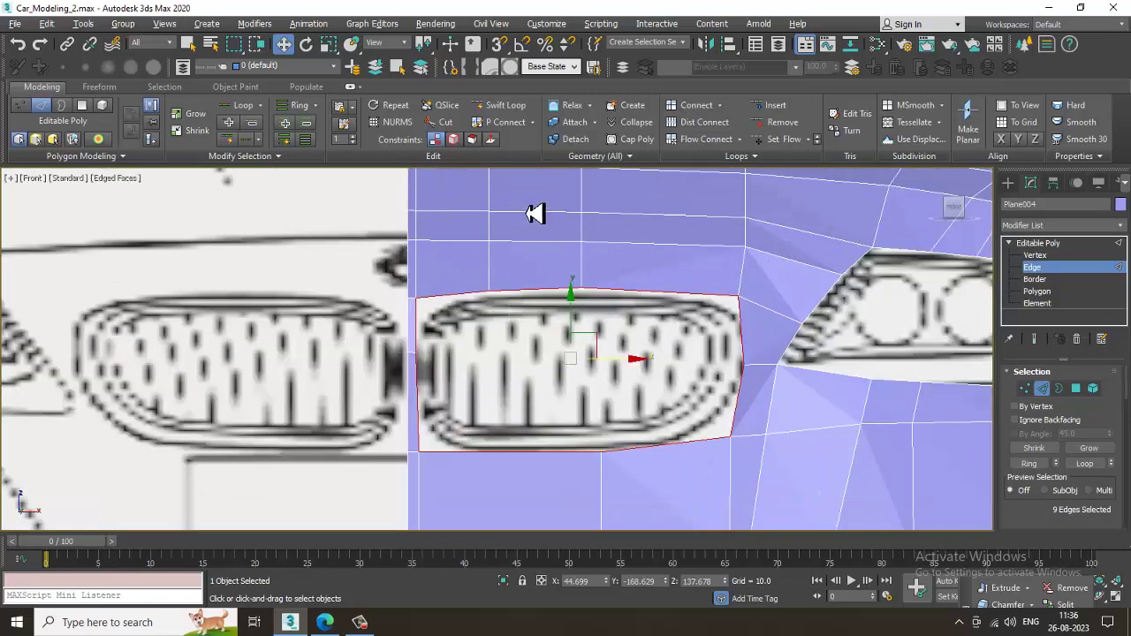
scroll(526, 343, "up", 2)
key("1")
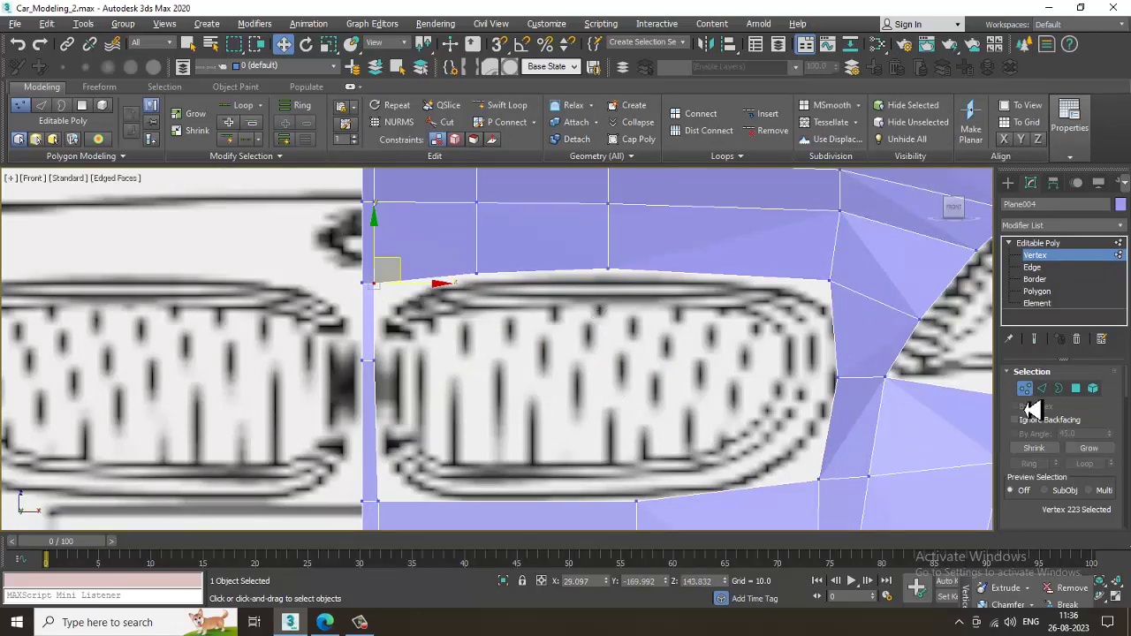
left_click(1045, 391)
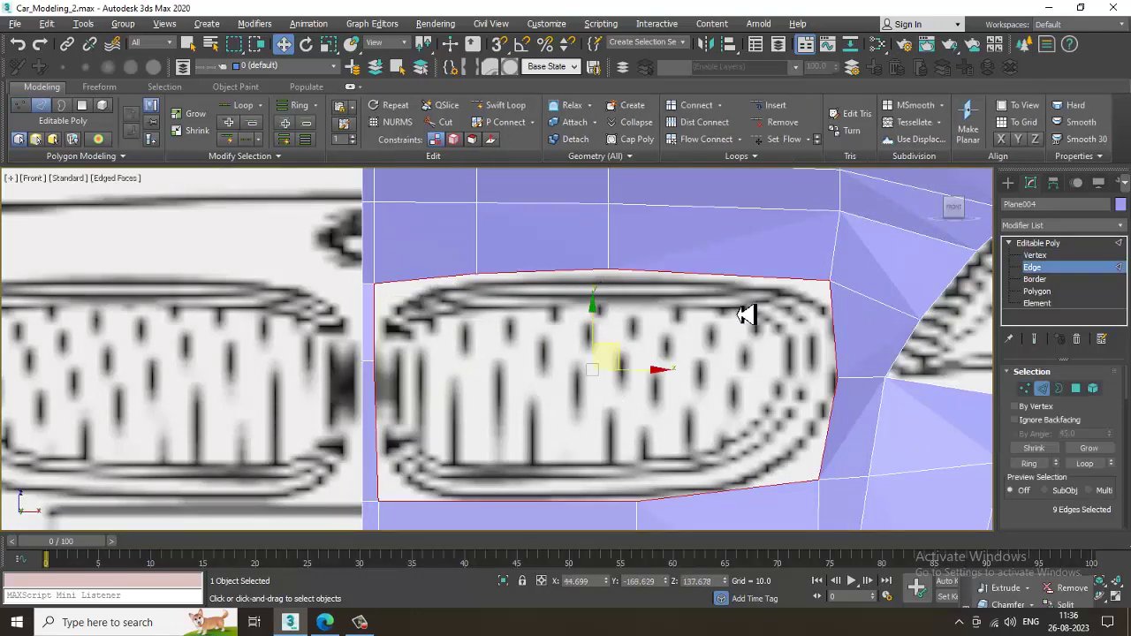
Extrude the grille opening's border edges inward to about Y -166.93 and briefly preview the lip with NURMS smoothing
key("alt+w")
key("alt+w")
middle_click_drag(748, 468, 667, 418, "alt")
left_click_drag(384, 336, 399, 335, "shift")
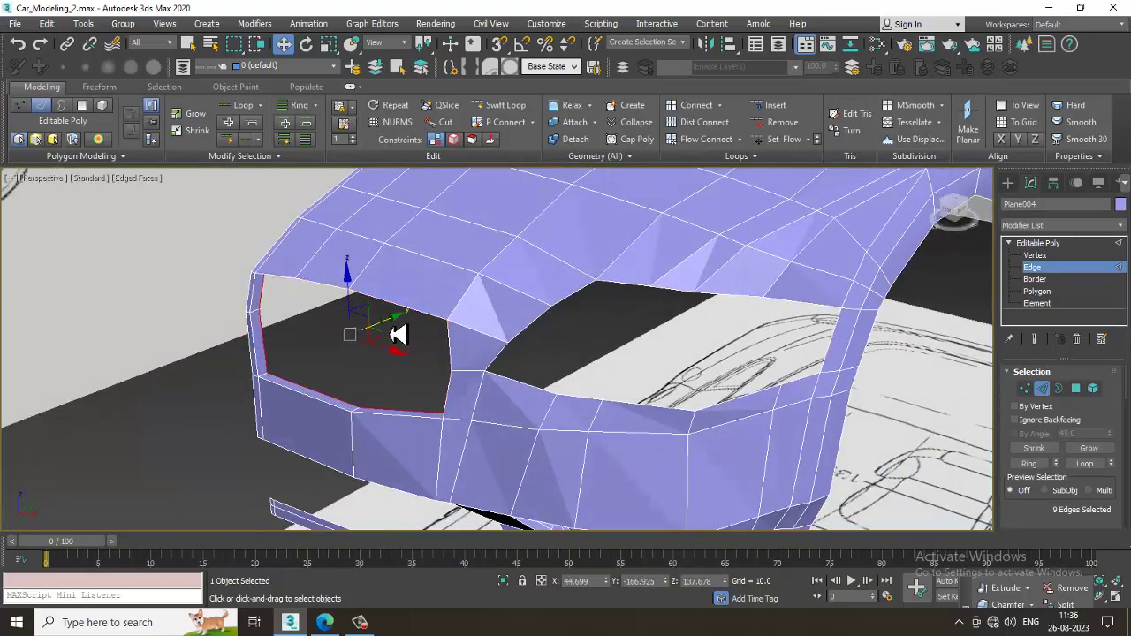
right_click(438, 258)
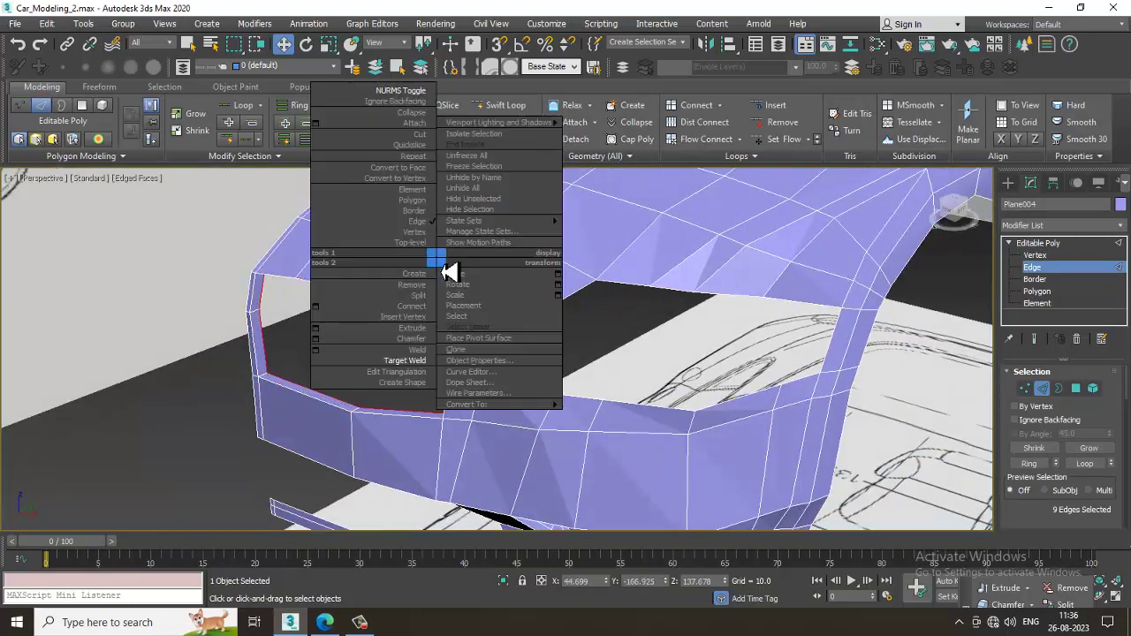
left_click(428, 105)
middle_click_drag(473, 324, 450, 316, "alt")
key("ctrl+z")
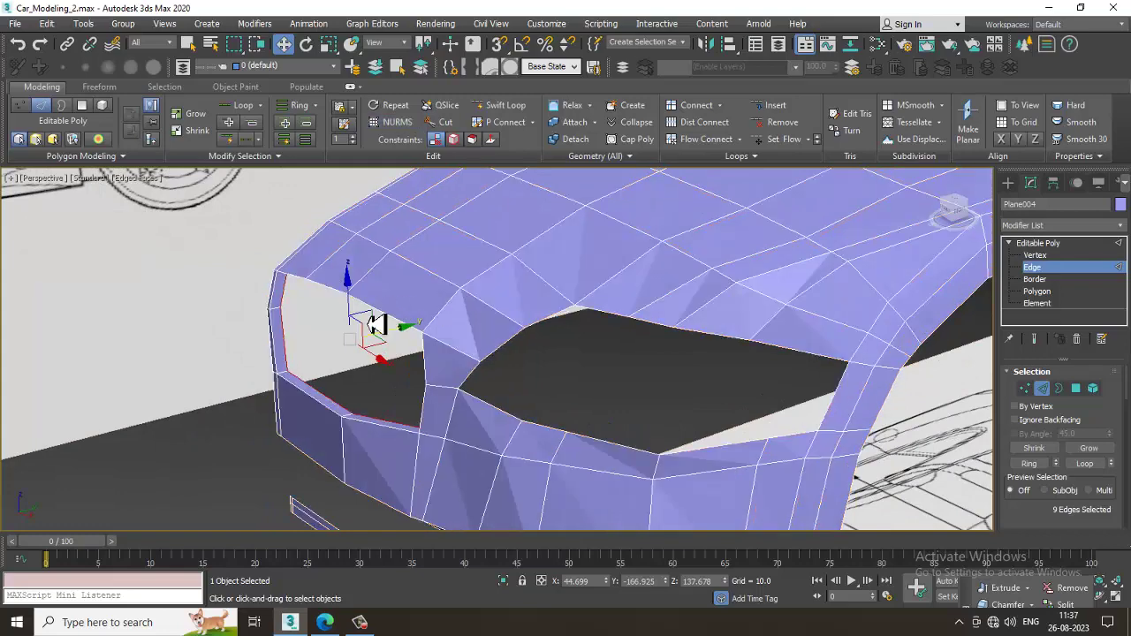
Add supporting edge loops along the inner lip of the grille opening with Swift Loop
scroll(376, 327, "up", 5)
scroll(377, 327, "down", 5)
middle_click_drag(386, 333, 402, 343, "alt")
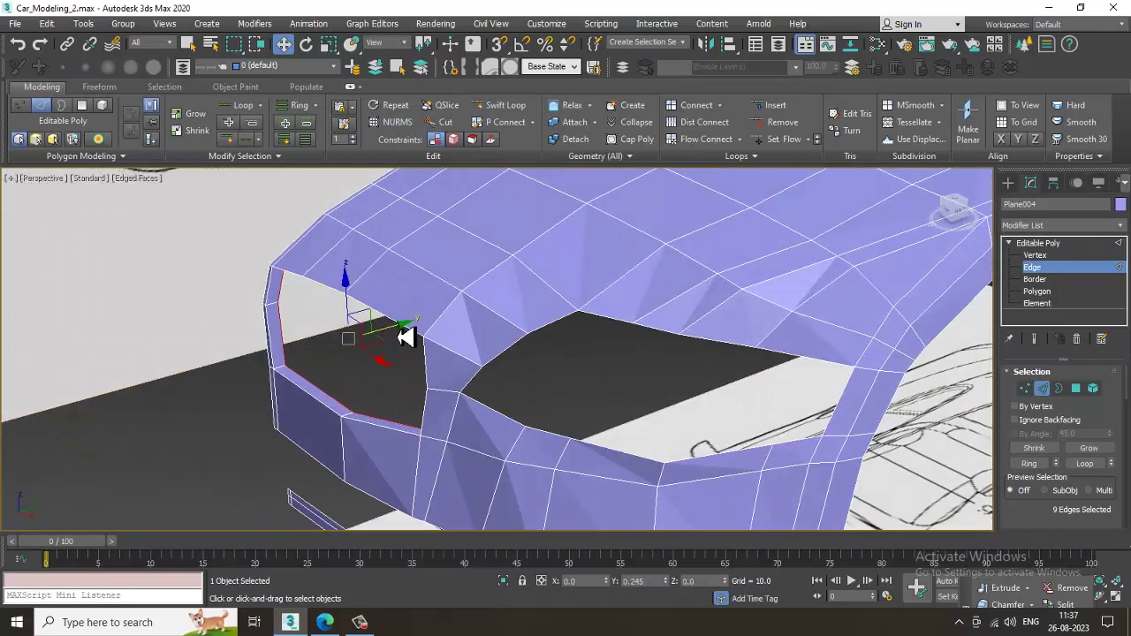
left_click(497, 105)
scroll(199, 395, "up", 5)
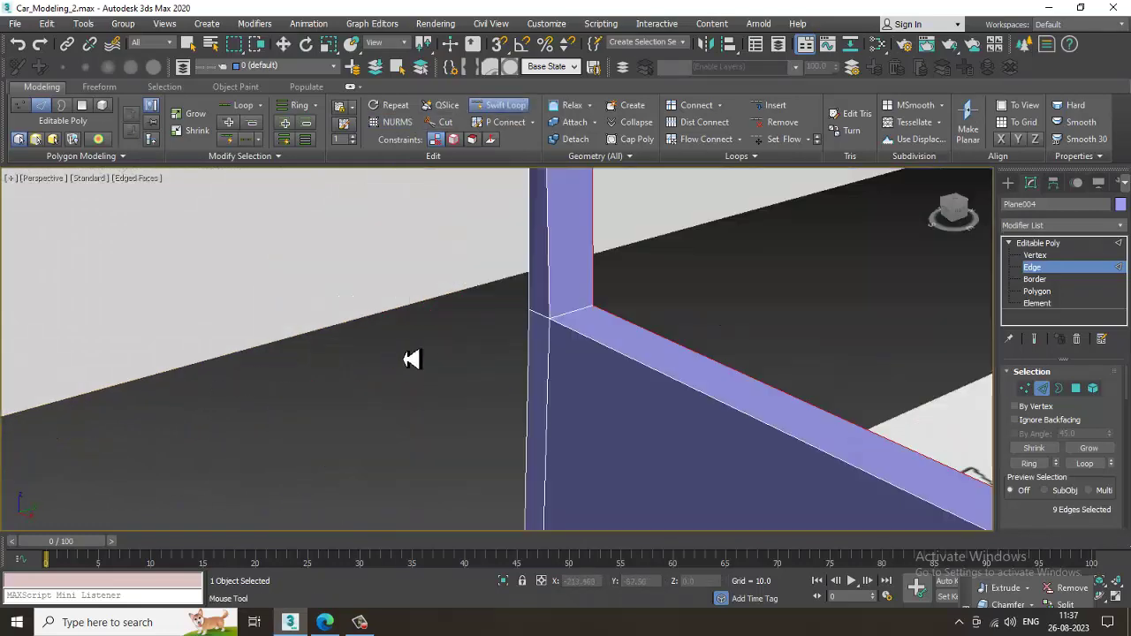
scroll(521, 346, "down", 5)
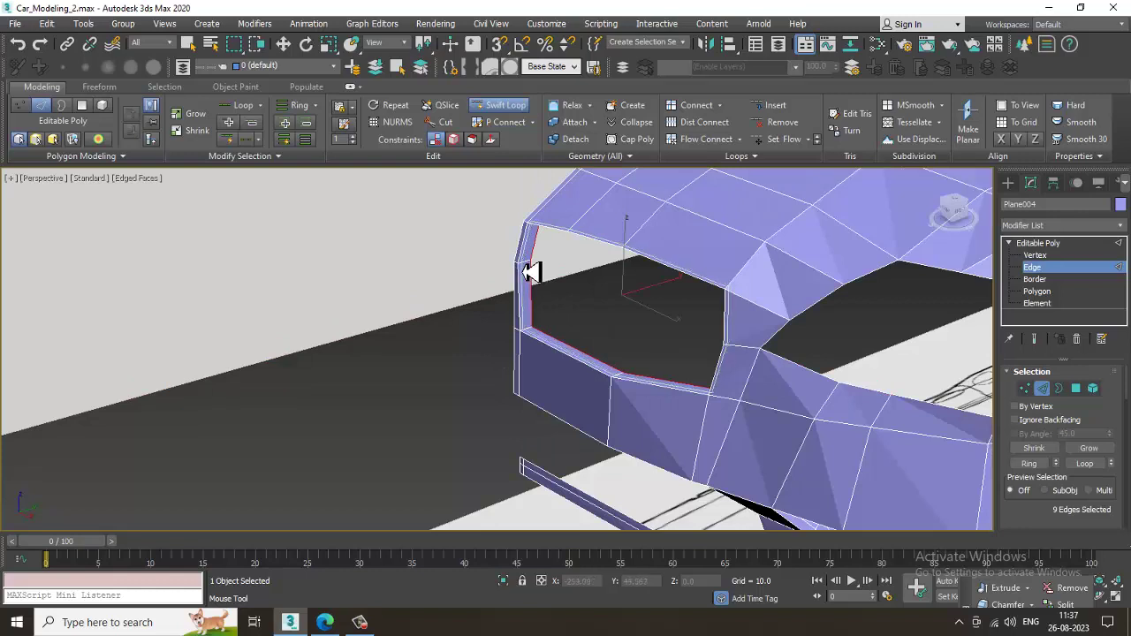
scroll(533, 272, "up", 5)
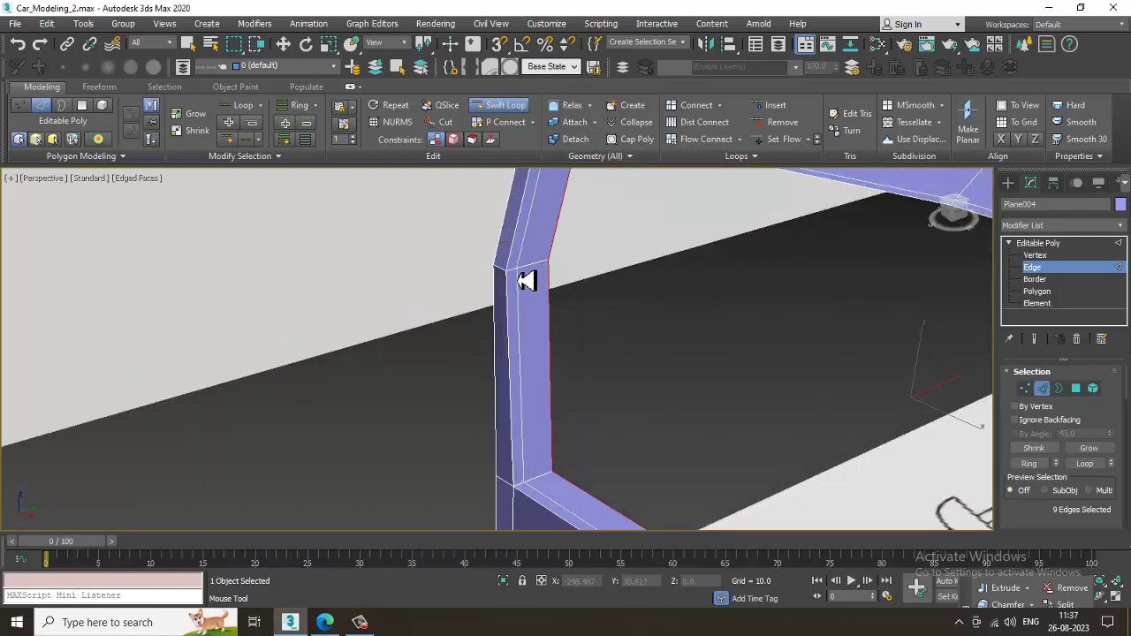
left_click(517, 280)
left_click(537, 272)
right_click(536, 272)
Turn on NURMS smoothing for the half body with the new grille lip
scroll(536, 272, "down", 3)
middle_click_drag(536, 272, 553, 309, "alt")
scroll(716, 252, "down", 5)
right_click(544, 290)
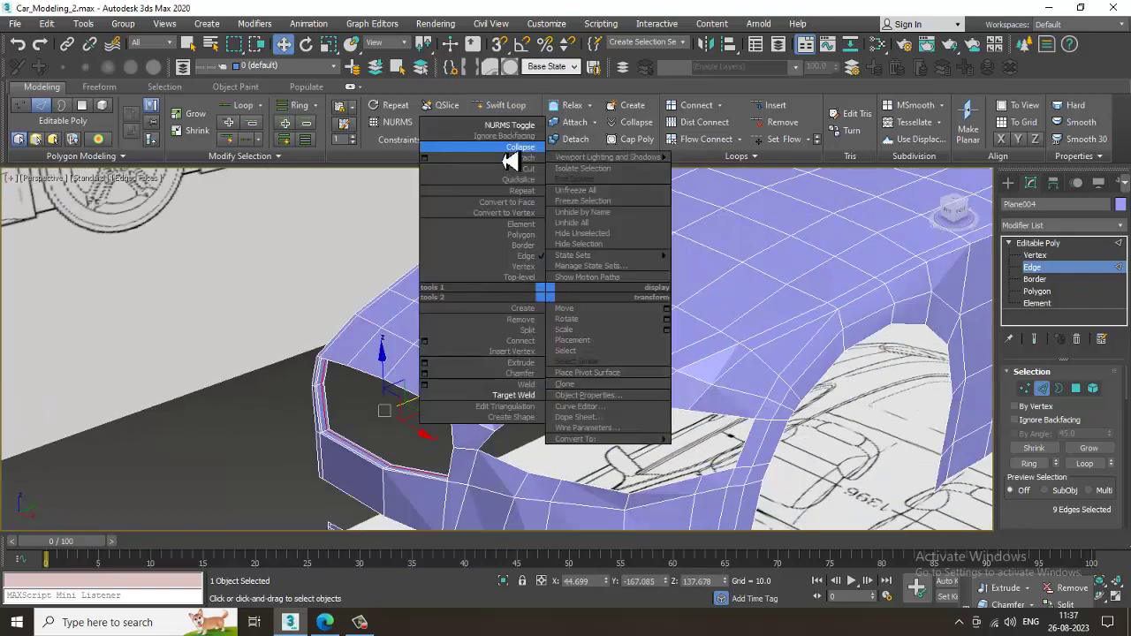
left_click(518, 135)
Move the vertices around the grille opening in the front view so the smoothed outline follows the blueprint grille
scroll(440, 433, "up", 5)
middle_click_drag(440, 433, 523, 371, "alt")
key("alt+w")
middle_click_drag(839, 328, 819, 320)
key("alt+w")
middle_click_drag(757, 295, 757, 245)
key("1")
left_click_drag(560, 427, 649, 511)
left_click_drag(604, 413, 604, 406)
left_click_drag(808, 463, 807, 463)
left_click_drag(809, 405, 795, 406)
middle_click_drag(448, 456, 487, 445)
middle_click_drag(666, 354, 637, 419)
left_click_drag(782, 248, 828, 259)
left_click_drag(576, 246, 632, 314)
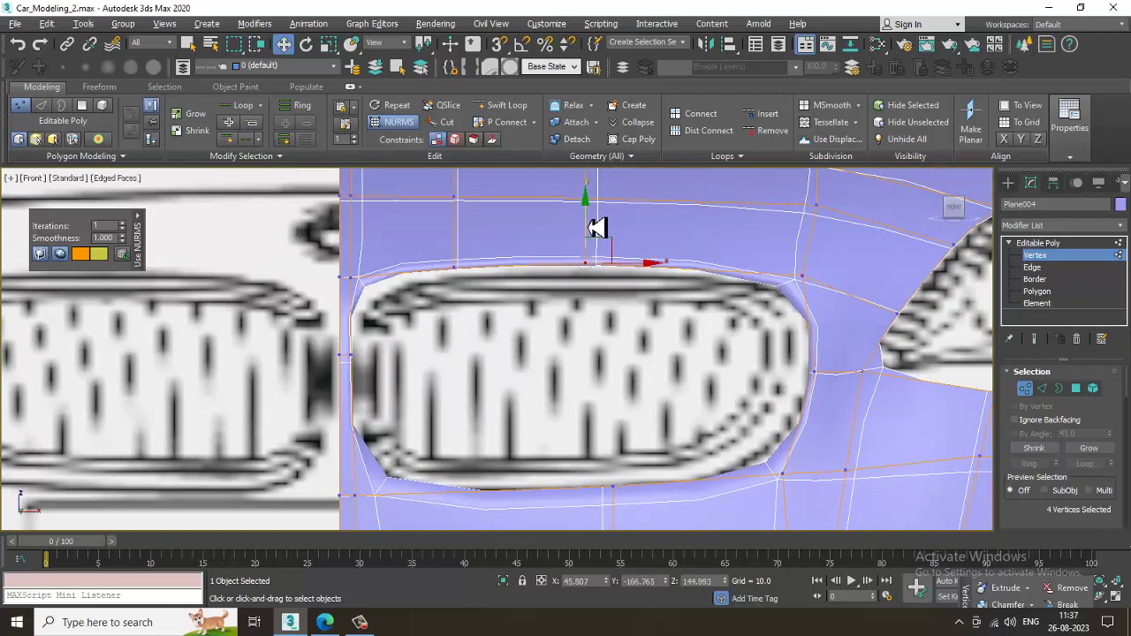
Turn off NURMS smoothing to return to the unsmoothed mesh at the front bumper
key("alt+w")
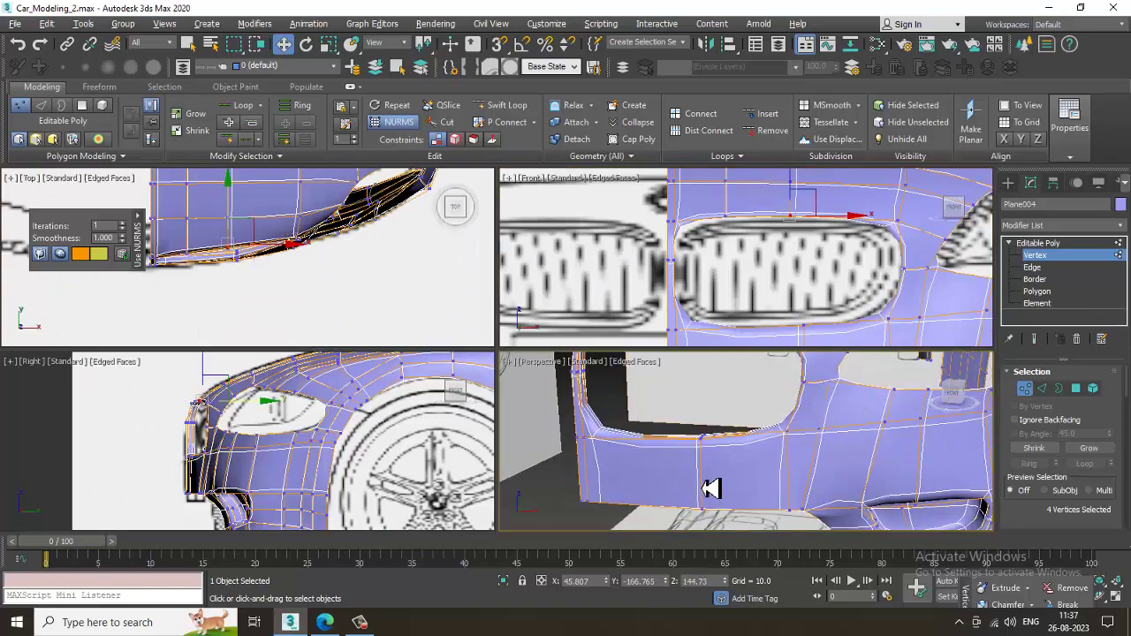
scroll(710, 484, "down", 5)
key("alt+w")
middle_click_drag(707, 477, 621, 379, "alt")
right_click(622, 362)
left_click(588, 182)
middle_click_drag(588, 420, 545, 417, "alt")
Add an edge loop across the front bumper's side air intake with Swift Loop
left_click(506, 107)
scroll(563, 421, "up", 3)
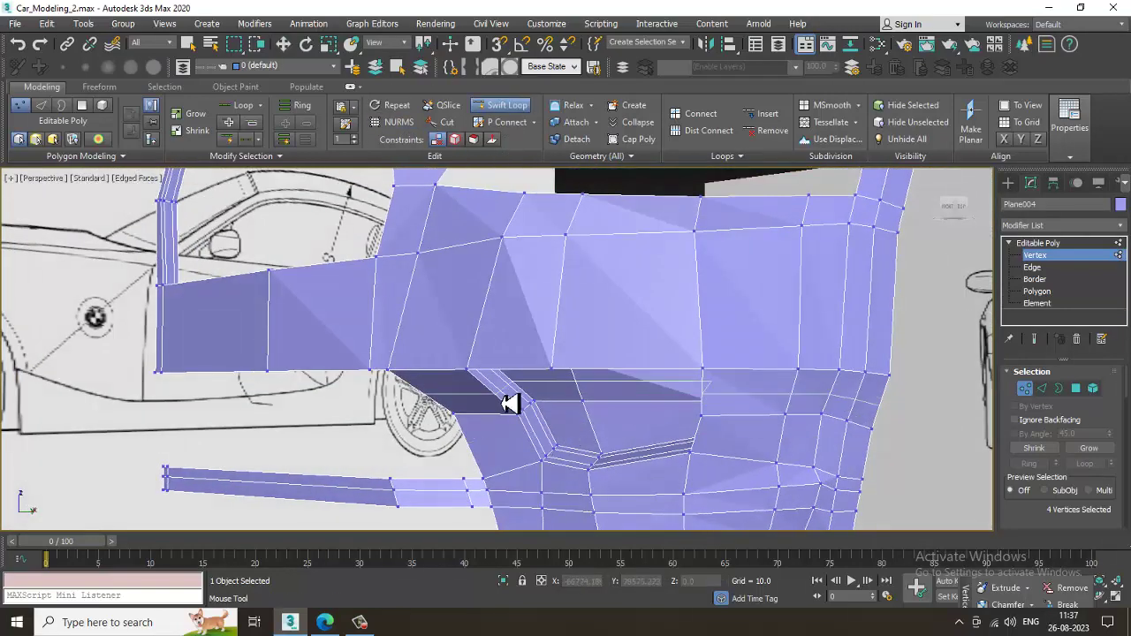
left_click(508, 403)
scroll(528, 457, "down", 2)
middle_click_drag(530, 457, 578, 464, "alt")
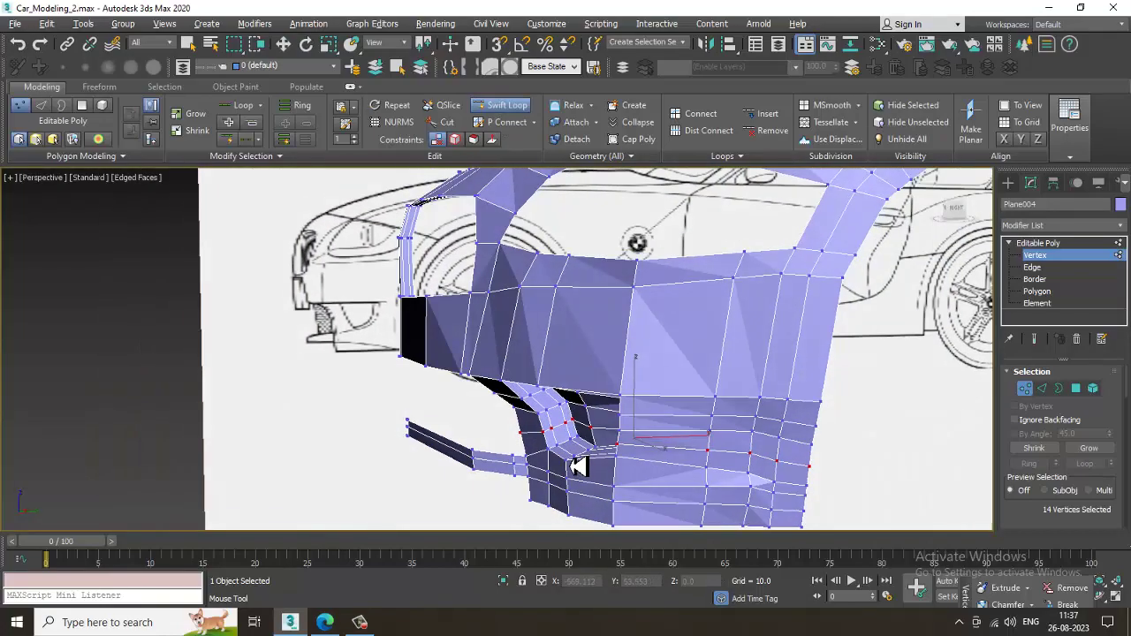
key("w")
Preview the bumper and side intake with NURMS smoothing on, and turn the smoothing off again
right_click(656, 358)
left_click(622, 177)
middle_click_drag(585, 424, 638, 380, "alt")
scroll(610, 424, "down", 5)
right_click(562, 349)
left_click(533, 168)
middle_click_drag(518, 450, 567, 436, "alt")
Select the four lower edges of the bumper panel beneath the kidney grille in Edge mode
key("alt+w")
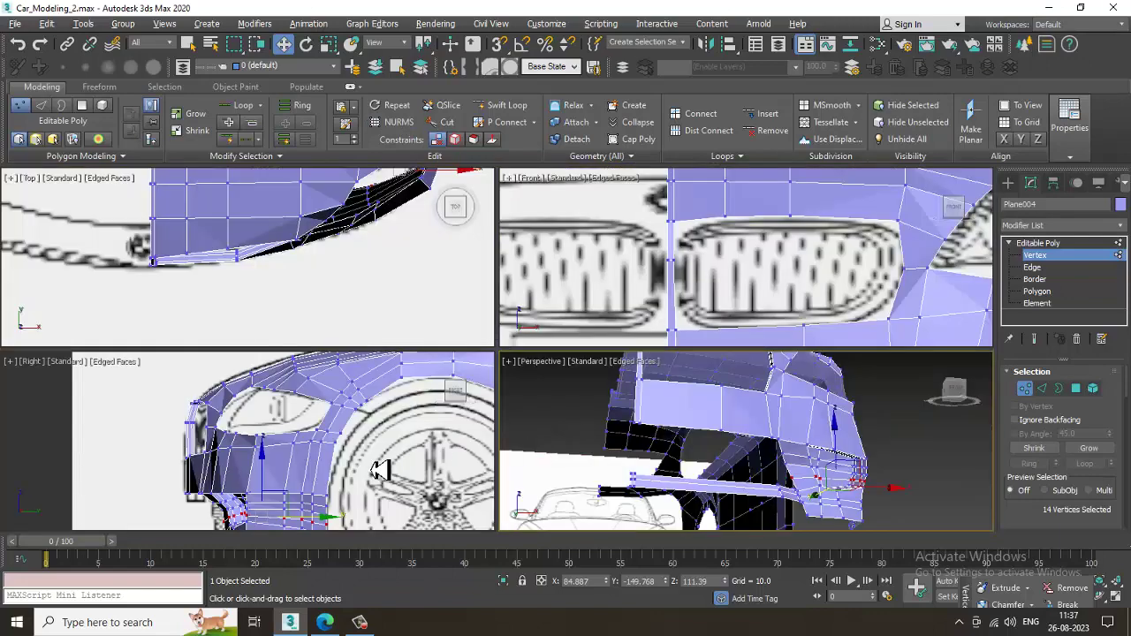
middle_click_drag(810, 279, 743, 153)
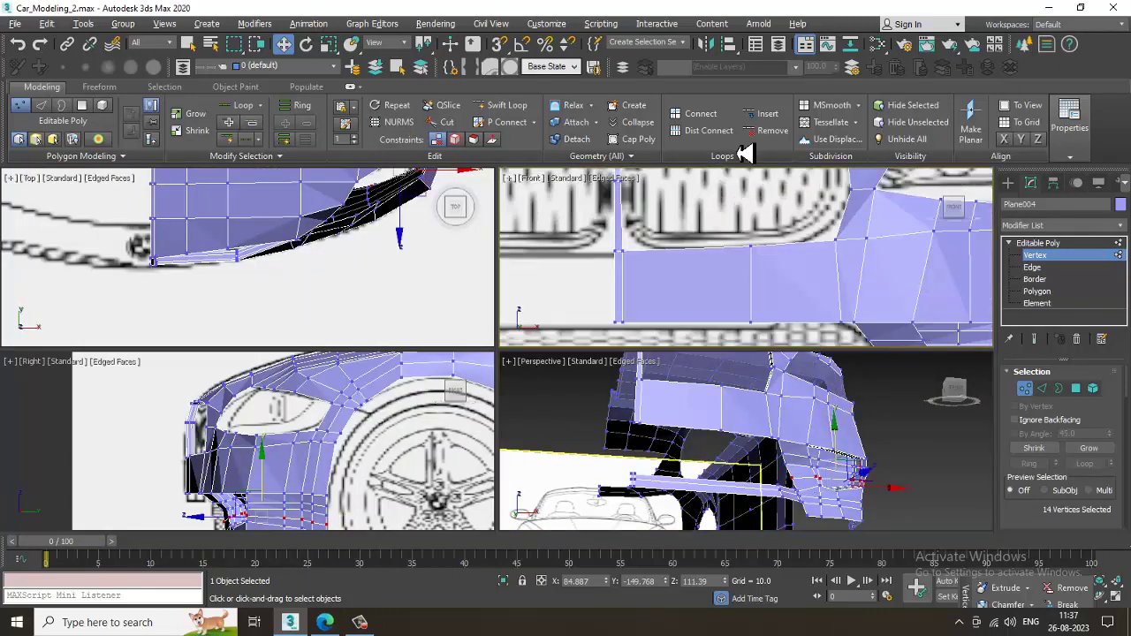
scroll(744, 202, "down", 4)
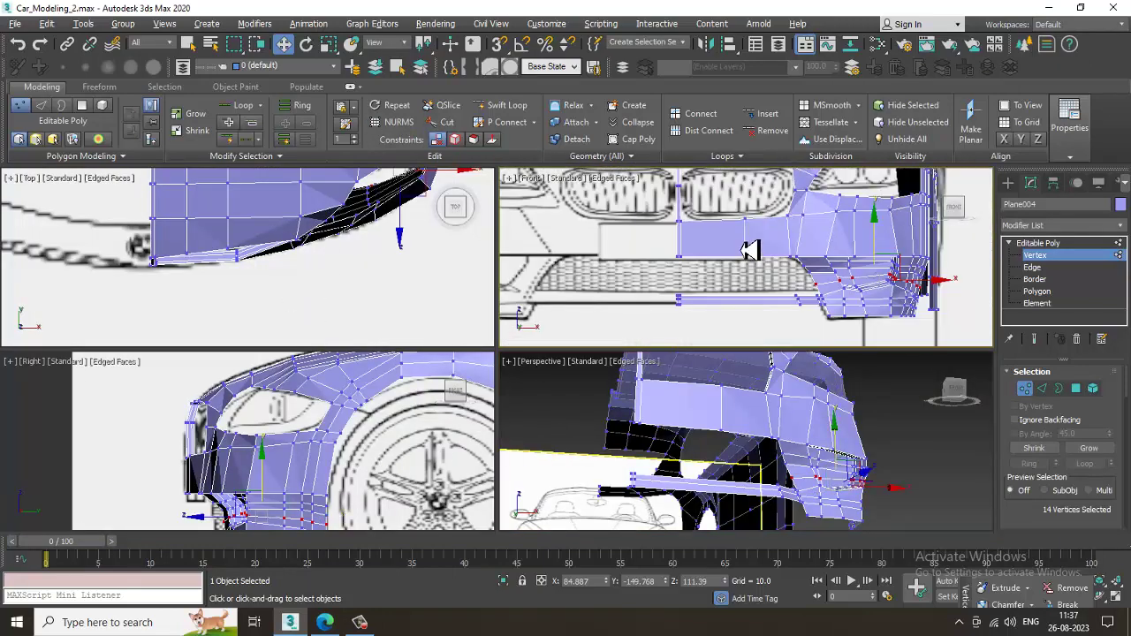
left_click(1058, 269)
middle_click(679, 442)
key("alt+w")
middle_click_drag(546, 375, 510, 369, "alt")
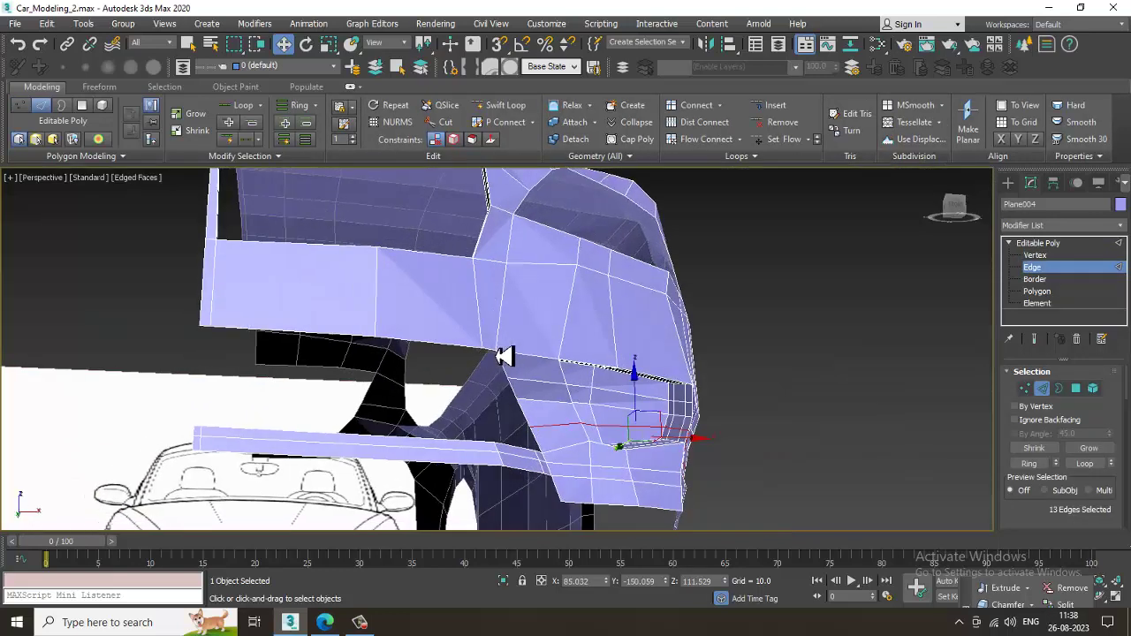
left_click(488, 351)
left_click(390, 342, "ctrl")
left_click(349, 340, "ctrl")
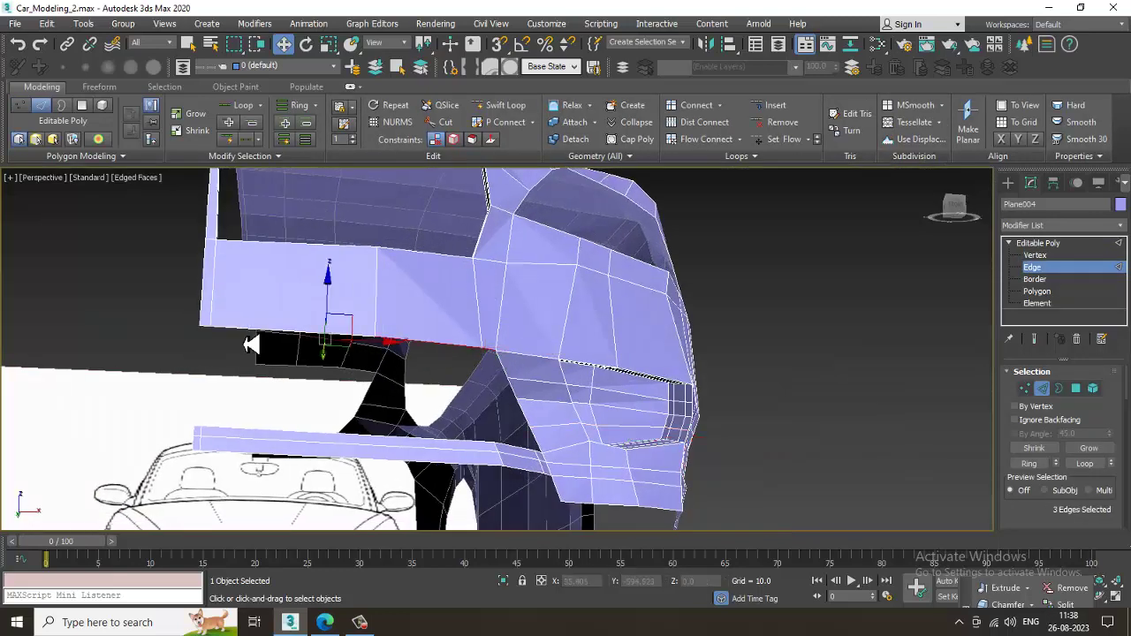
left_click(268, 337, "ctrl")
Extrude the bumper panel's lower edges inward to about Y -166.45
middle_click_drag(368, 346, 333, 379, "alt")
left_click_drag(208, 396, 319, 322, "alt")
middle_click_drag(321, 327, 580, 346, "alt")
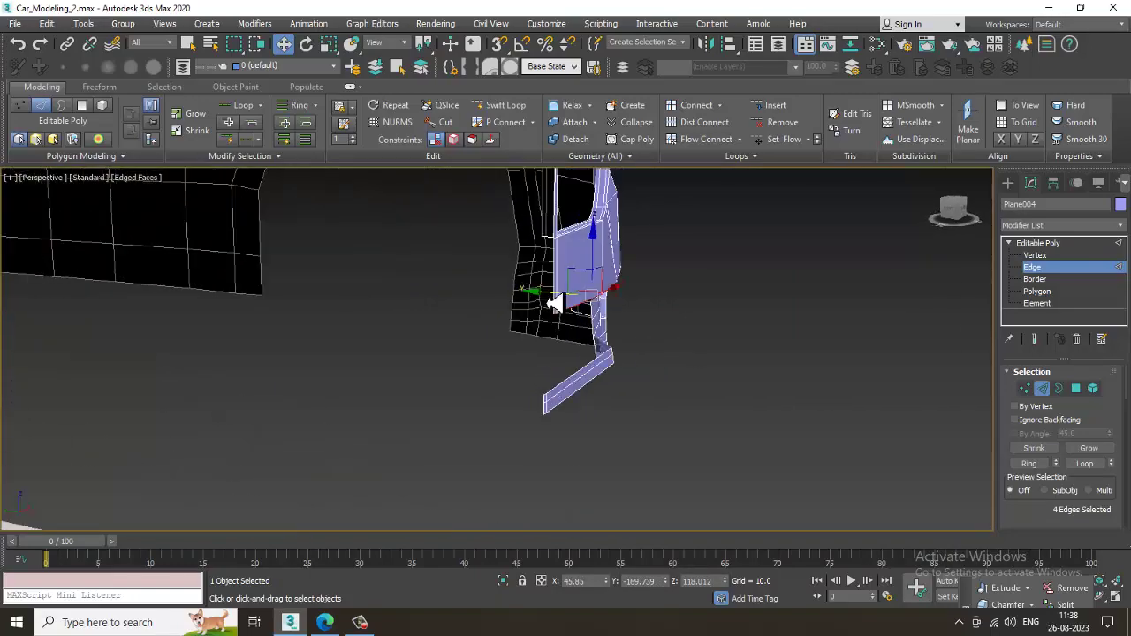
left_click_drag(535, 301, 523, 298, "shift")
middle_click_drag(523, 299, 597, 309, "alt")
Extend the selected edges further back and down in the side view to about Y -160.44, Z 113.78
key("alt+w")
middle_click_drag(371, 439, 381, 378)
key("alt+w")
key("F3")
scroll(415, 393, "up", 2)
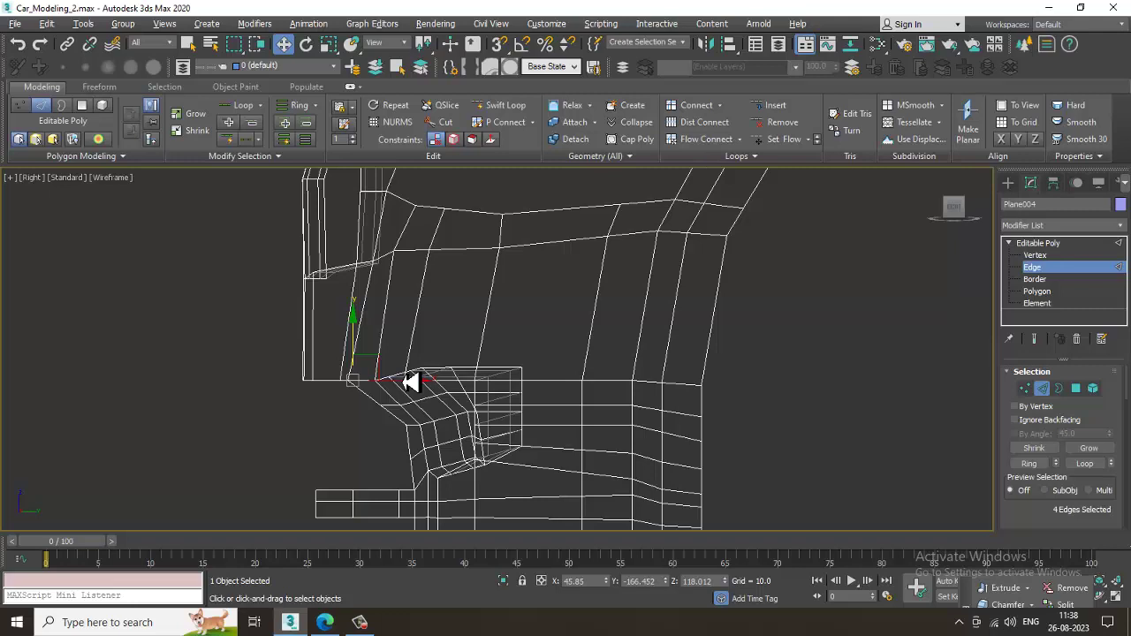
key("F3")
scroll(415, 380, "up", 2)
left_click_drag(364, 362, 436, 424, "shift")
key("alt+w")
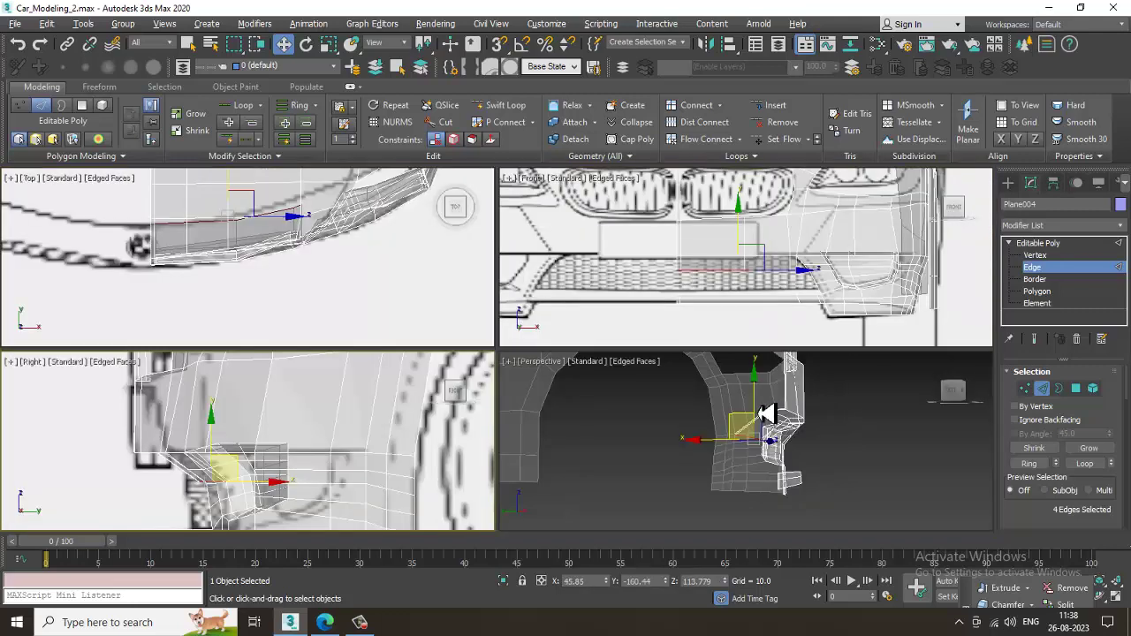
Turn off see-through display and move the new flap's free edges forward to about Y -163.34
middle_click(762, 413)
key("alt+w")
key("alt+x")
mouse_move(672, 384)
middle_mouse_down("alt")
mouse_move(616, 401)
mouse_move(661, 383)
mouse_move(678, 390)
middle_mouse_up("alt")
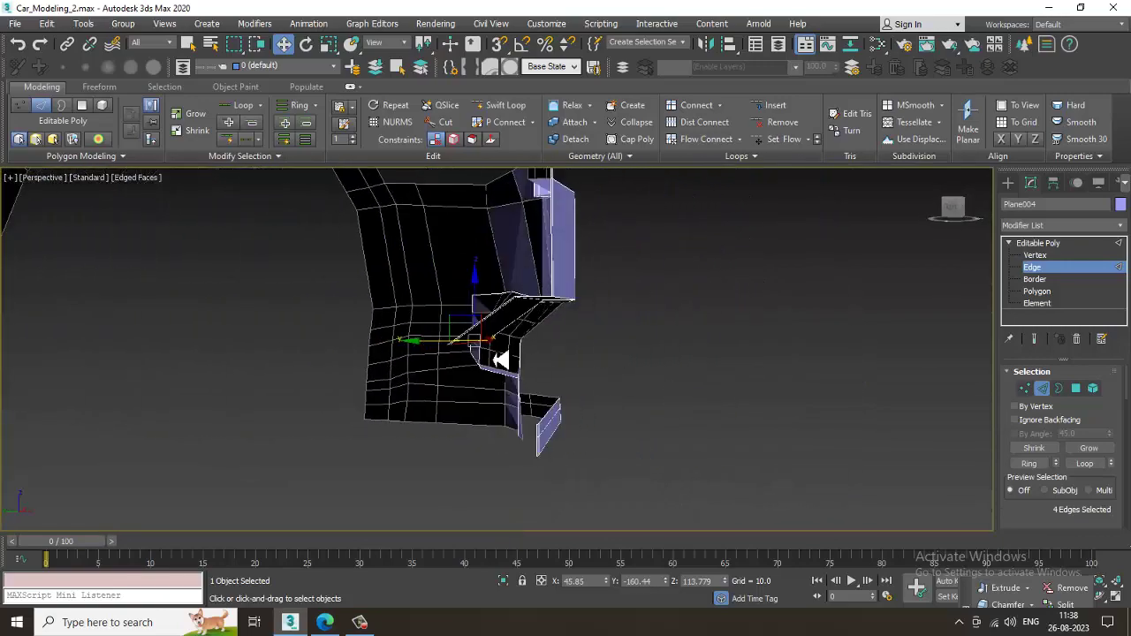
left_click_drag(466, 352, 493, 350, "shift")
mouse_move(494, 350)
middle_mouse_down("alt")
mouse_move(487, 343)
mouse_move(502, 349)
middle_mouse_up("alt")
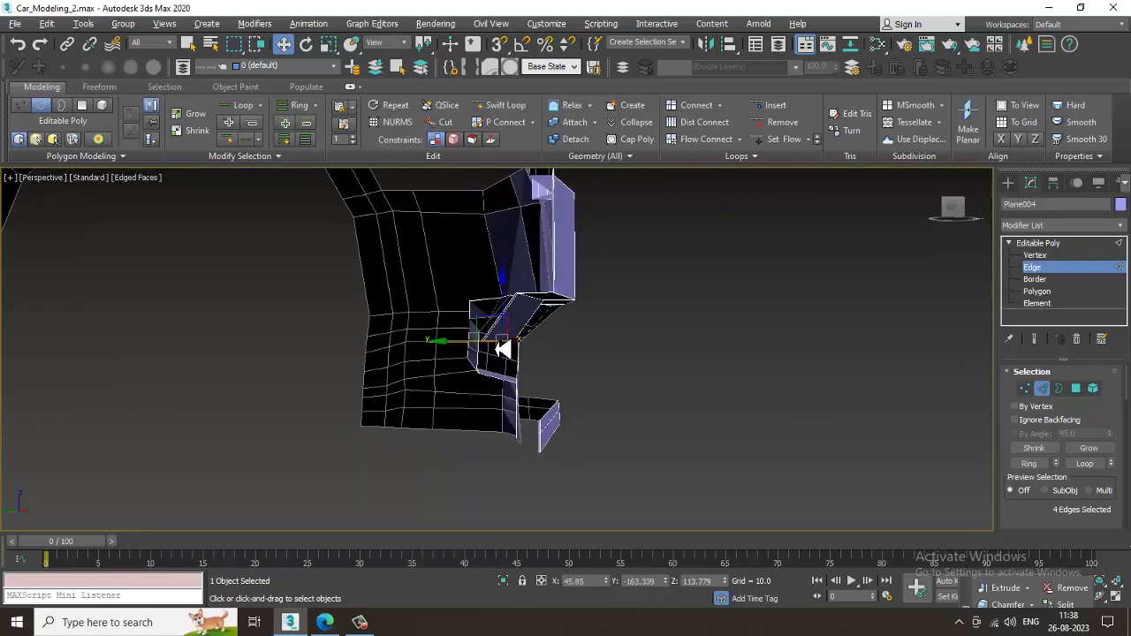
Try to extend the flap's edges down to about Z 106.23 and forward to about Y -167.61
middle_click_drag(601, 393, 491, 409, "alt")
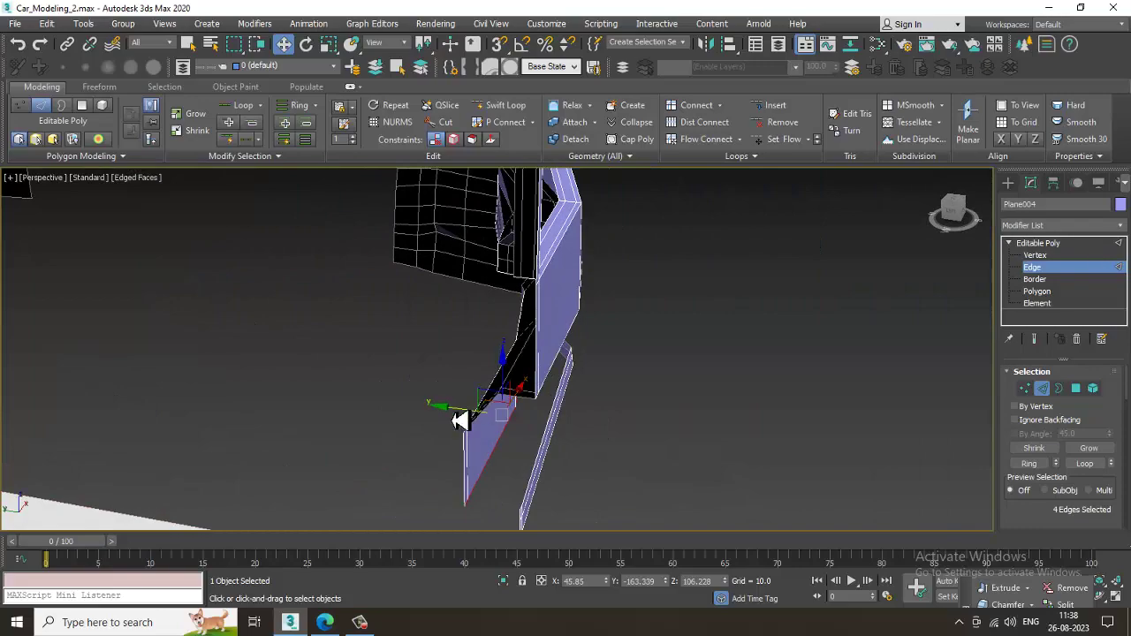
middle_click_drag(647, 424, 656, 356, "alt")
scroll(657, 356, "up", 2)
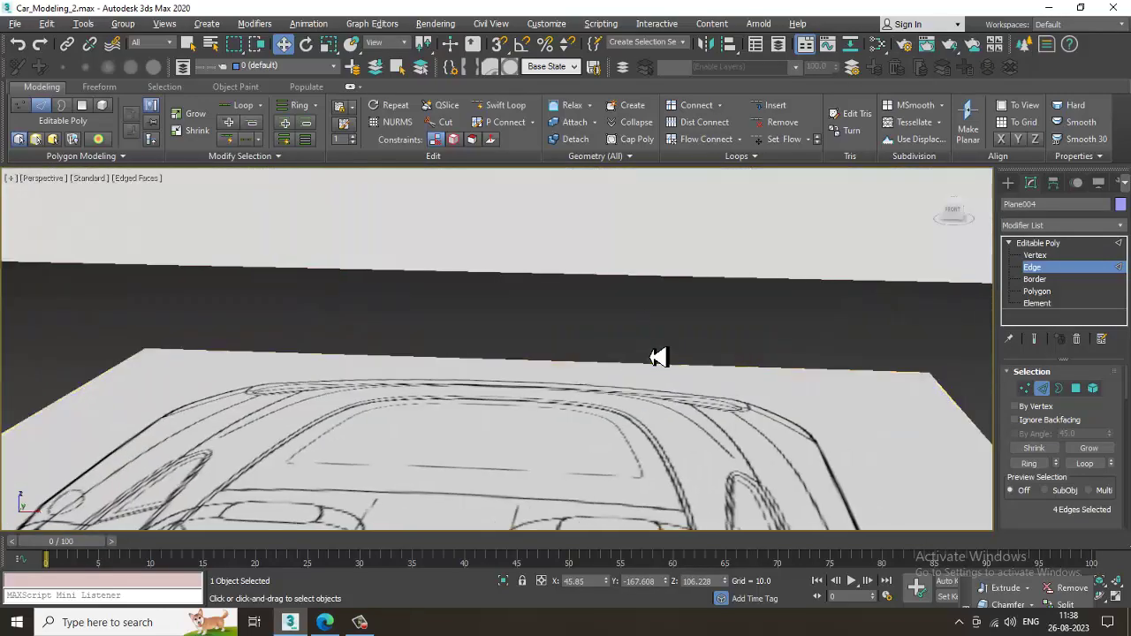
scroll(671, 351, "down", 5)
key("alt+w")
middle_click_drag(783, 280, 774, 271)
key("alt+w")
scroll(689, 310, "up", 2)
middle_click_drag(663, 351, 692, 321)
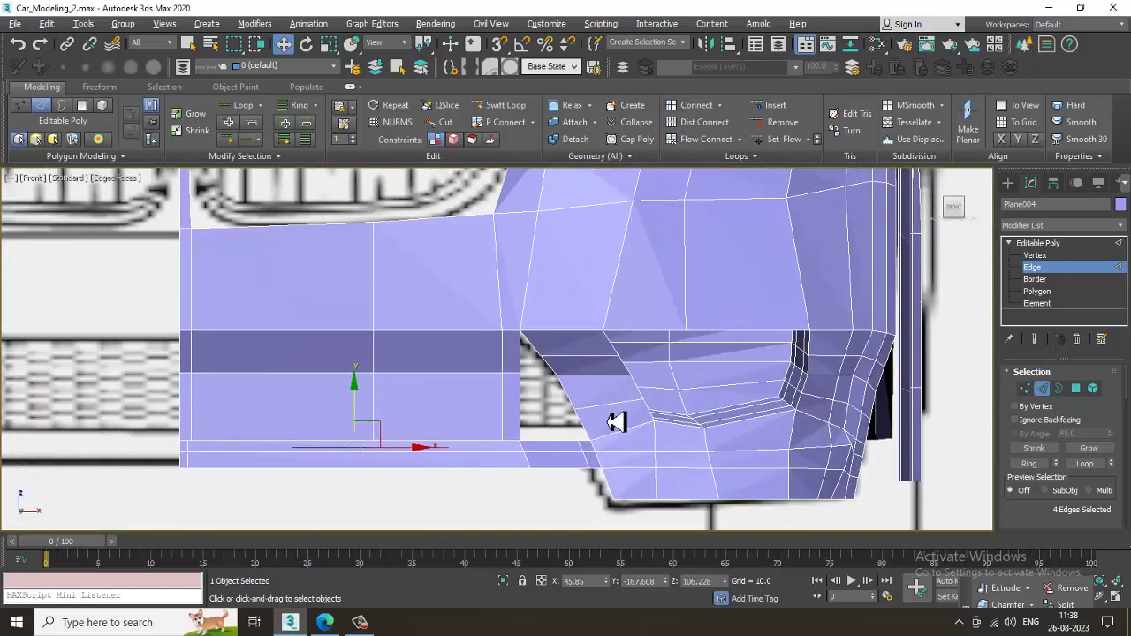
Compare the extended flap with the lower grille in the front blueprint, using see-through display and the other views
key("alt+x")
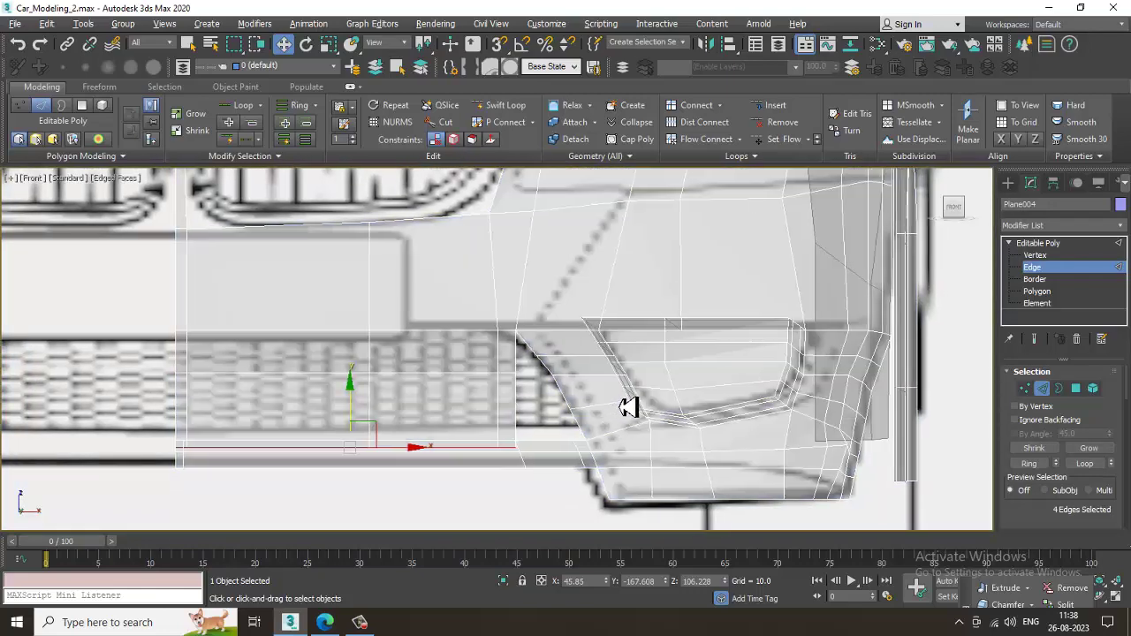
key("alt+w")
middle_click(681, 457)
key("alt+w")
key("alt+x")
middle_click_drag(730, 394, 677, 366, "alt")
key("alt+w")
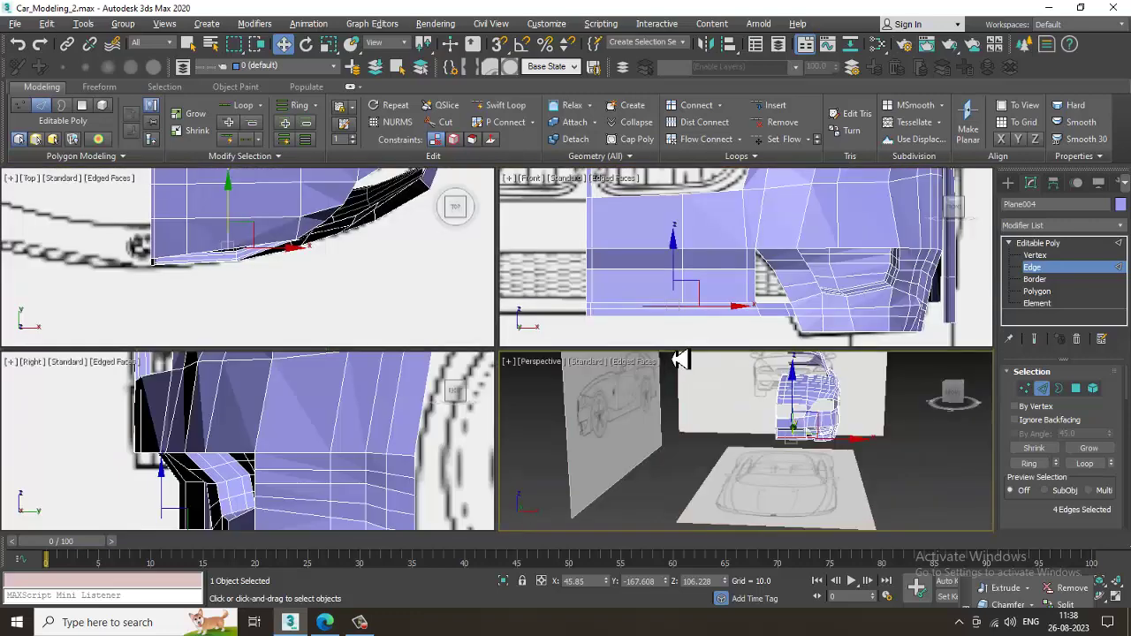
middle_click_drag(814, 432, 762, 428)
key("alt+w")
key("alt+x")
key("alt+x")
key("alt+w")
key("alt+w")
scroll(606, 321, "up", 8)
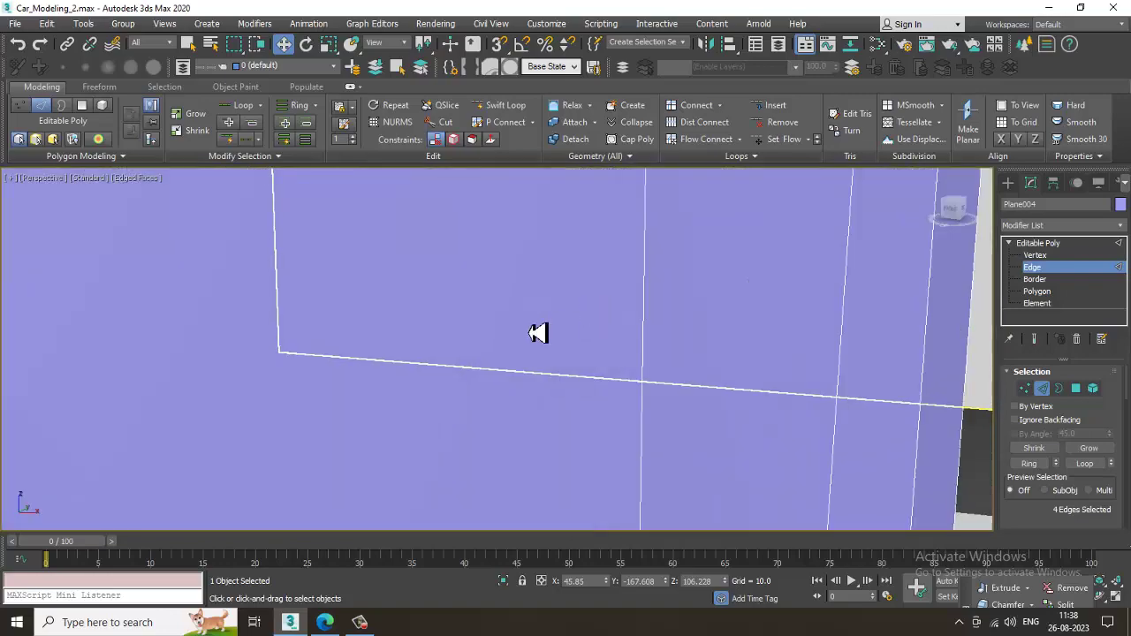
Switch to Vertex mode and examine the gap between the flap's outer end and the bumper's corner piece
scroll(545, 345, "down", 8)
middle_click_drag(521, 374, 497, 356, "alt")
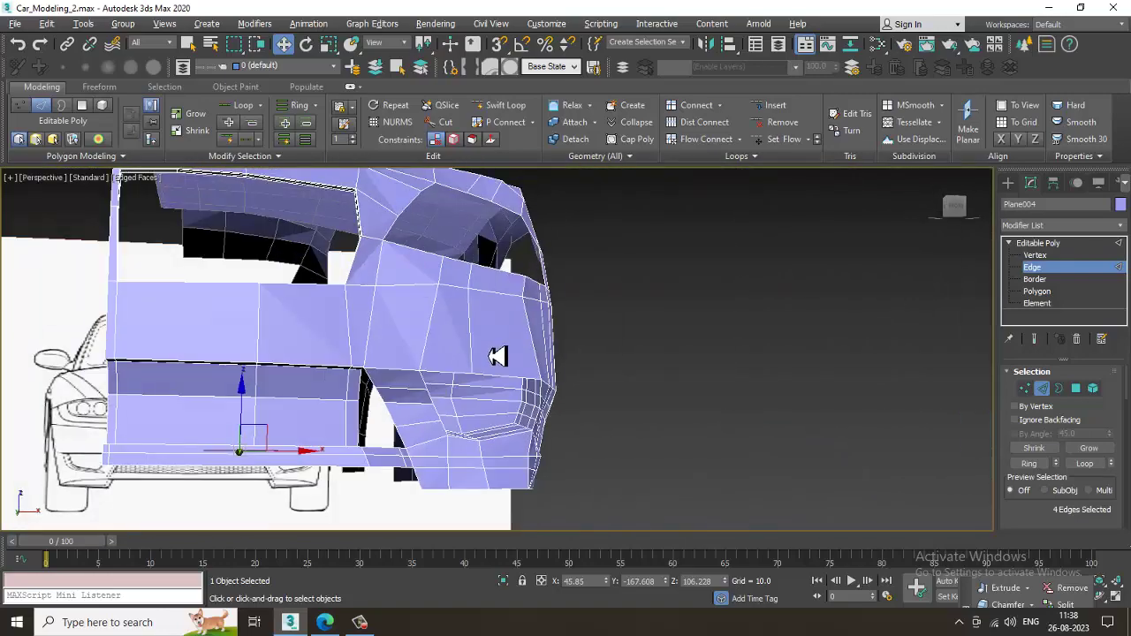
scroll(423, 388, "up", 3)
key("1")
middle_click_drag(382, 394, 403, 364, "alt")
scroll(399, 423, "up", 4)
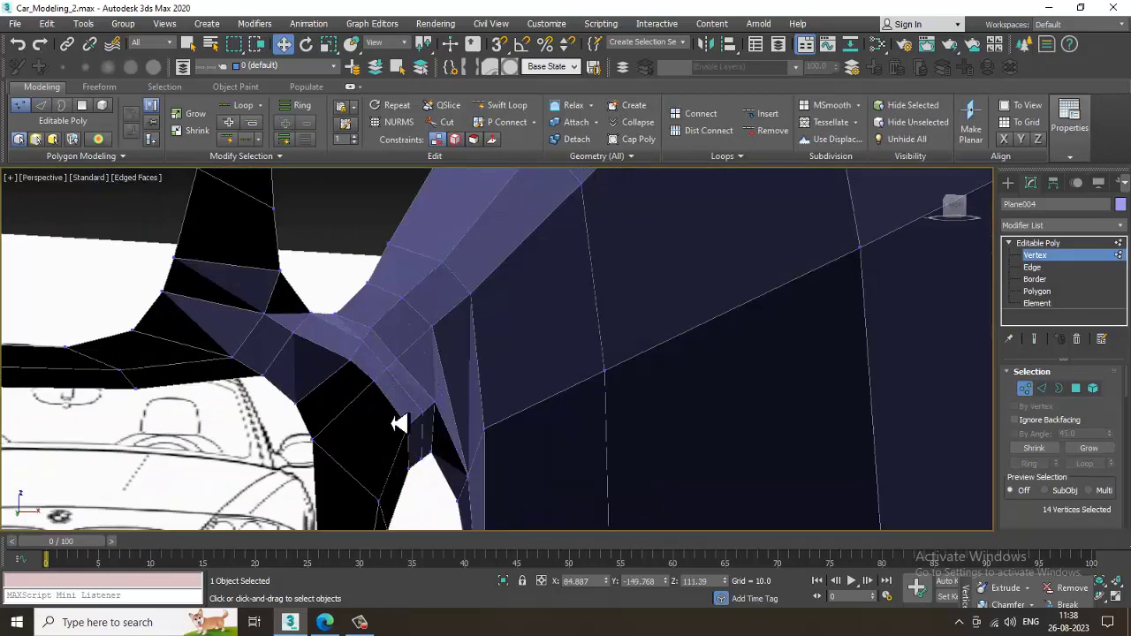
scroll(412, 411, "down", 1)
scroll(411, 410, "down", 3)
scroll(503, 394, "up", 3)
scroll(503, 394, "down", 1)
scroll(512, 390, "up", 1)
scroll(522, 387, "down", 4)
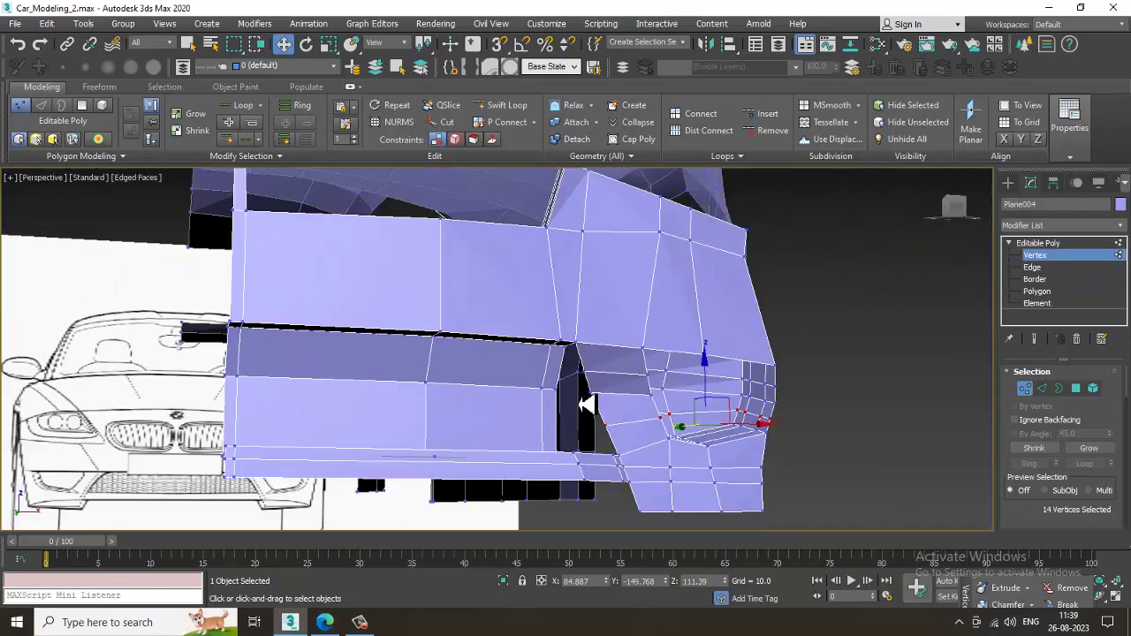
scroll(587, 400, "up", 3)
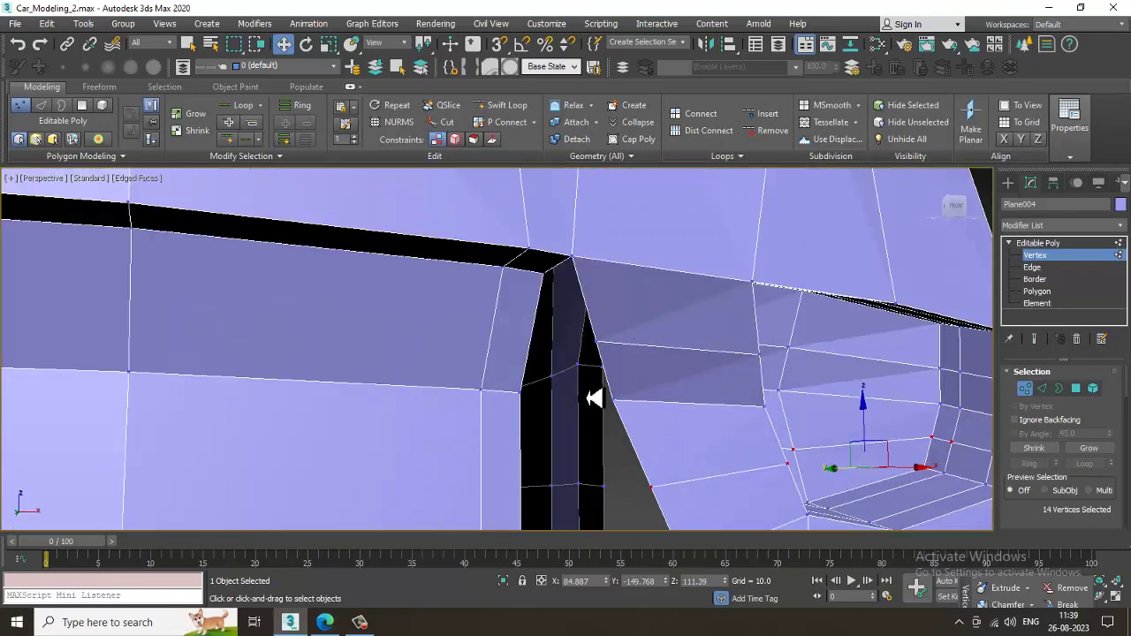
Try to add horizontal edge loops with Swift Loop across the bumper's corner piece and the flap's sloped part
left_click(505, 104)
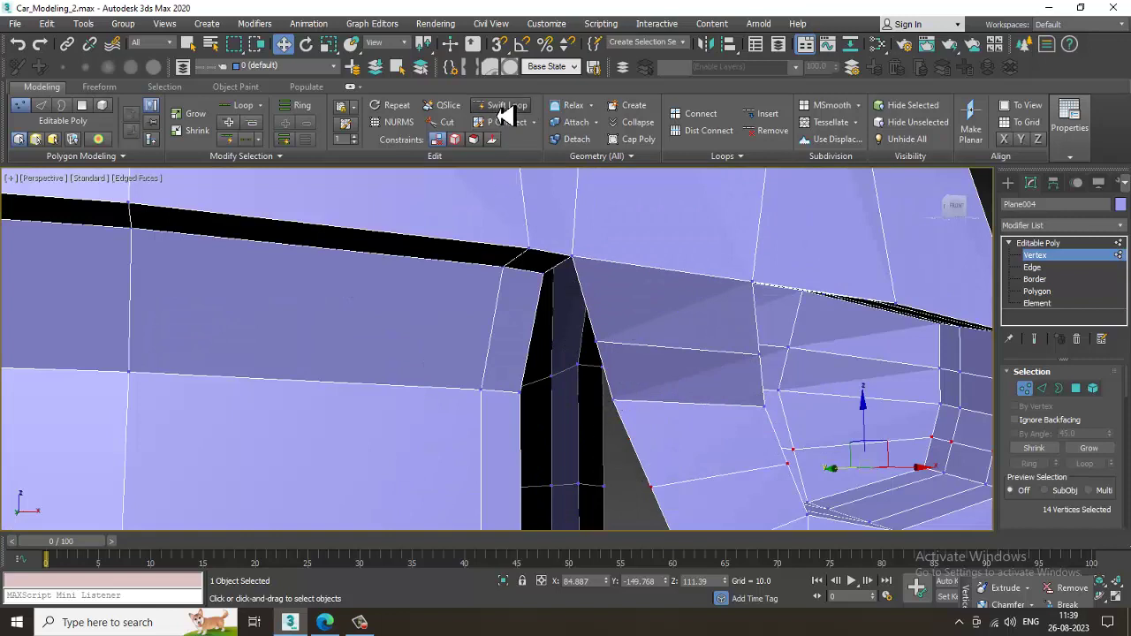
left_click(590, 290)
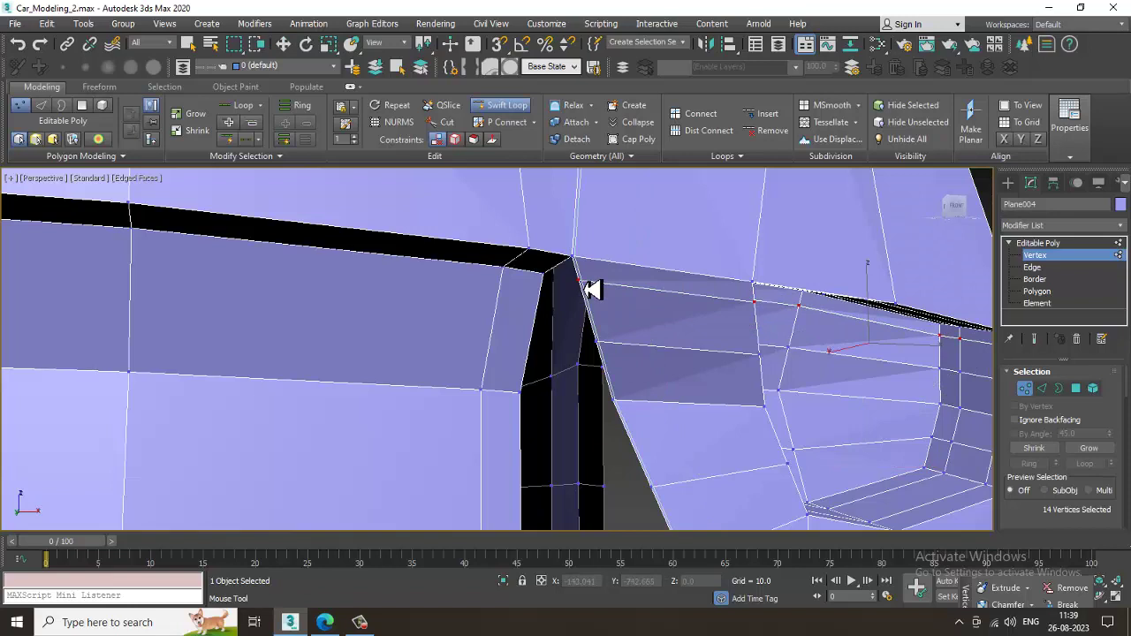
left_click(526, 345)
right_click(526, 345)
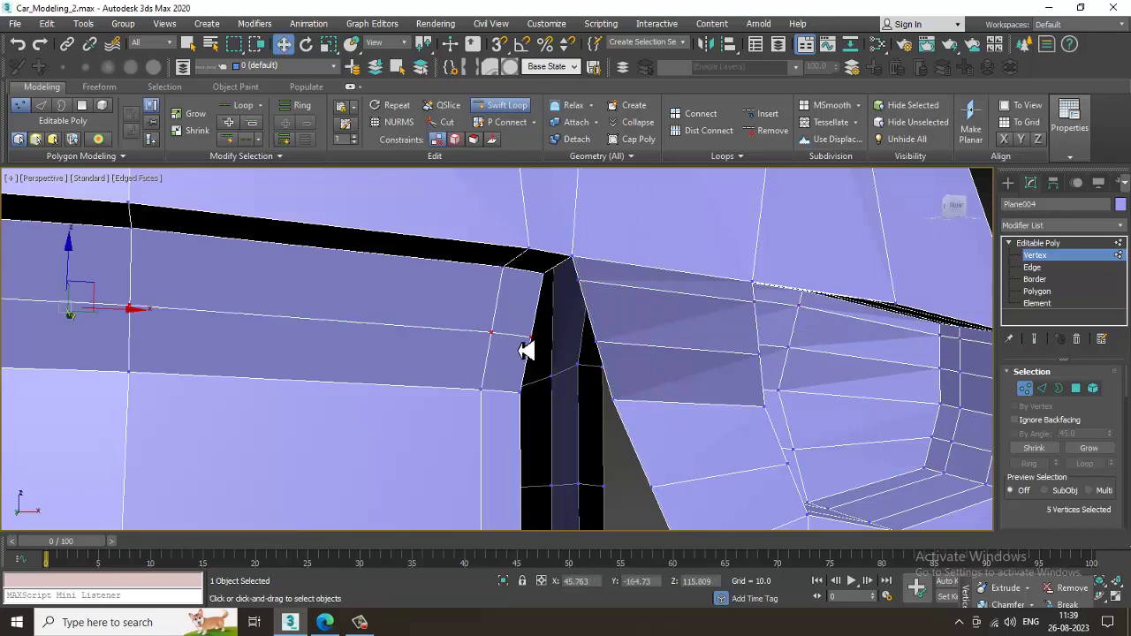
Try to Target Weld the upper corner vertex at the flap's outer end to the new loop vertex on the bumper's corner piece
right_click(543, 276)
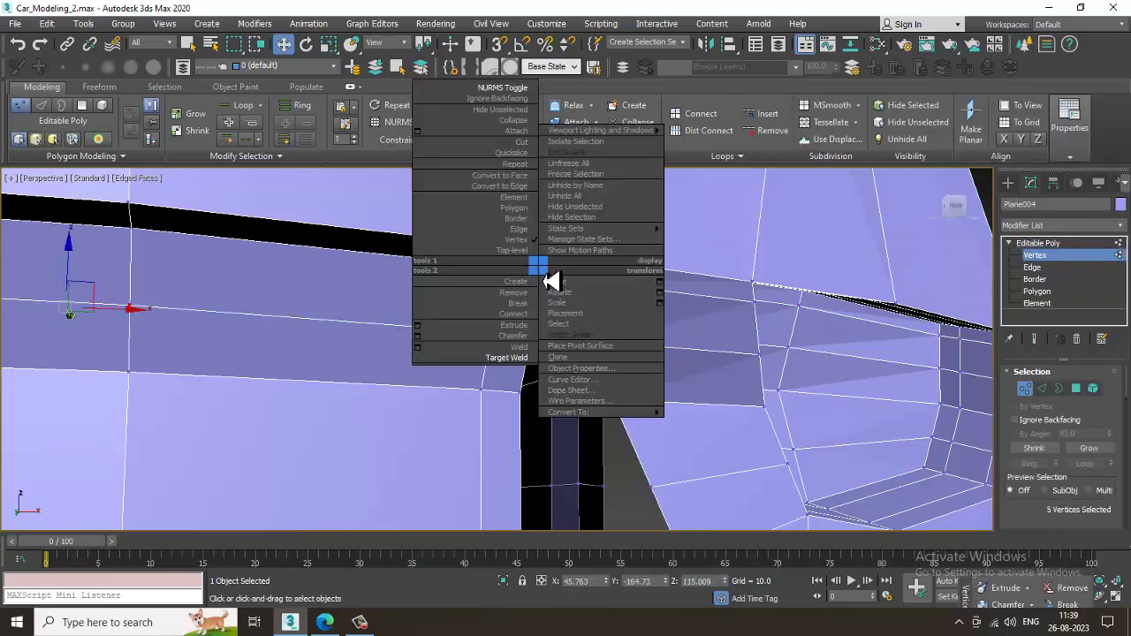
left_click(518, 359)
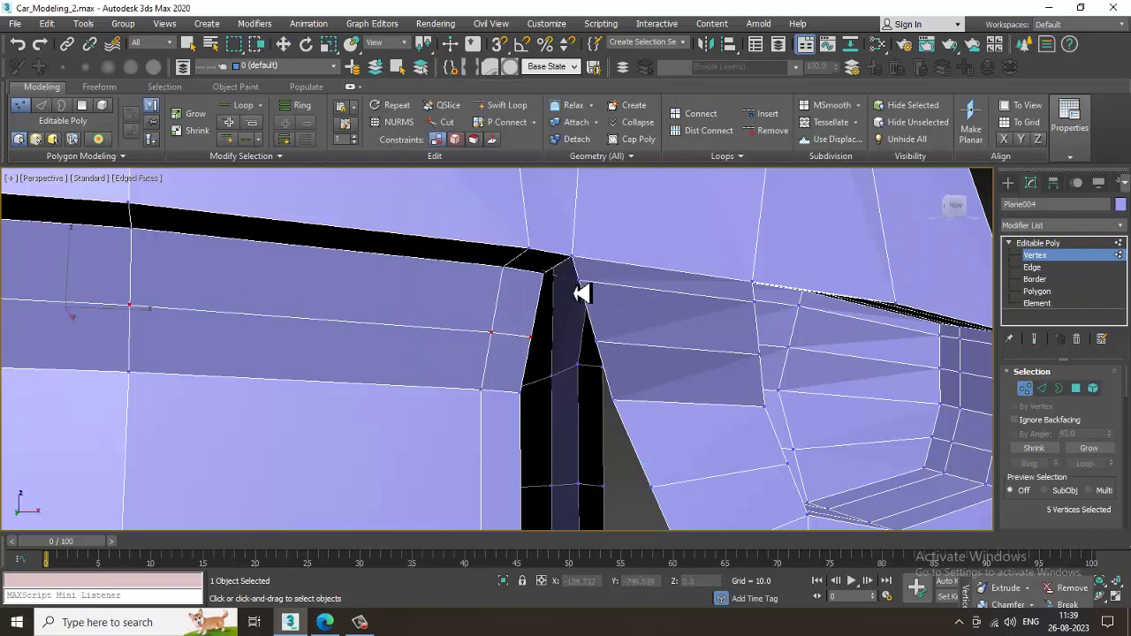
left_click(577, 284)
middle_click_drag(535, 289, 528, 293, "alt")
key("w")
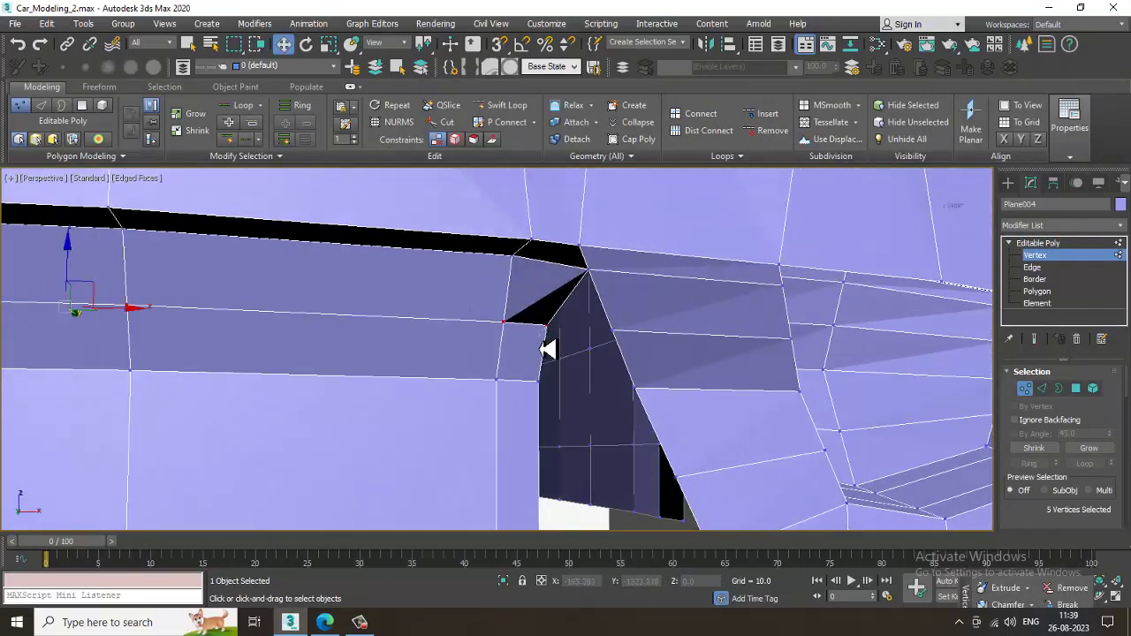
Try to Target Weld the middle and lower vertices of the flap's sloped end to the matching vertices on the bumper's corner piece
left_click(503, 361)
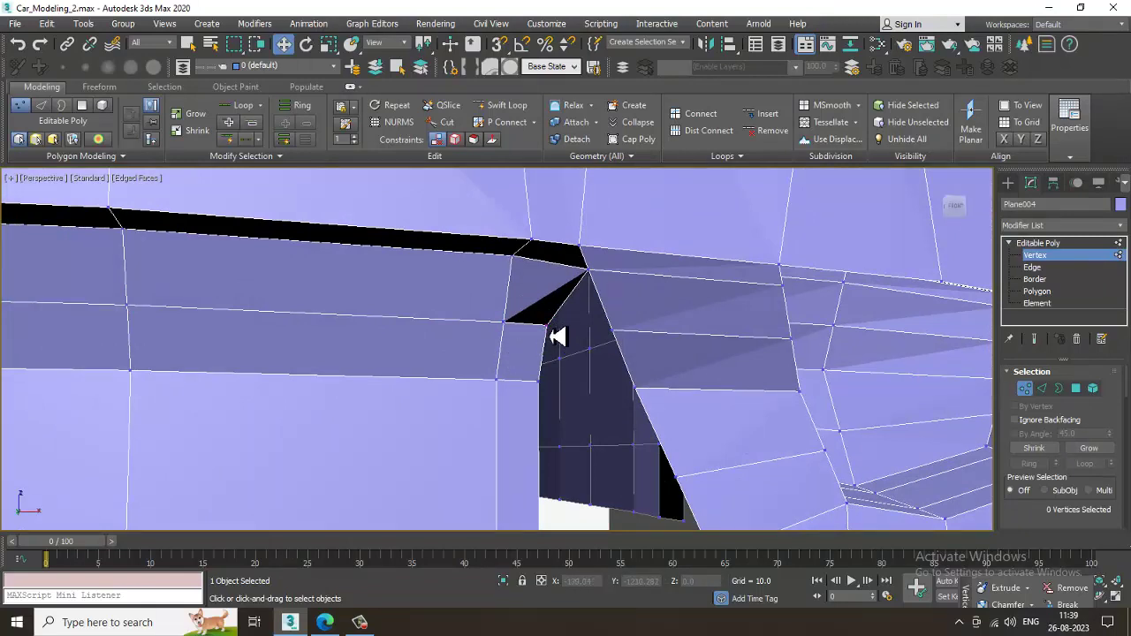
right_click(546, 327)
left_click(532, 412)
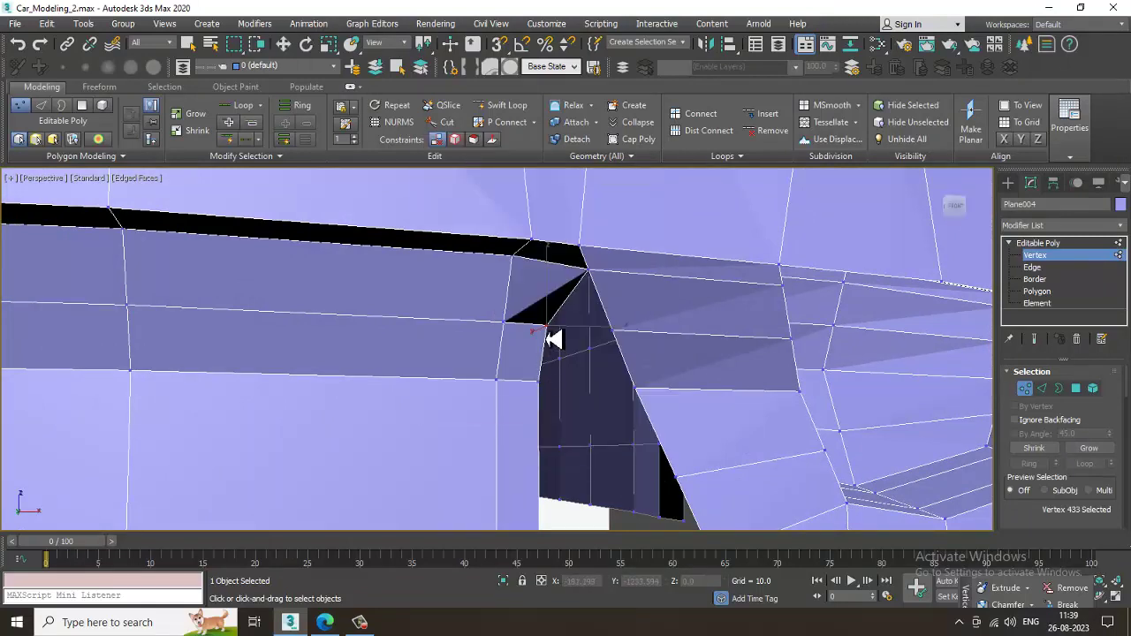
left_click(616, 338)
scroll(618, 342, "down", 5)
middle_click_drag(657, 356, 681, 353, "alt")
scroll(577, 350, "up", 3)
middle_click_drag(576, 350, 572, 370, "alt")
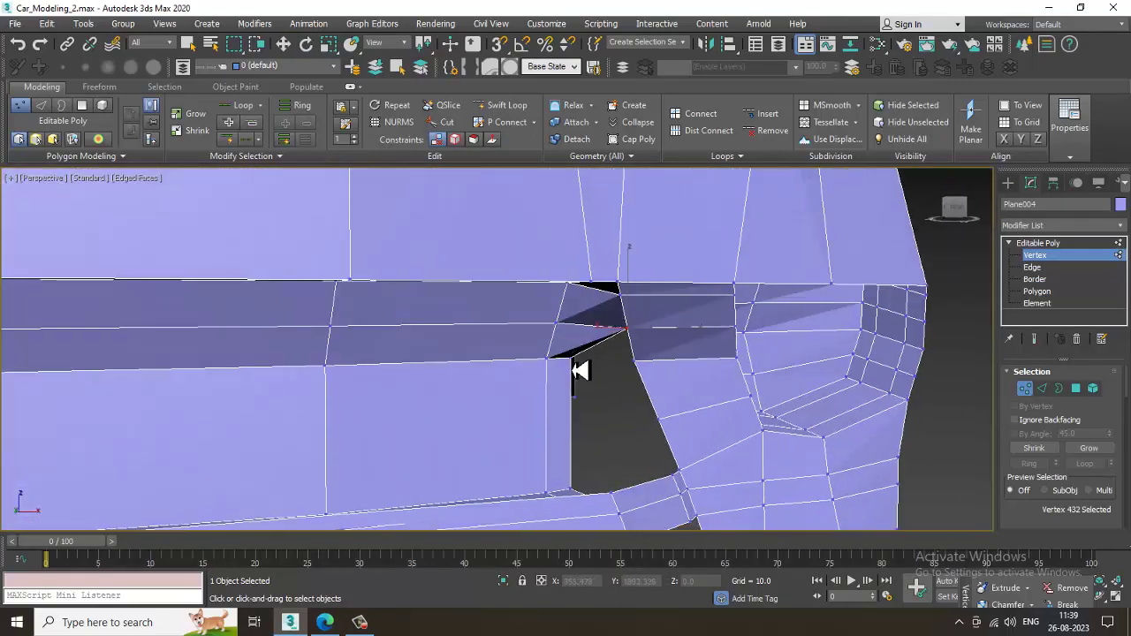
left_click(634, 362)
middle_click_drag(647, 394, 562, 460, "alt")
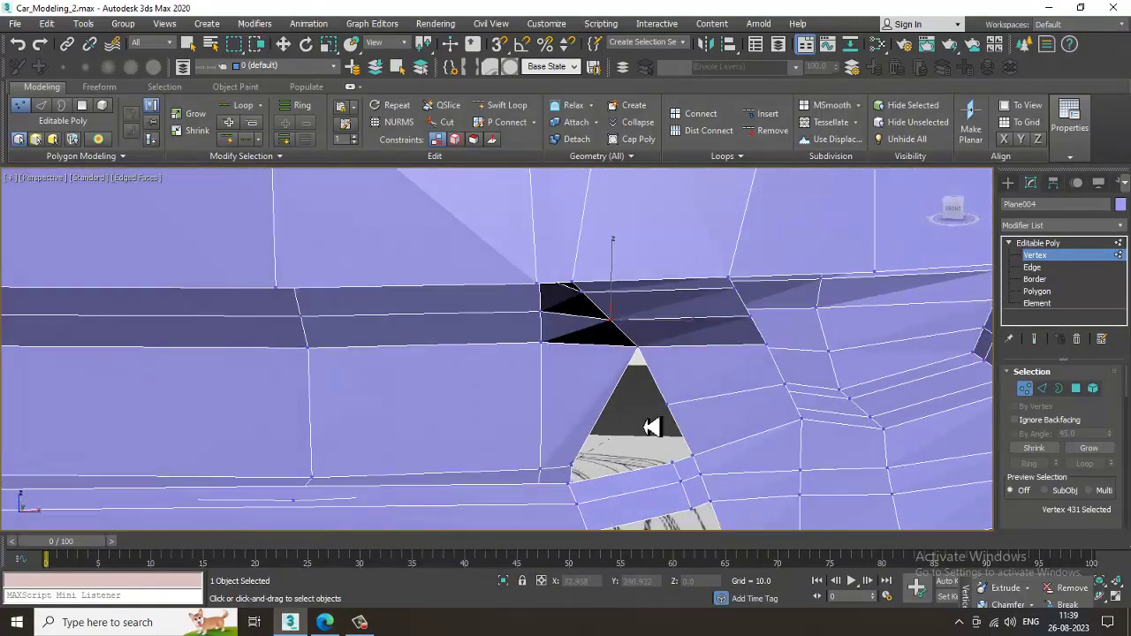
Try to add a vertical Swift Loop through the flap section joining the bumper's corner piece, above the lower bar
middle_click_drag(627, 448, 517, 377, "alt")
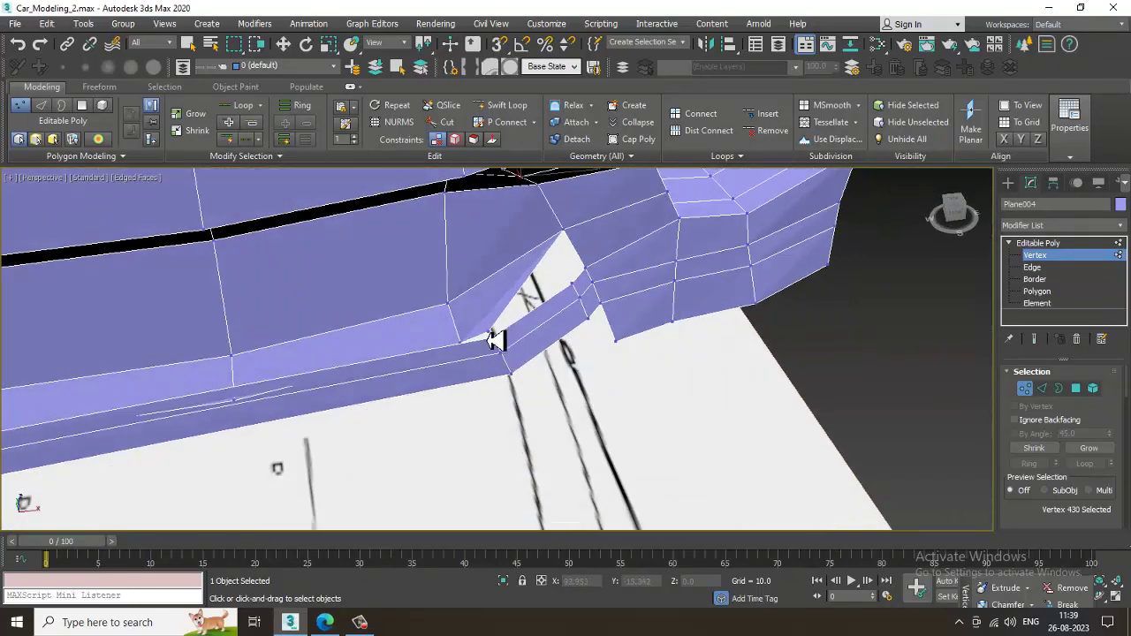
middle_click_drag(594, 281, 616, 330, "alt")
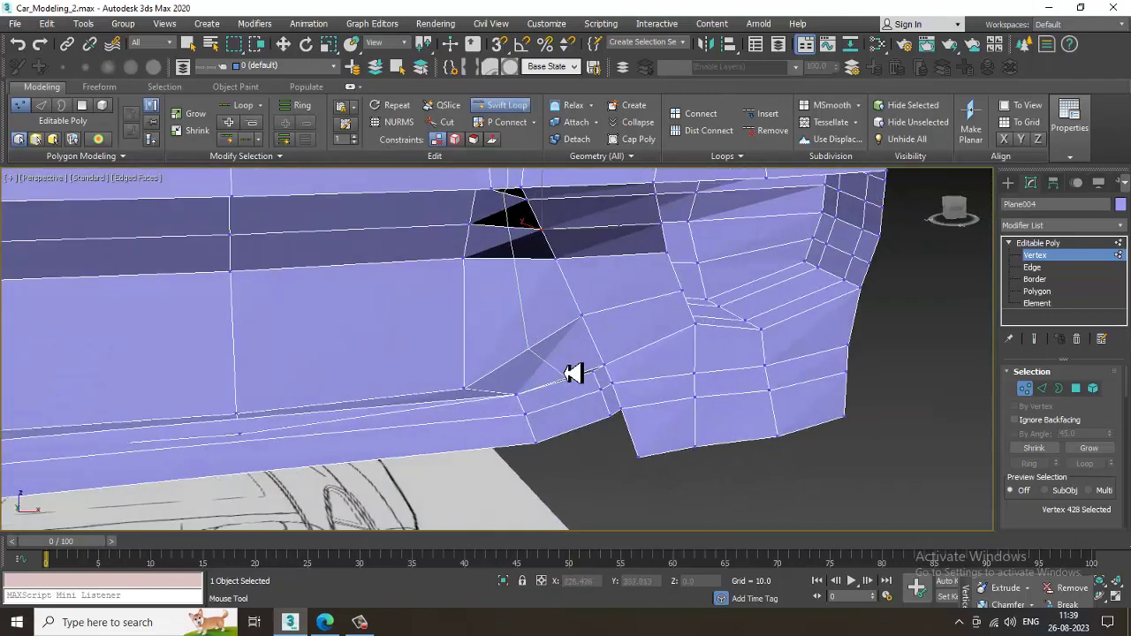
middle_click_drag(573, 371, 572, 433, "alt")
key("w")
key("1")
key("1")
Try to Target Weld the flap's lower outer vertices to the corner where the lower bar meets the bumper
right_click(587, 420)
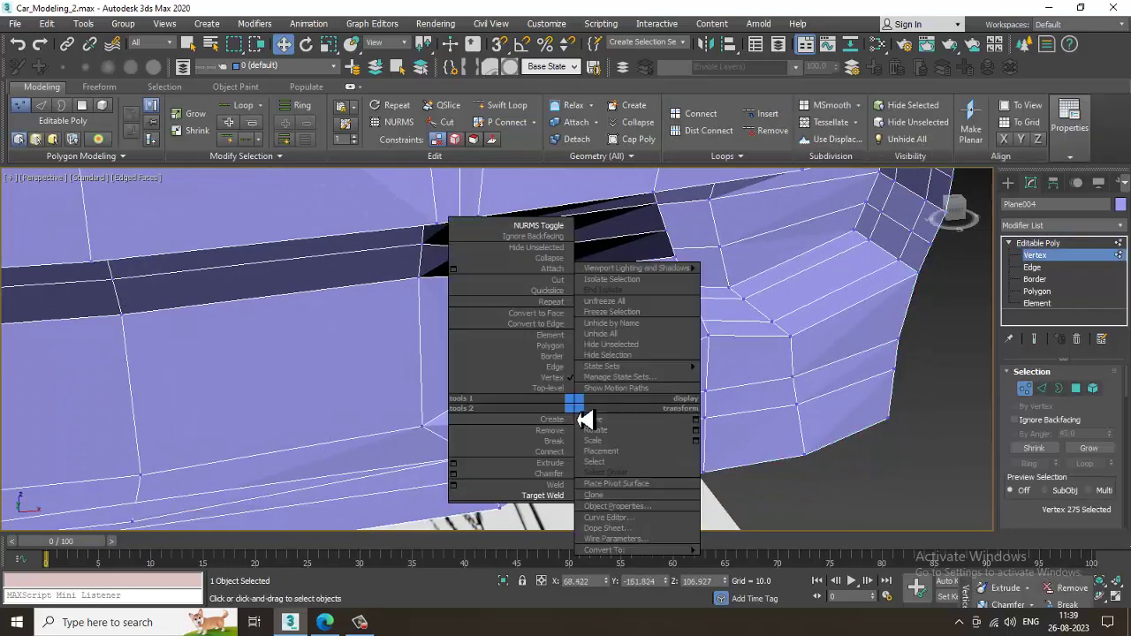
left_click(557, 496)
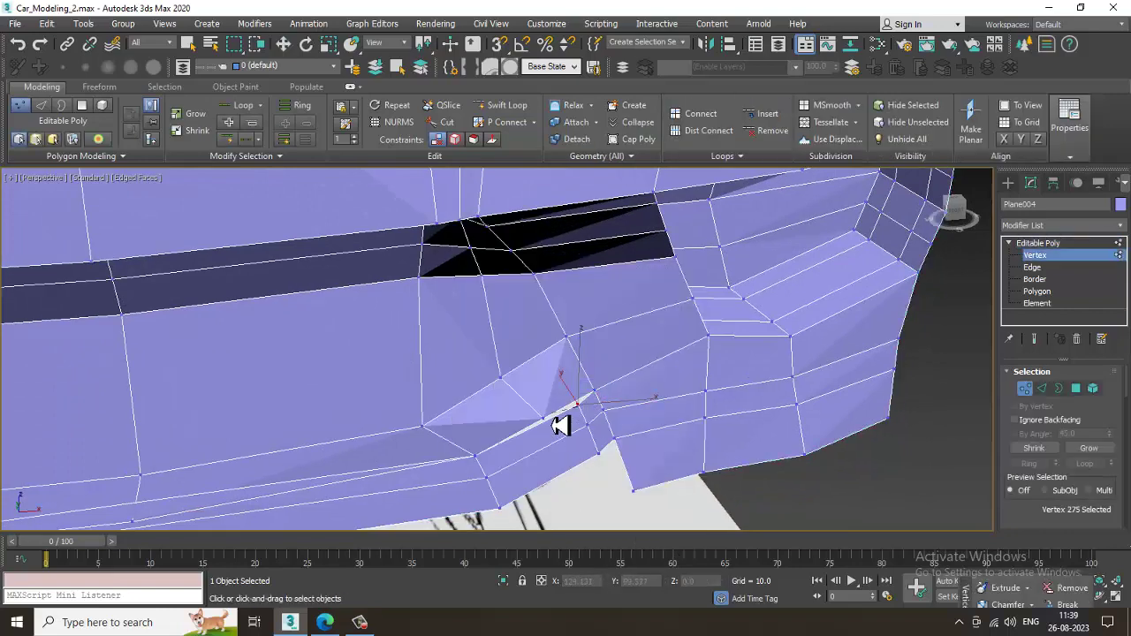
scroll(554, 430, "down", 3)
key("w")
scroll(554, 429, "down", 4)
middle_click_drag(553, 429, 614, 394, "alt")
scroll(612, 394, "up", 5)
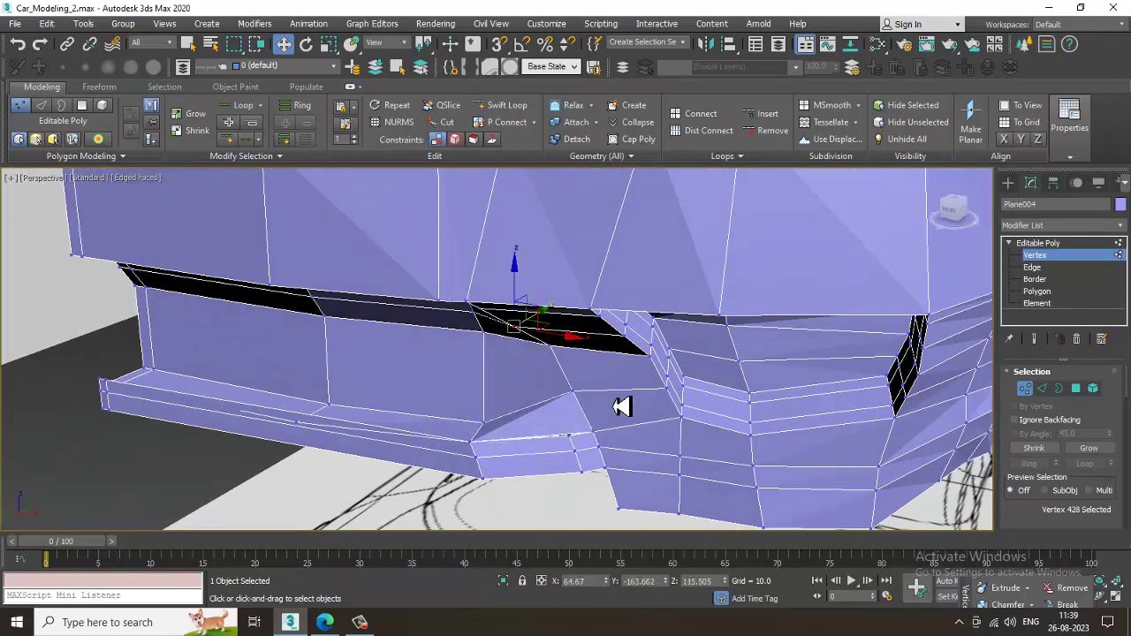
Undo the added edge loops, the vertex welds and the flap's downward extension
key("ctrl+z")
key("ctrl+z")
key("ctrl+z")
key("ctrl+z")
key("ctrl+z")
key("ctrl+z")
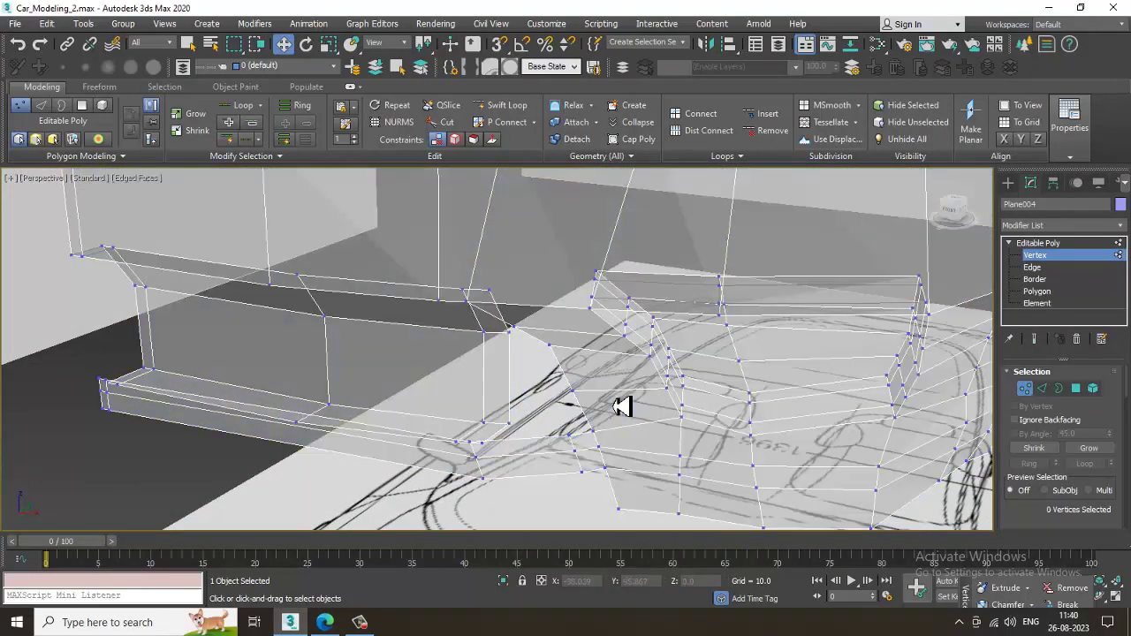
Examine the front bumper, the remaining sloped flap and the lower bar from several angles, ending with the whole car body
middle_click_drag(544, 367, 597, 366, "alt")
scroll(578, 336, "down", 5)
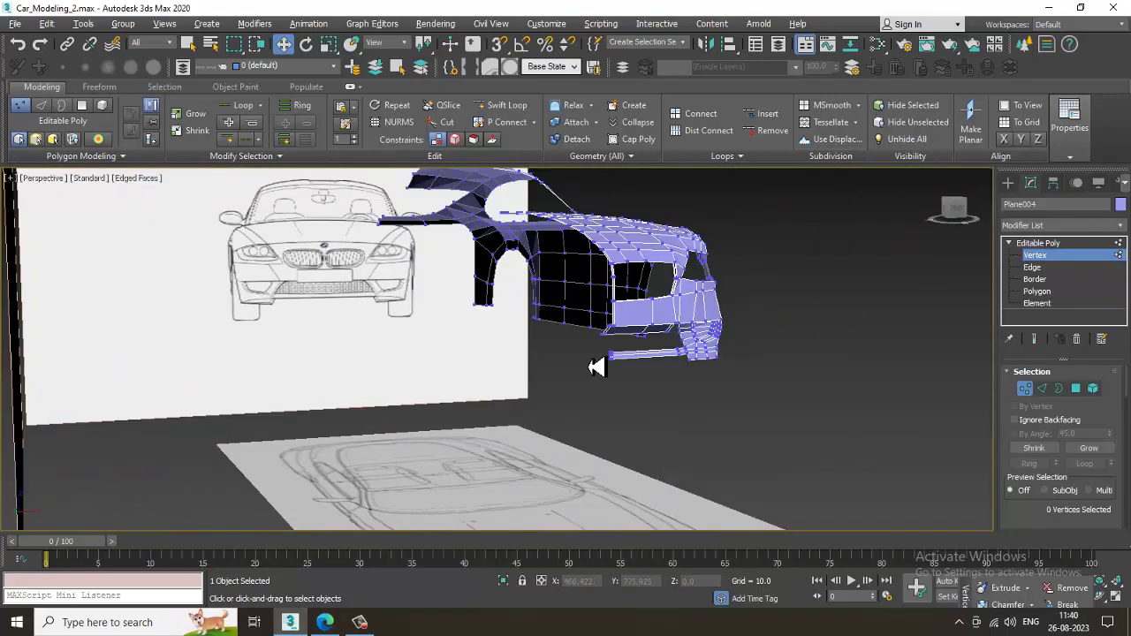
scroll(689, 349, "up", 5)
middle_click_drag(651, 327, 628, 313, "alt")
middle_click_drag(751, 340, 631, 320)
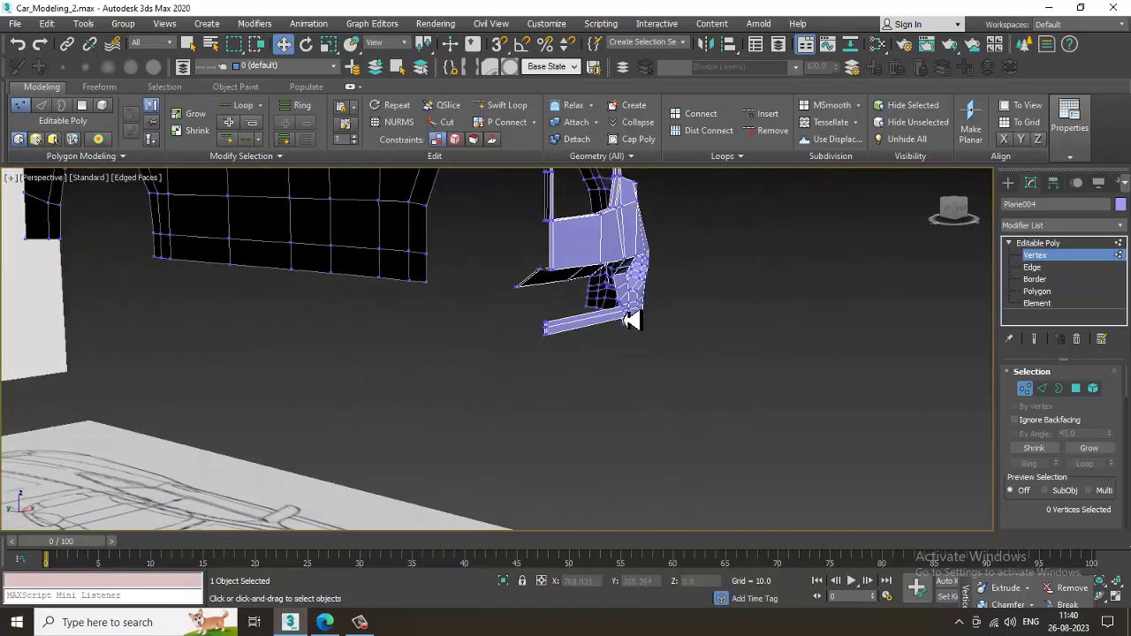
scroll(630, 320, "up", 8)
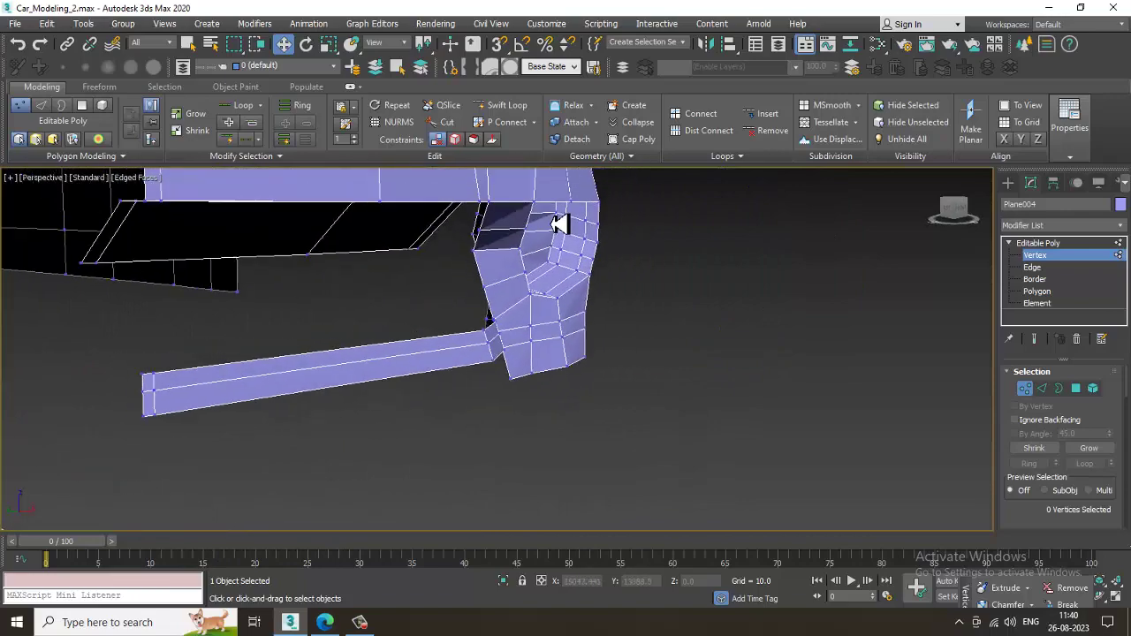
scroll(558, 225, "up", 2)
scroll(532, 243, "down", 5)
middle_click_drag(580, 288, 624, 327, "alt")
scroll(474, 297, "down", 4)
scroll(681, 406, "down", 3)
scroll(628, 380, "up", 3)
left_click(374, 631)
left_click(374, 632)
middle_click_drag(637, 366, 591, 379, "alt")
scroll(597, 377, "down", 3)
Leave Vertex mode, turn on NURMS smoothing for the car body and deselect it to show the smoothed surface
right_click(581, 367)
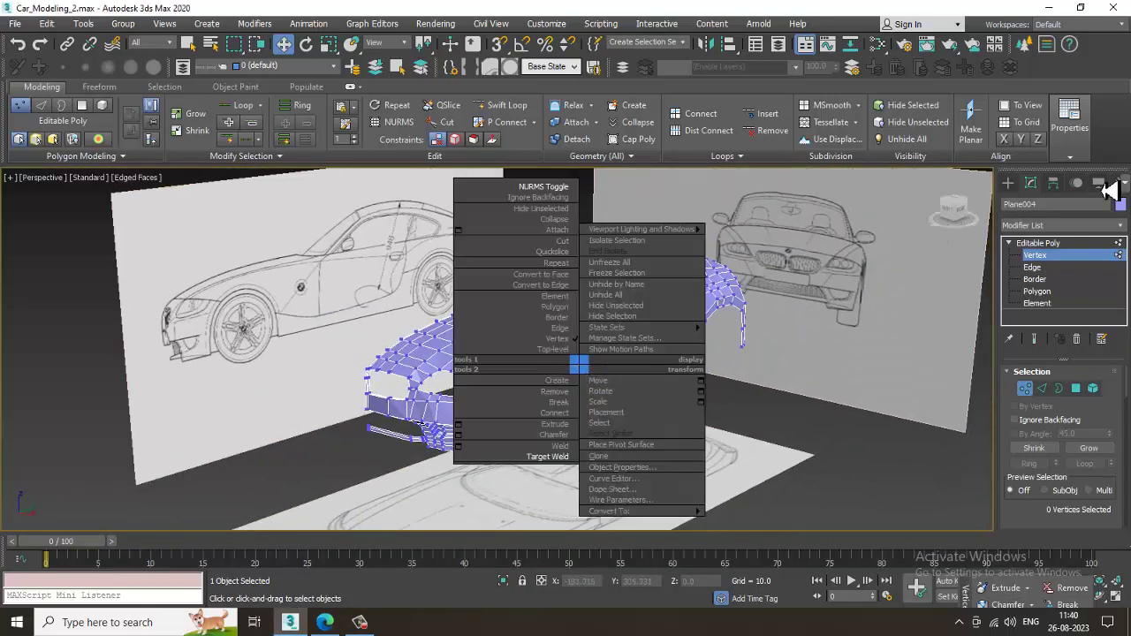
left_click(1069, 257)
left_click(1069, 256)
middle_click_drag(687, 359, 706, 357, "alt")
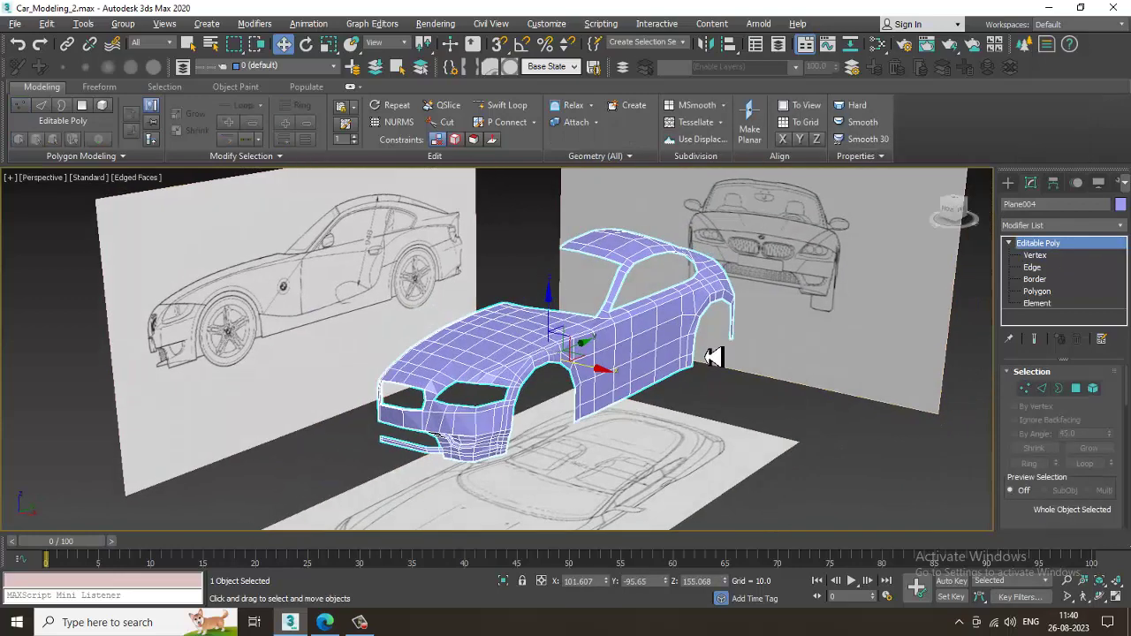
right_click(651, 343)
left_click(615, 195)
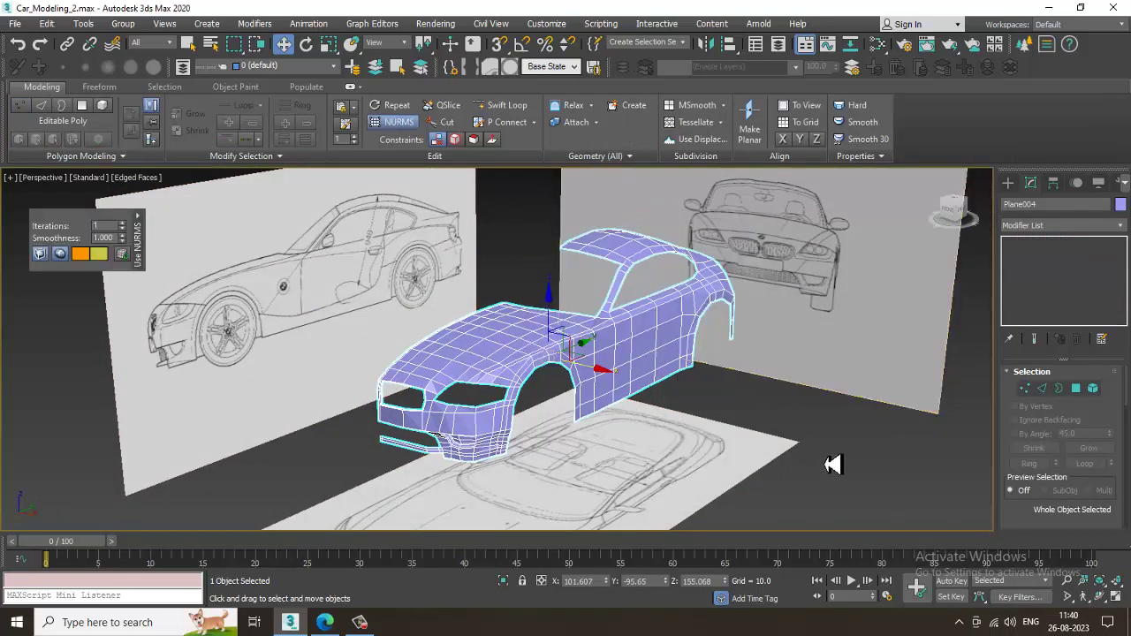
left_click(833, 464)
scroll(619, 398, "up", 5)
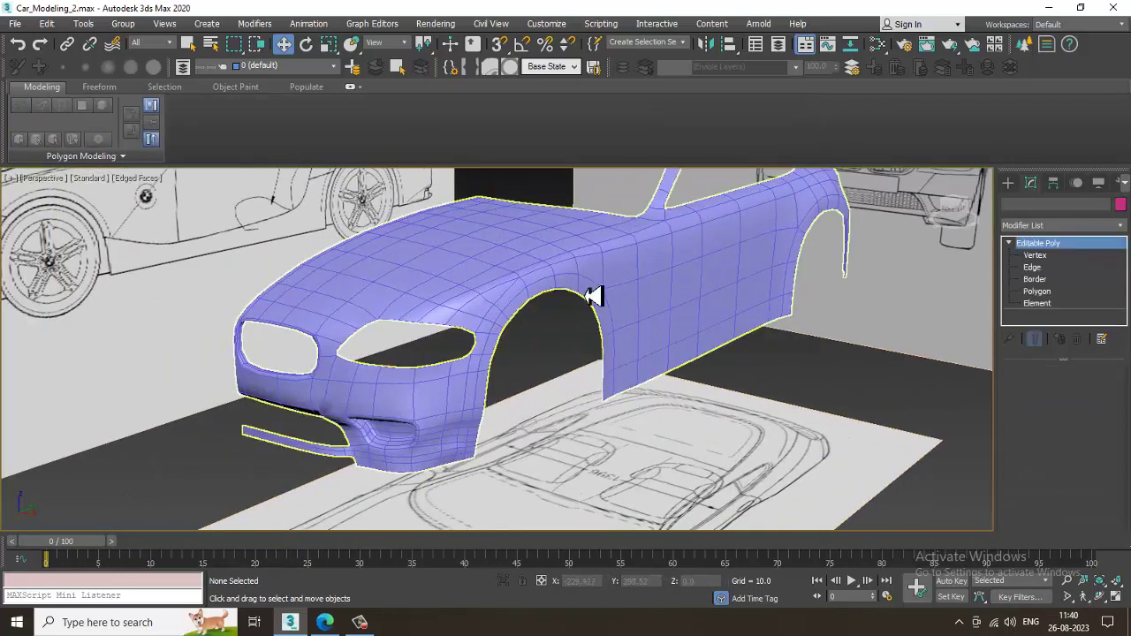
Reselect the smoothed car body and save the scene
left_click(594, 297)
scroll(619, 296, "down", 3)
middle_click_drag(775, 336, 765, 363, "alt")
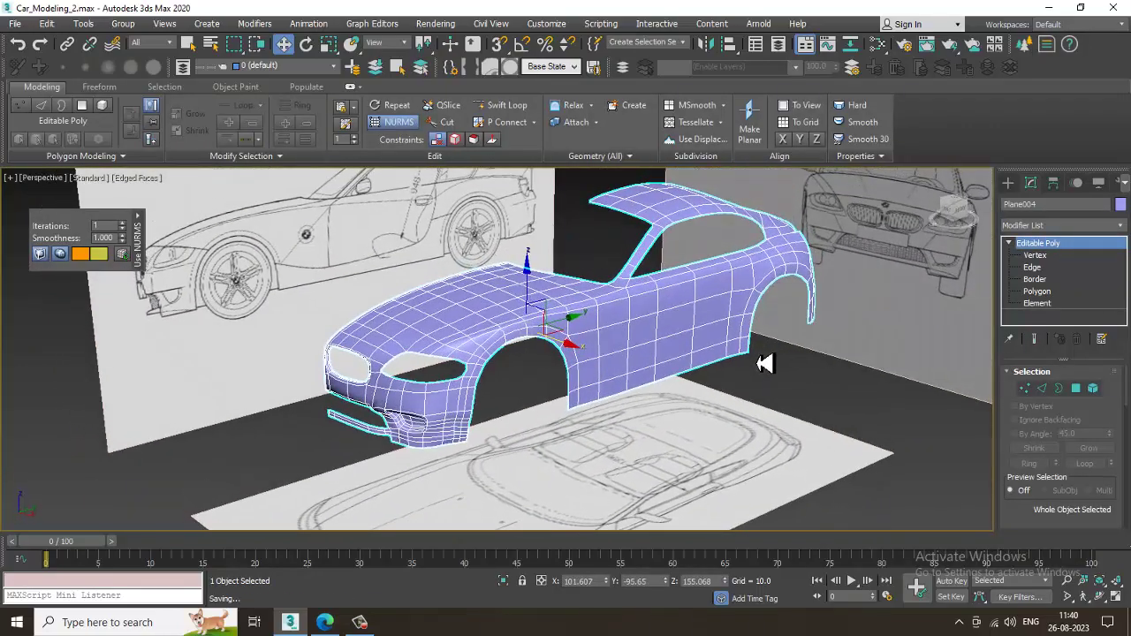
middle_click_drag(821, 407, 886, 469, "alt")
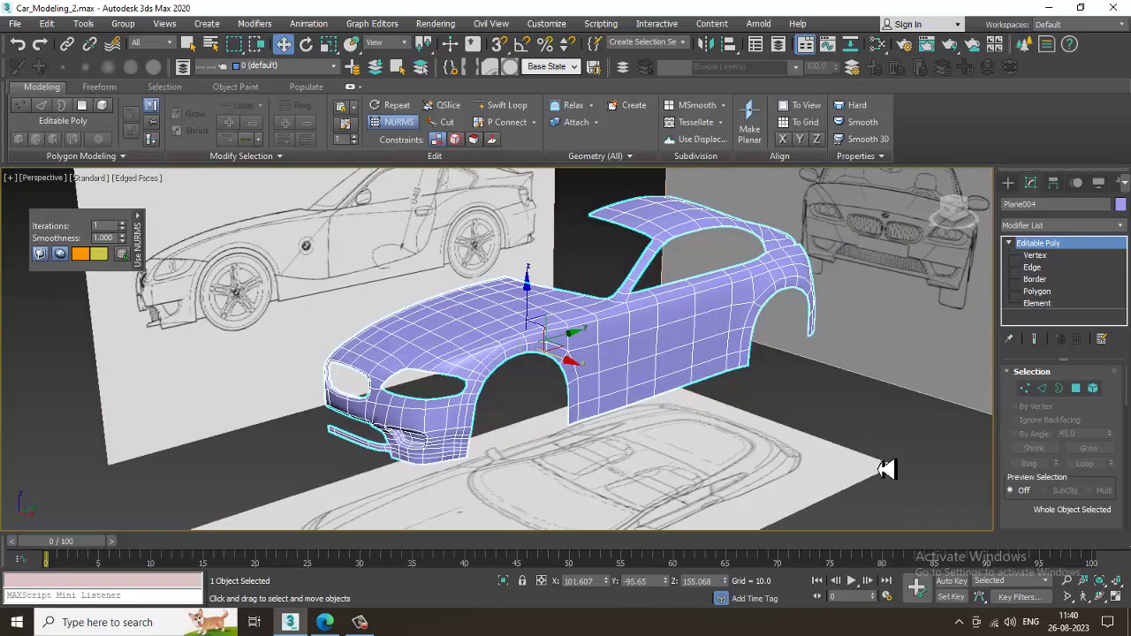